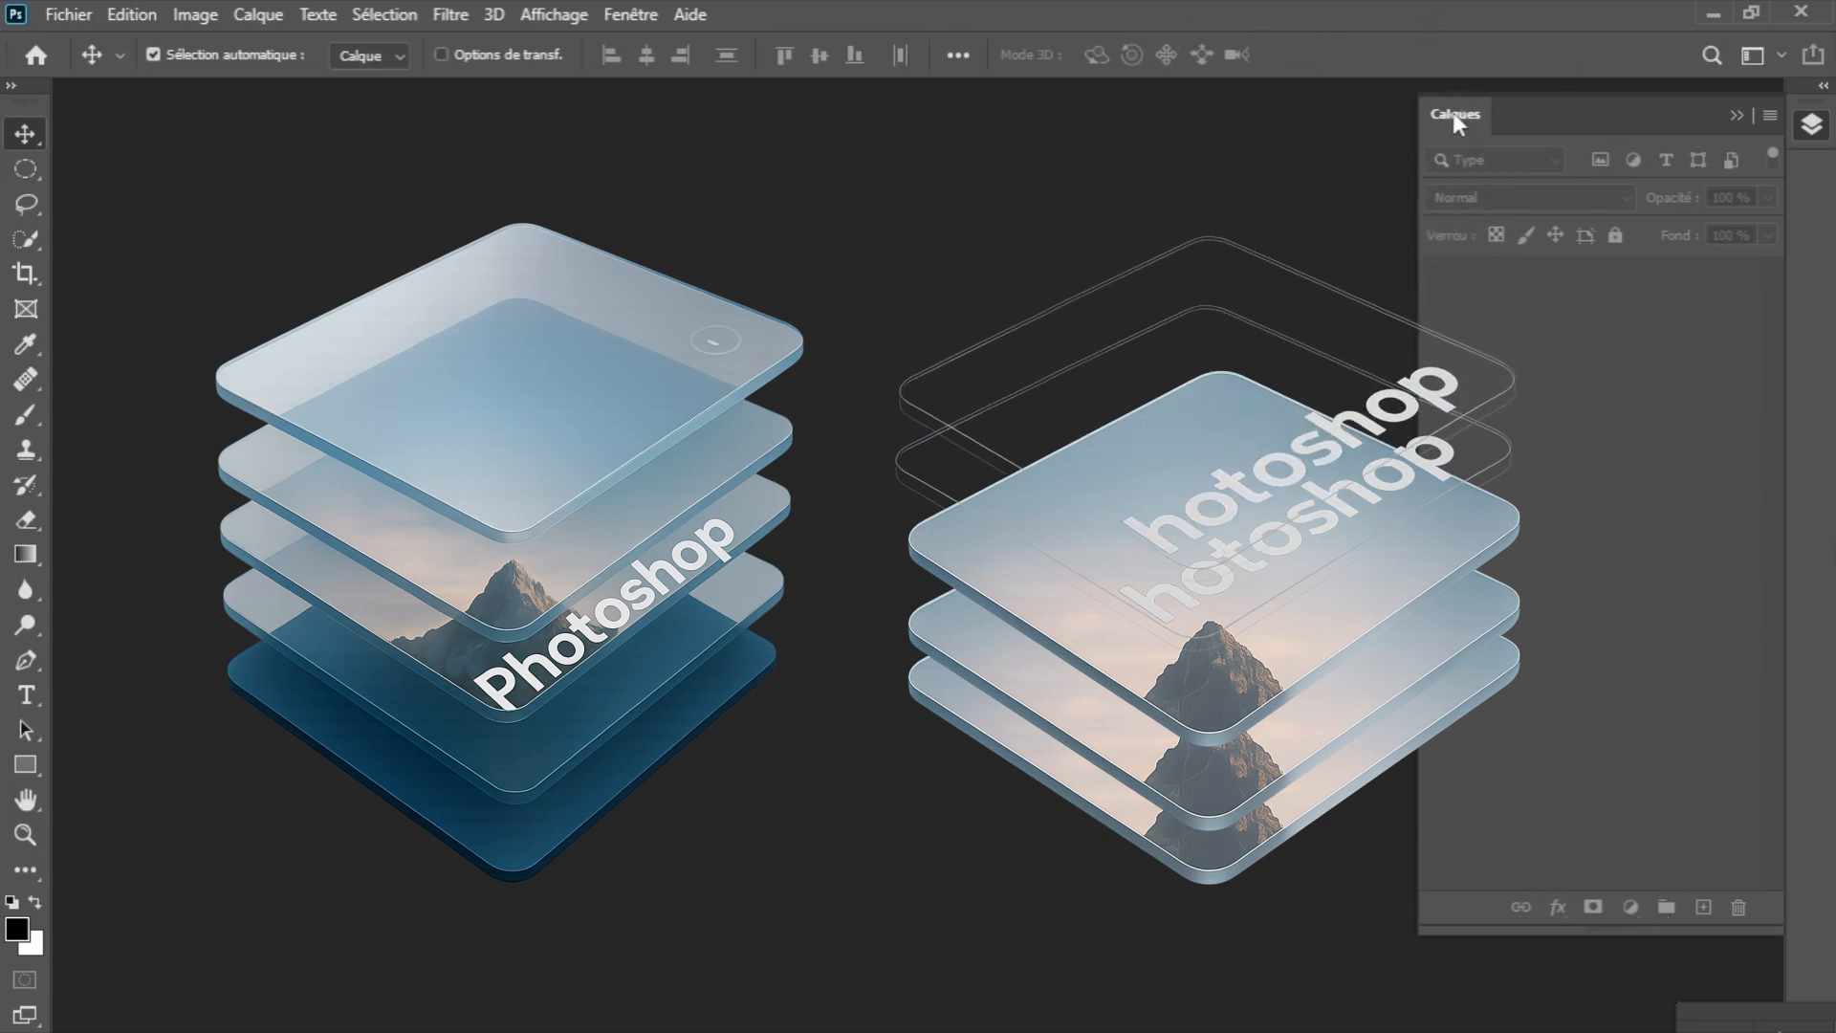
left_click(1735, 116)
left_click(1811, 131)
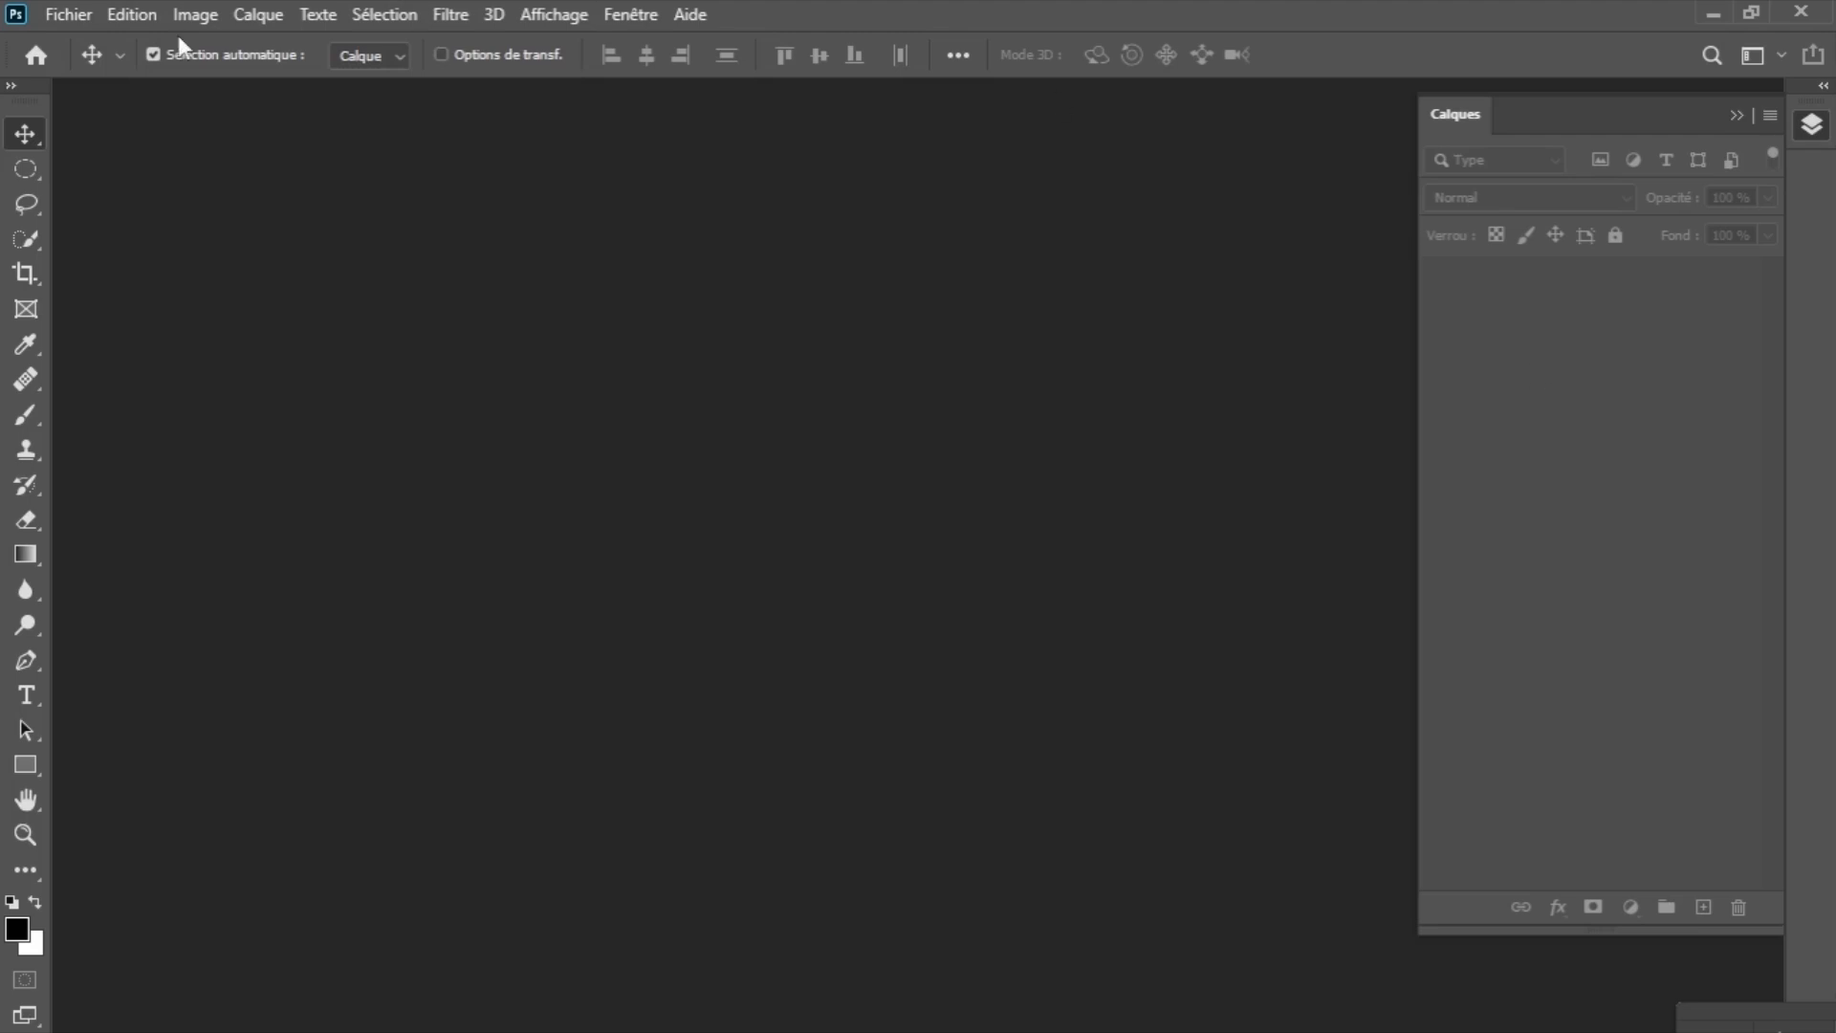
Create a new 1280 × 720 pixel RGB document at 72 ppi named "calque" with a white background.
left_click(69, 15)
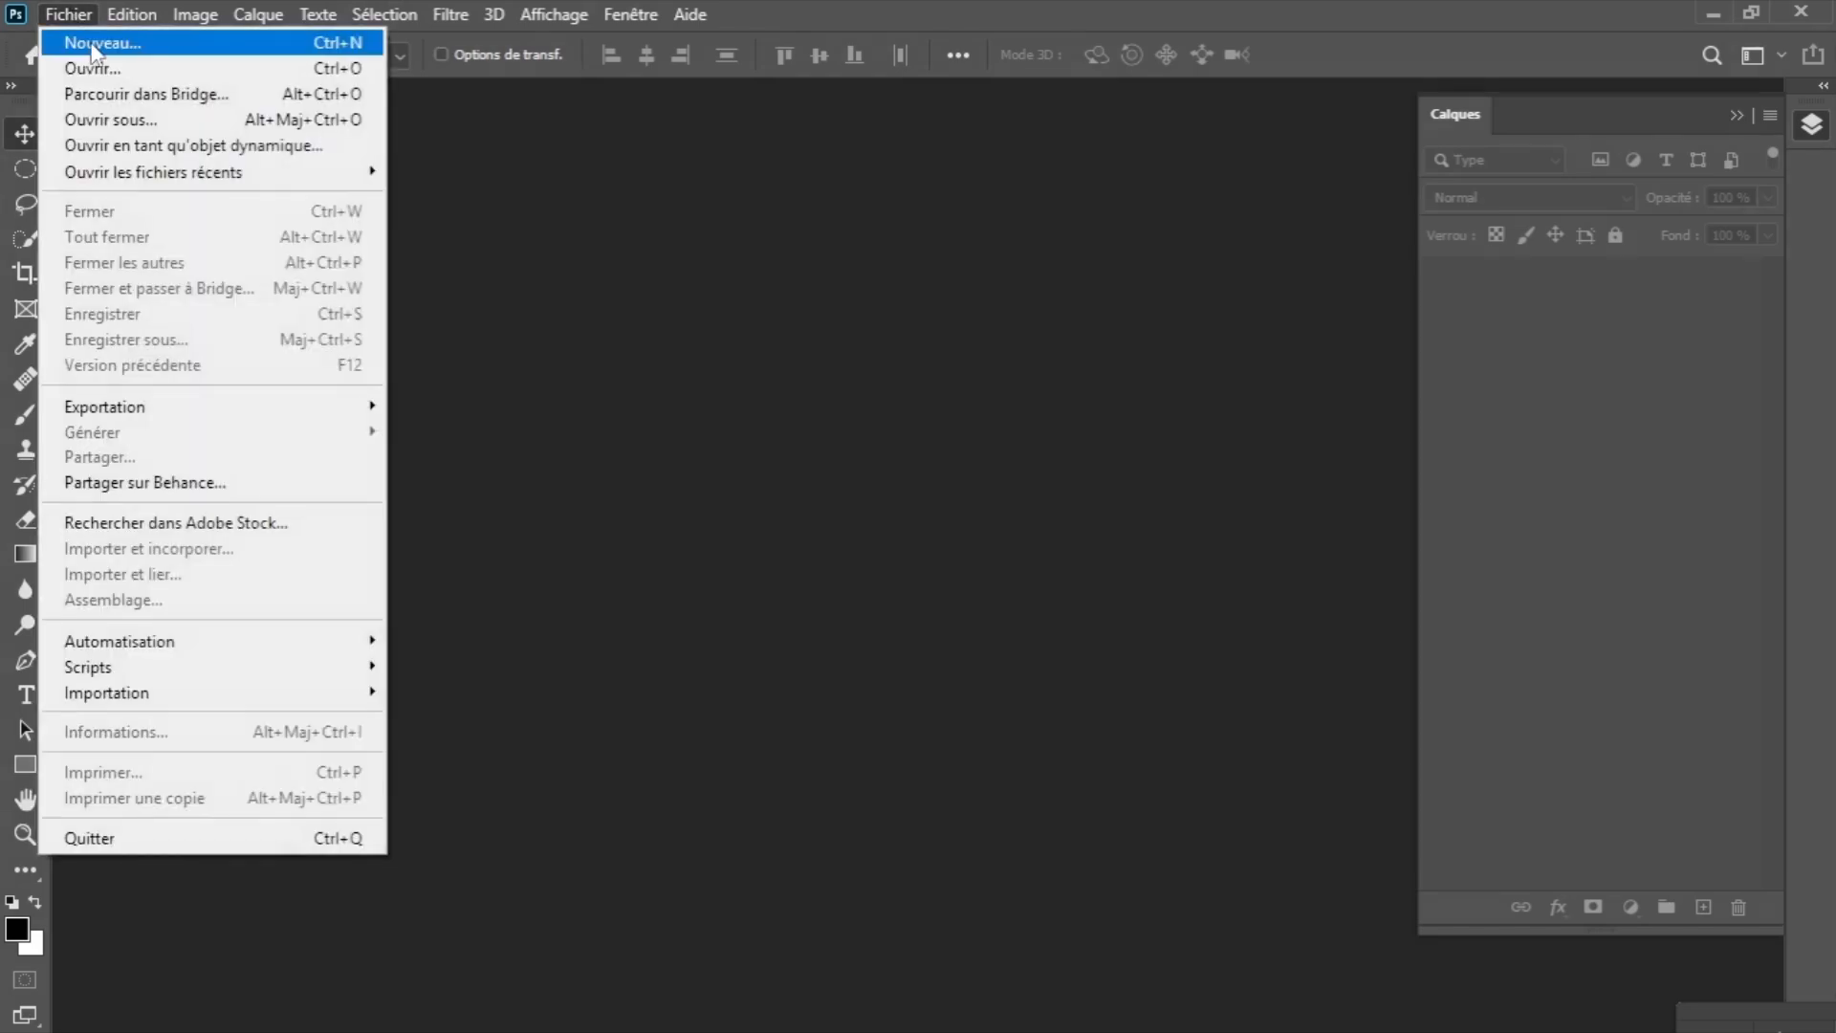
left_click(93, 45)
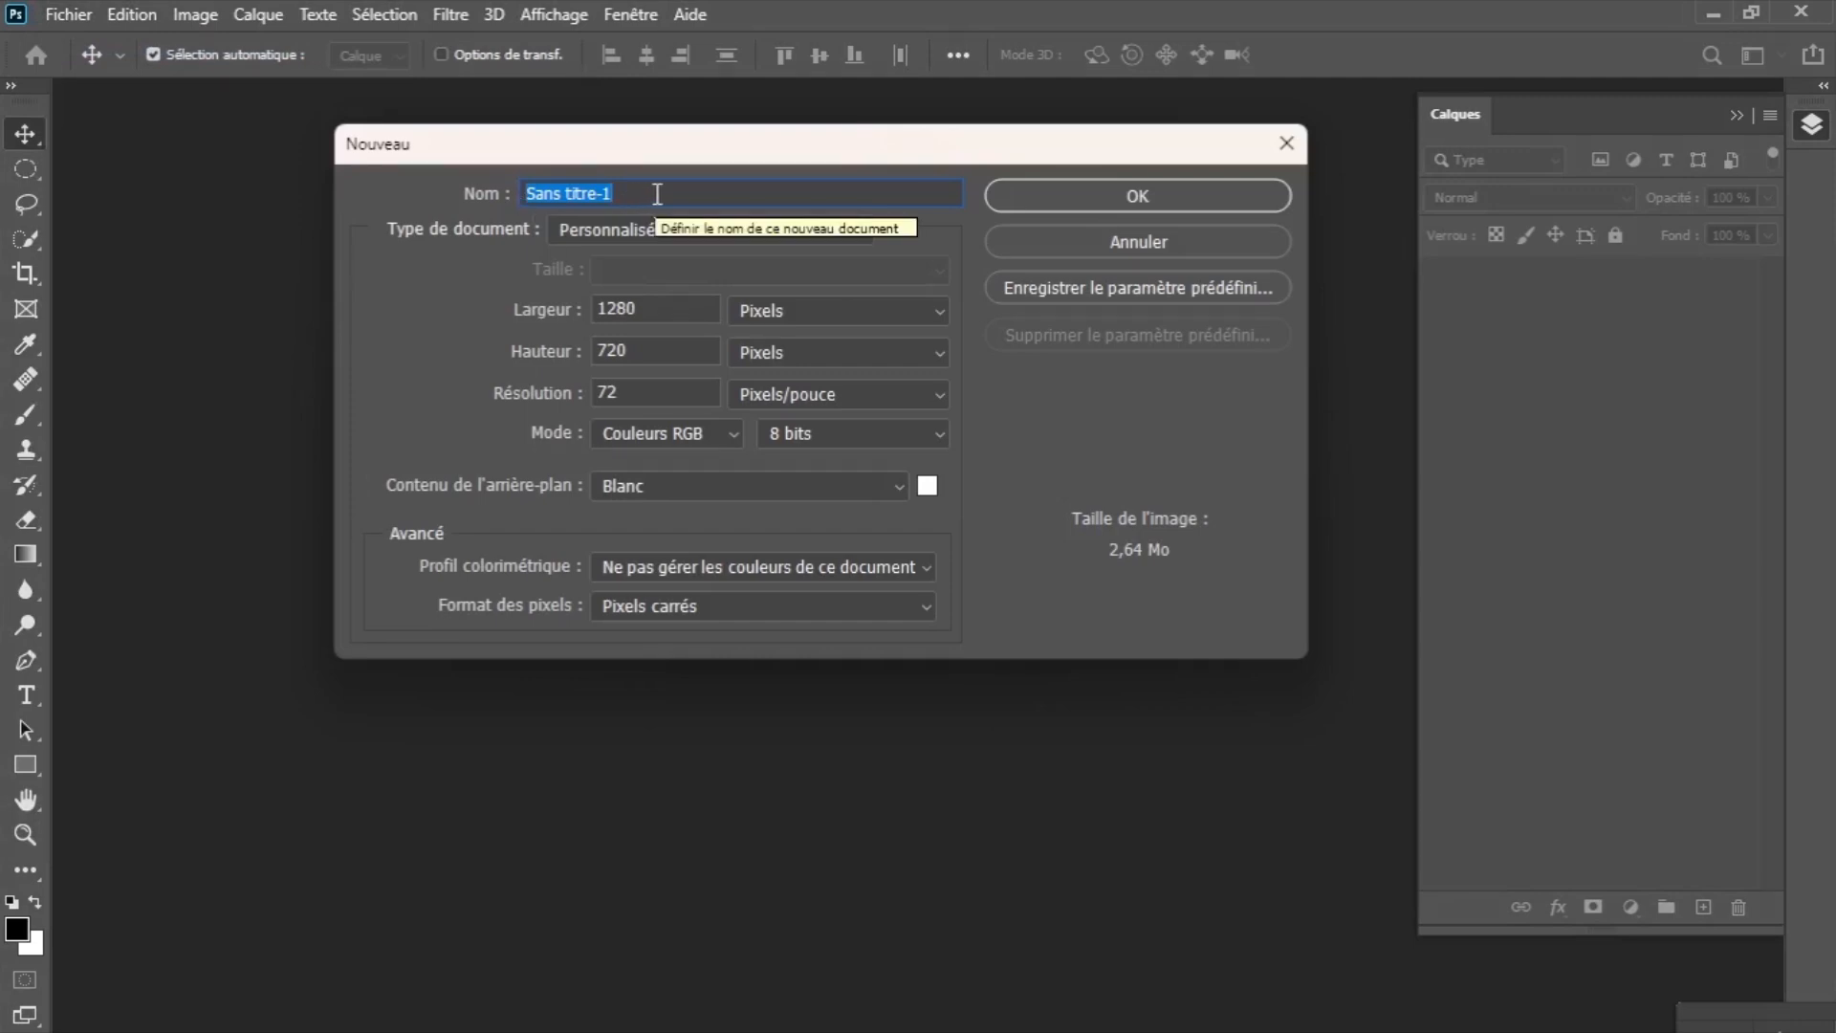
type("d")
type("al")
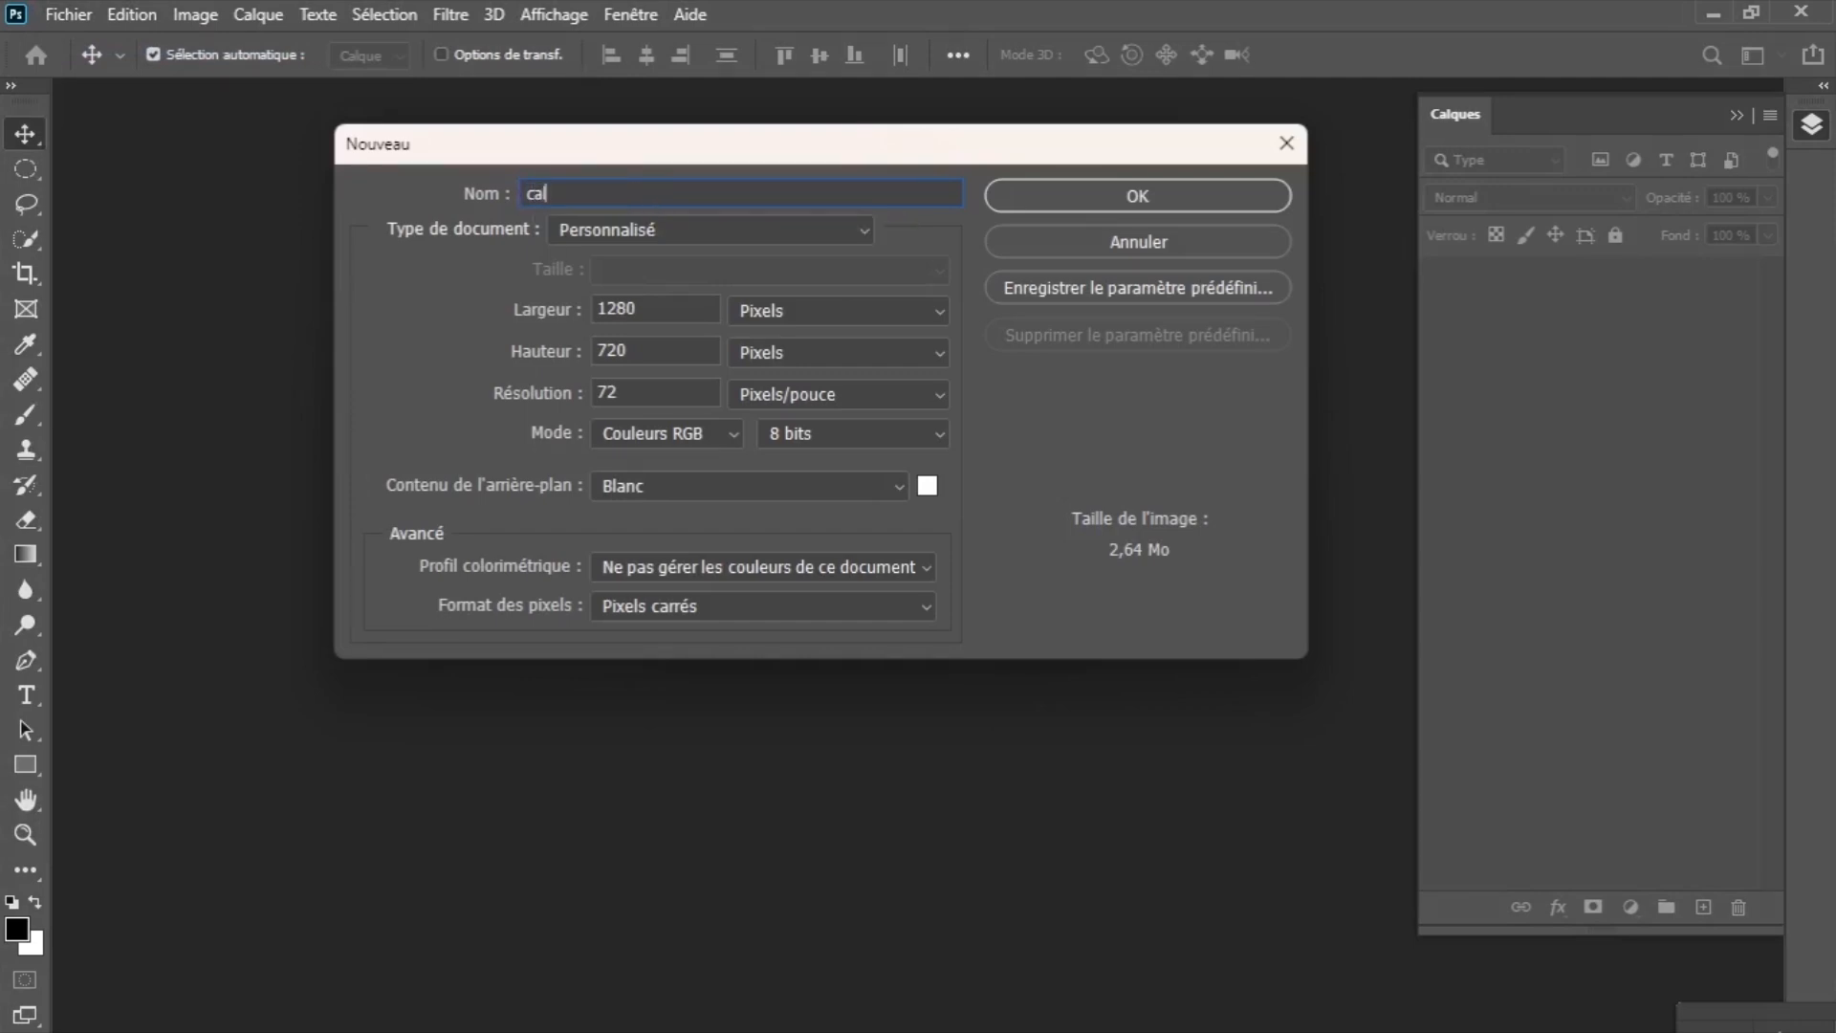
type("que")
left_click(1137, 195)
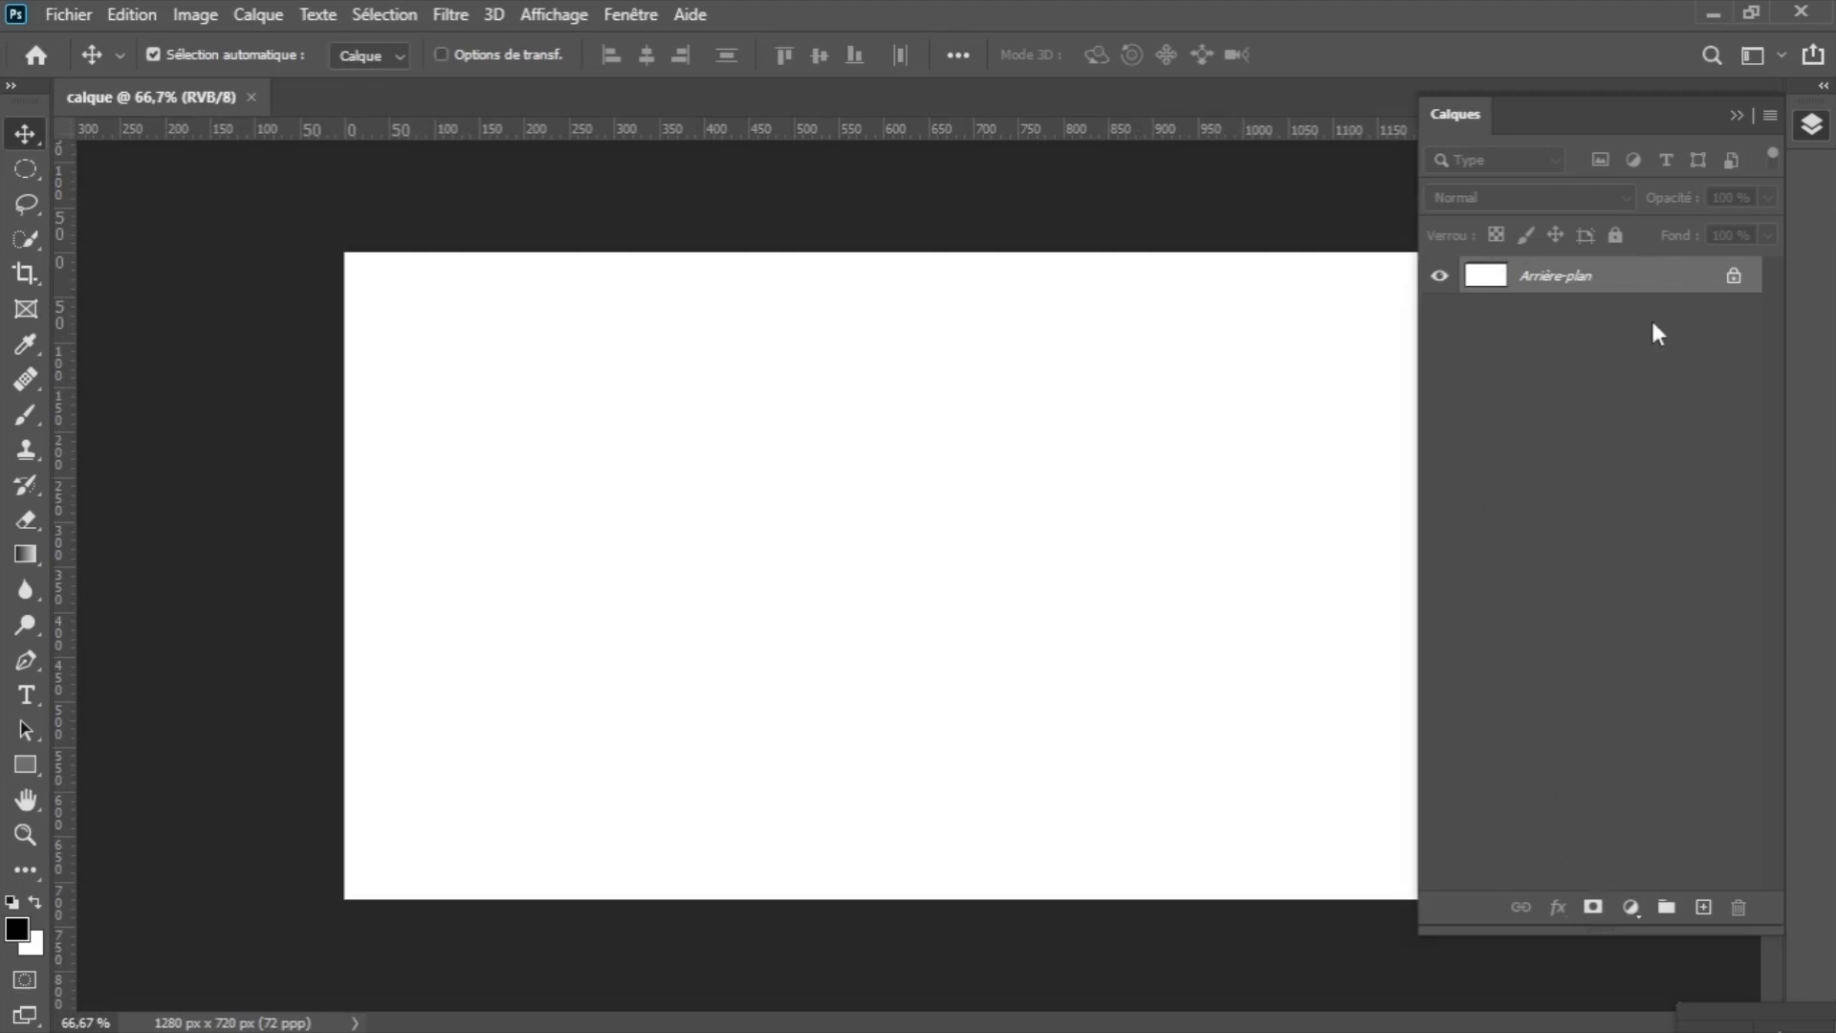
Unlock the background layer and fill it with the solid color #a482a4 at 100% opacity.
left_click(1733, 278)
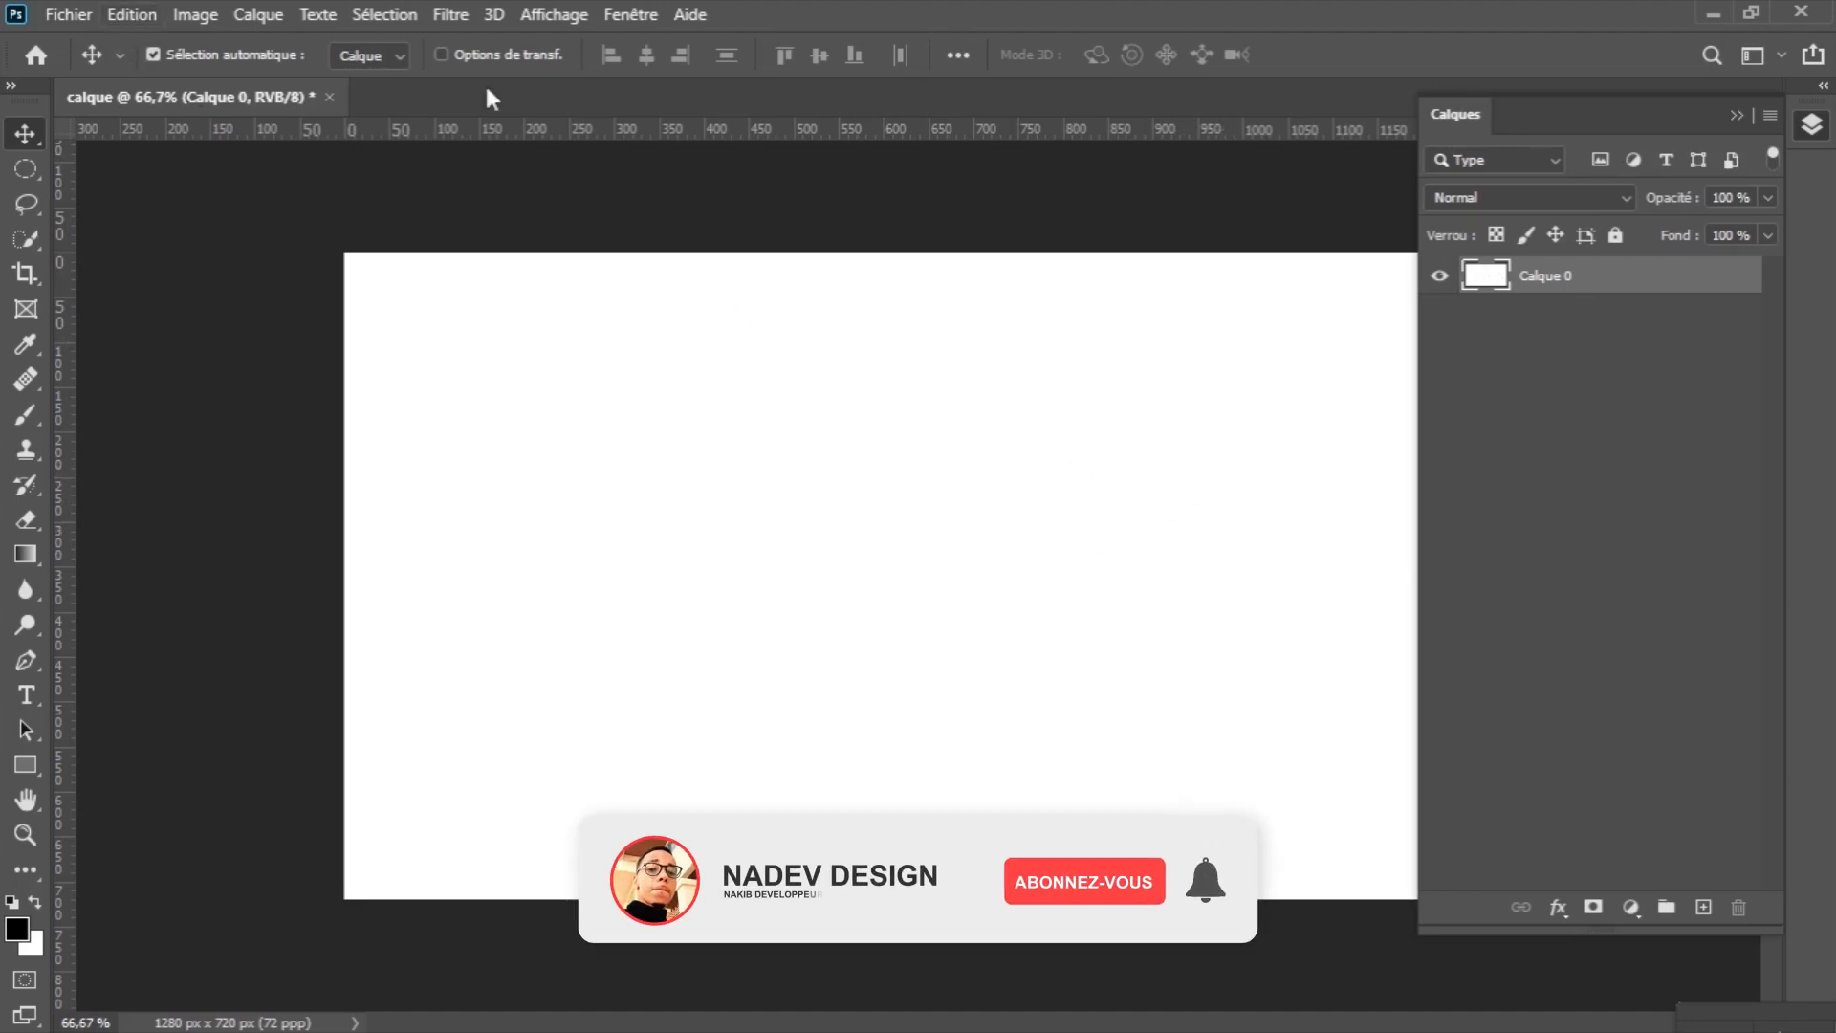
left_click(123, 15)
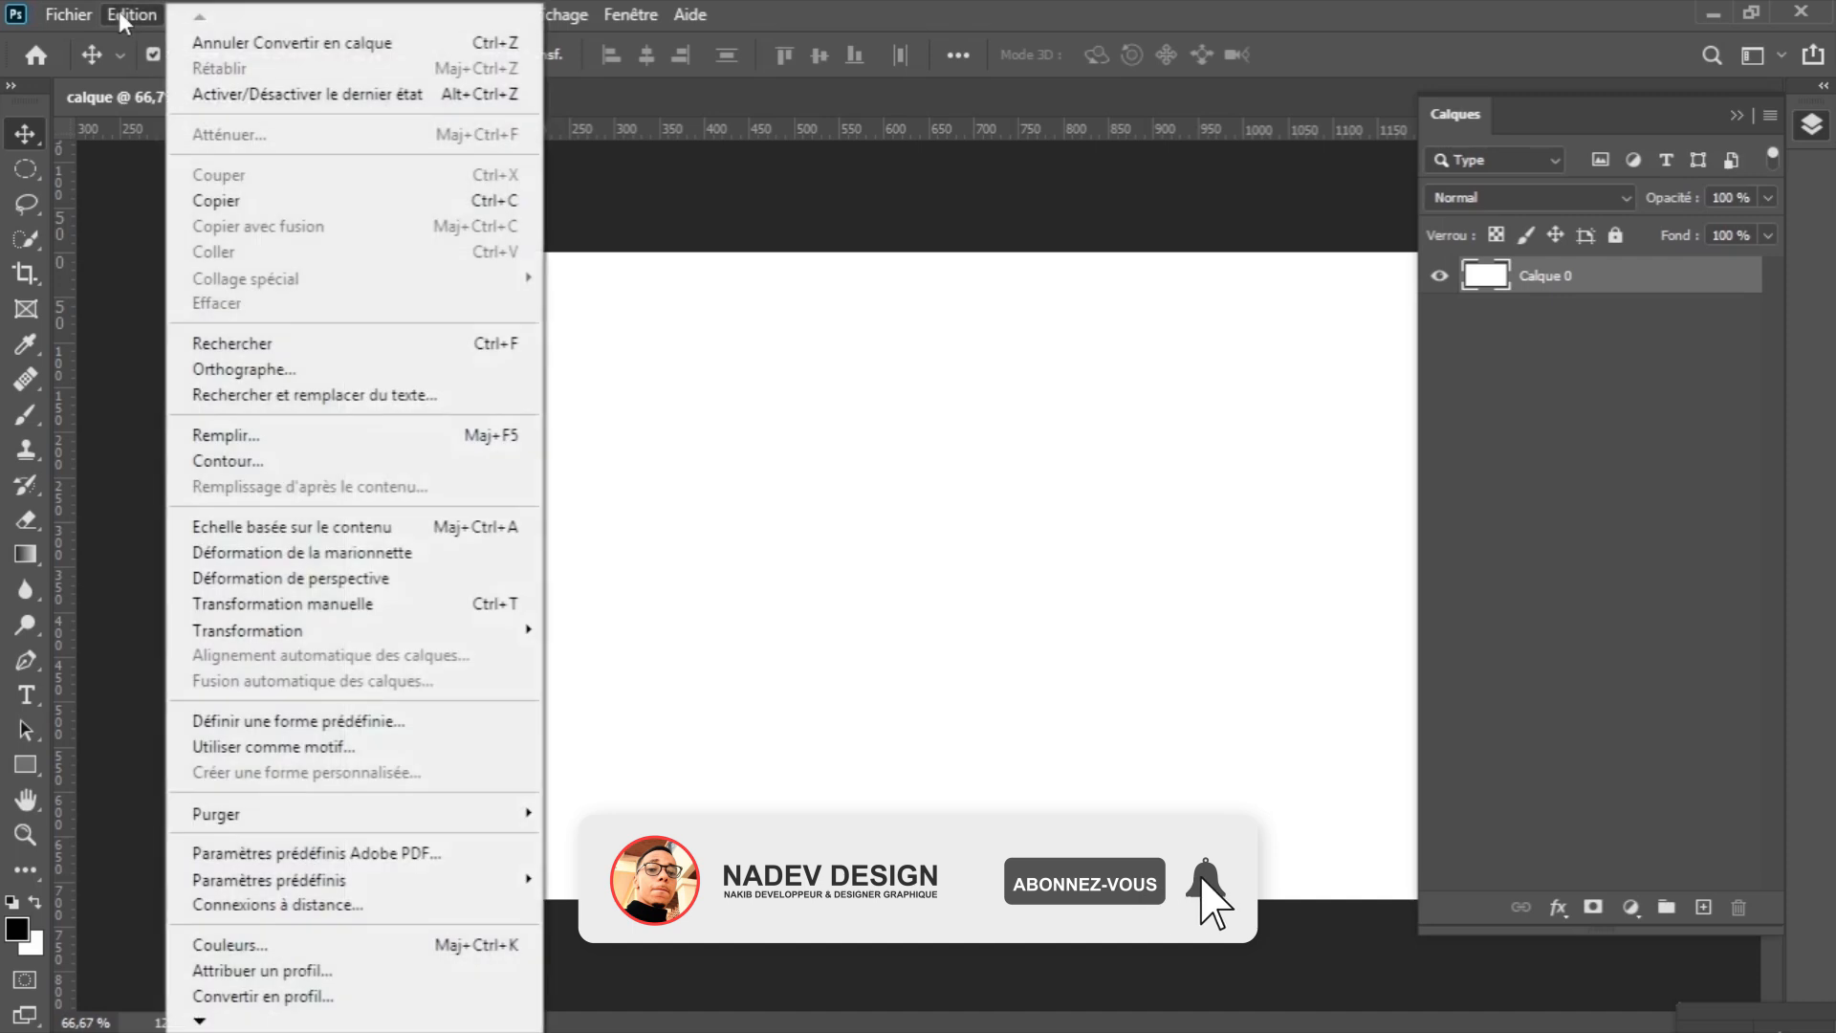
left_click(247, 435)
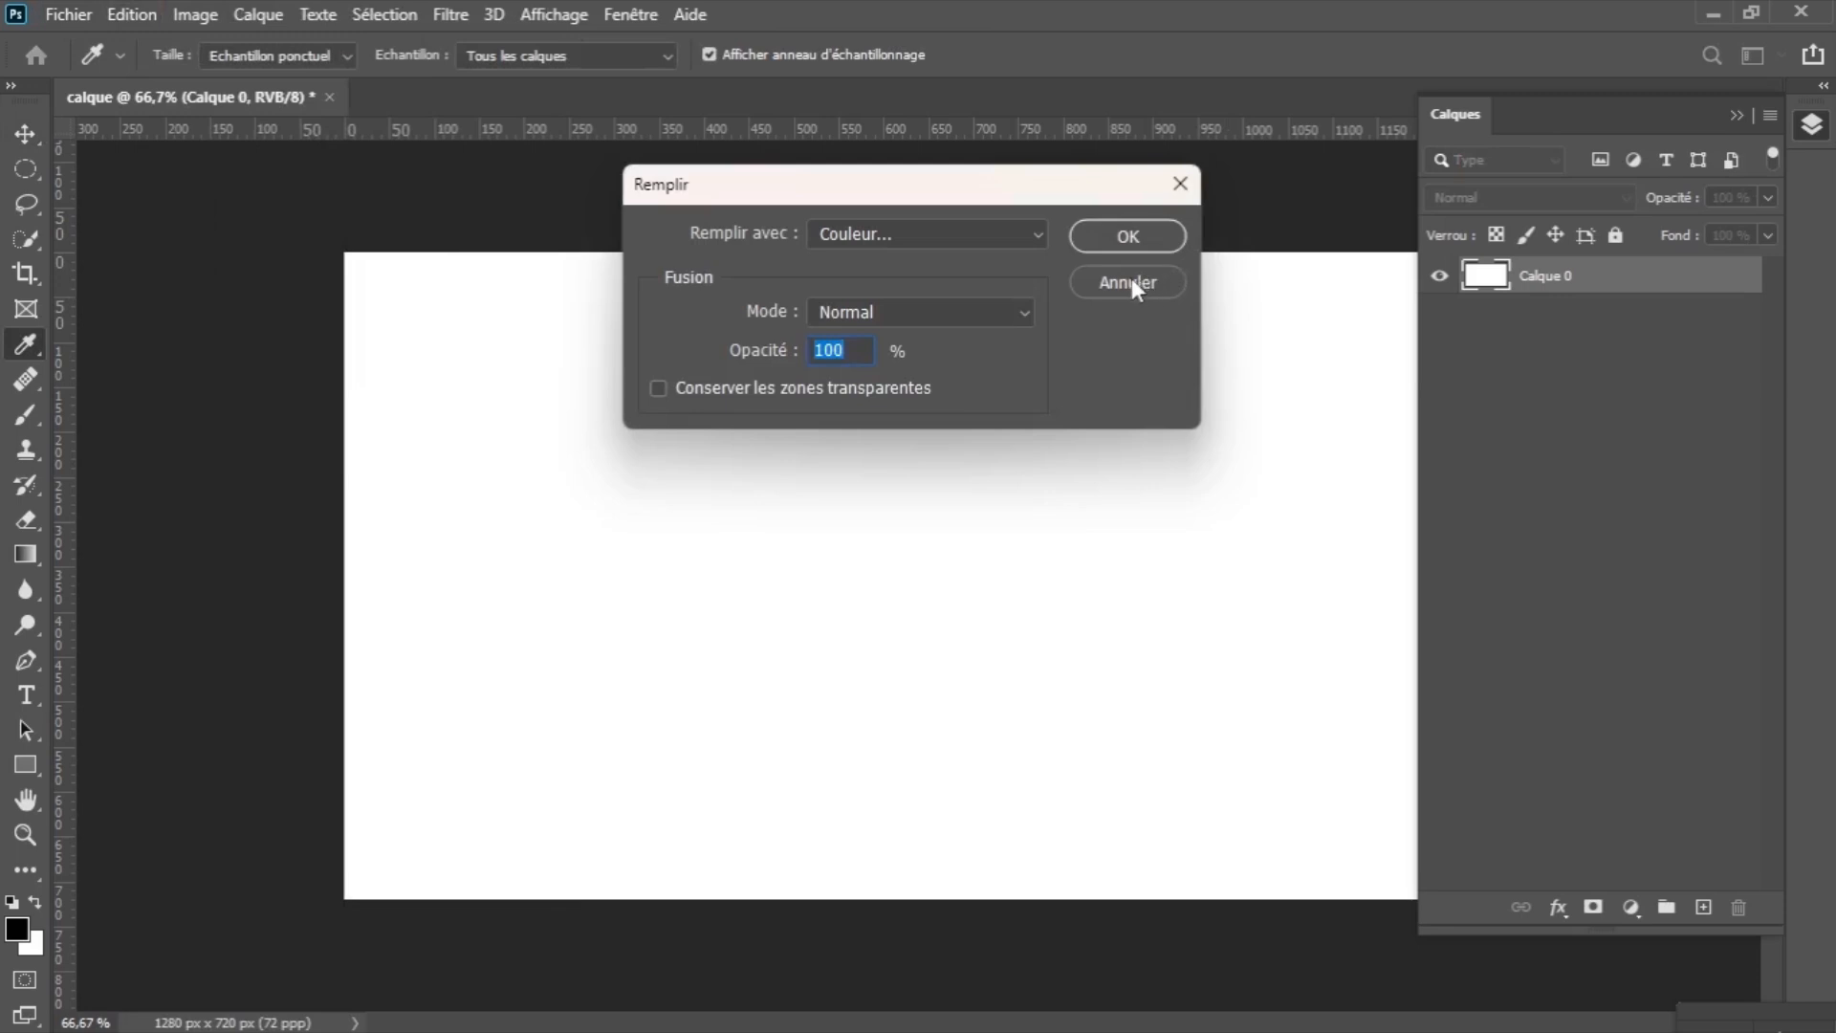
left_click(933, 233)
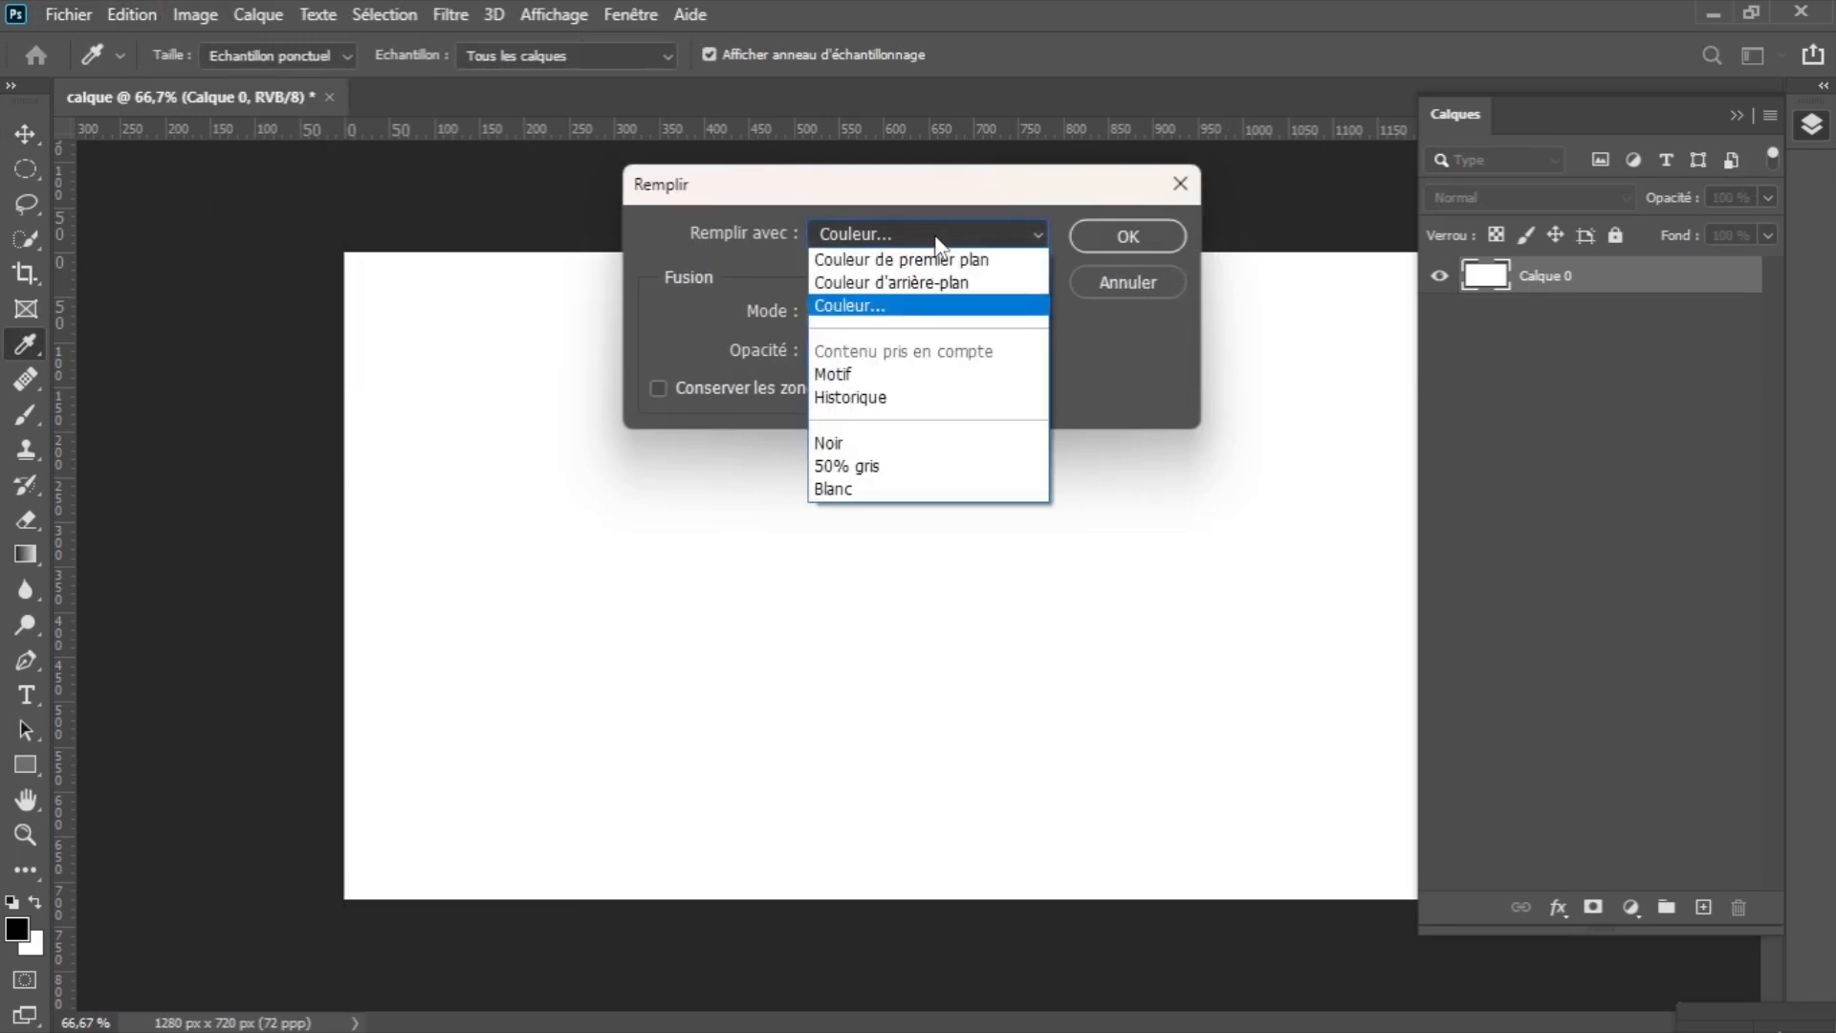
left_click(891, 306)
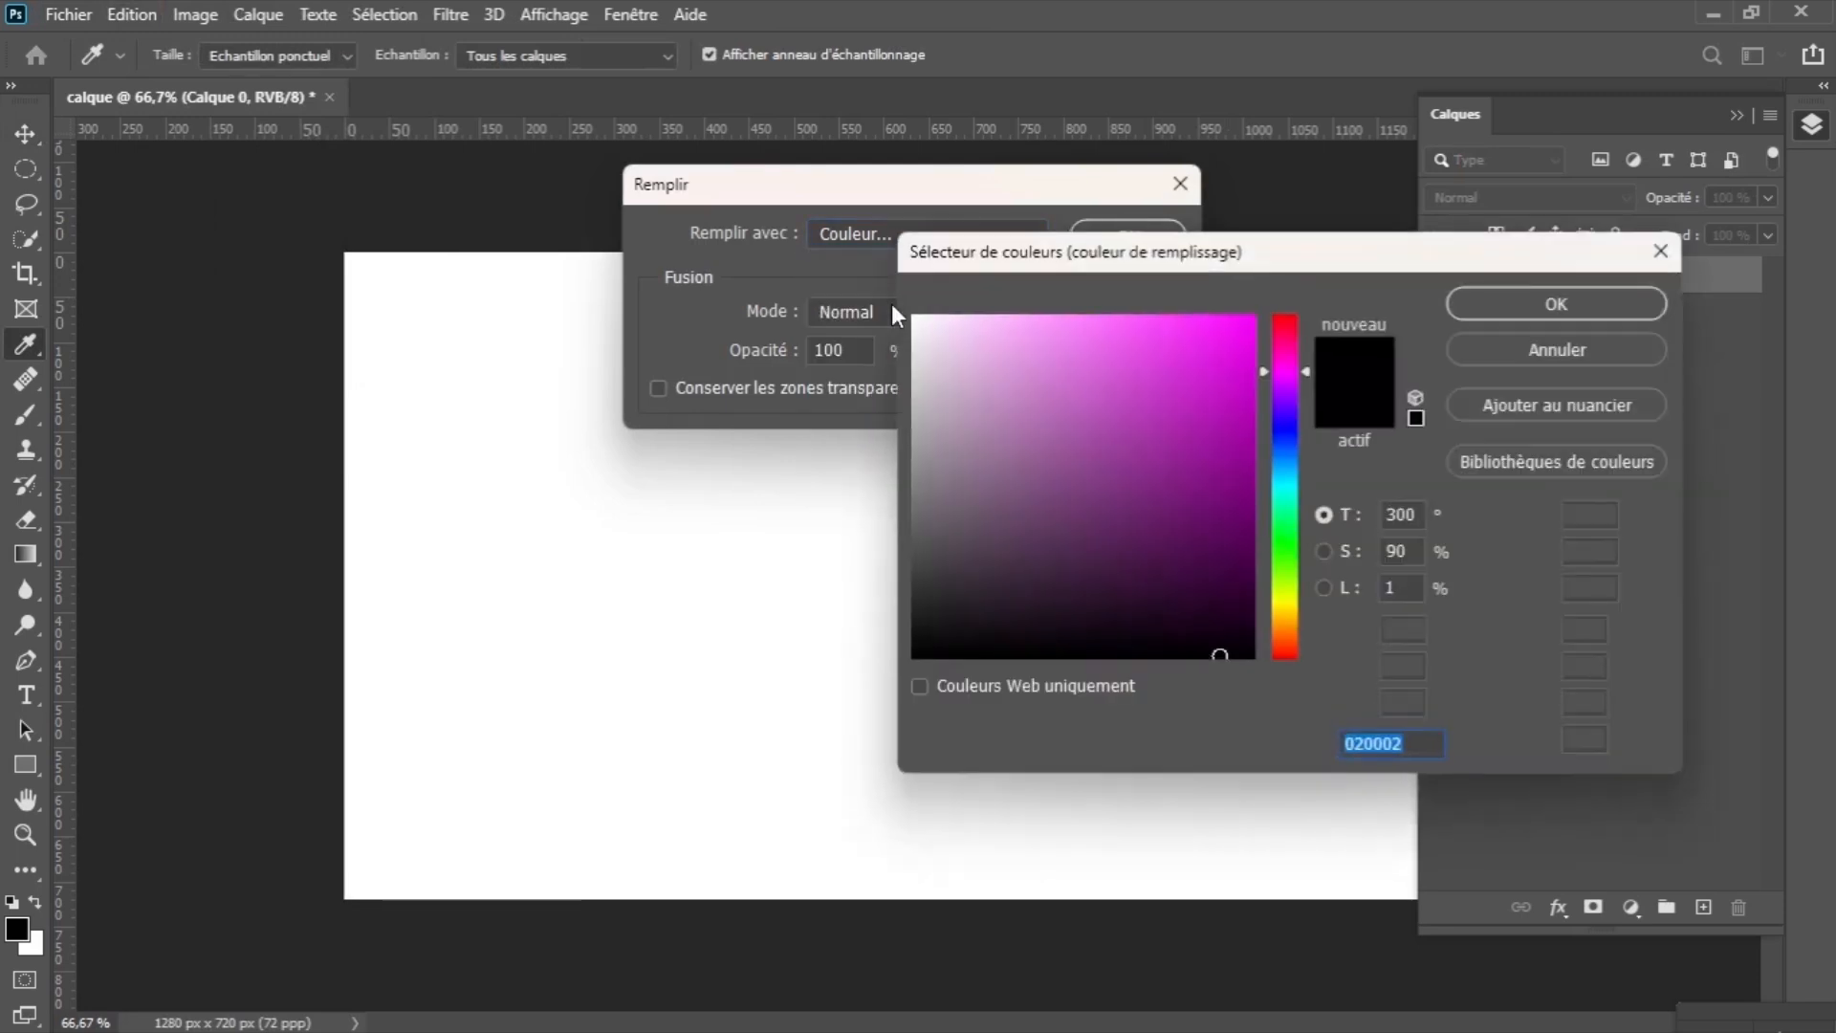
left_click(936, 428)
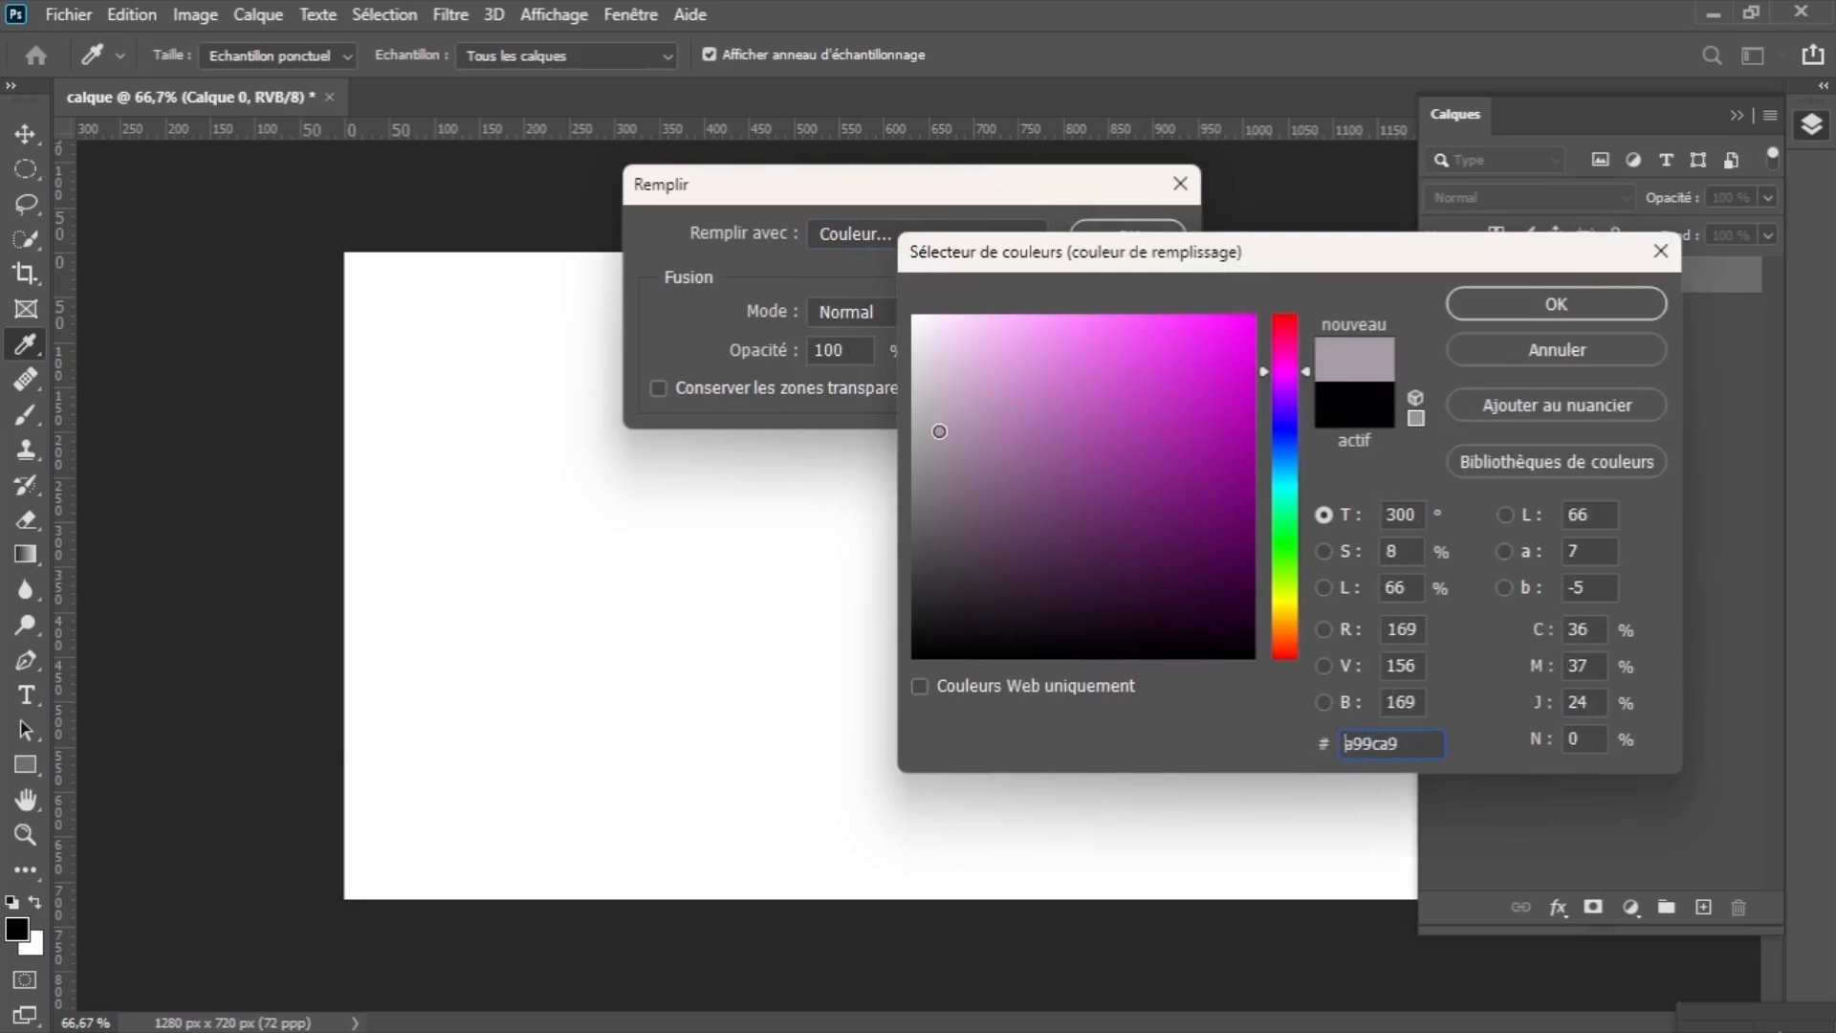
left_click(971, 557)
left_click(983, 437)
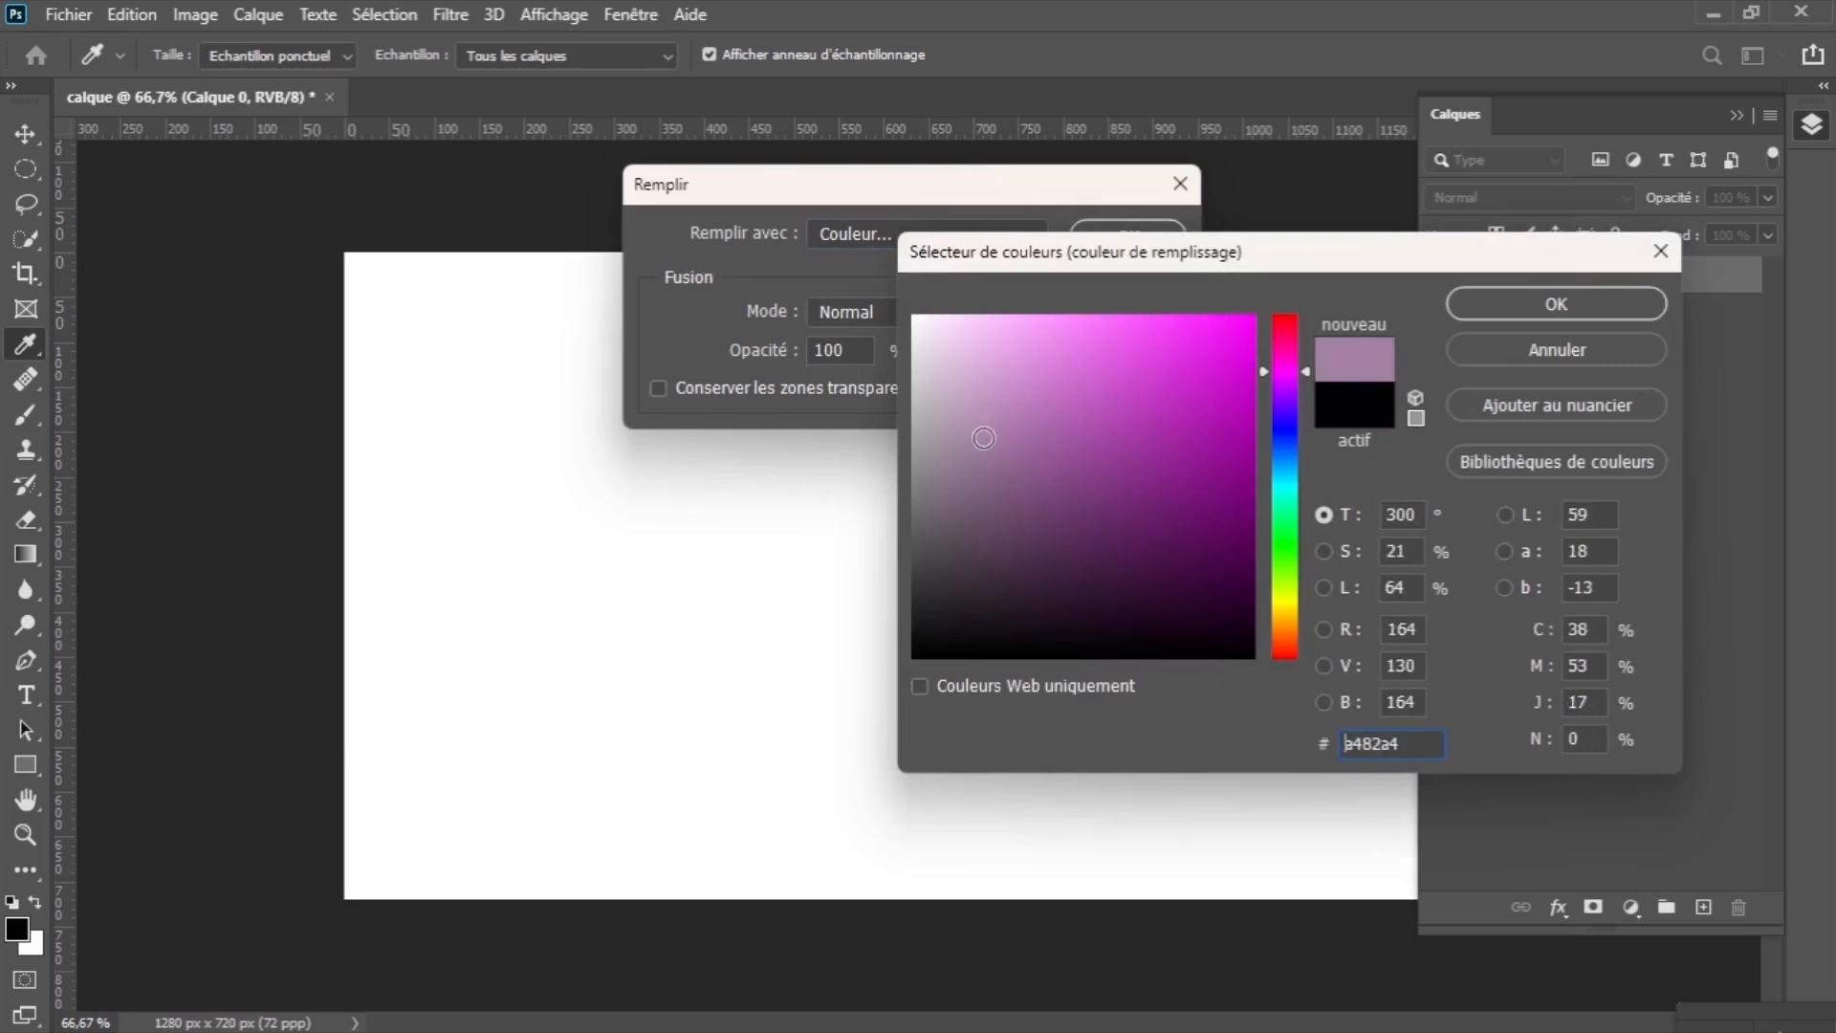
left_click(1564, 312)
left_click(1115, 237)
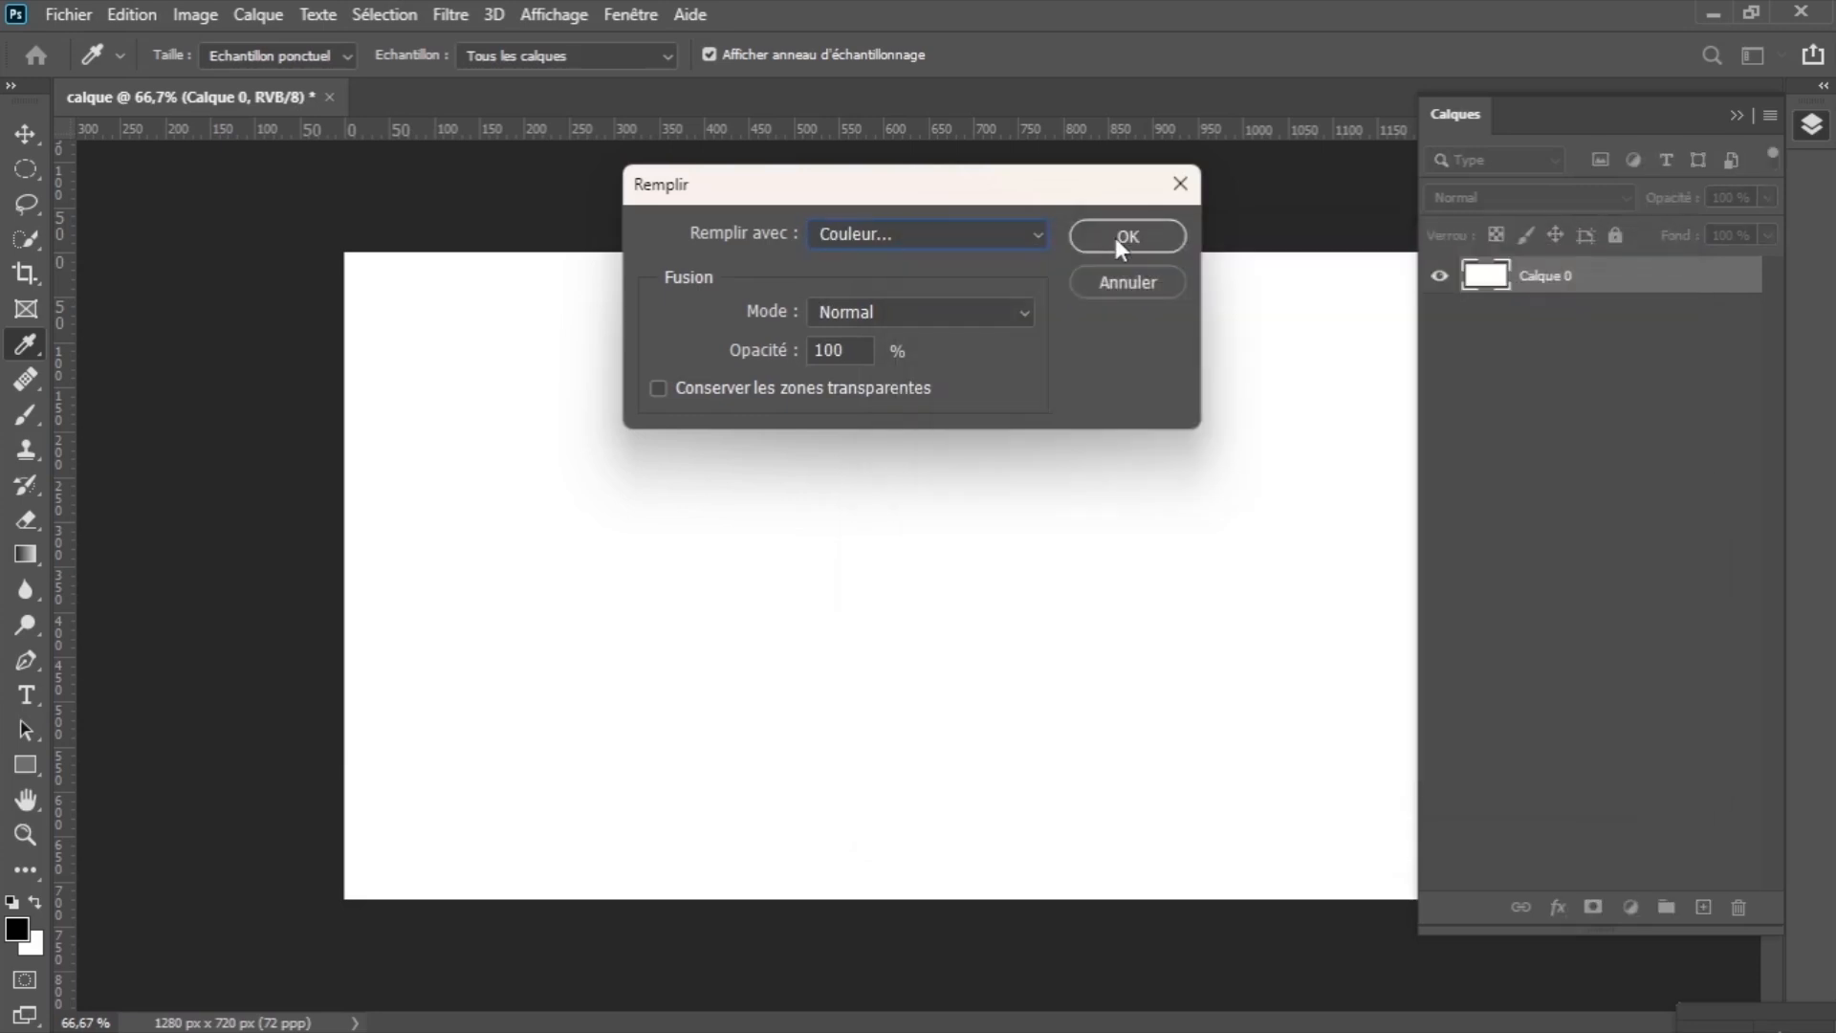
key("v")
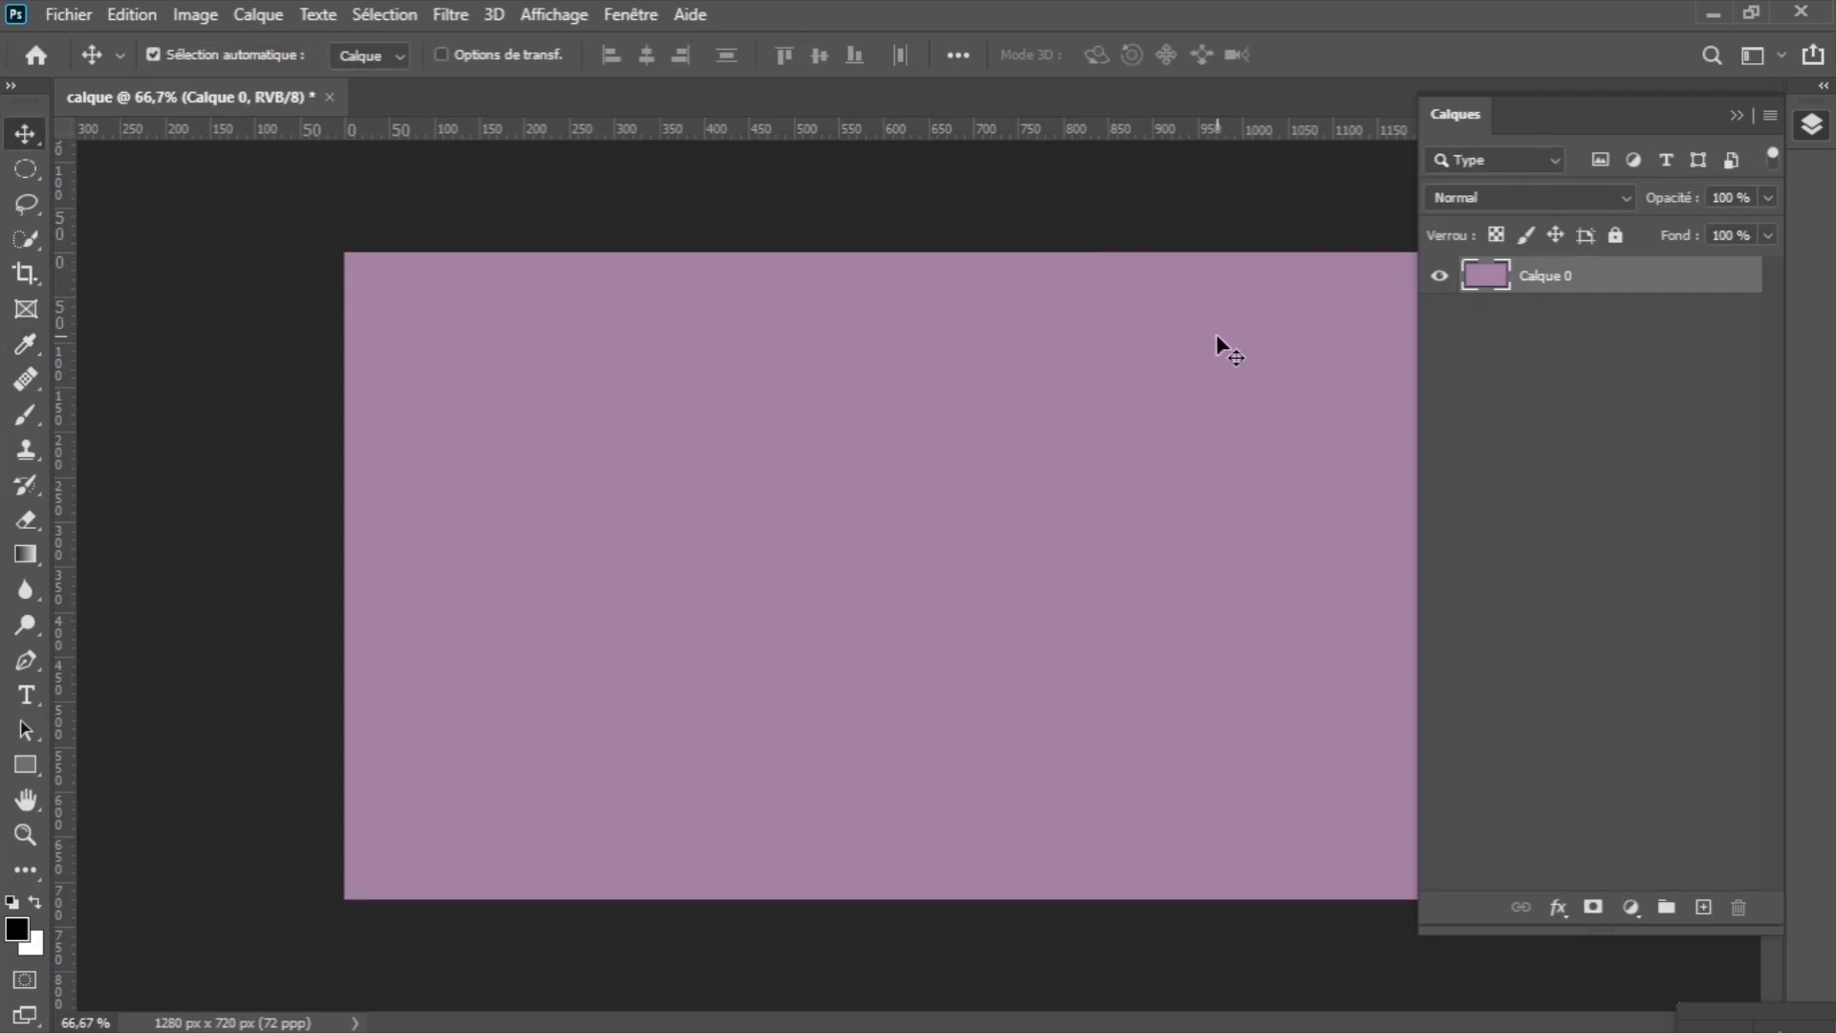
Place the img2 image from the Téléchargements folder into the document as an embedded file.
left_click(70, 15)
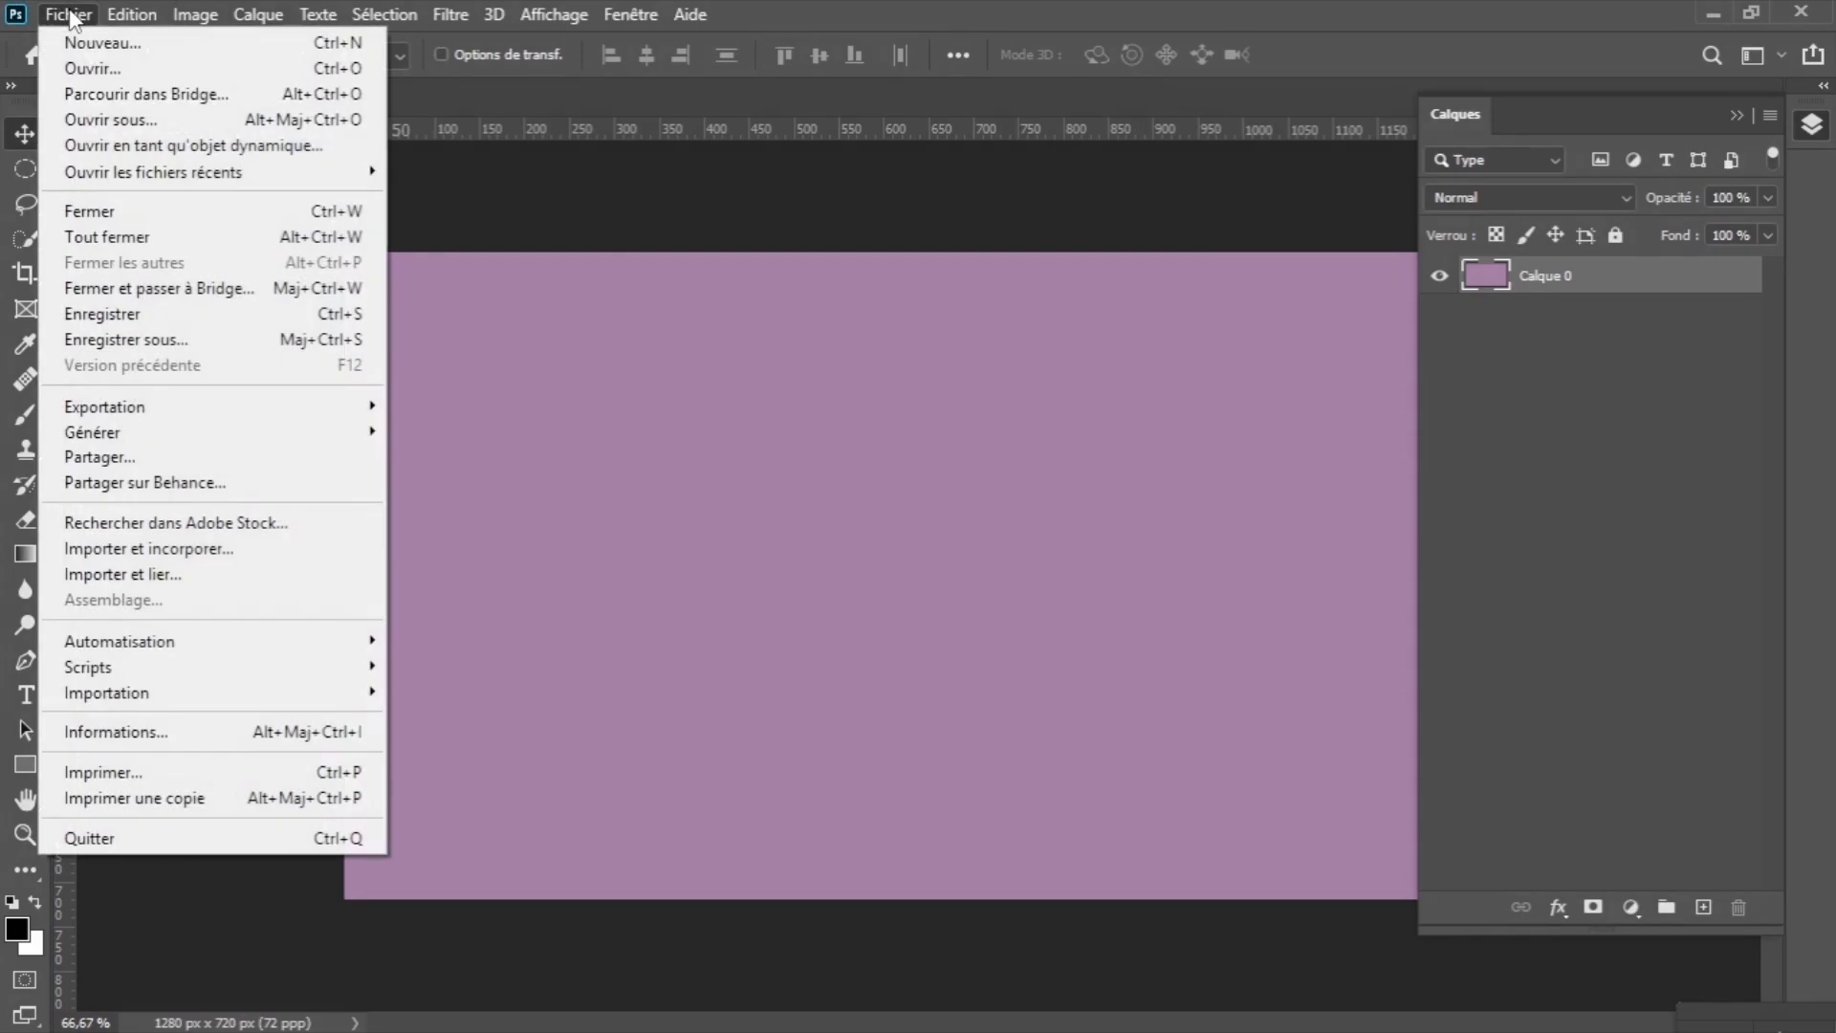
left_click(196, 553)
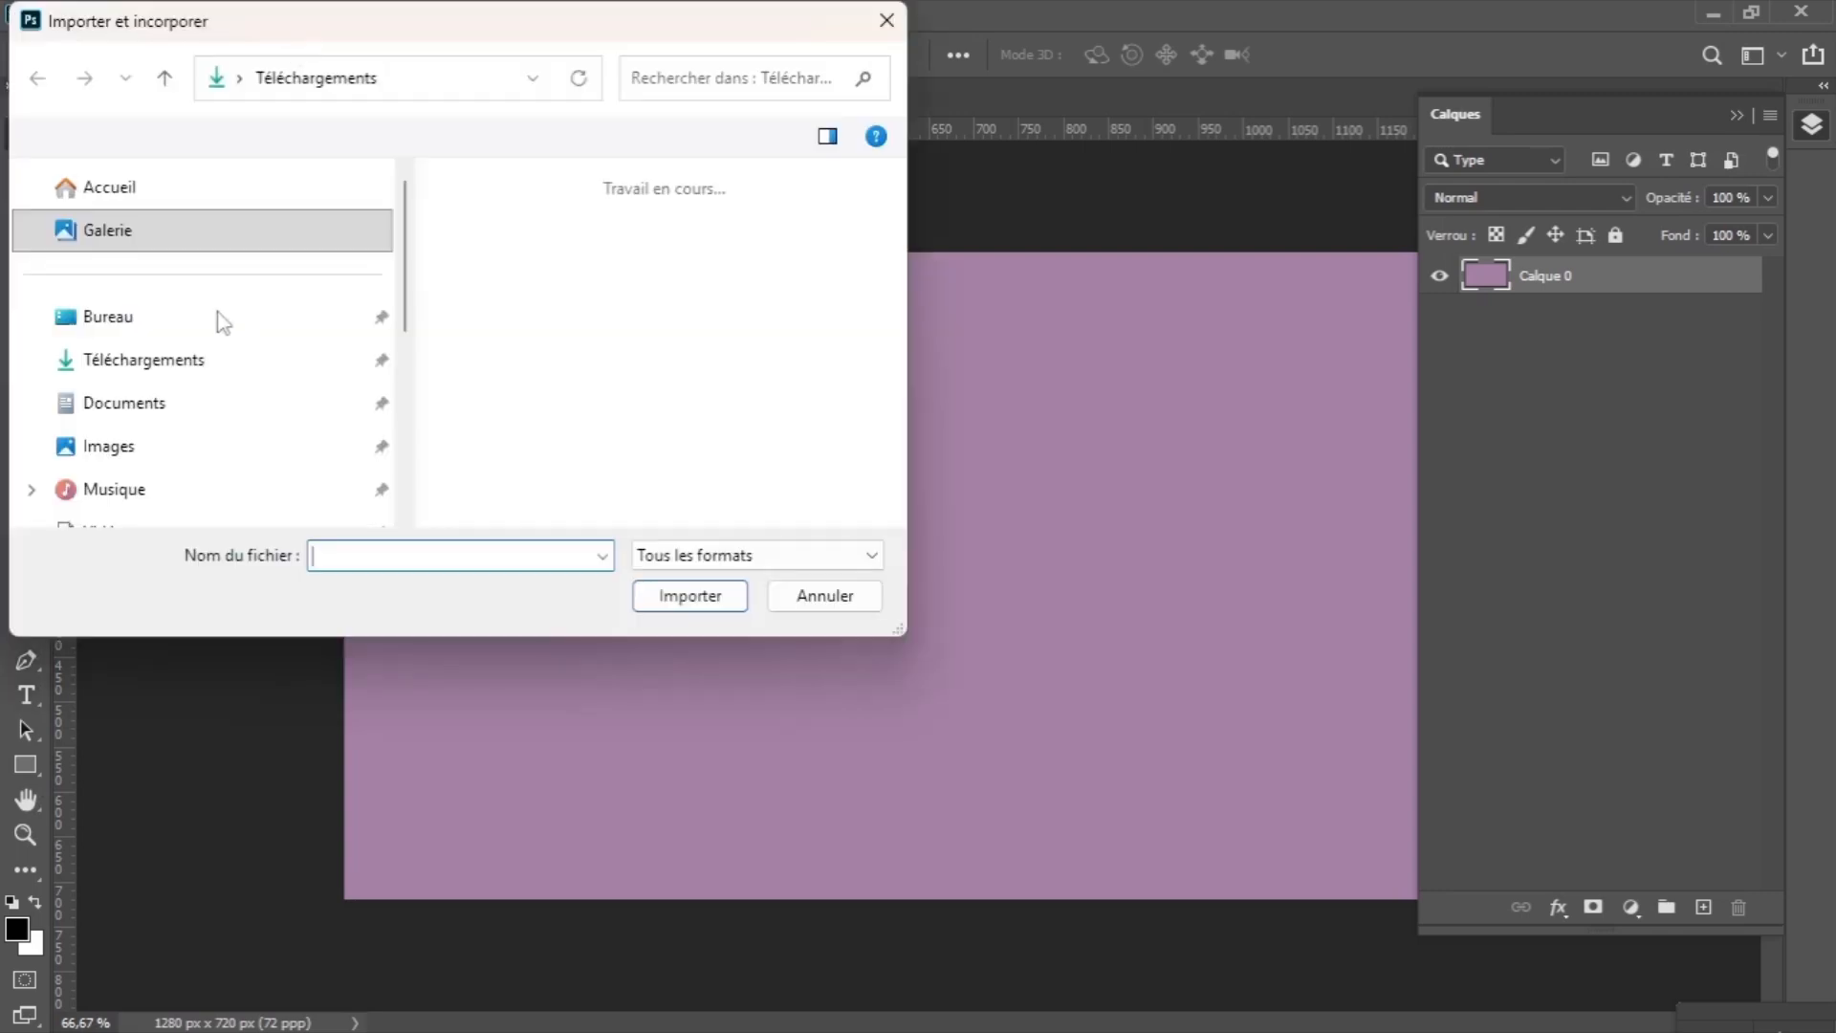
left_click(140, 352)
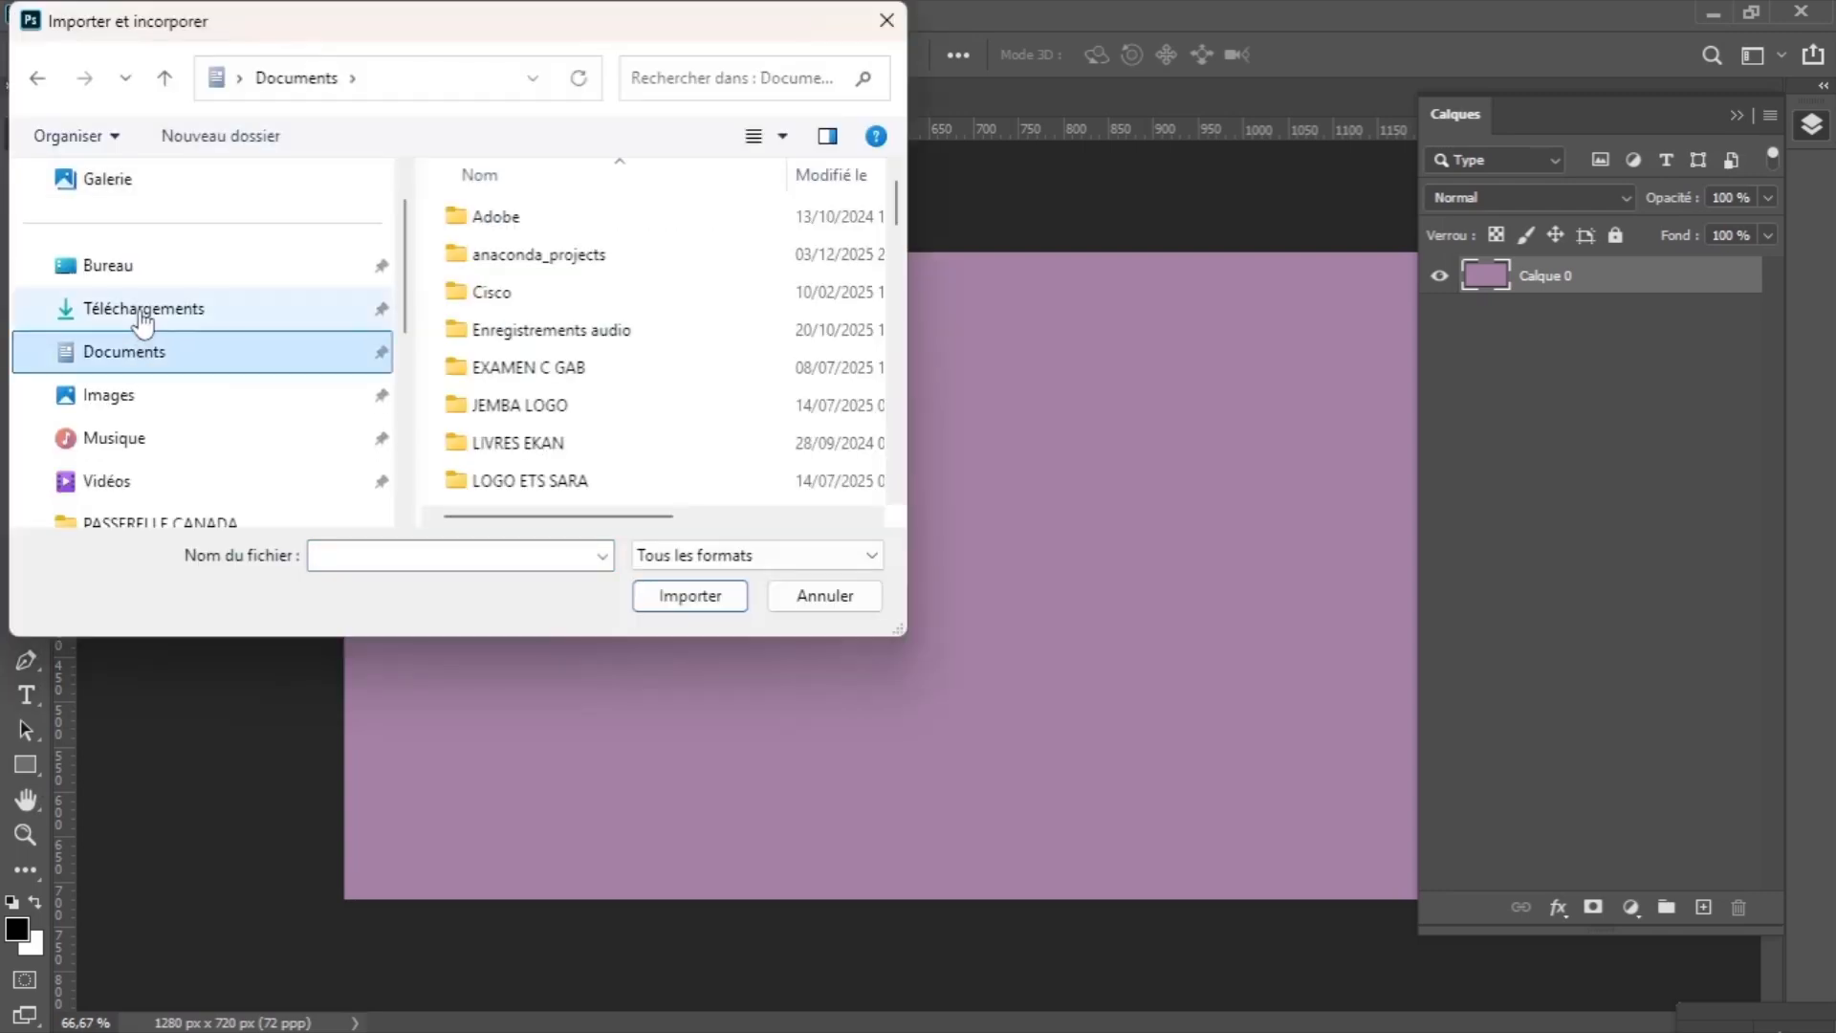
left_click(141, 310)
left_click(660, 282)
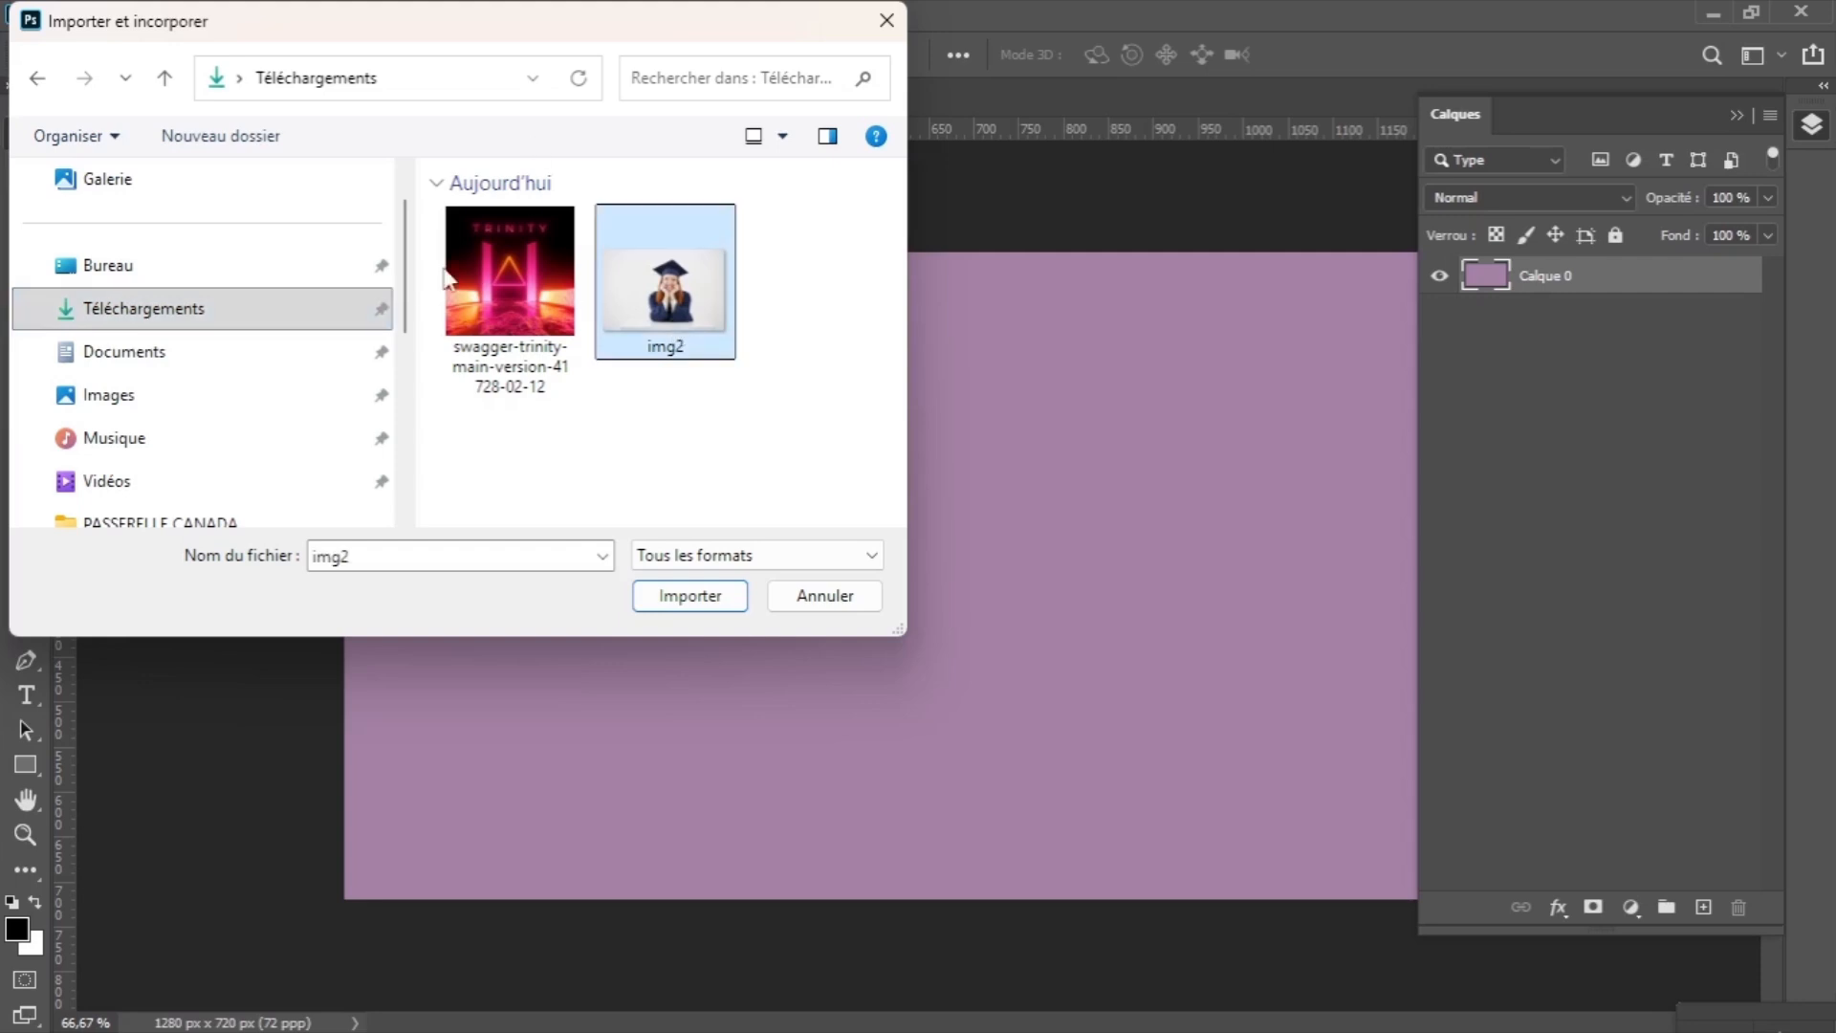
left_click(690, 596)
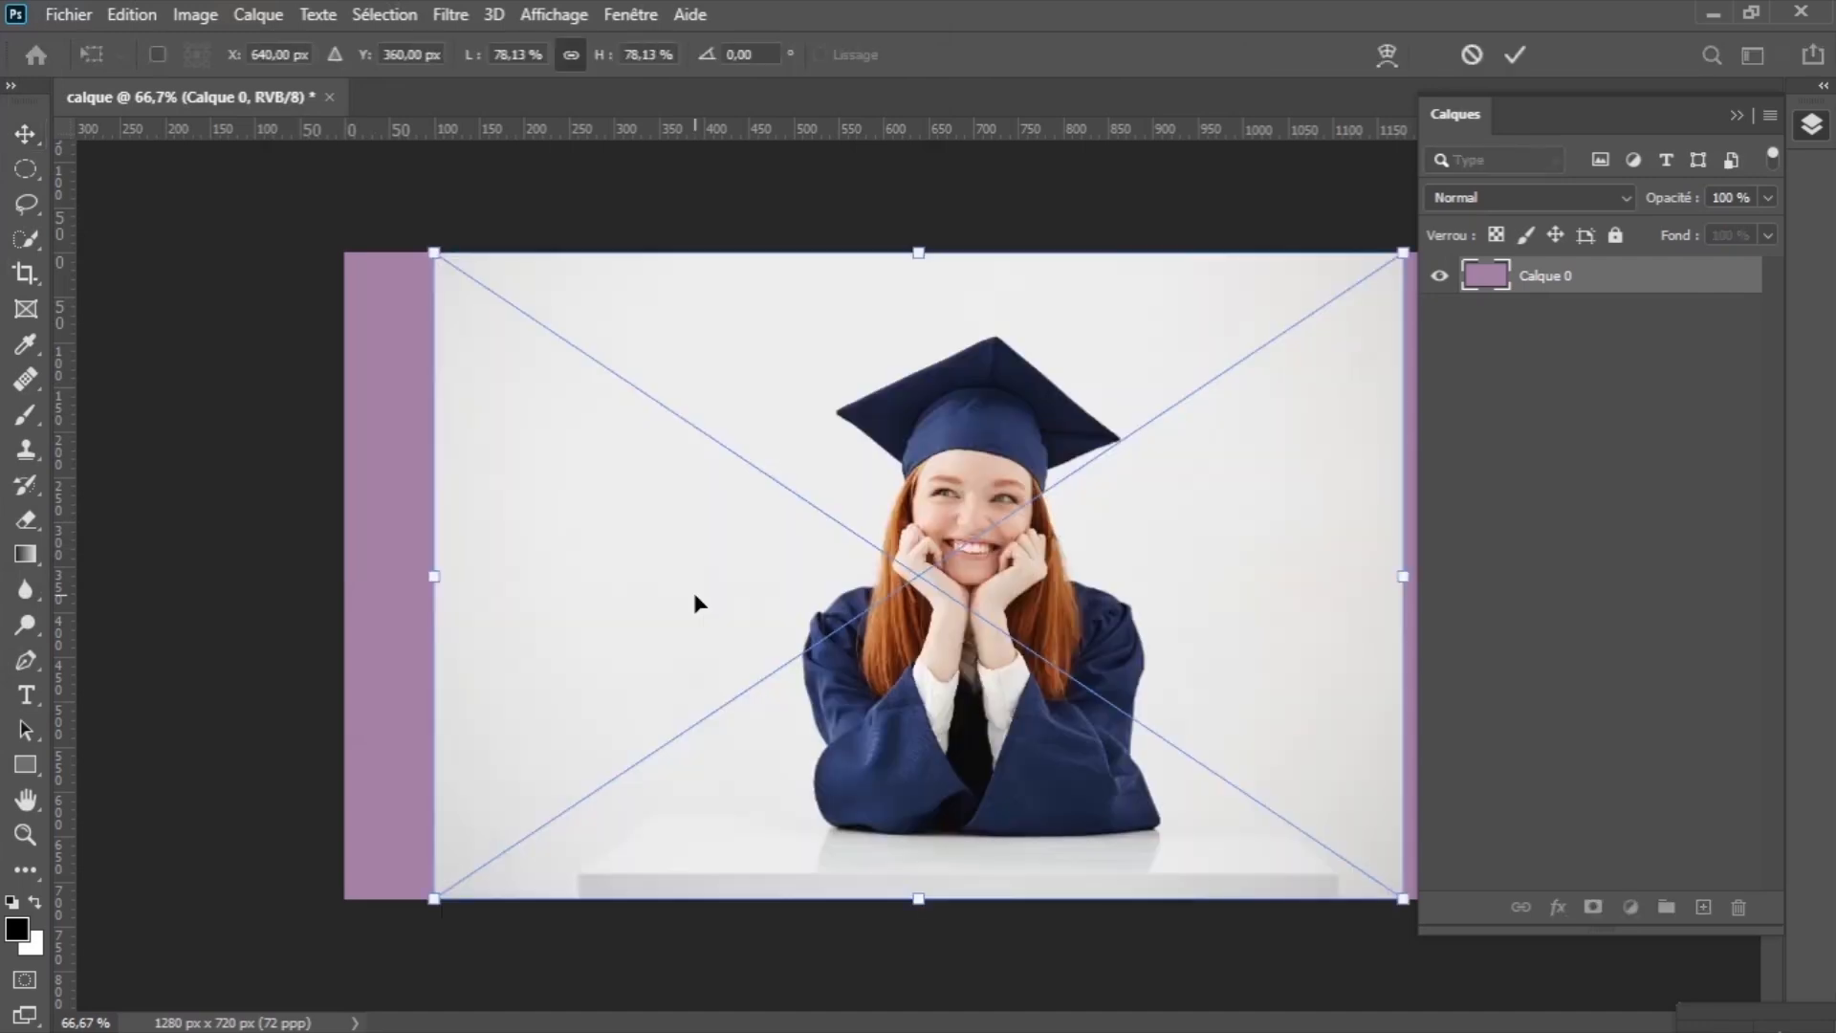
Scale the placed img2 photo proportionally to about 106% so it covers the canvas, and commit the placement.
left_click_drag(381, 576, 191, 575)
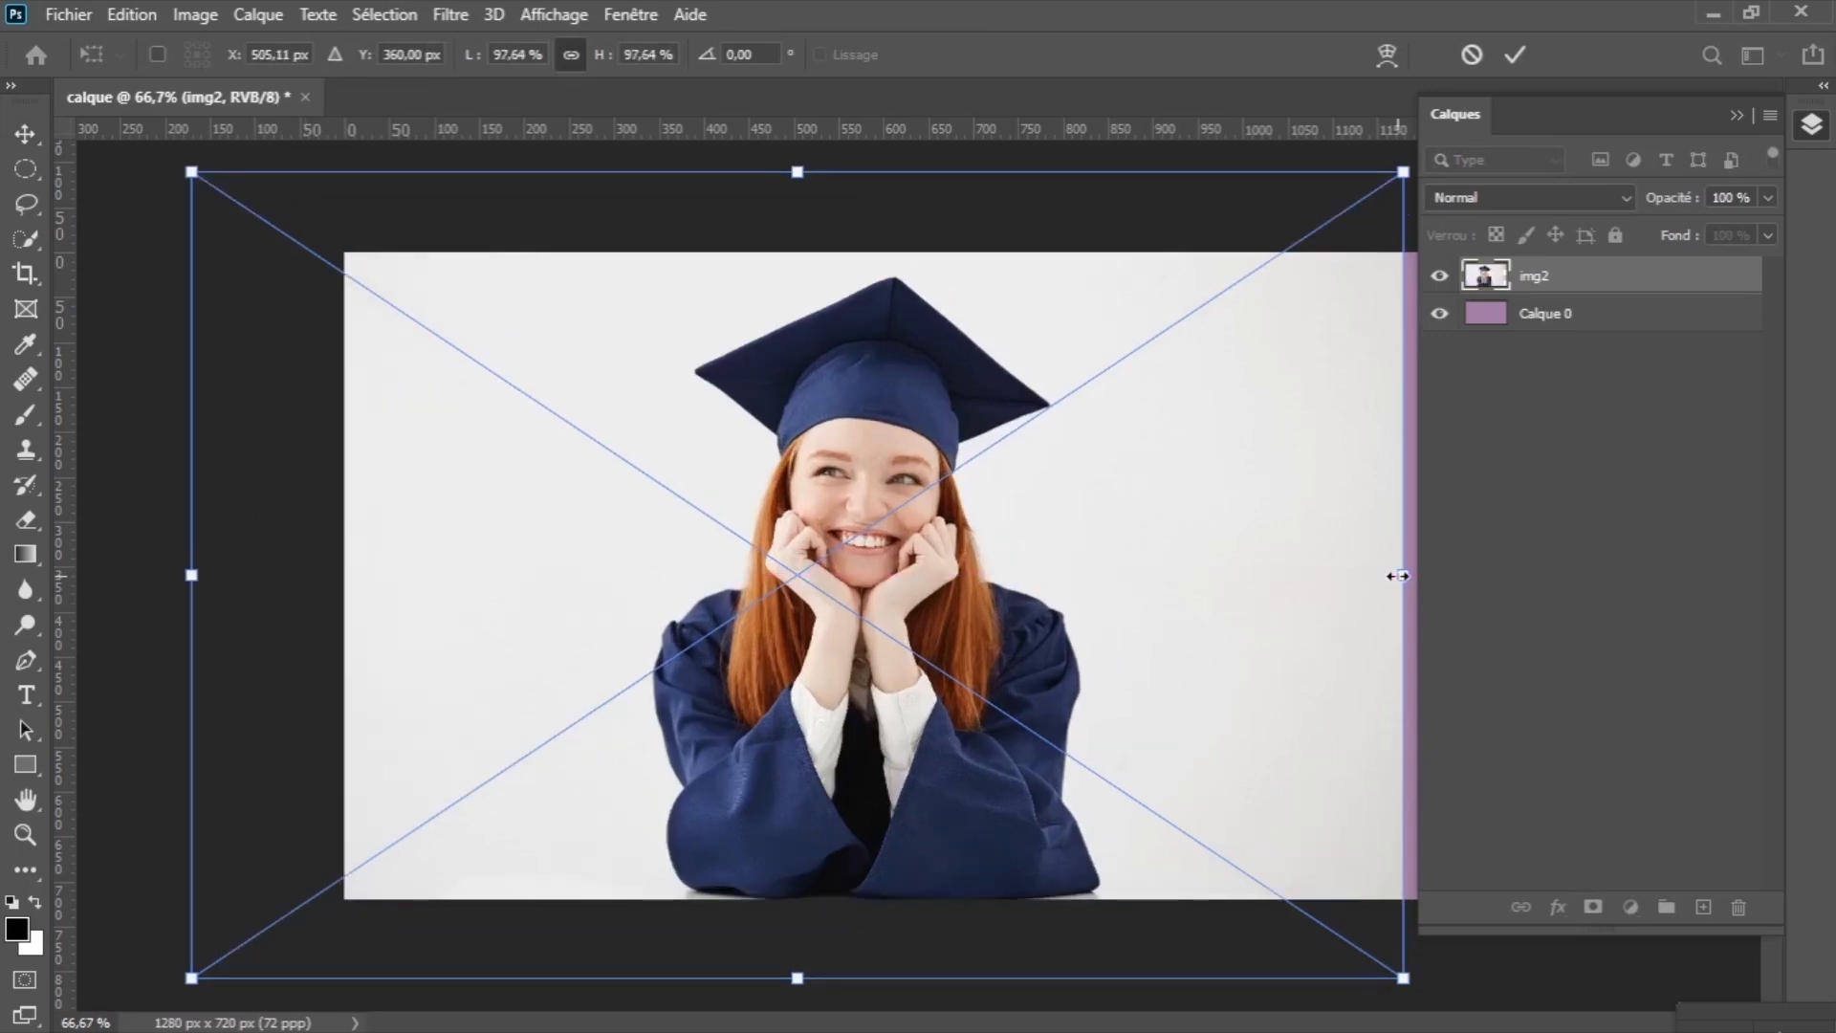
left_click_drag(1398, 575, 1510, 575)
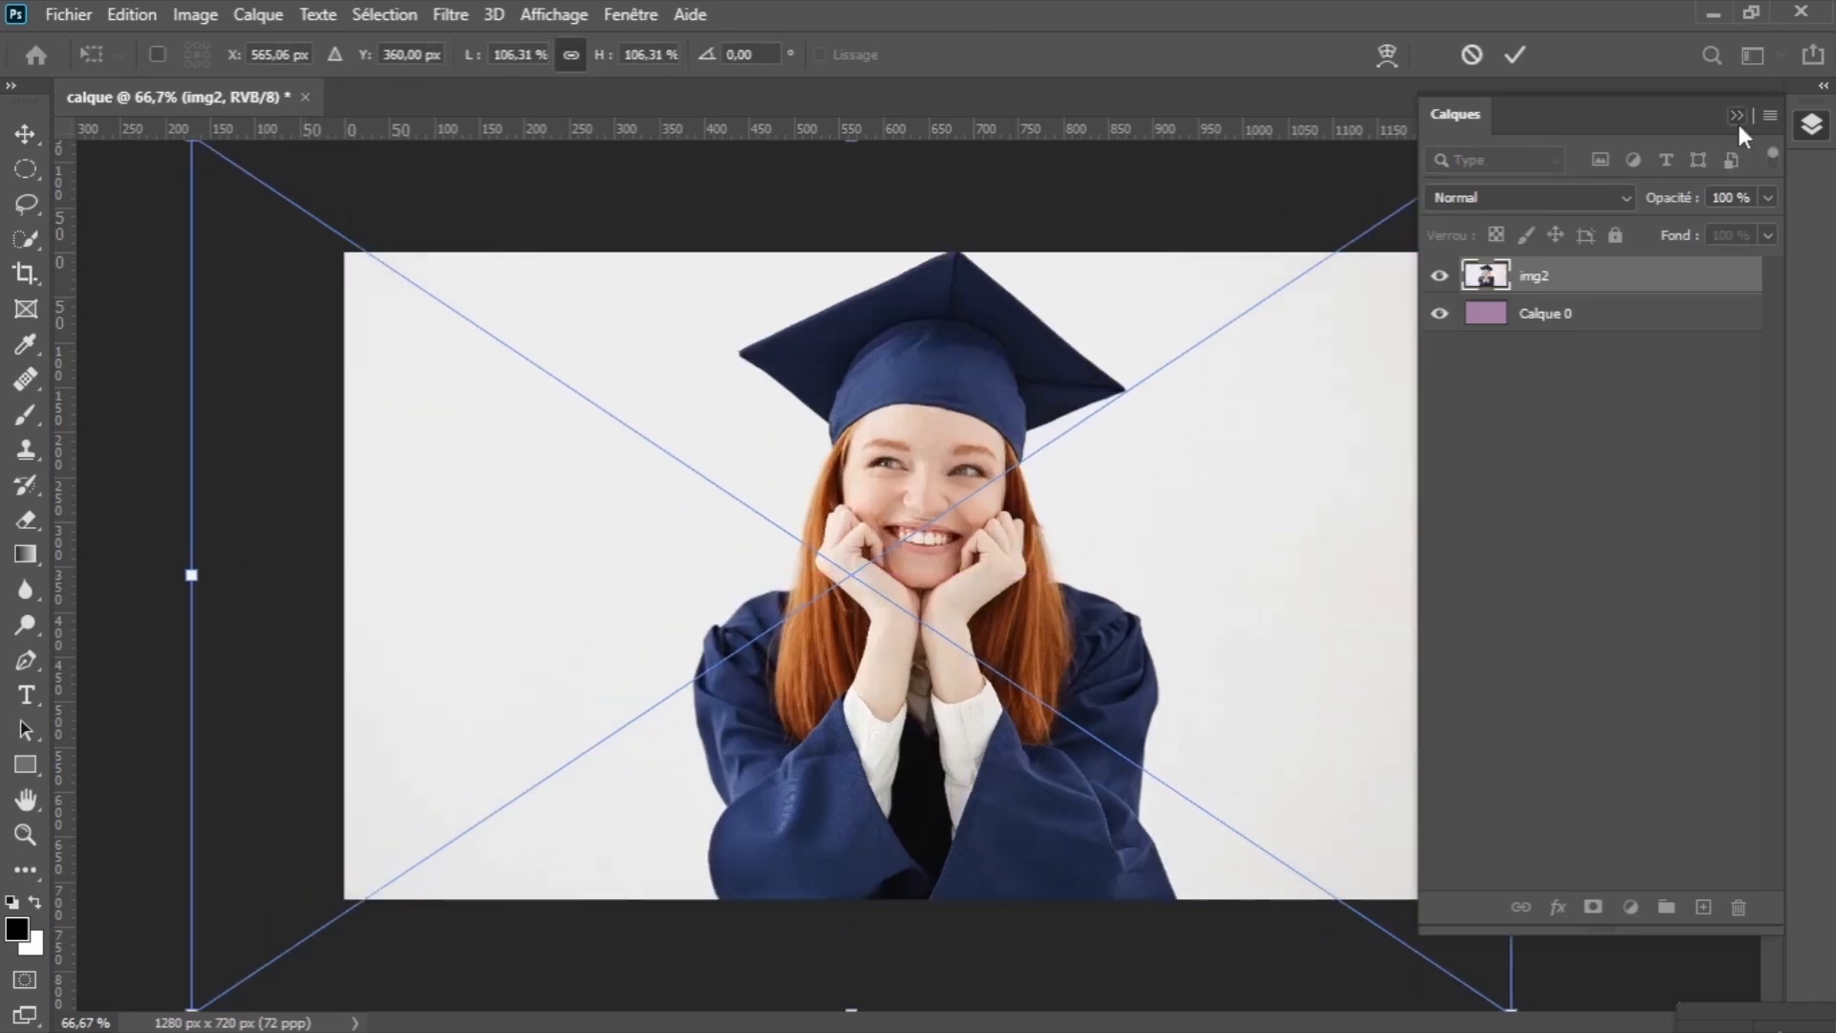
left_click(1736, 116)
left_click(1514, 55)
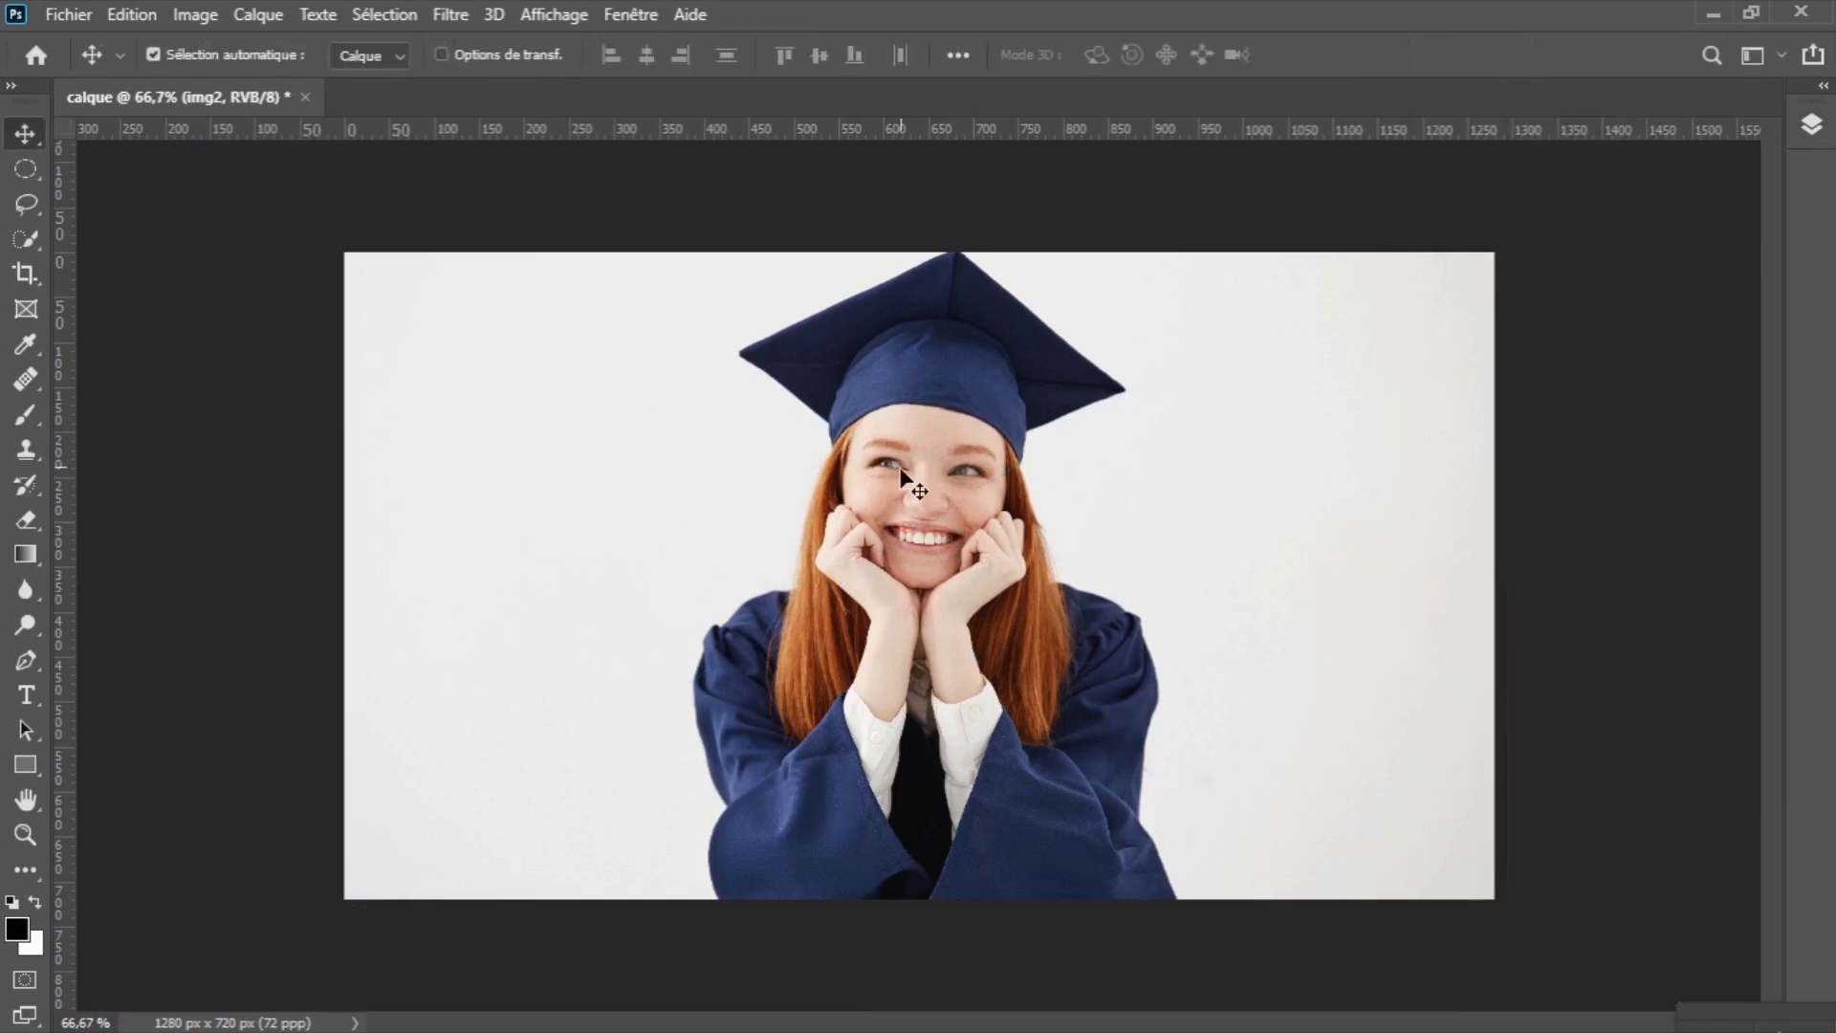
Reposition the img2 photo lower to leave space above the graduation cap, keeping the canvas covered up to its right edge.
left_click_drag(902, 527, 864, 564)
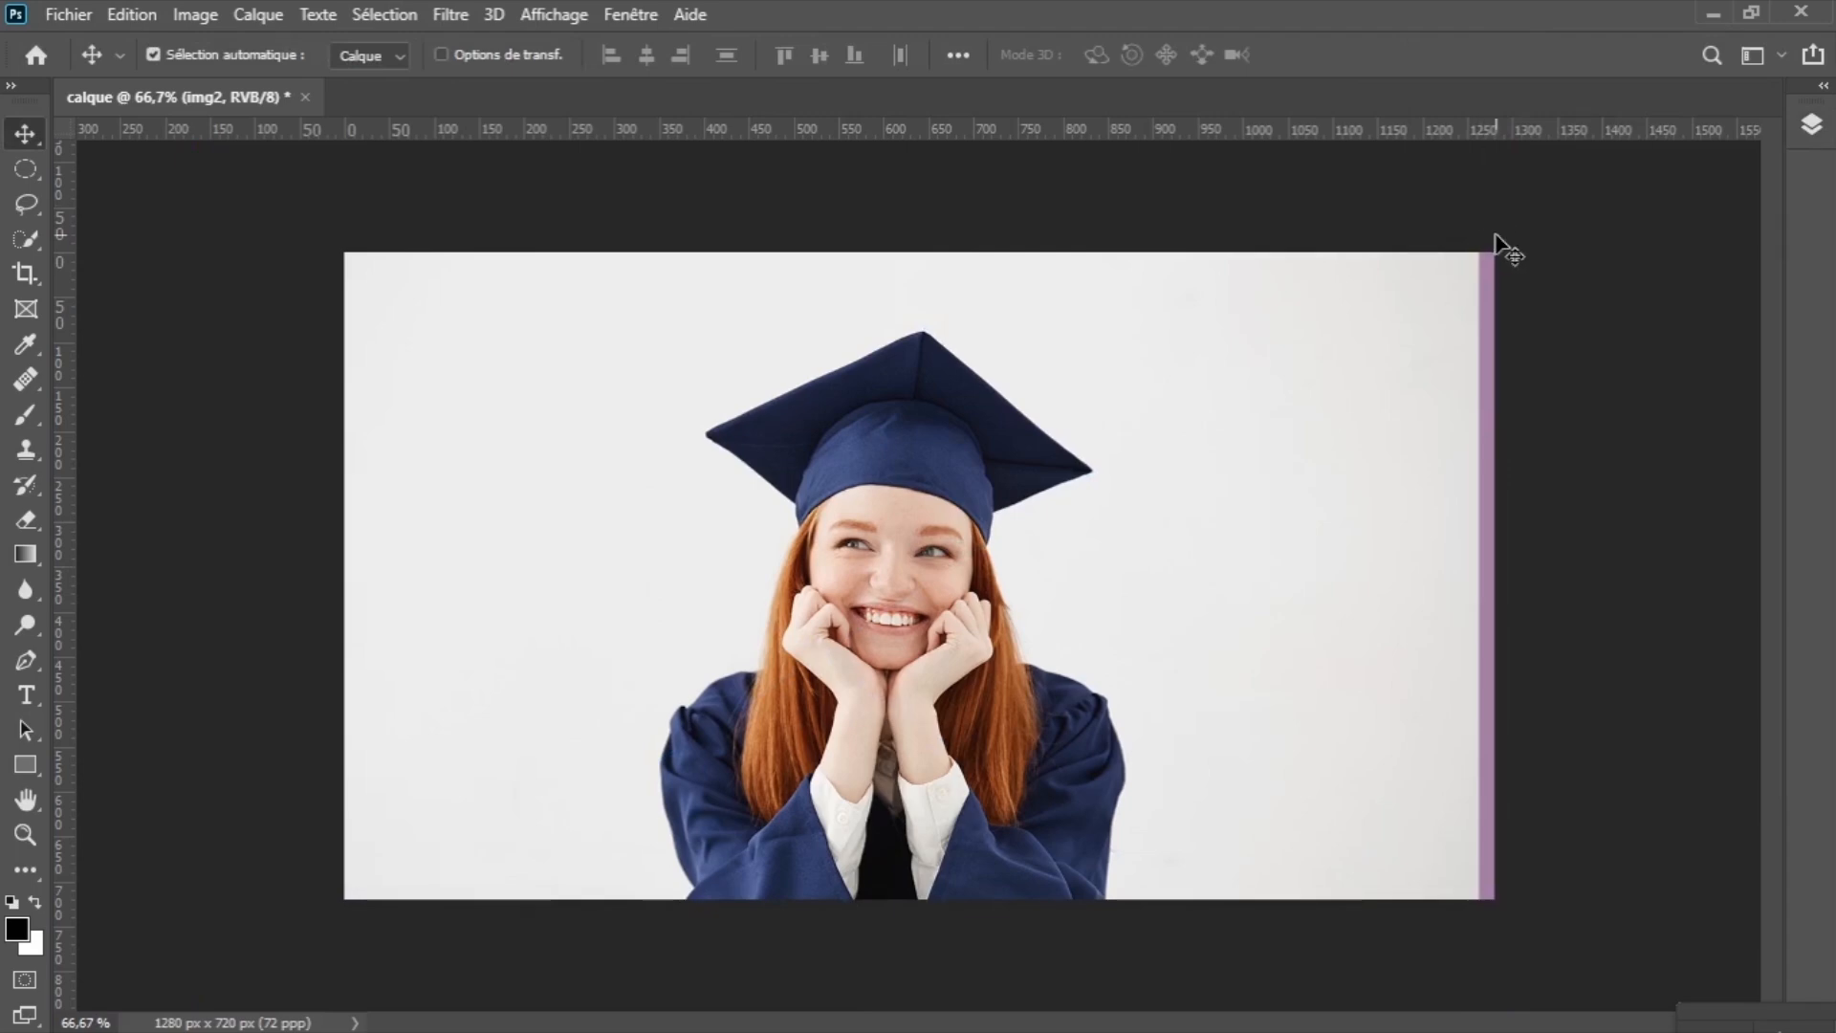
left_click(1811, 125)
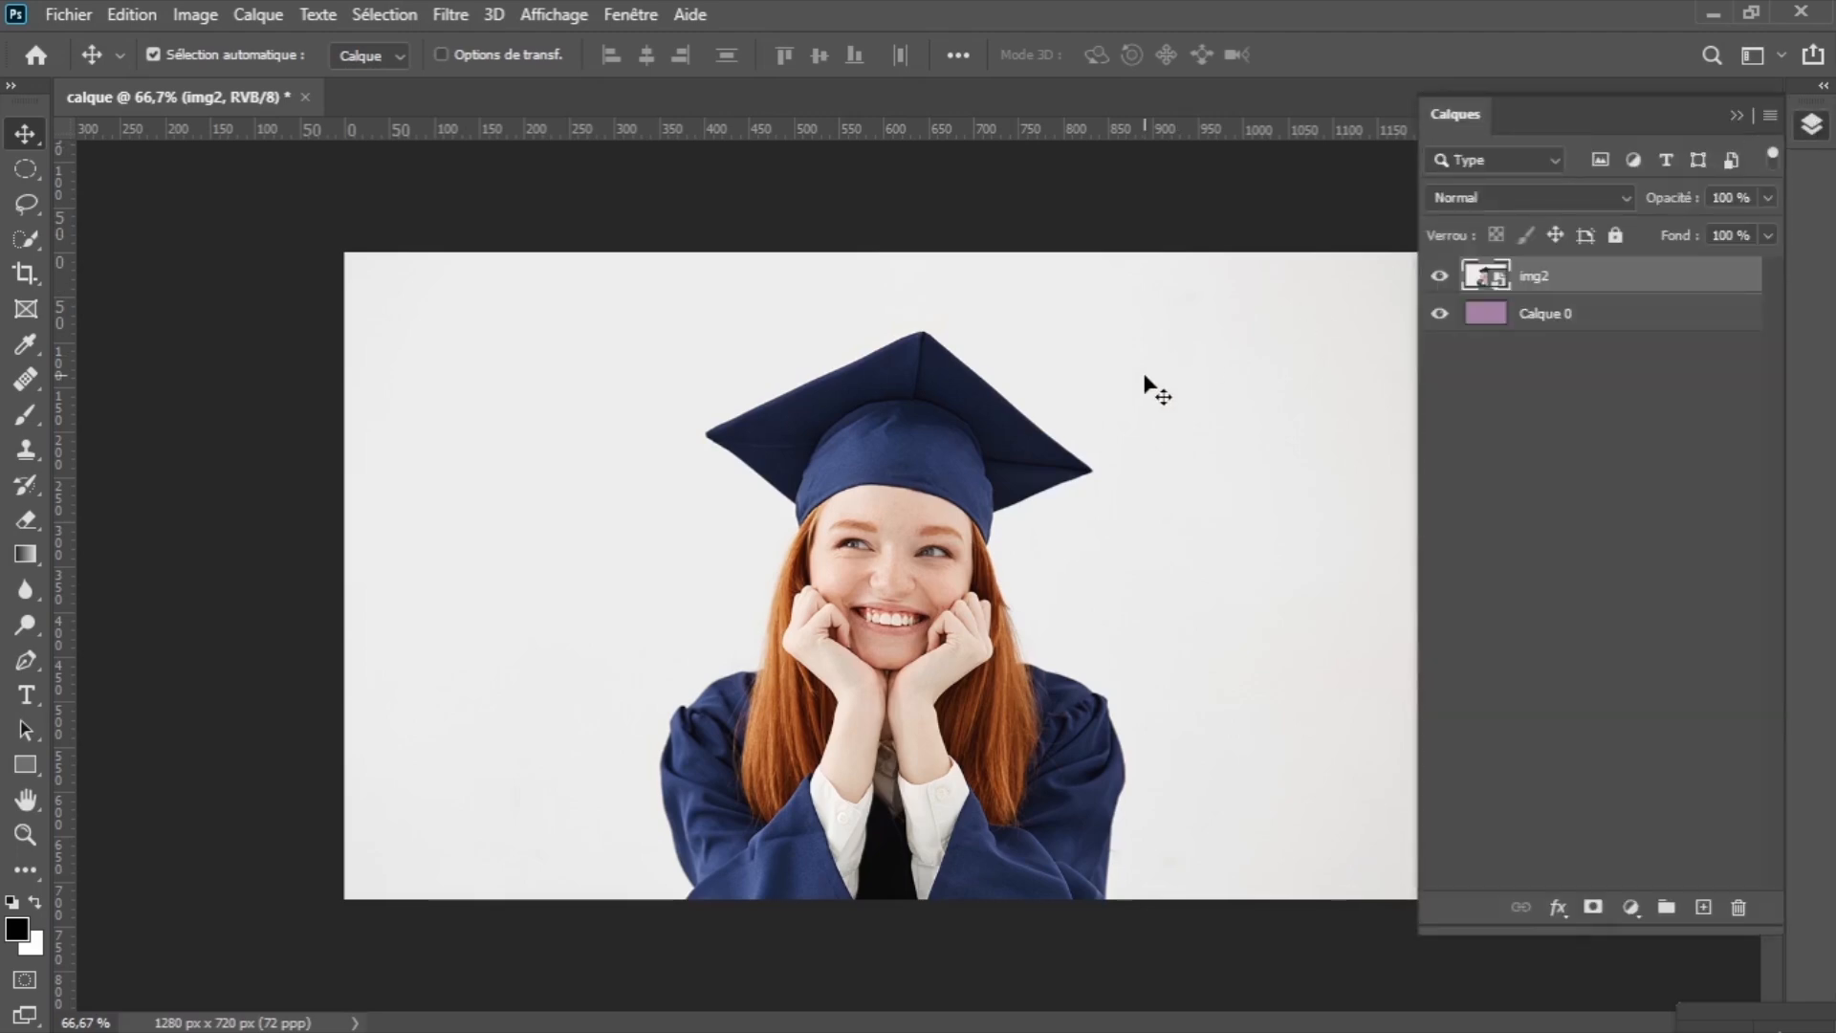
key("Right")
key("Right")
key("Right")
key("Right")
key("Right")
key("Right")
key("Right")
key("Right")
key("Right")
key("Right")
key("Right")
key("Right")
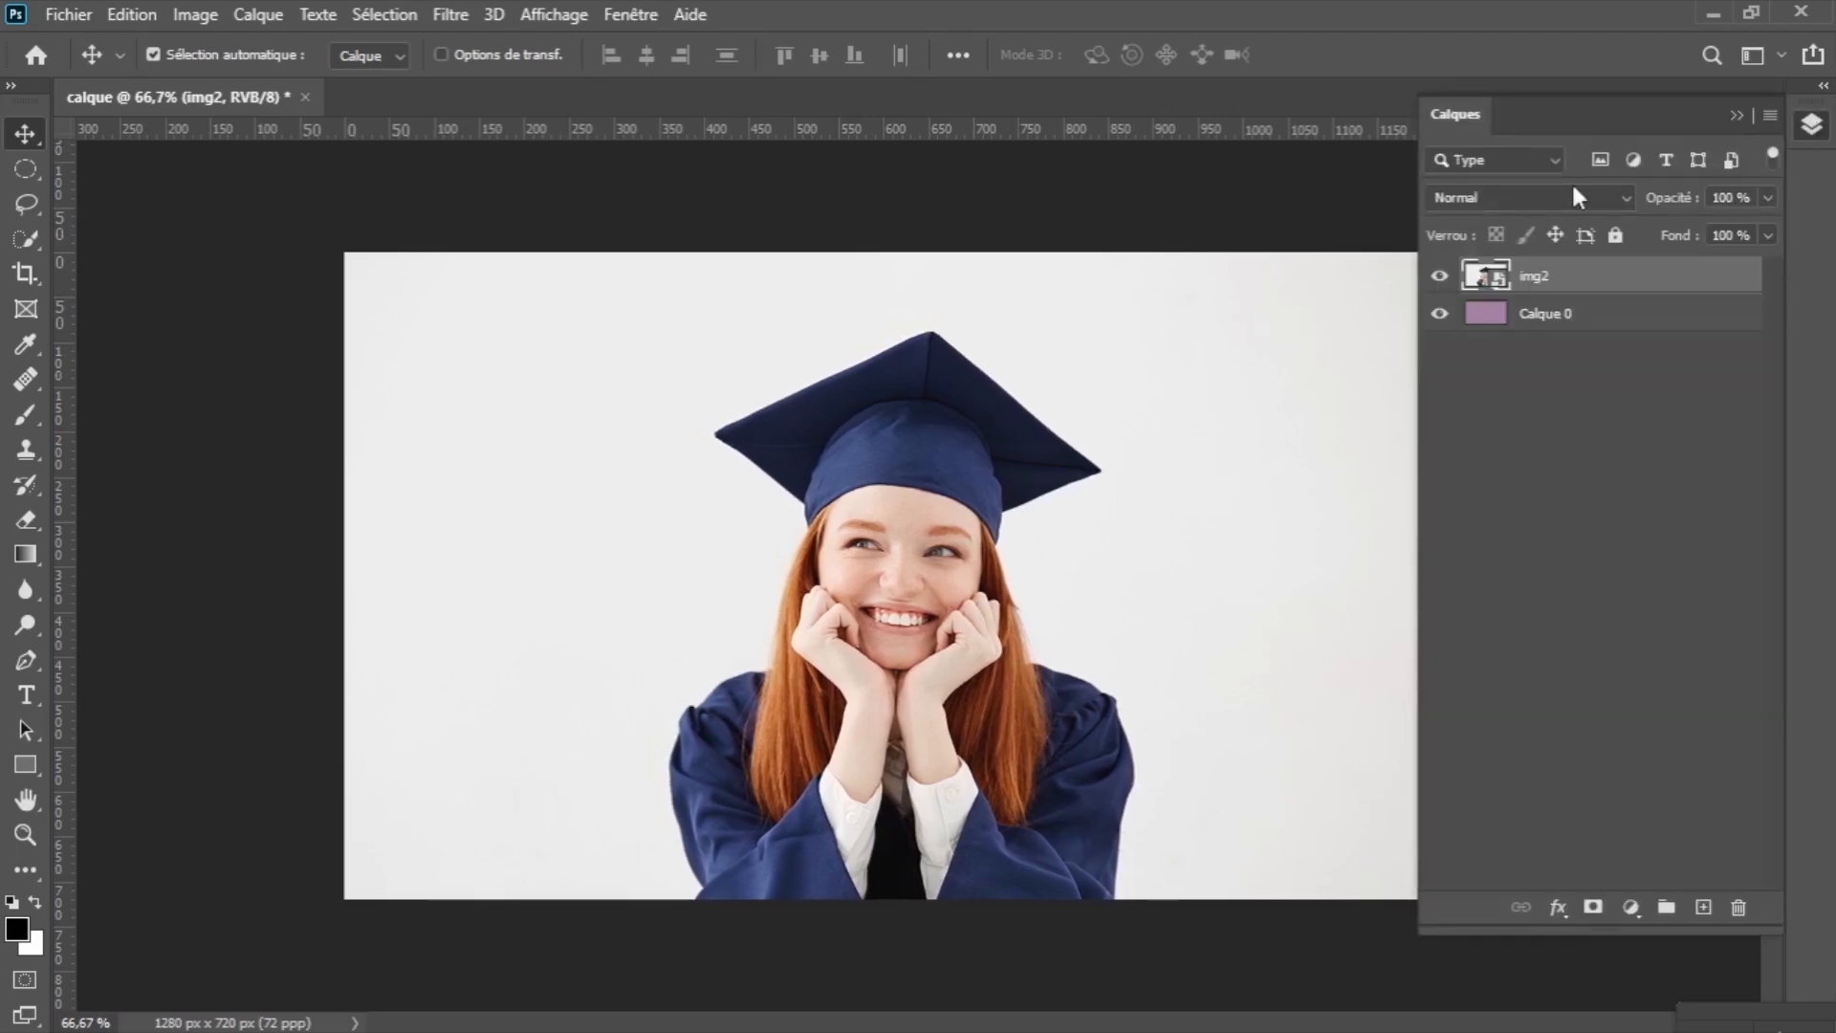
left_click(1737, 117)
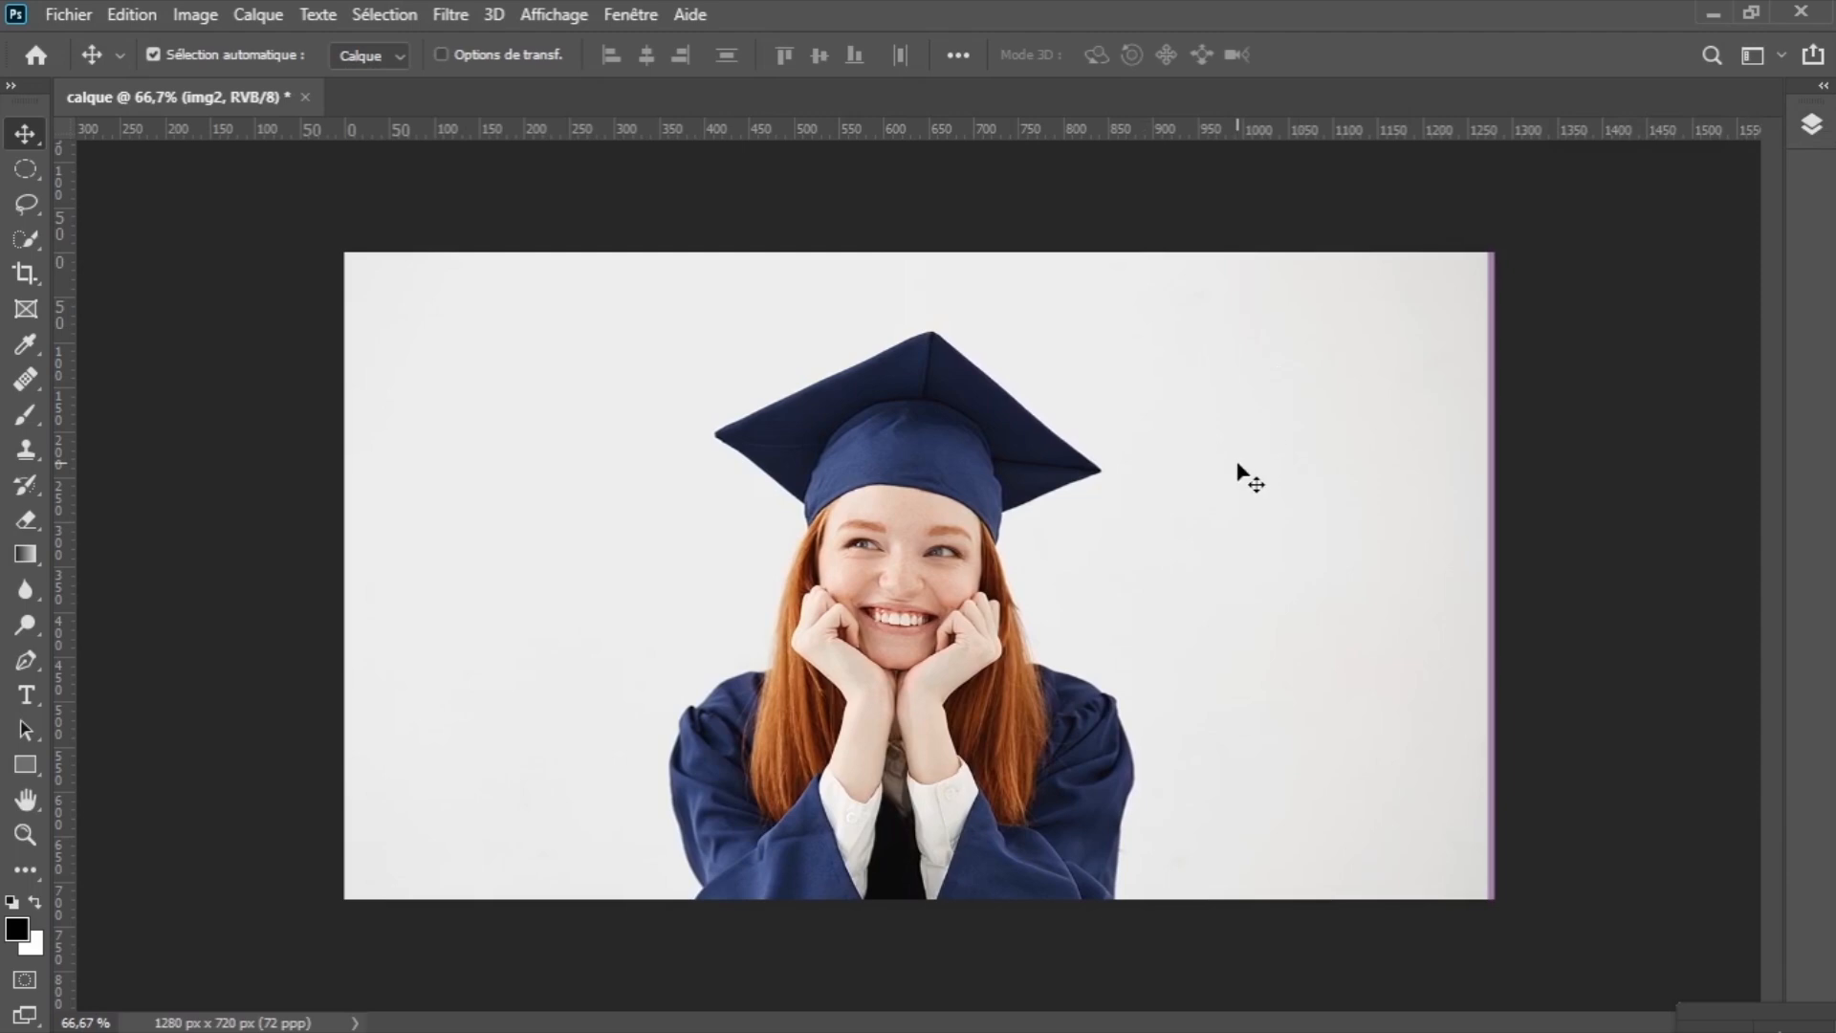
left_click_drag(1243, 475, 1269, 469)
left_click(1822, 127)
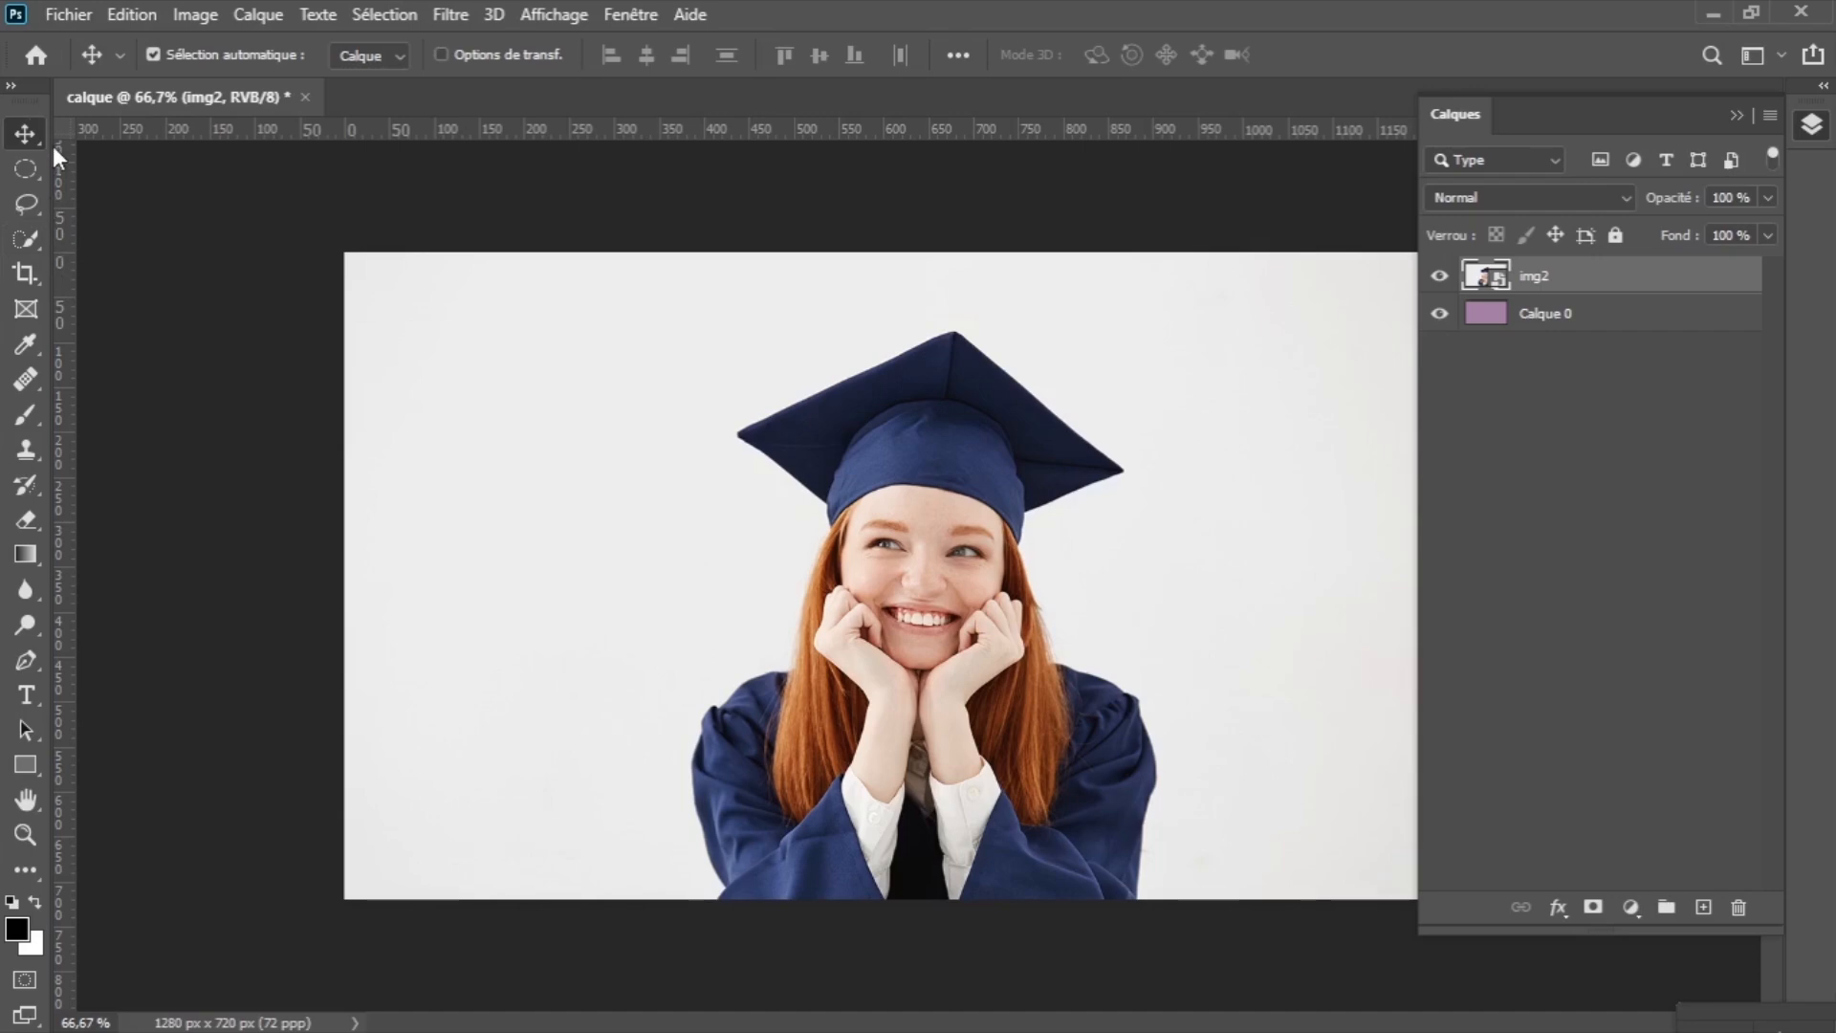
Add the title text "LES CALQUES" in Impact Regular, 132 pt, across the upper part of the photo.
left_click(11, 86)
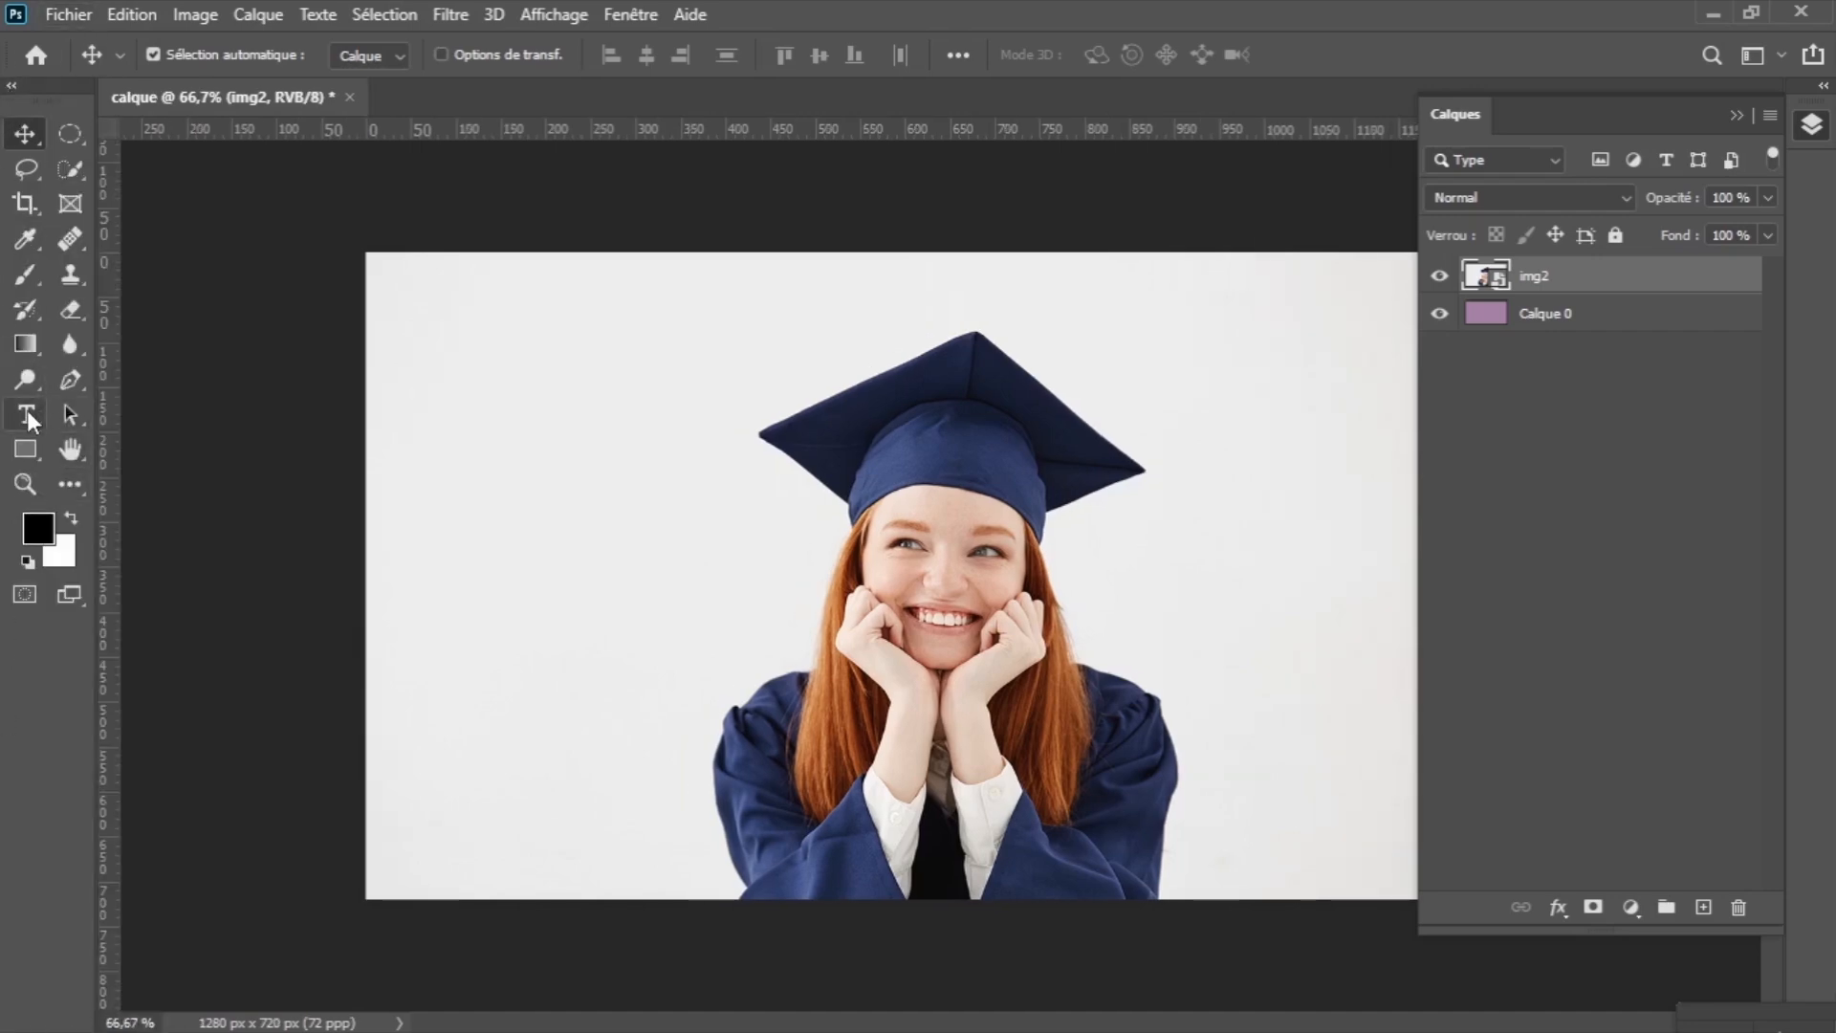
left_click(27, 411)
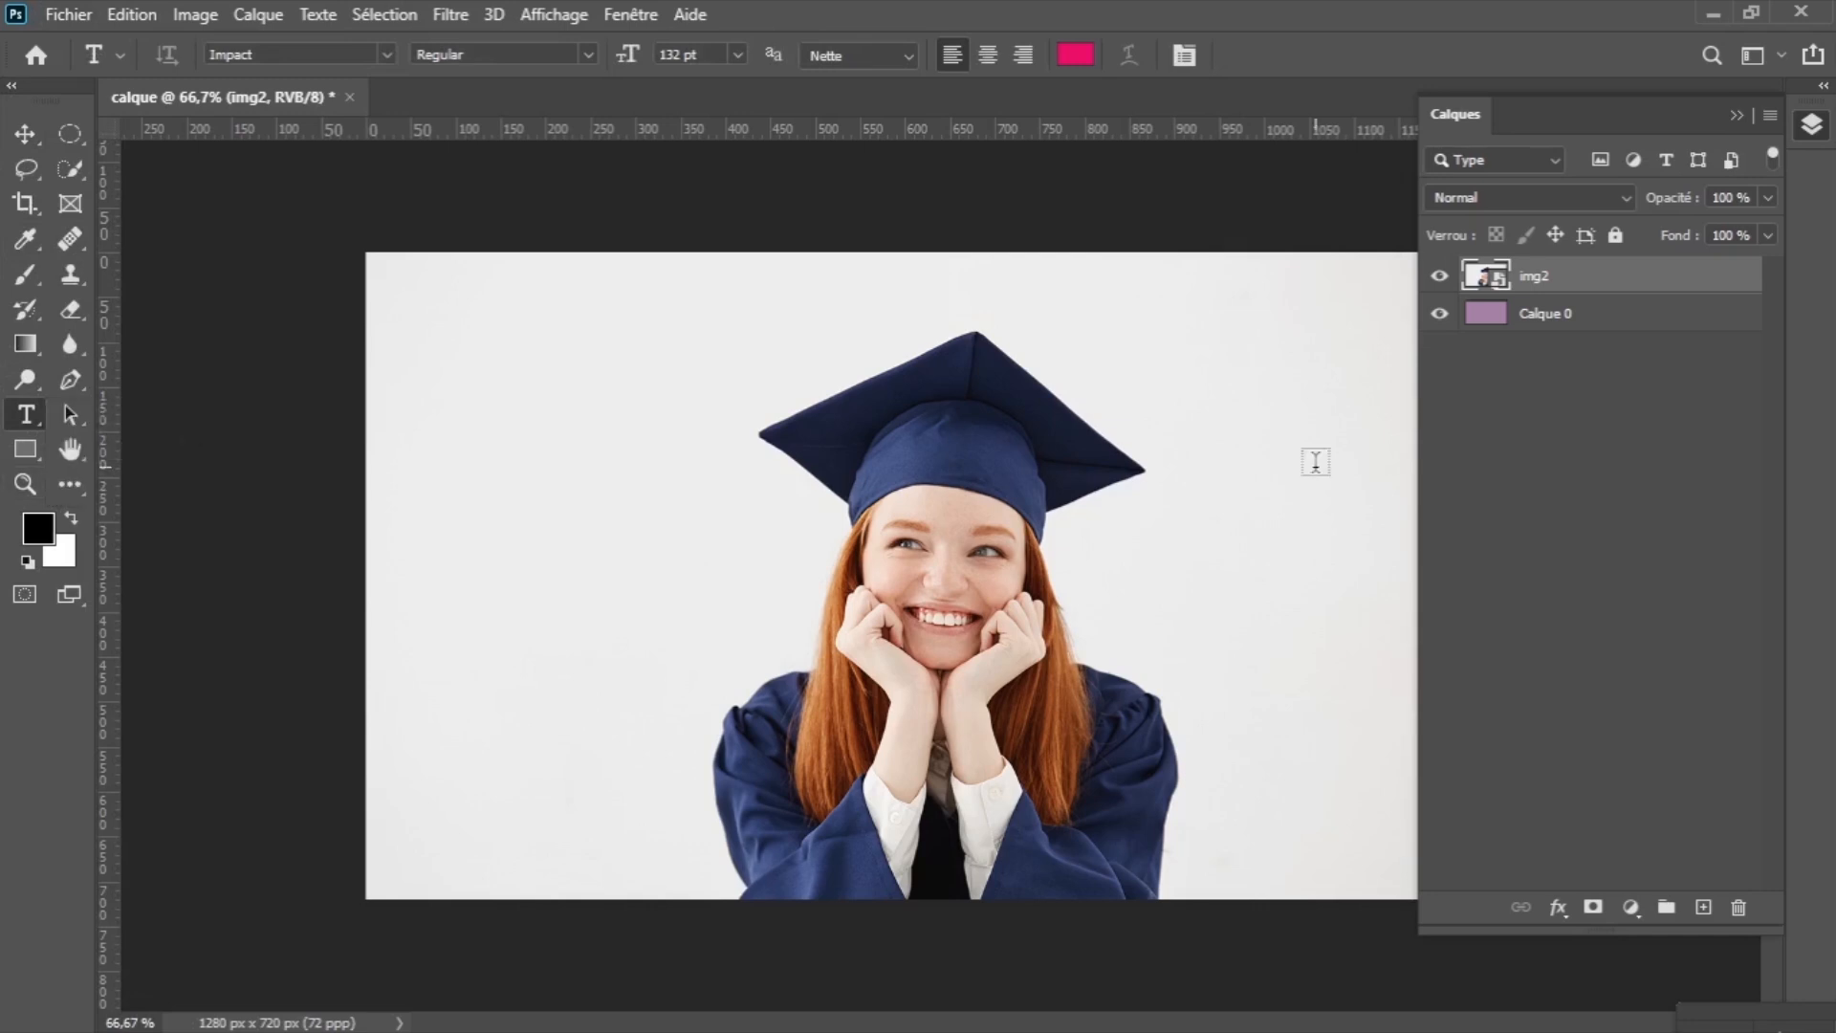
left_click(513, 418)
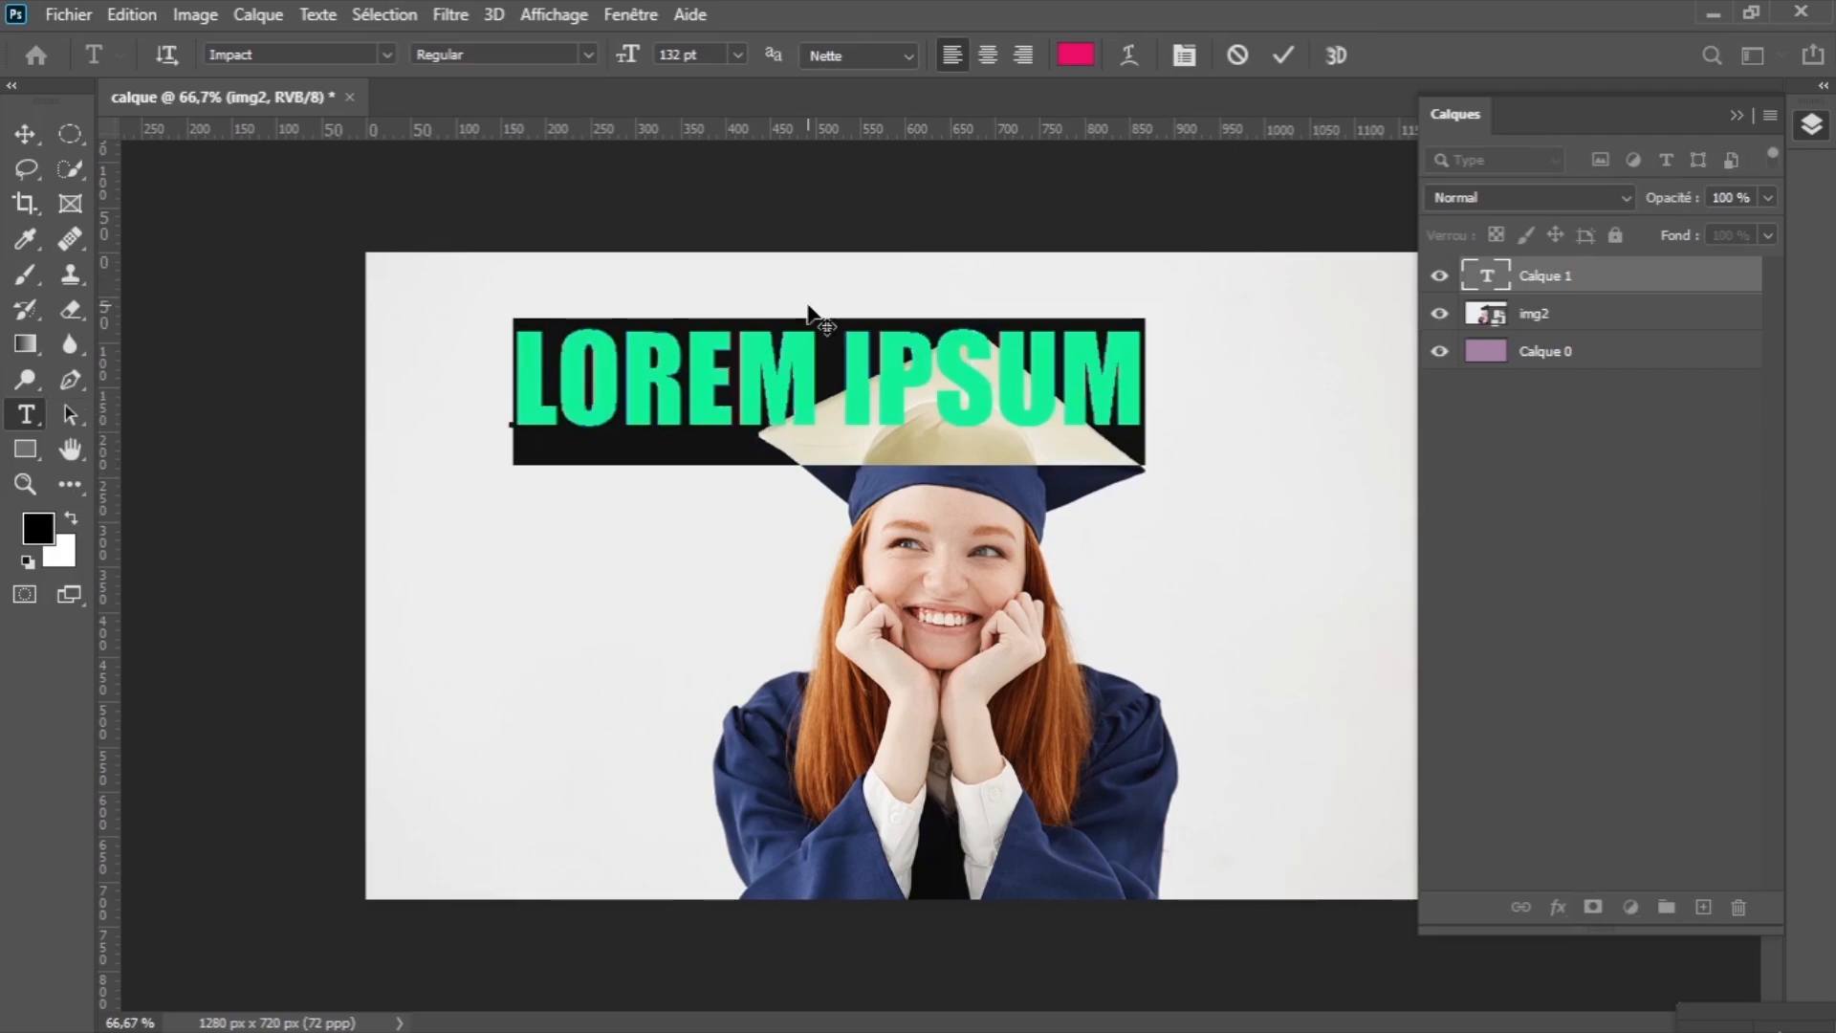
type("L")
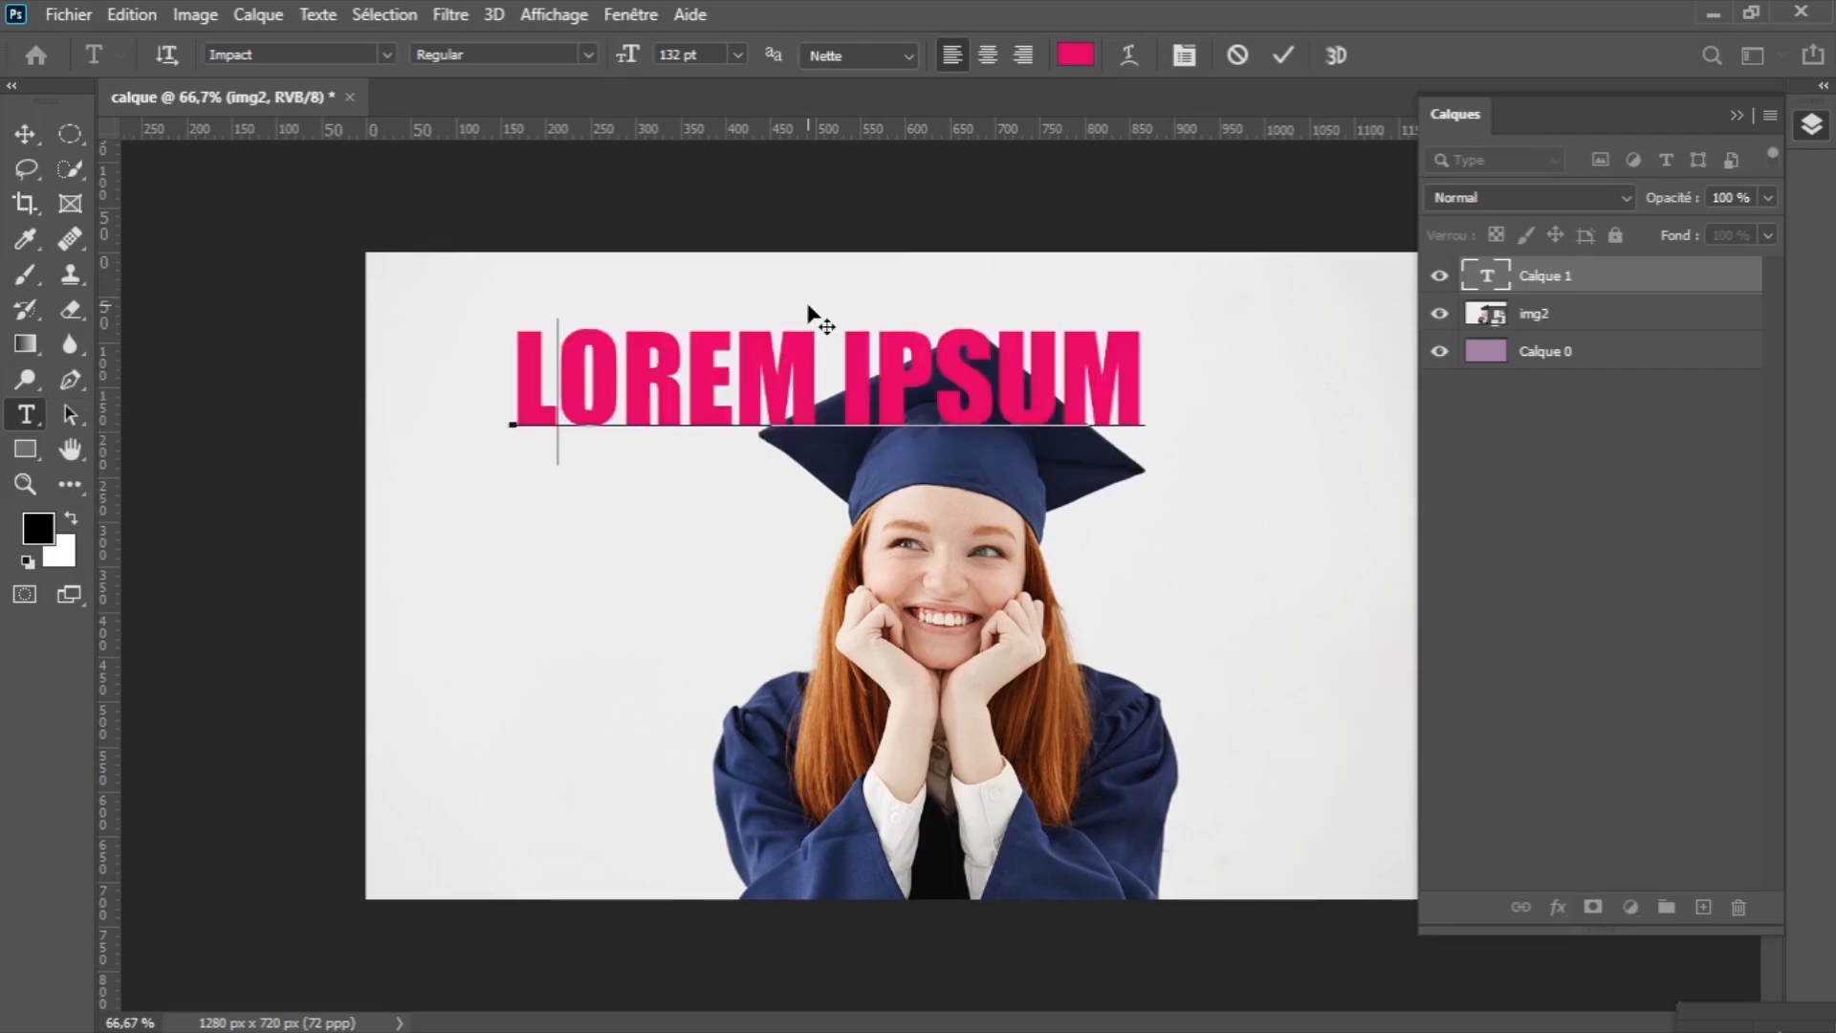
type("ES CAL")
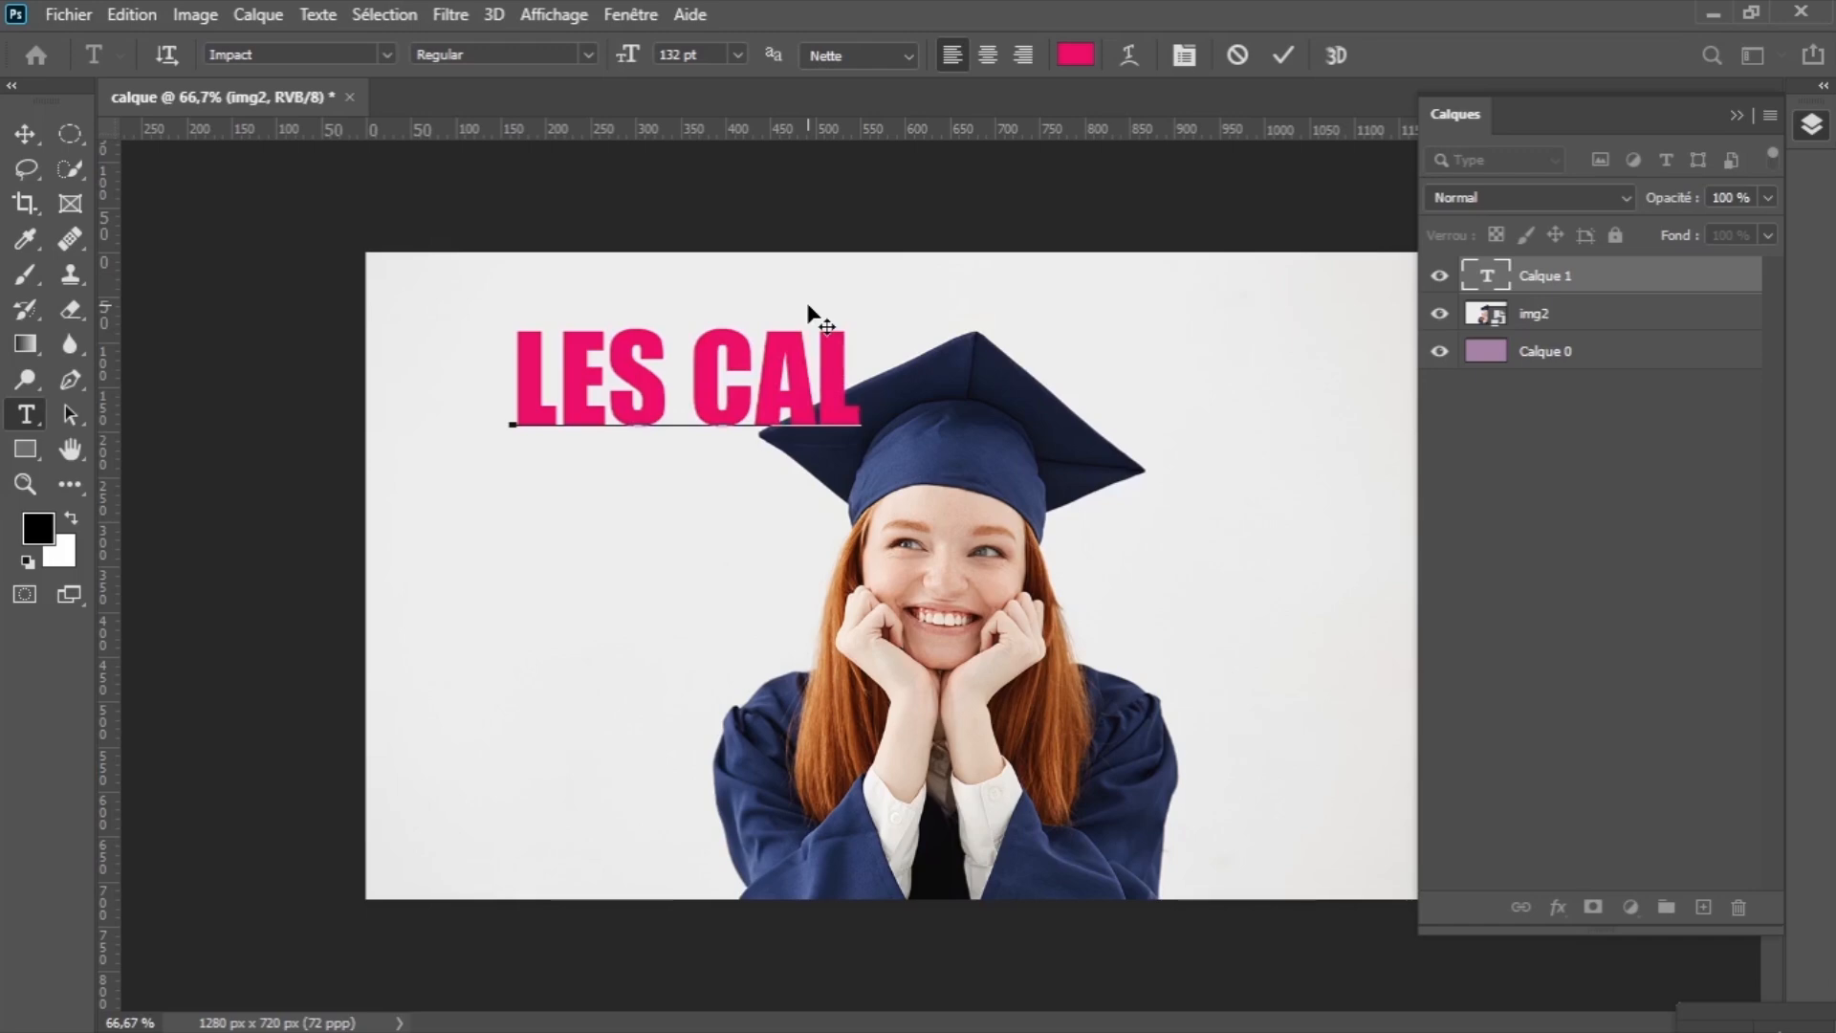
type("QUES")
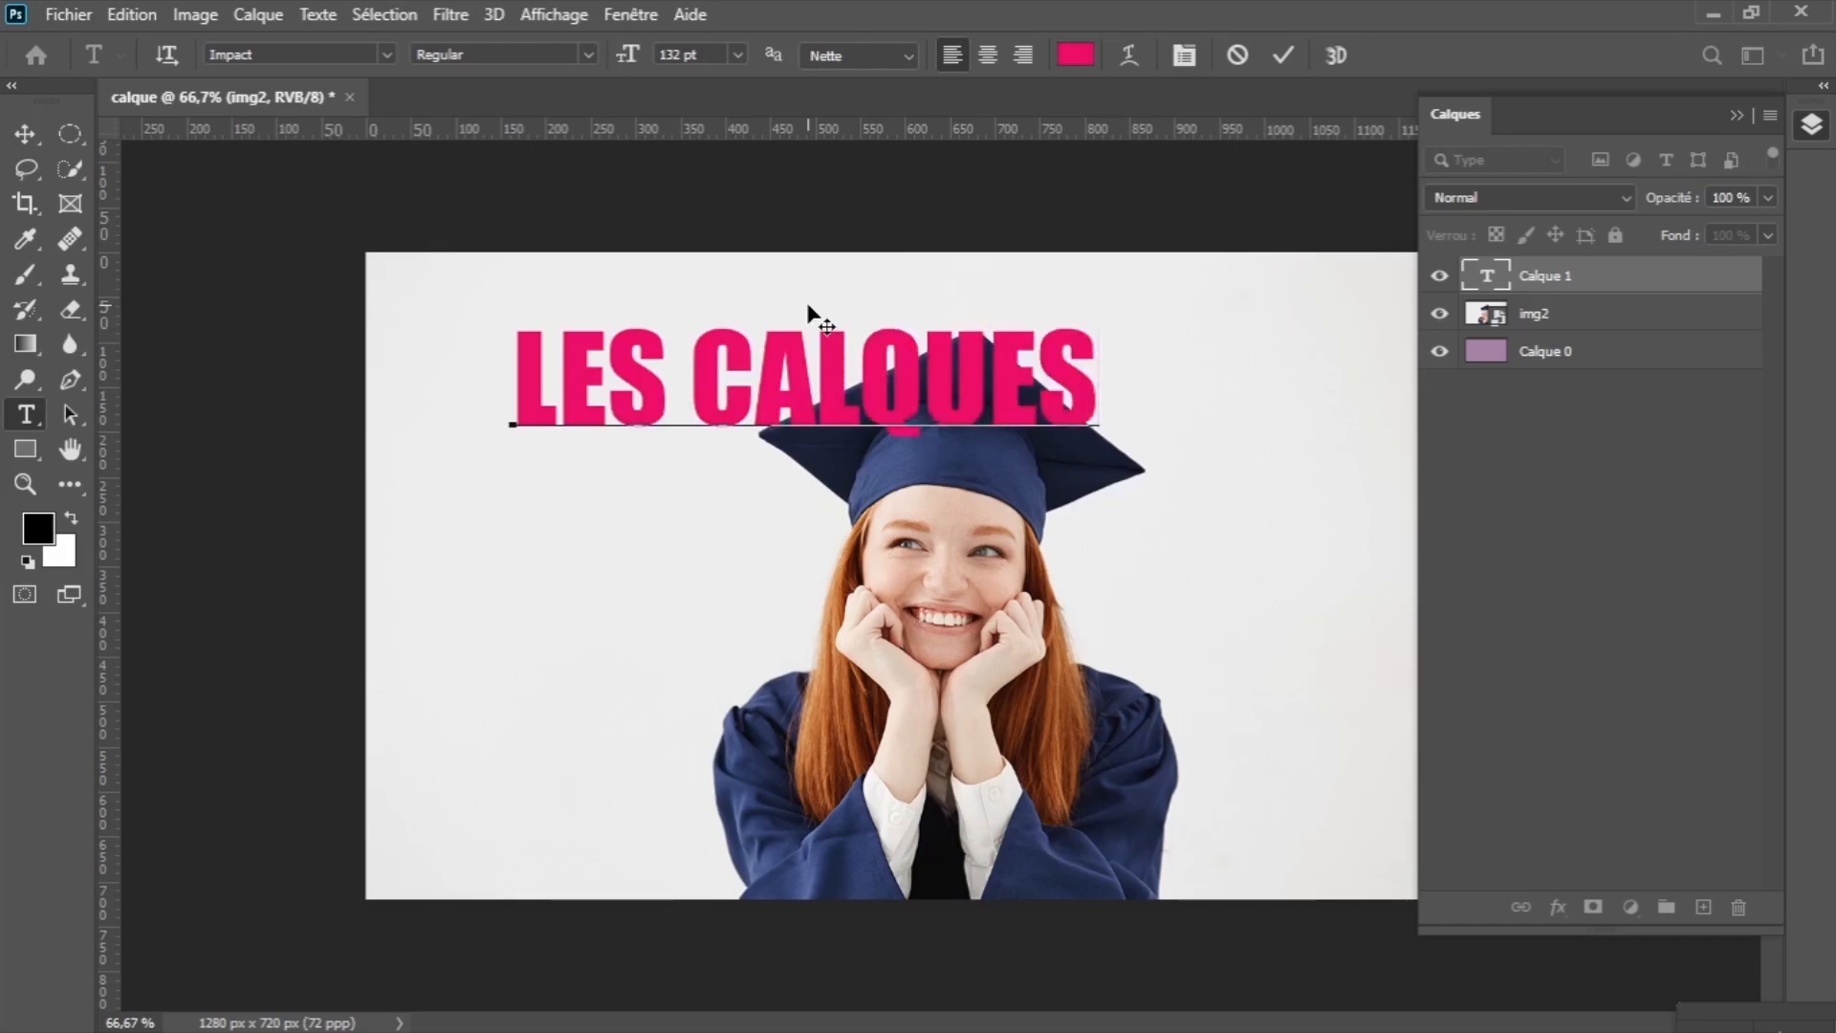
Recolor the whole "LES CALQUES" title in medium blue, #4860ba.
left_click_drag(1081, 383, 503, 367)
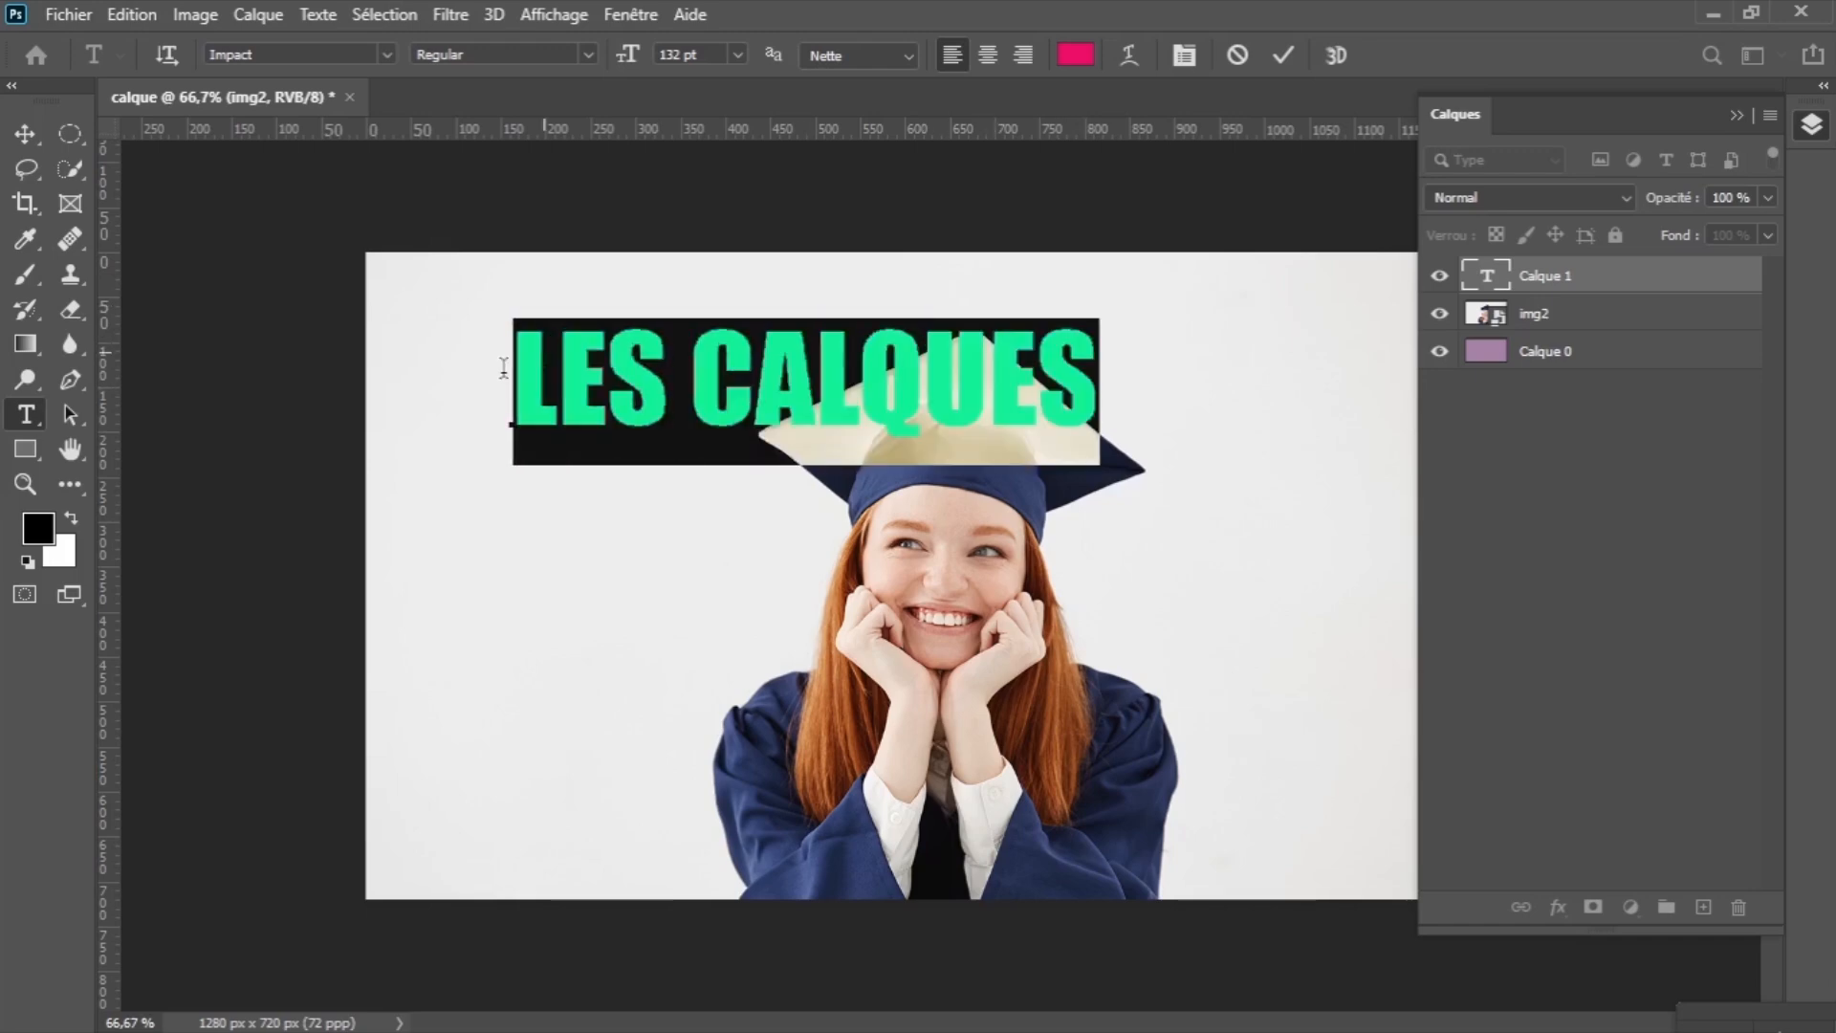
left_click(1074, 54)
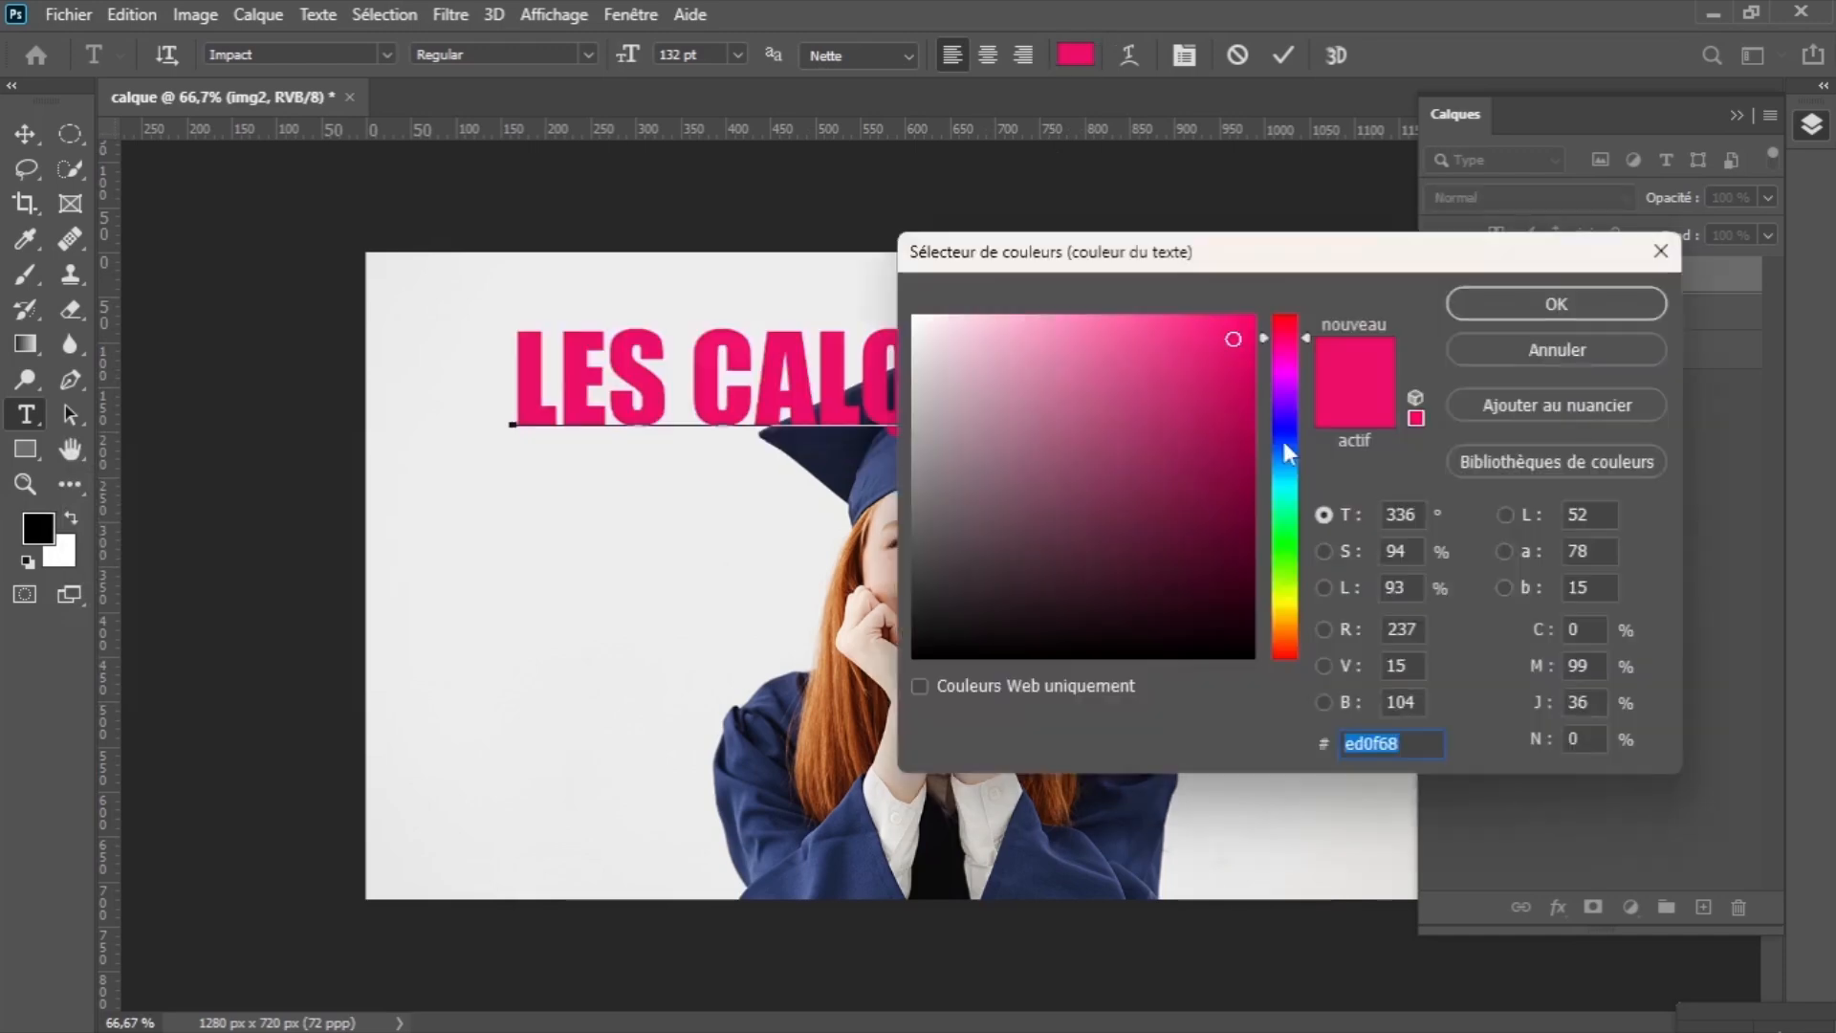
left_click(1285, 438)
left_click(1122, 407)
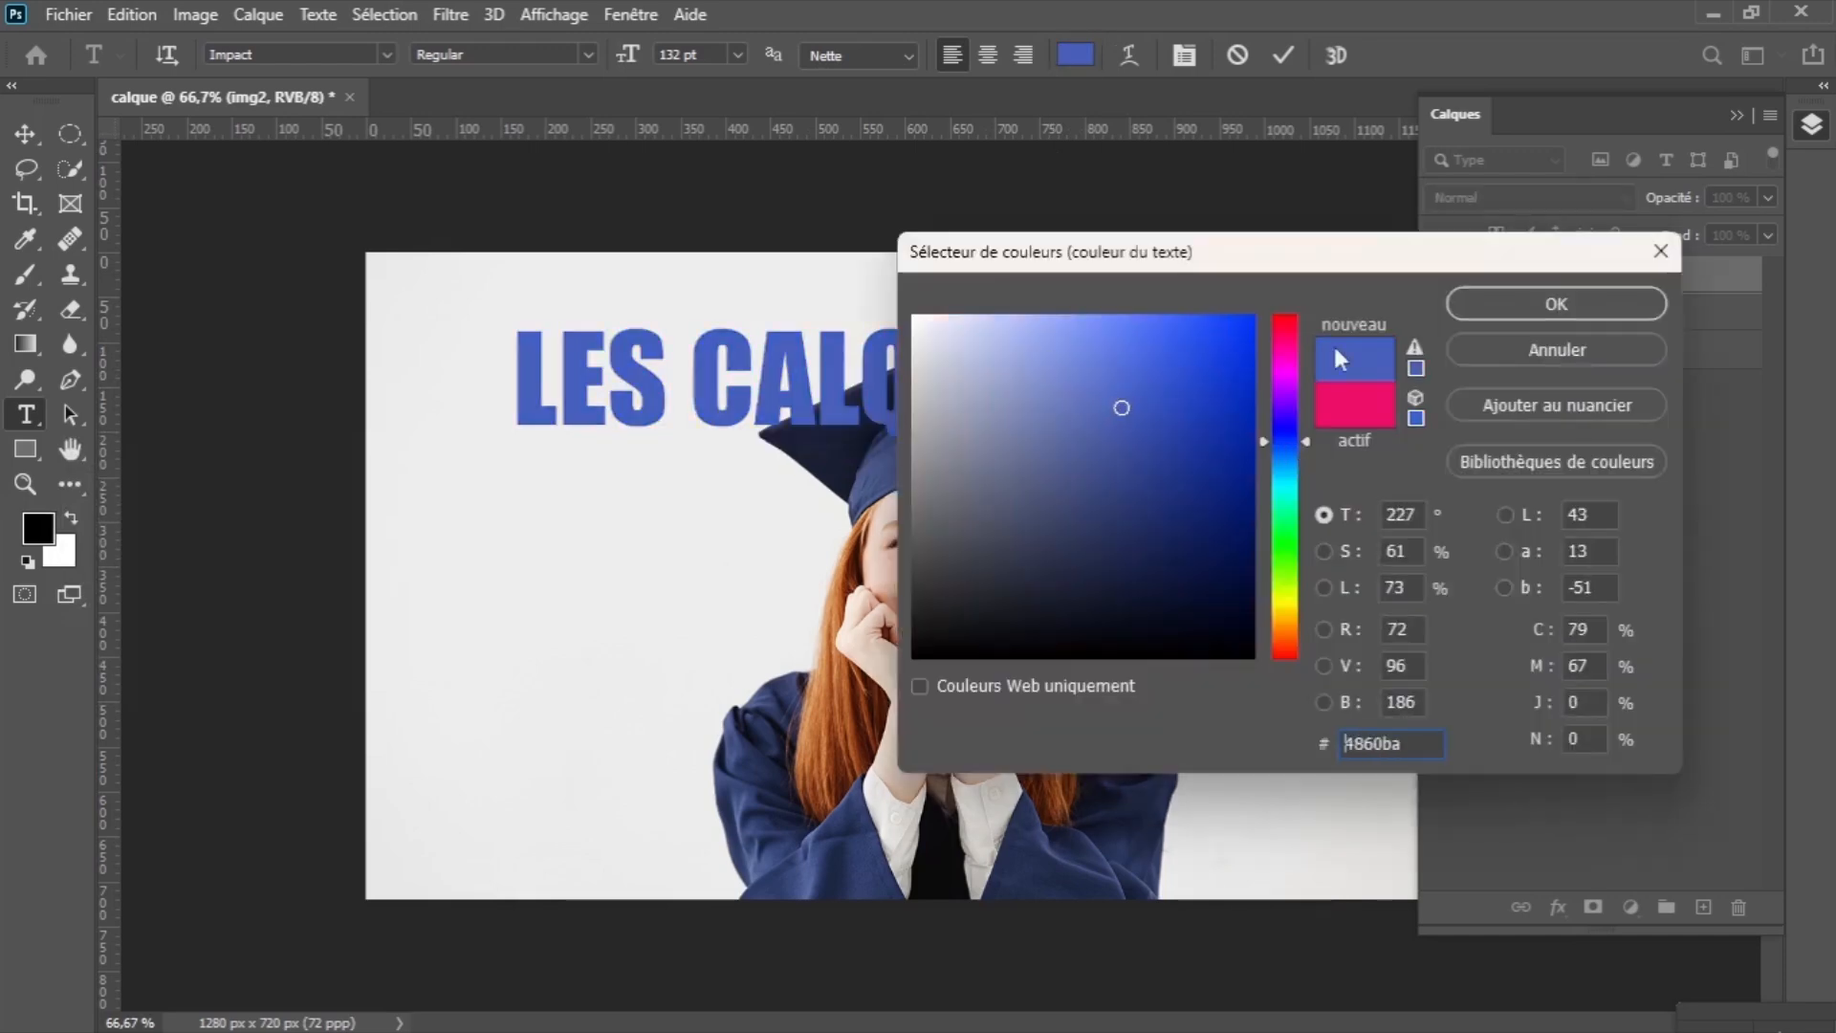
left_click(1550, 306)
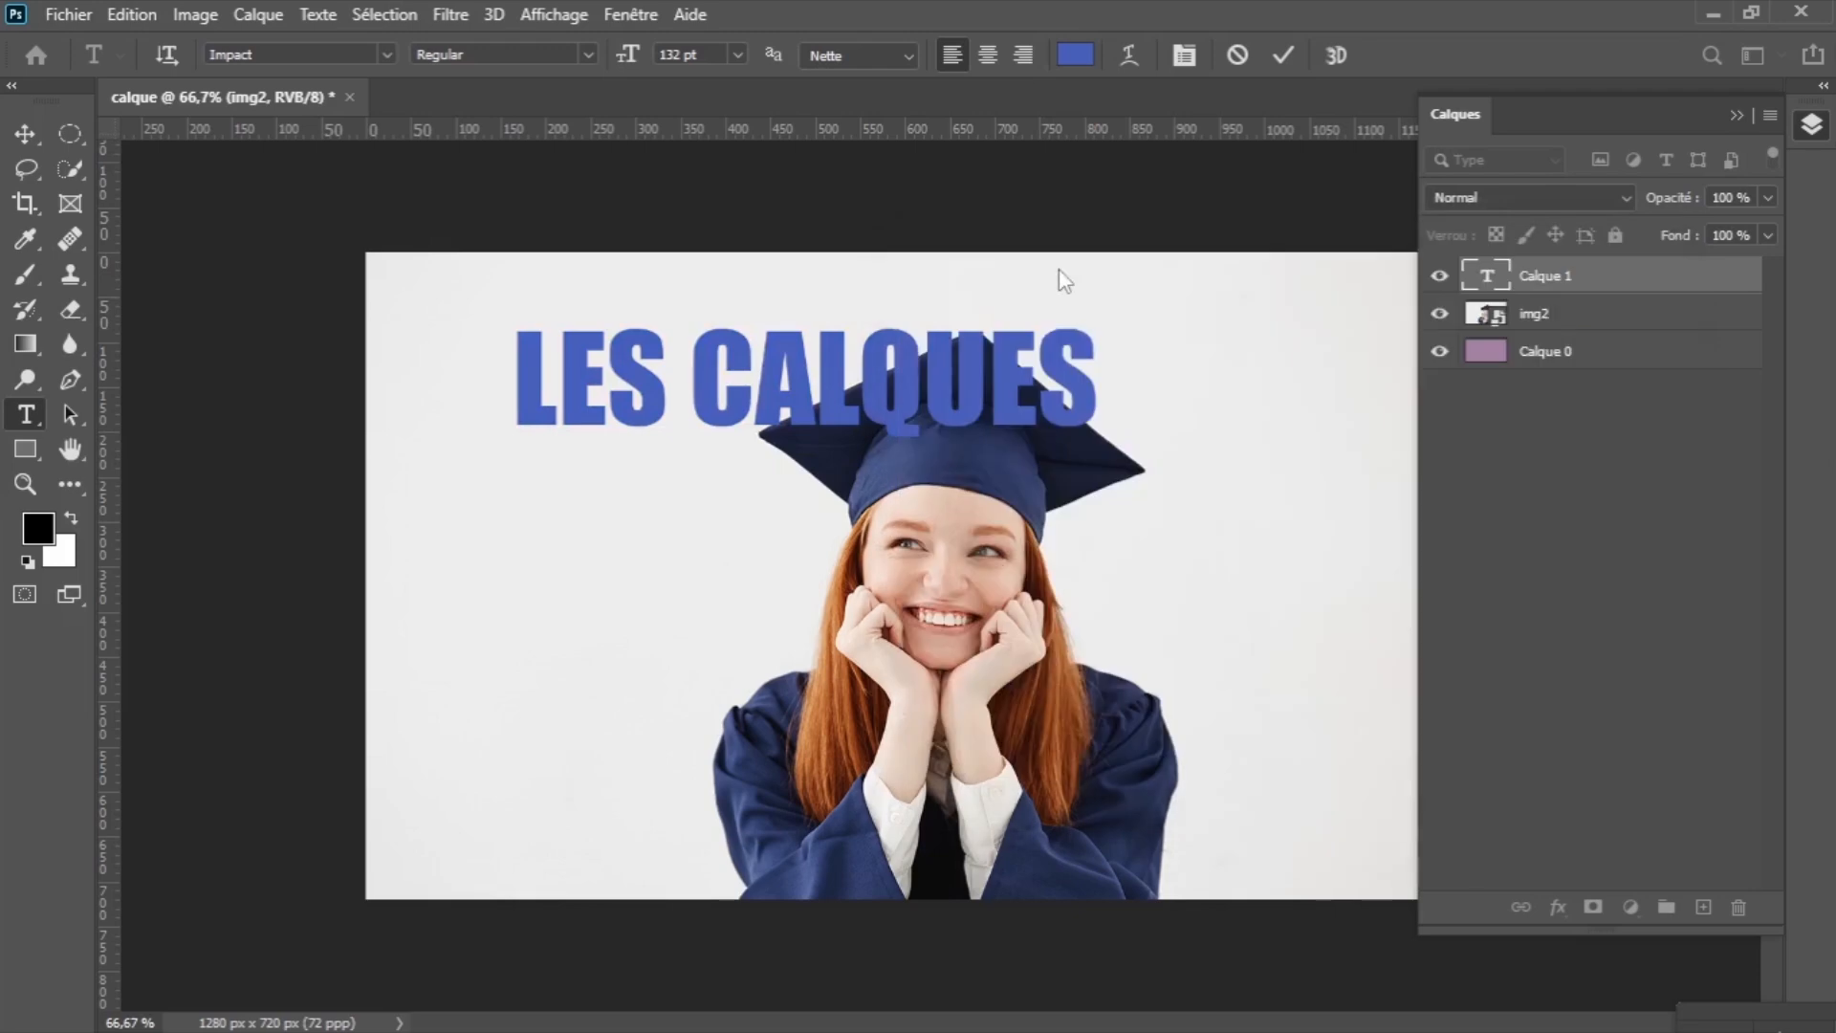
Set the "LES CALQUES" title's color to olive yellow, #b9bb0c, and commit the text.
left_click(1074, 58)
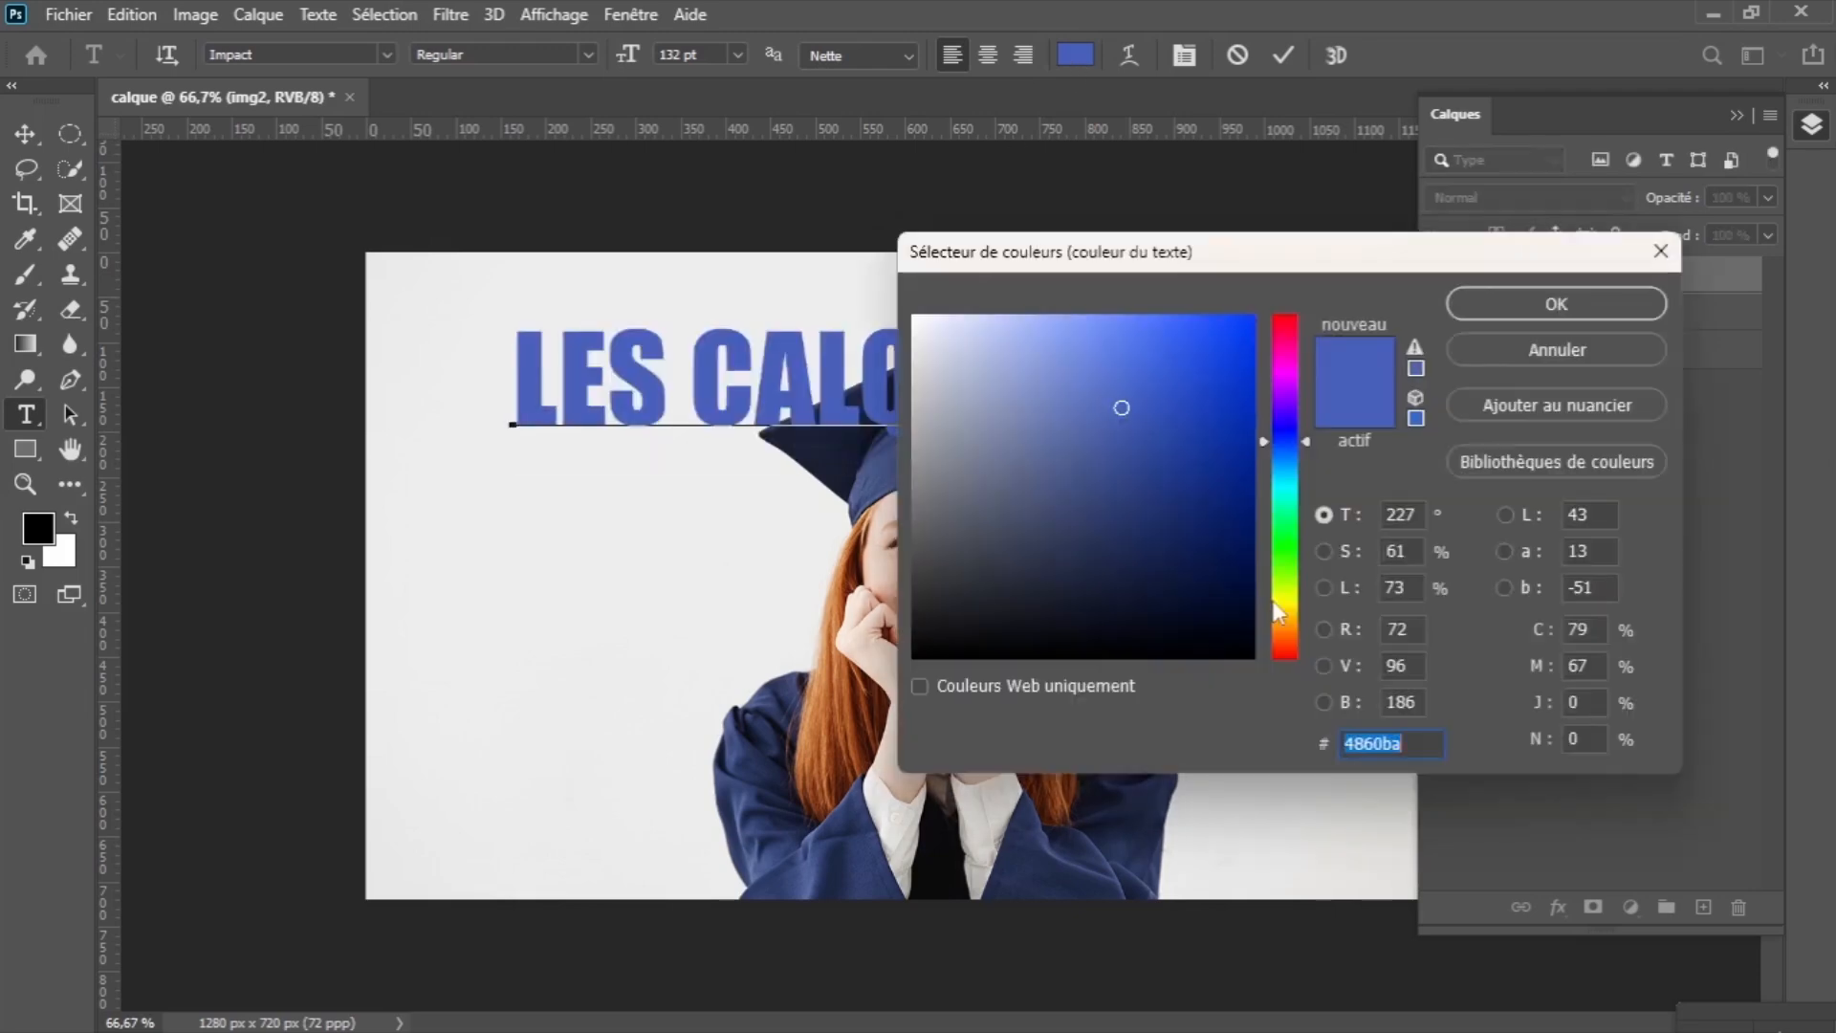
left_click(1273, 602)
left_click(1195, 361)
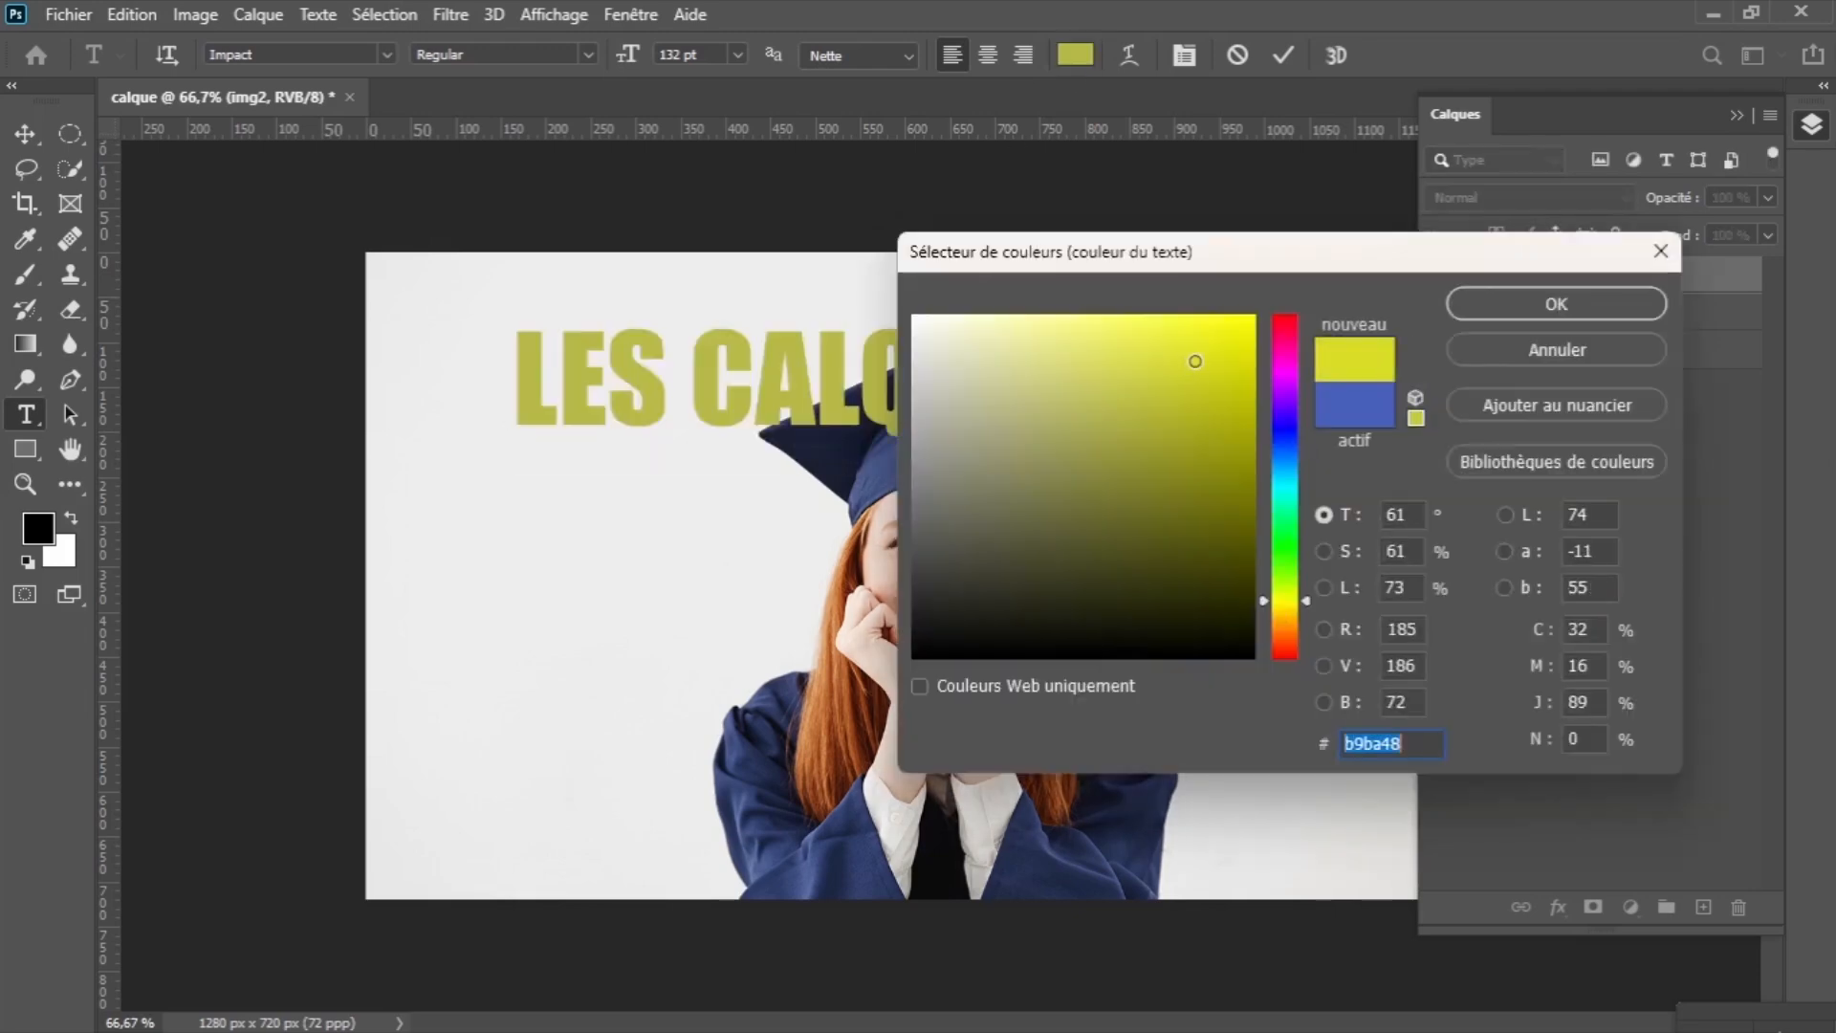
left_click(1223, 318)
left_click(1233, 406)
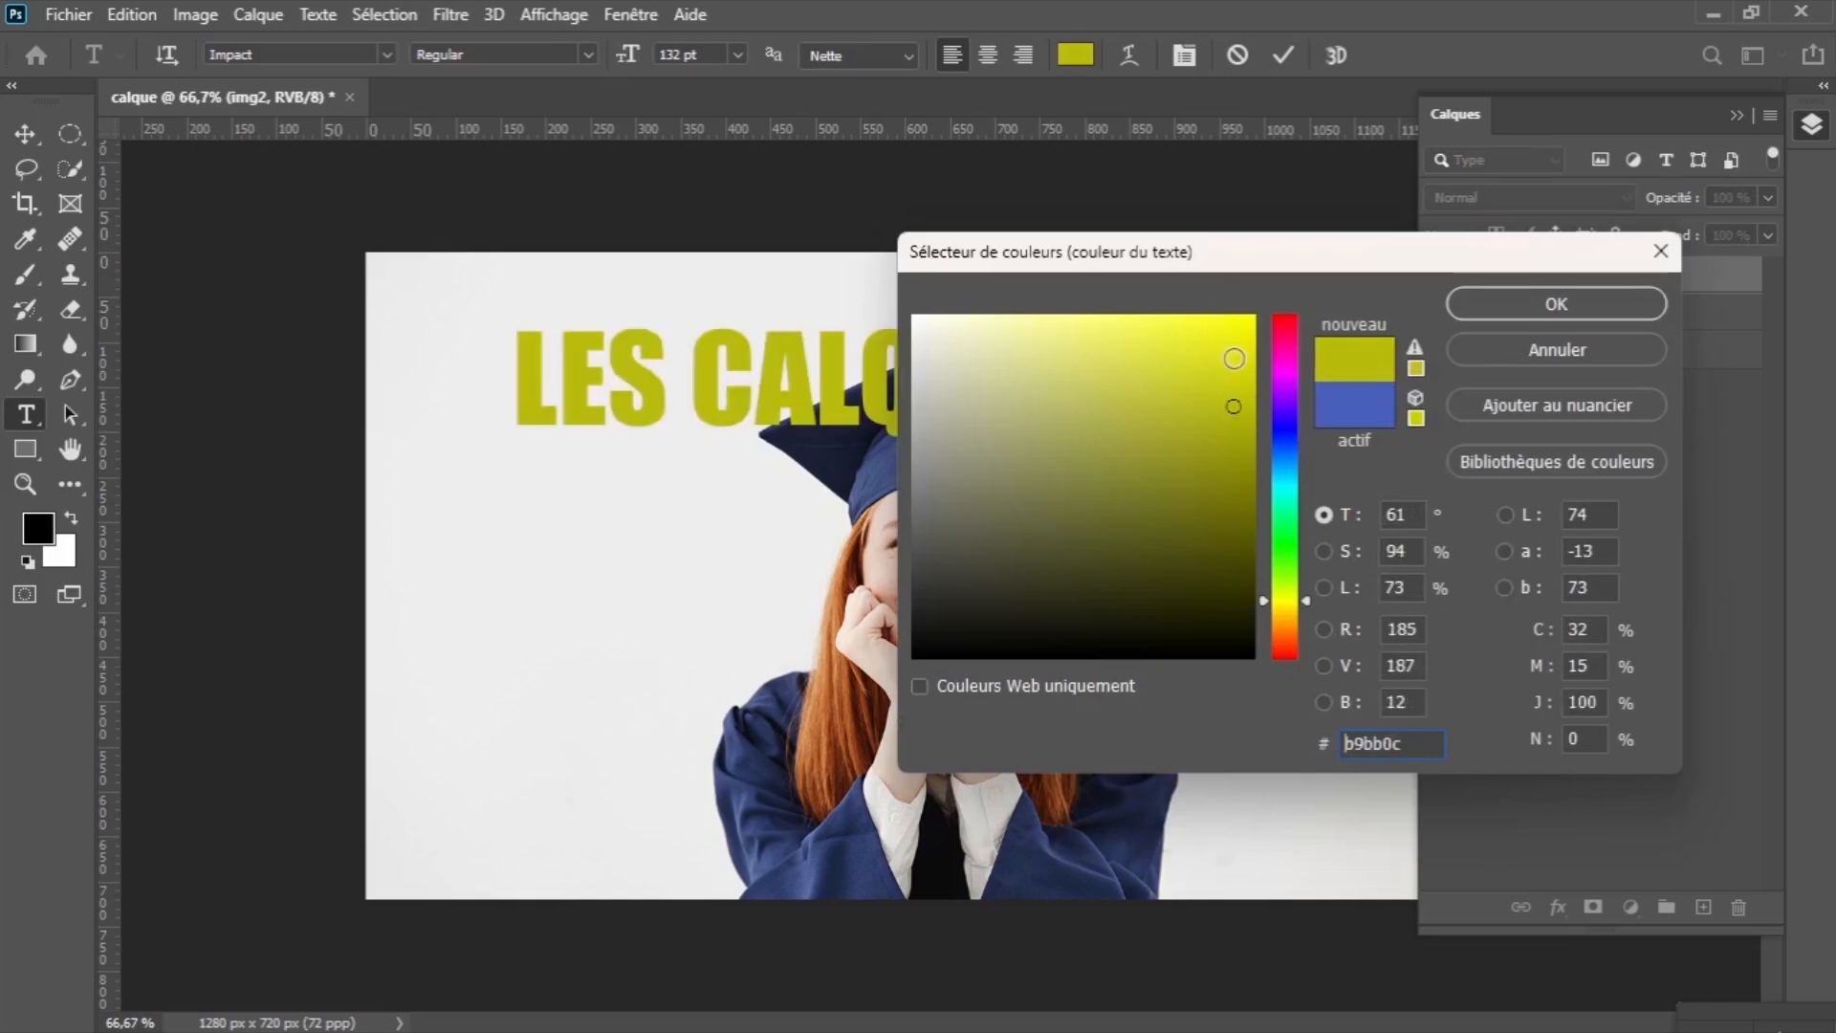
left_click(1500, 302)
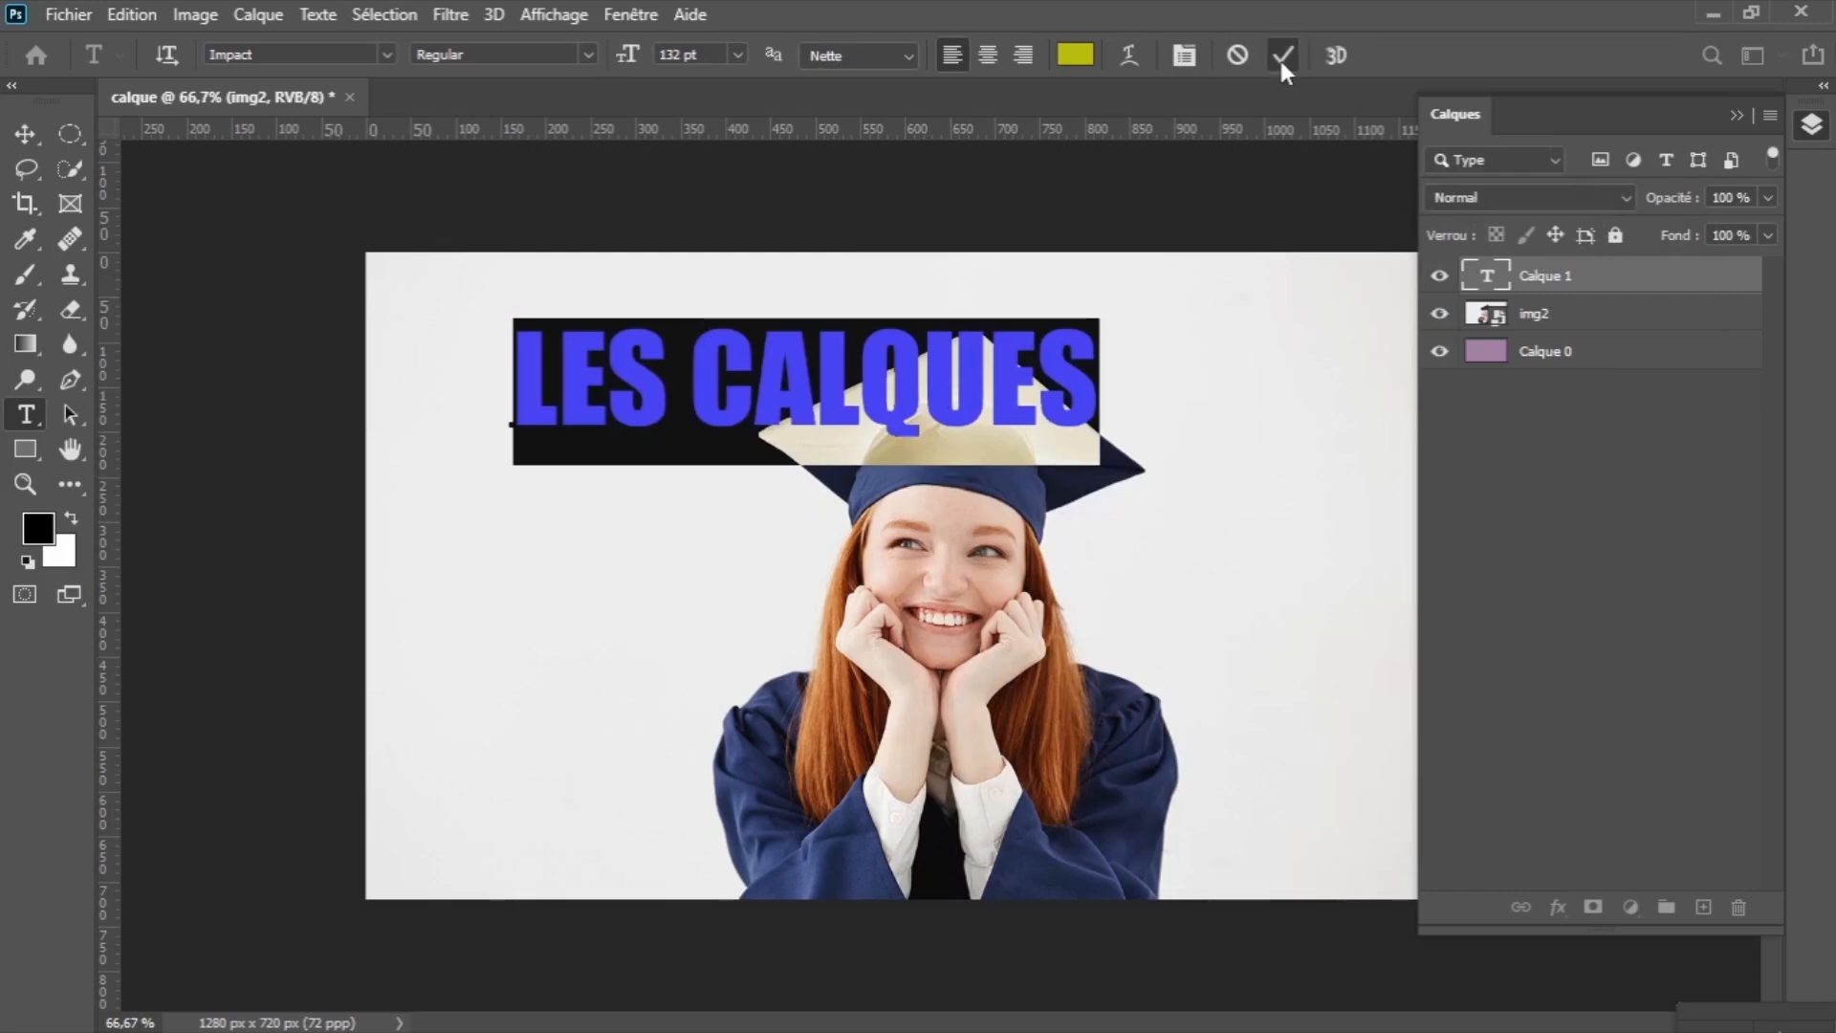
left_click(1283, 54)
Move the title to the right with the Move tool so it sits roughly centered over the graduation cap.
left_click(27, 143)
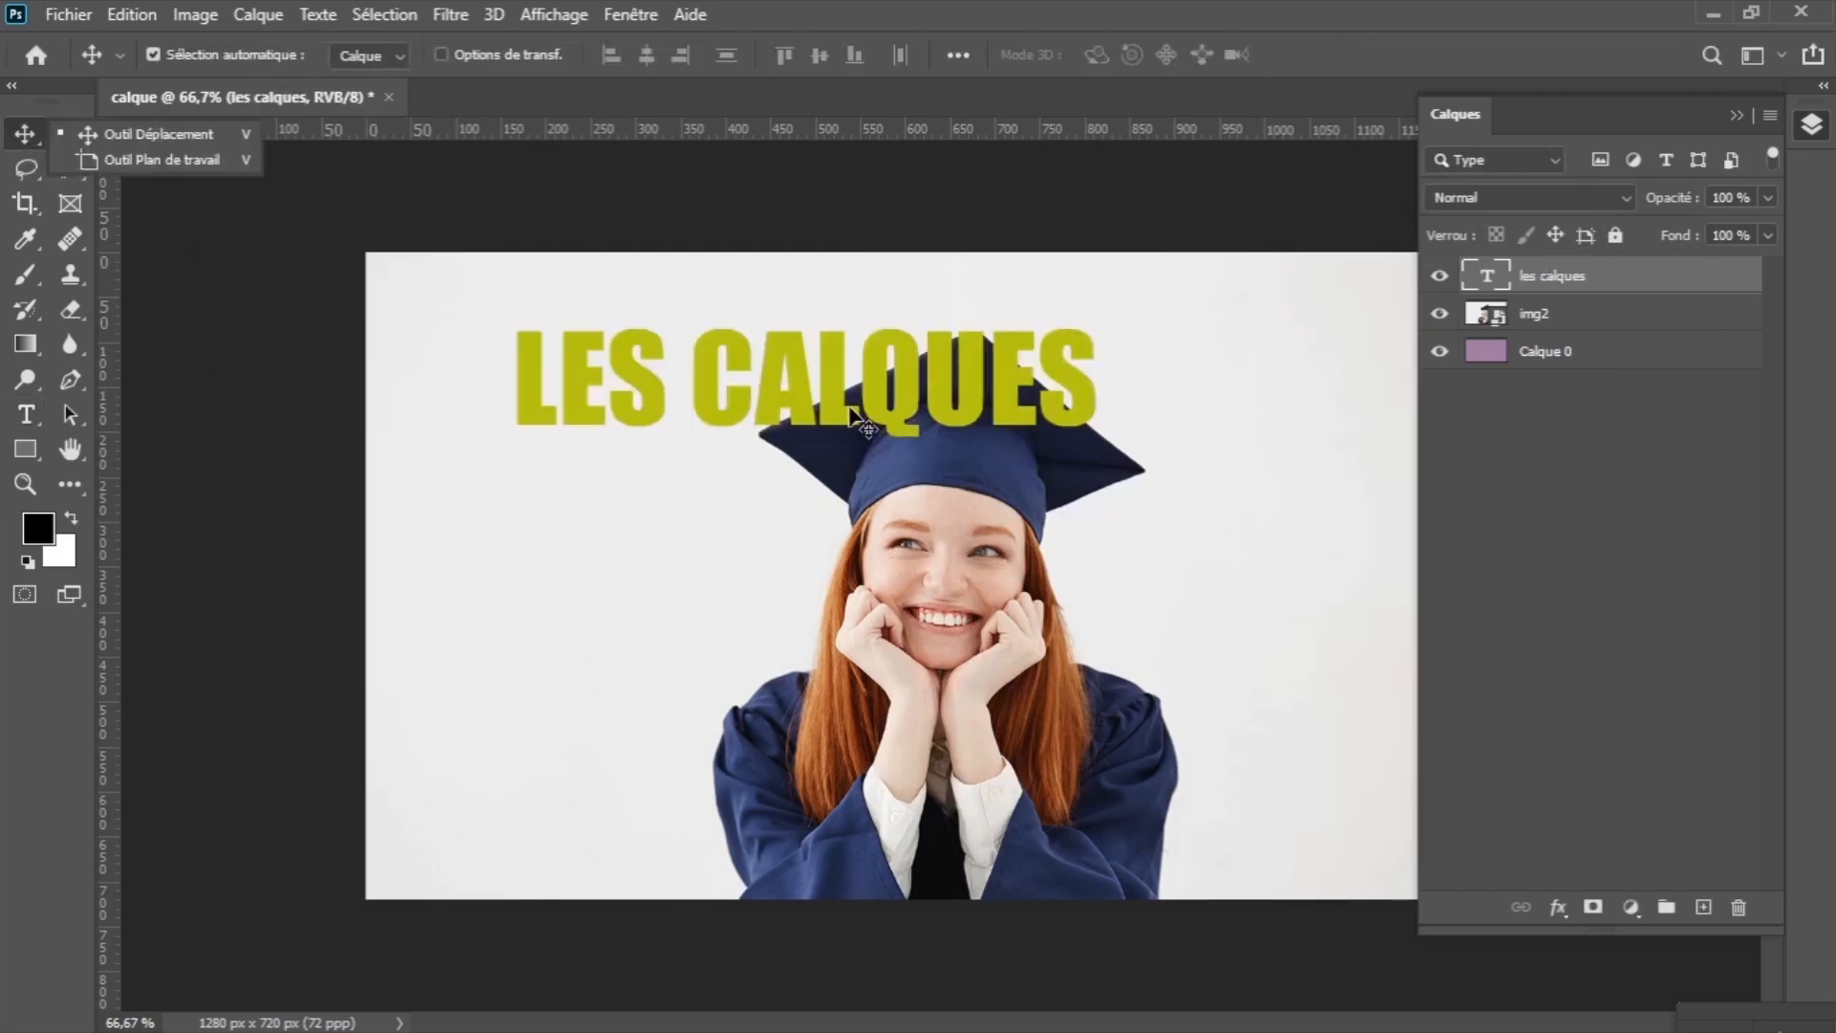
left_click(897, 401)
left_click_drag(904, 407, 1057, 407)
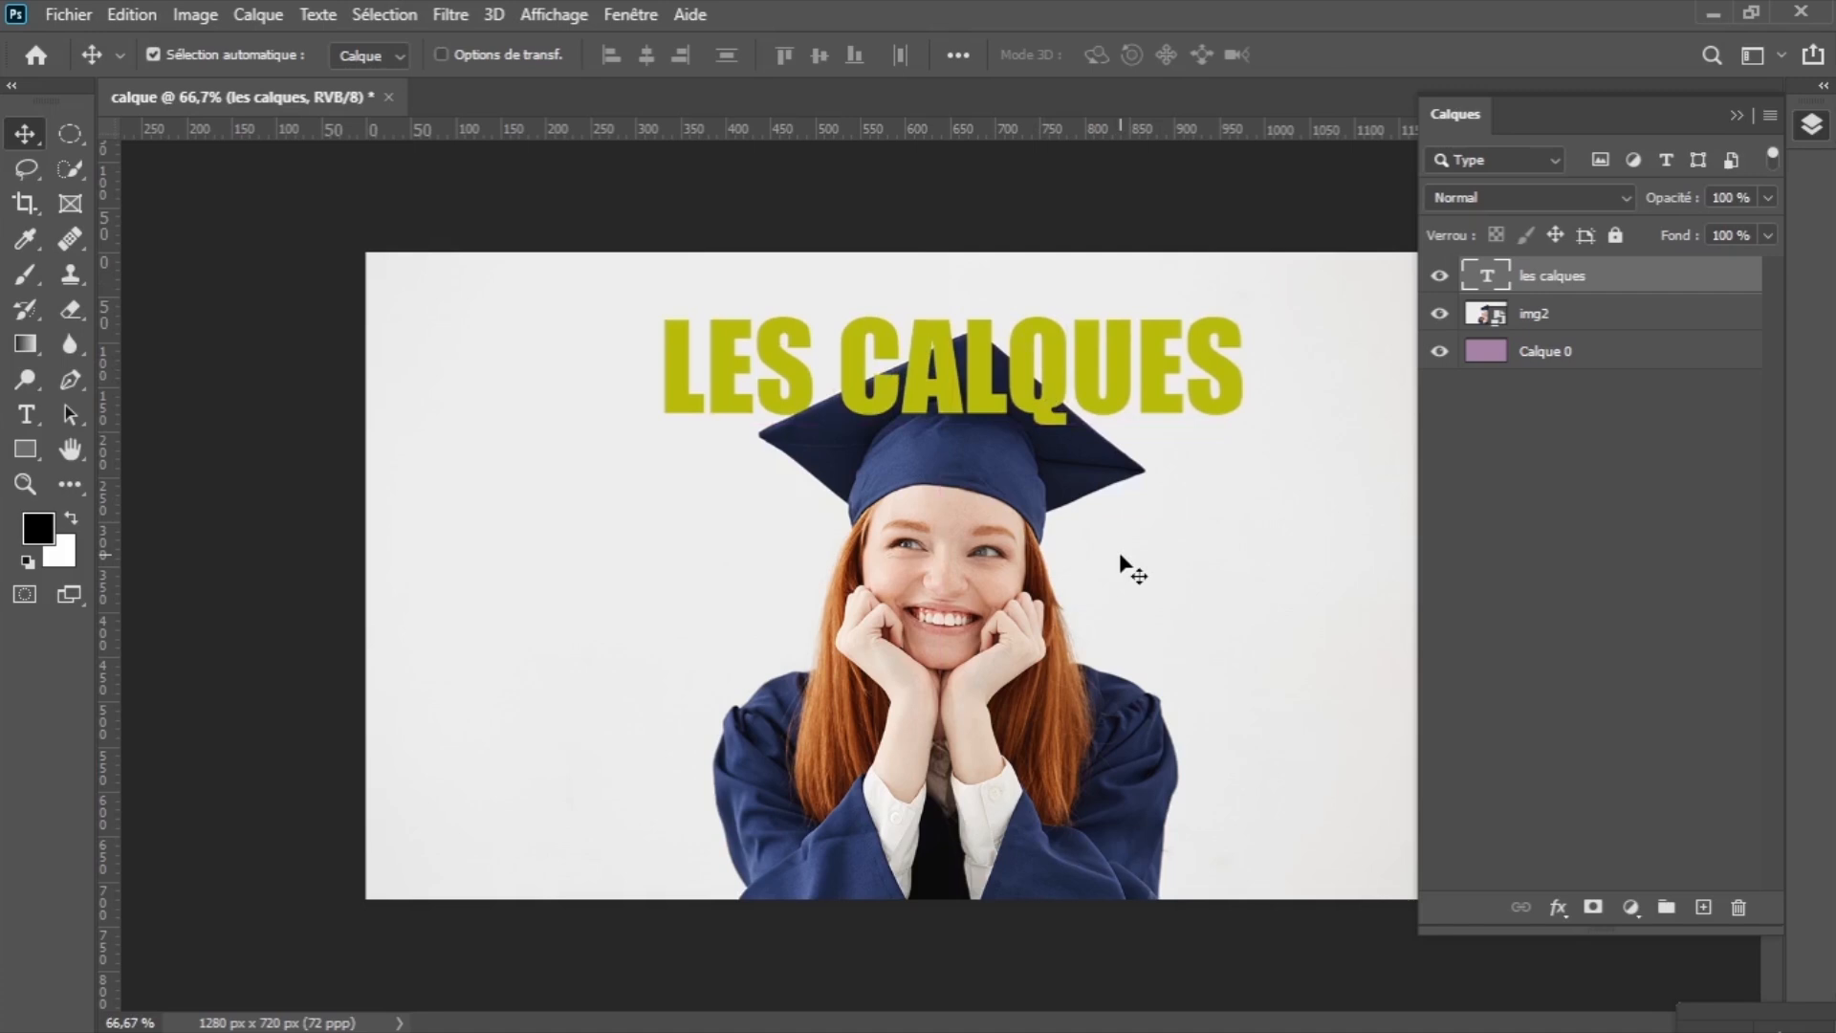
Shift the img2 photo slightly lower beneath the title.
left_click(1559, 315)
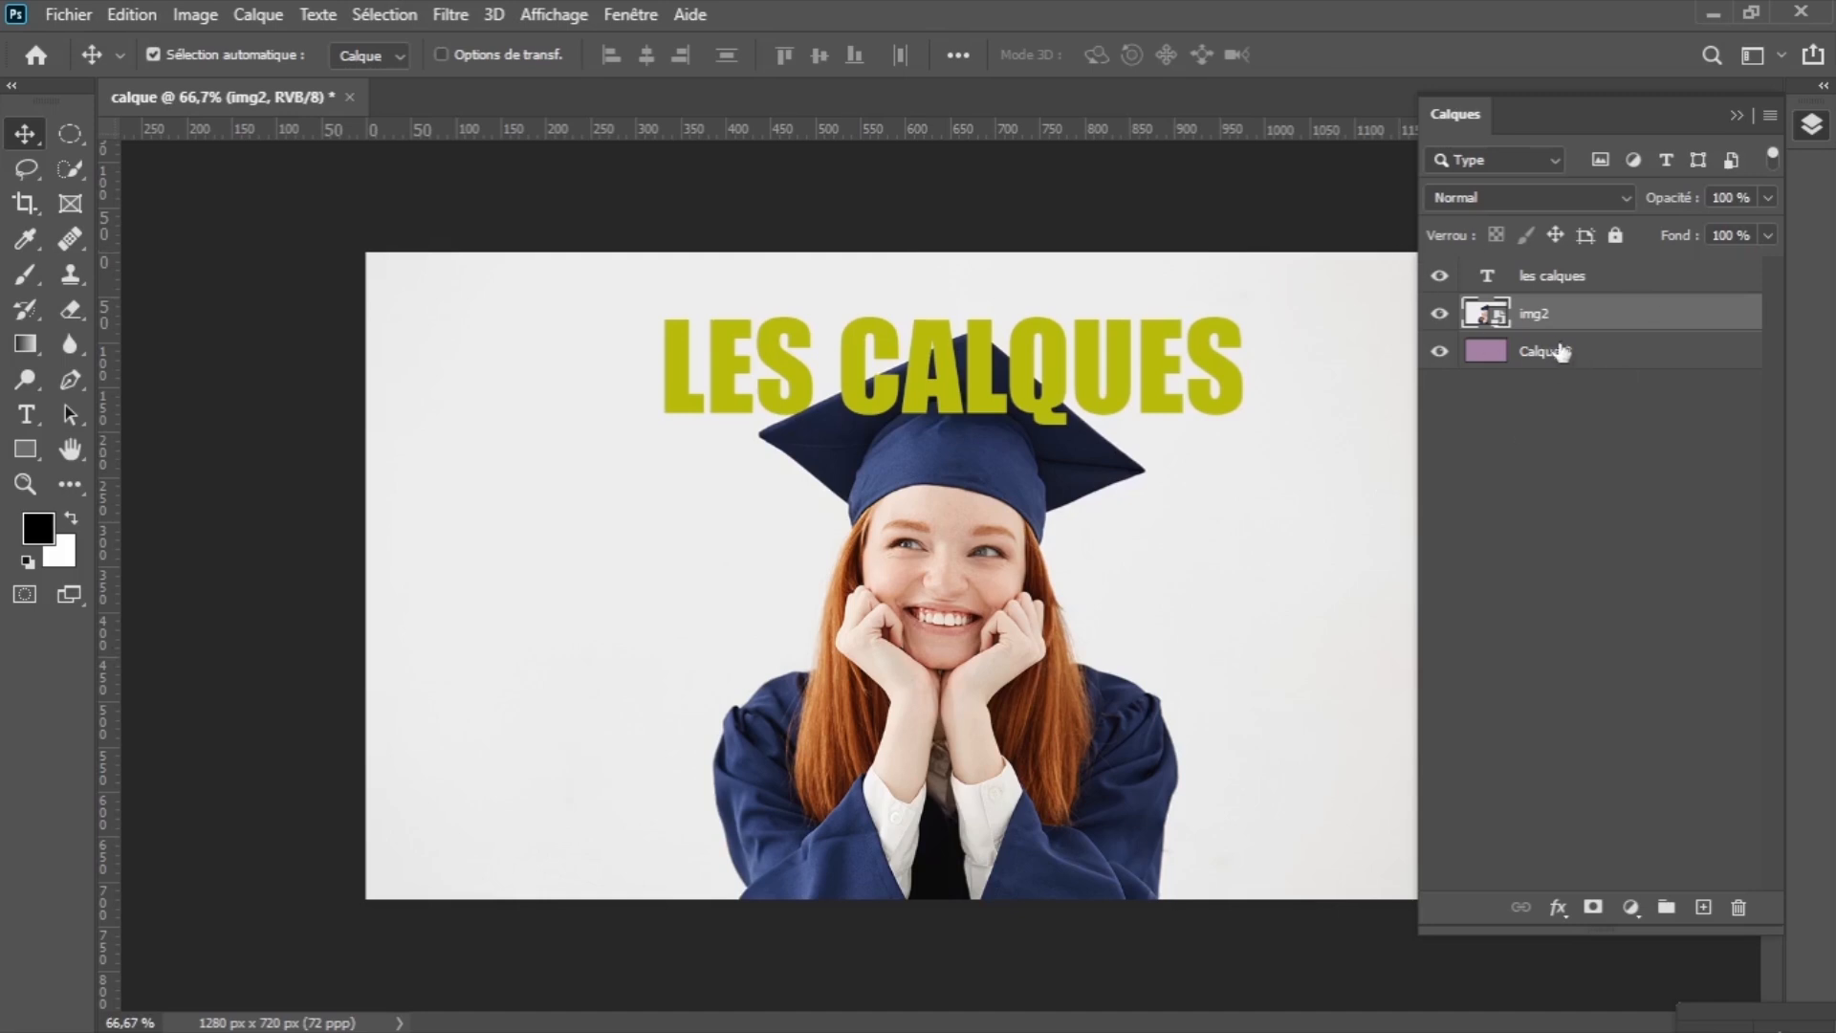
left_click(1535, 277)
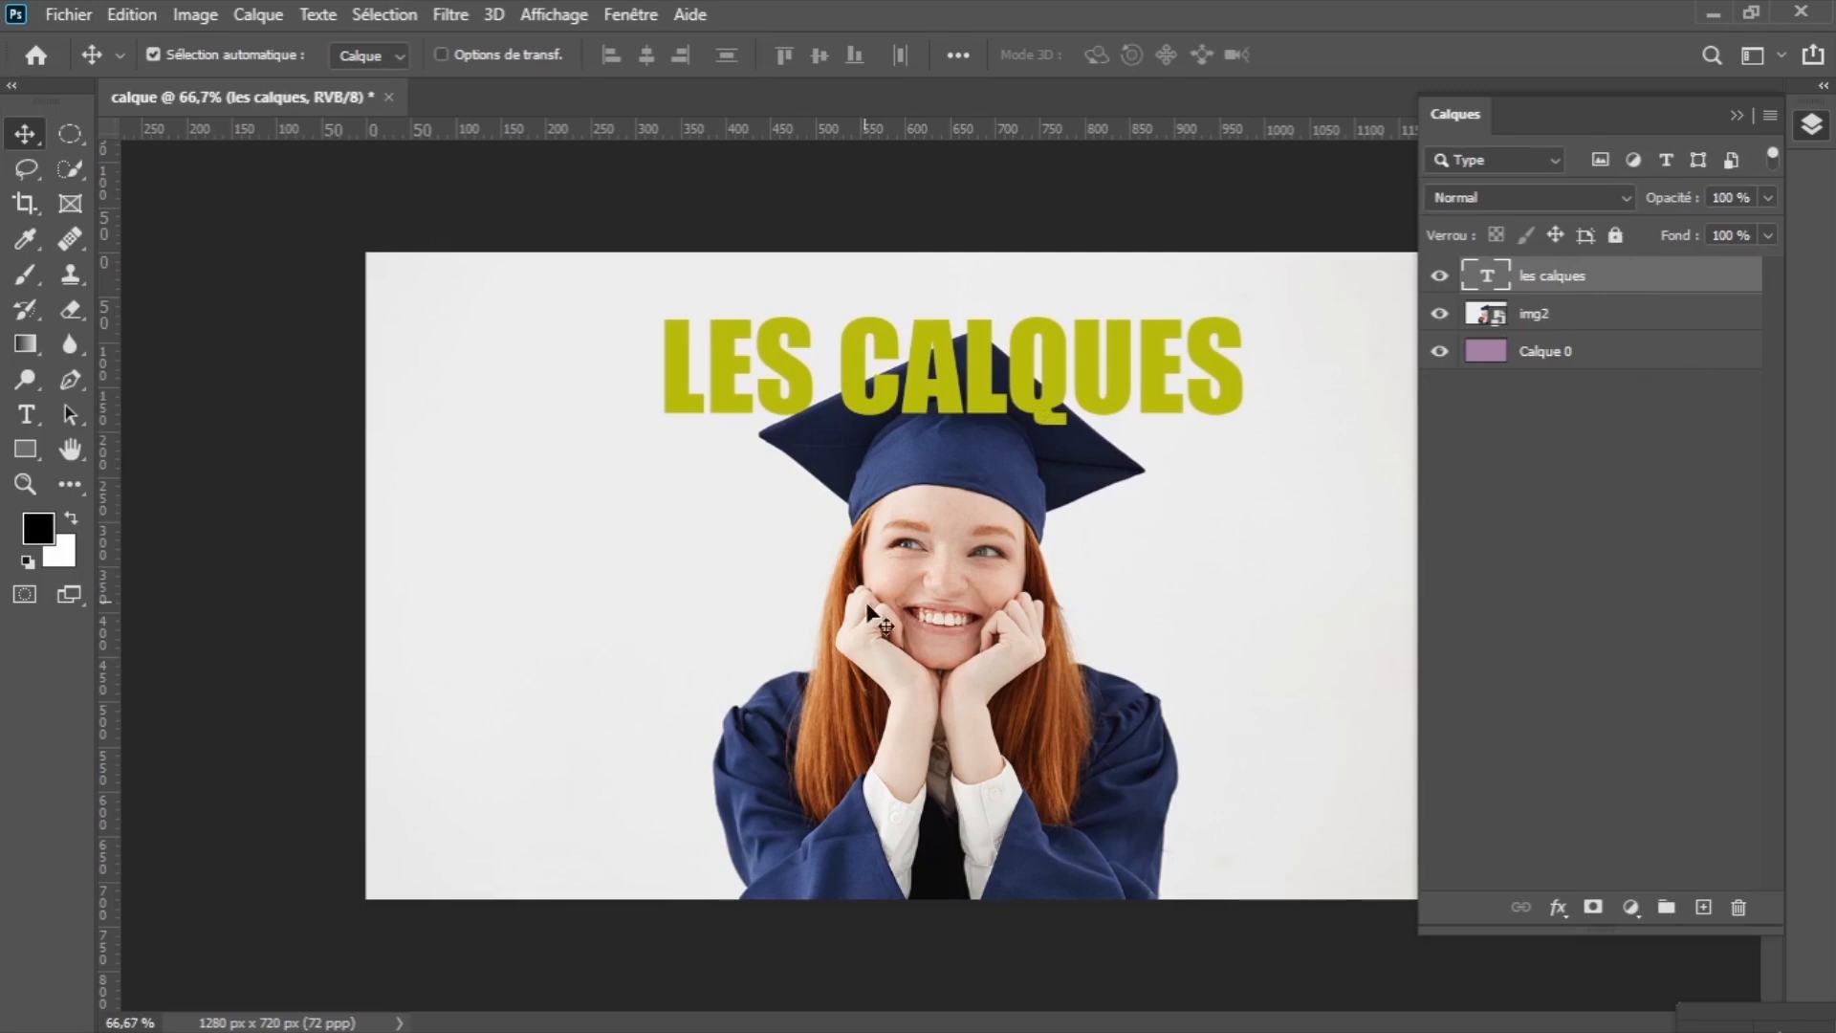
left_click(1045, 545)
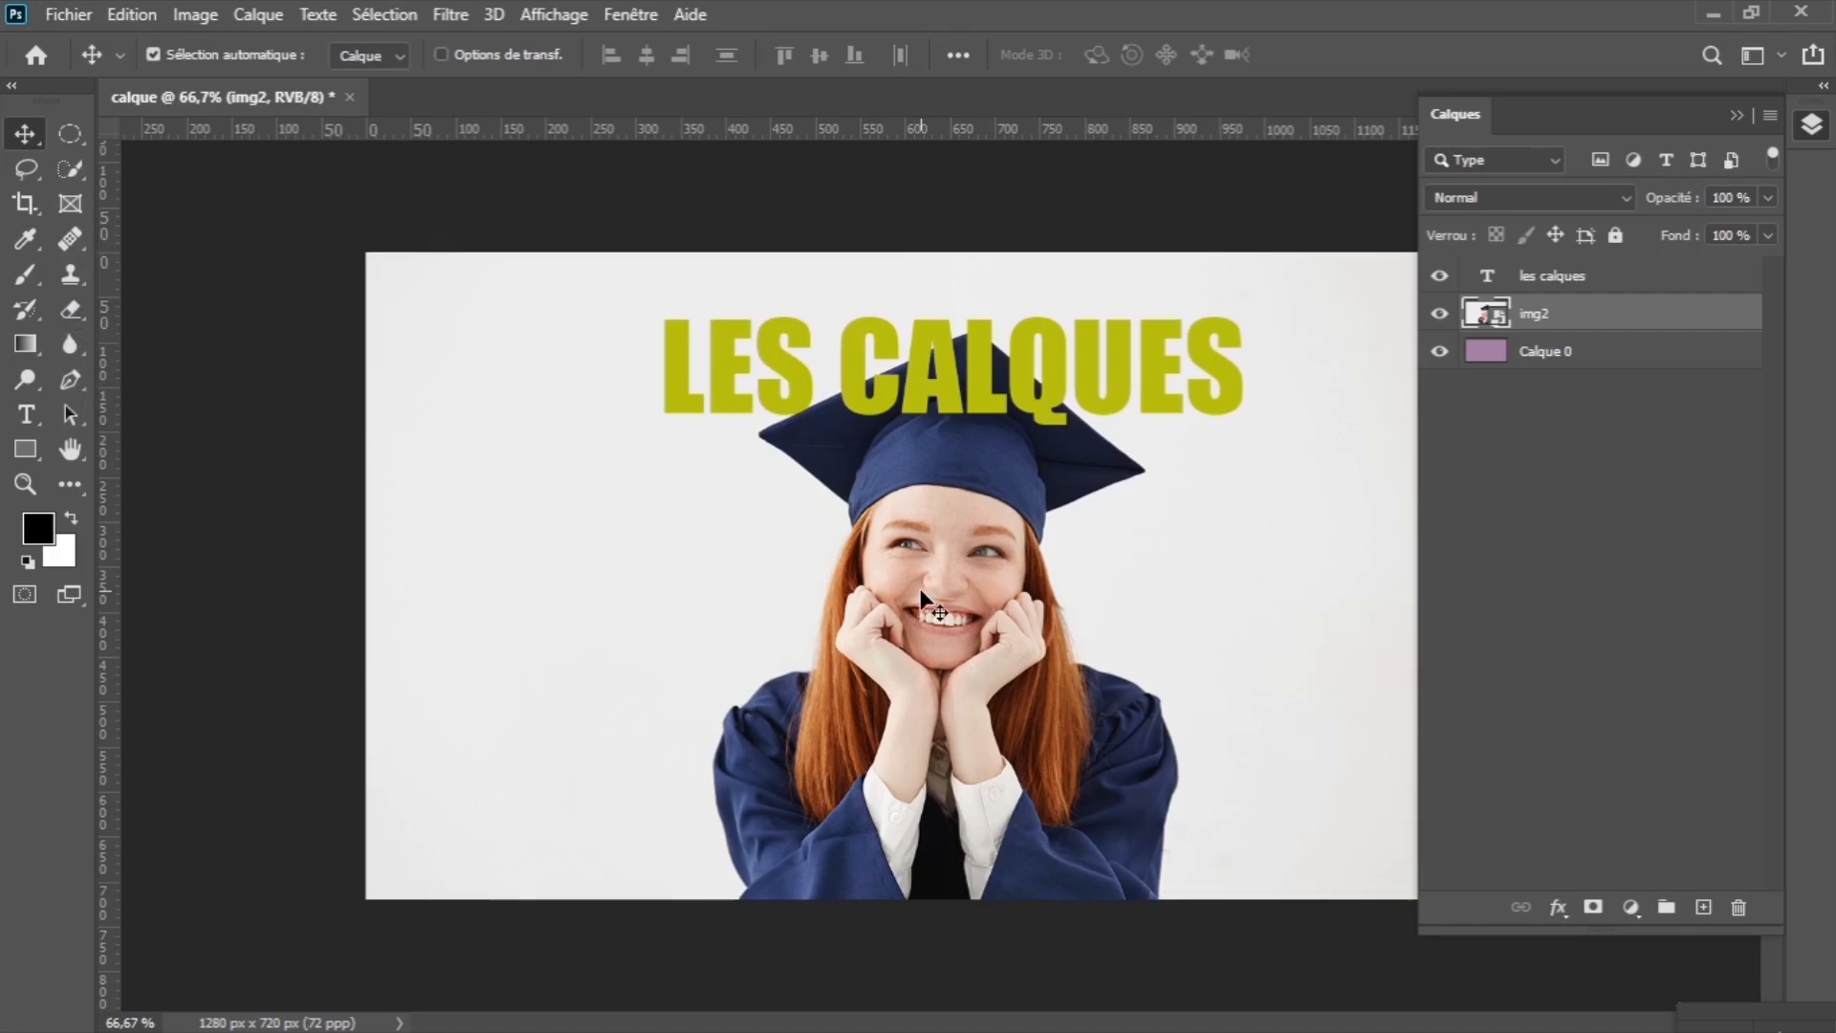
mouse_move(947, 610)
left_mouse_down()
mouse_move(707, 483)
mouse_move(945, 602)
mouse_move(975, 449)
mouse_move(1138, 669)
mouse_move(913, 564)
mouse_move(954, 457)
mouse_move(994, 681)
mouse_move(865, 670)
mouse_move(853, 561)
mouse_move(918, 683)
mouse_move(861, 660)
mouse_move(929, 656)
mouse_move(947, 524)
mouse_move(953, 633)
left_mouse_up()
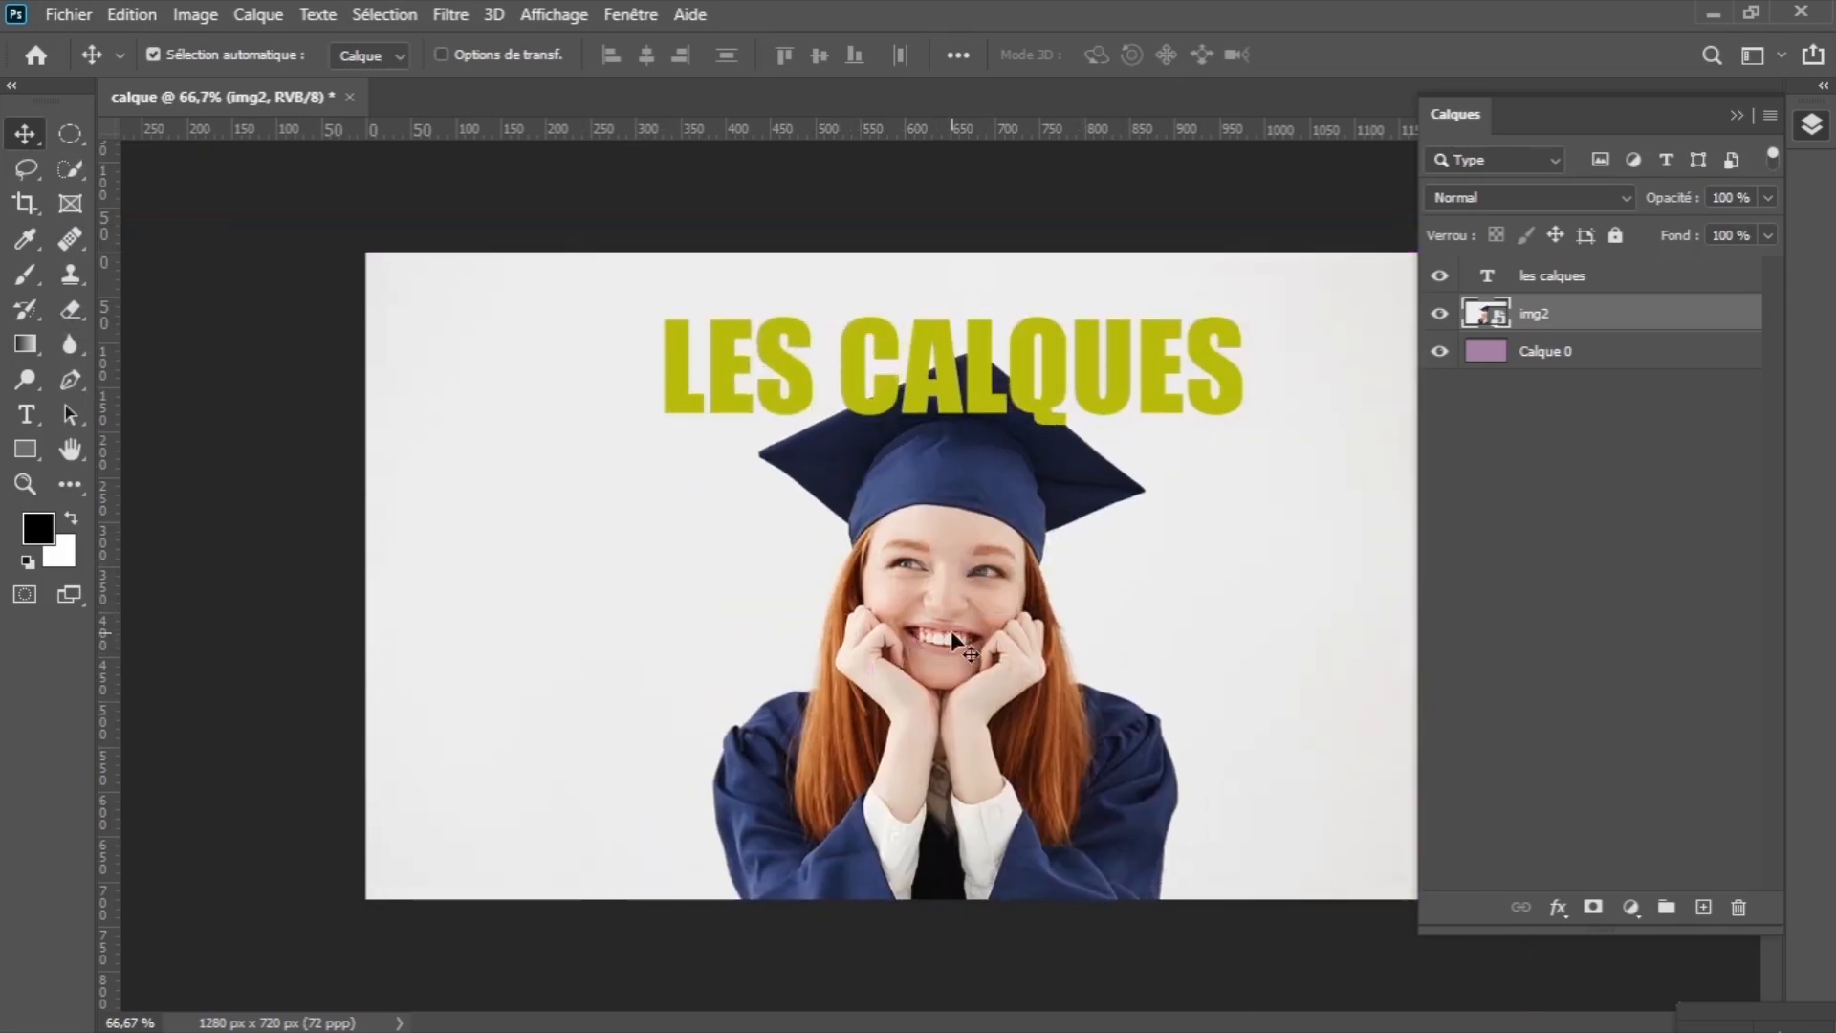
Move the title up near the canvas's upper edge, and shift the img2 photo to the right and slightly up.
left_click(991, 368)
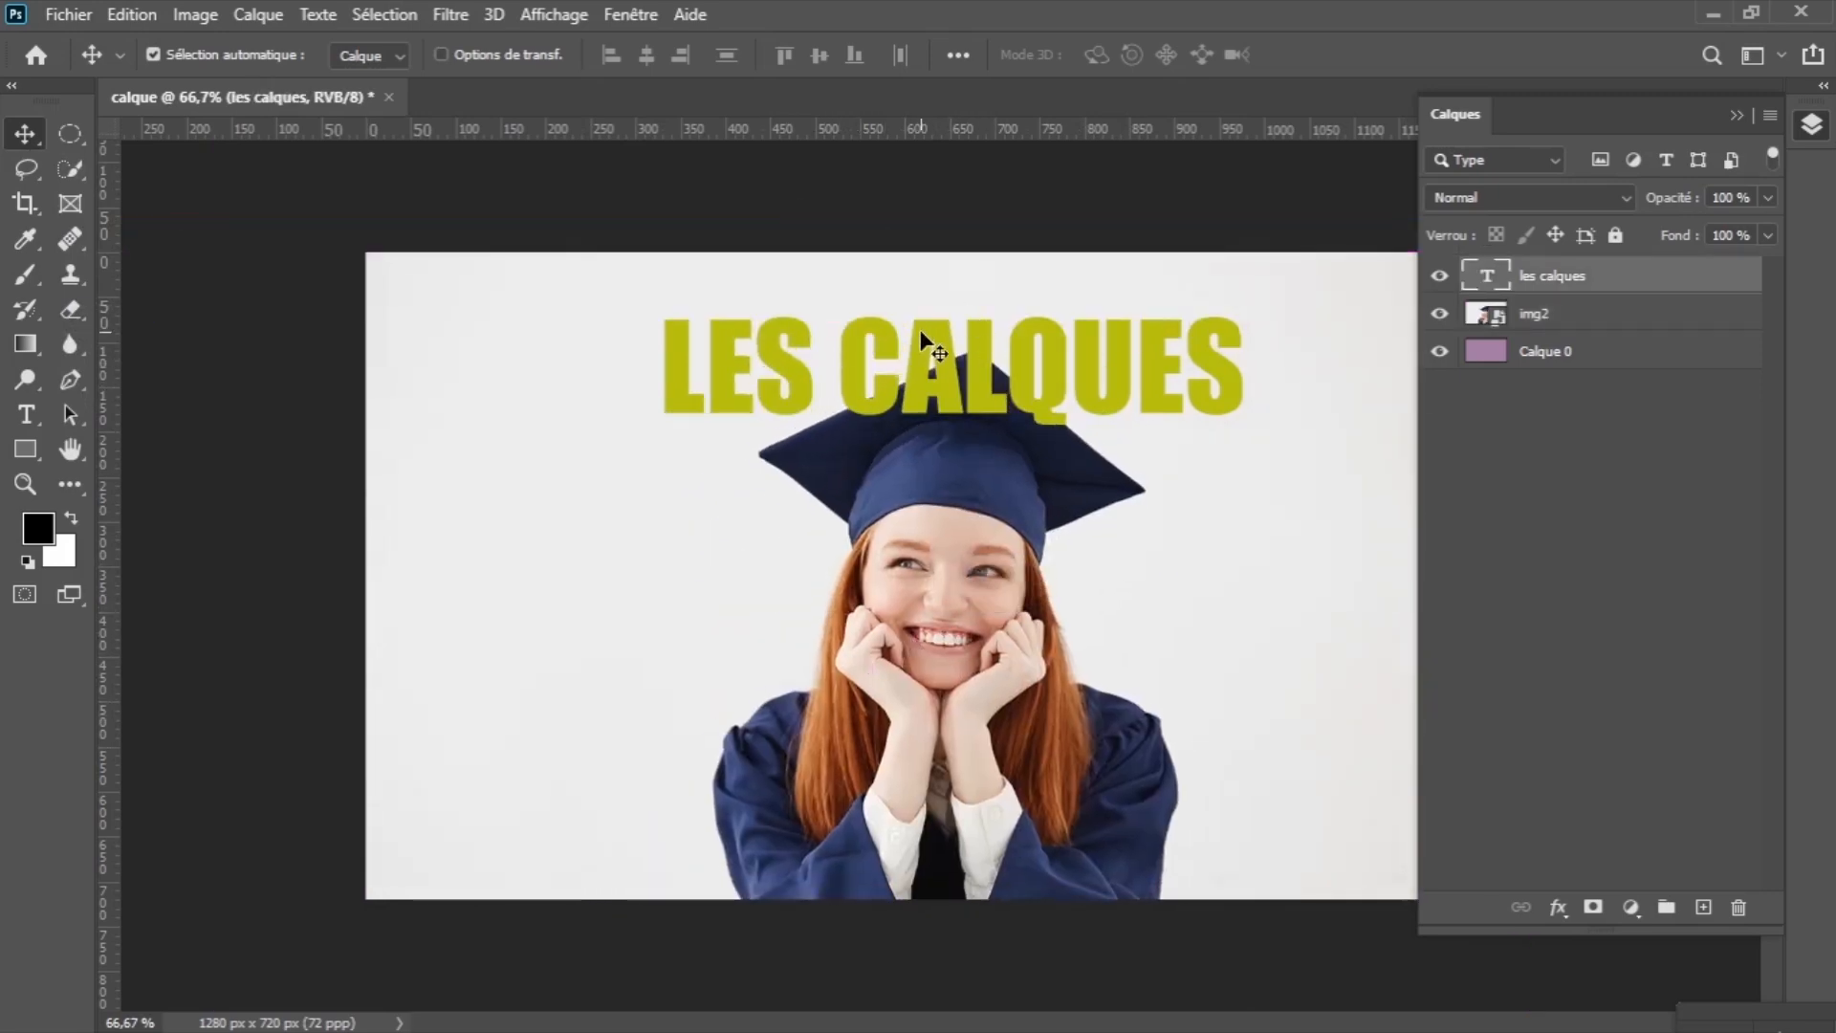
left_click_drag(956, 381, 1027, 467)
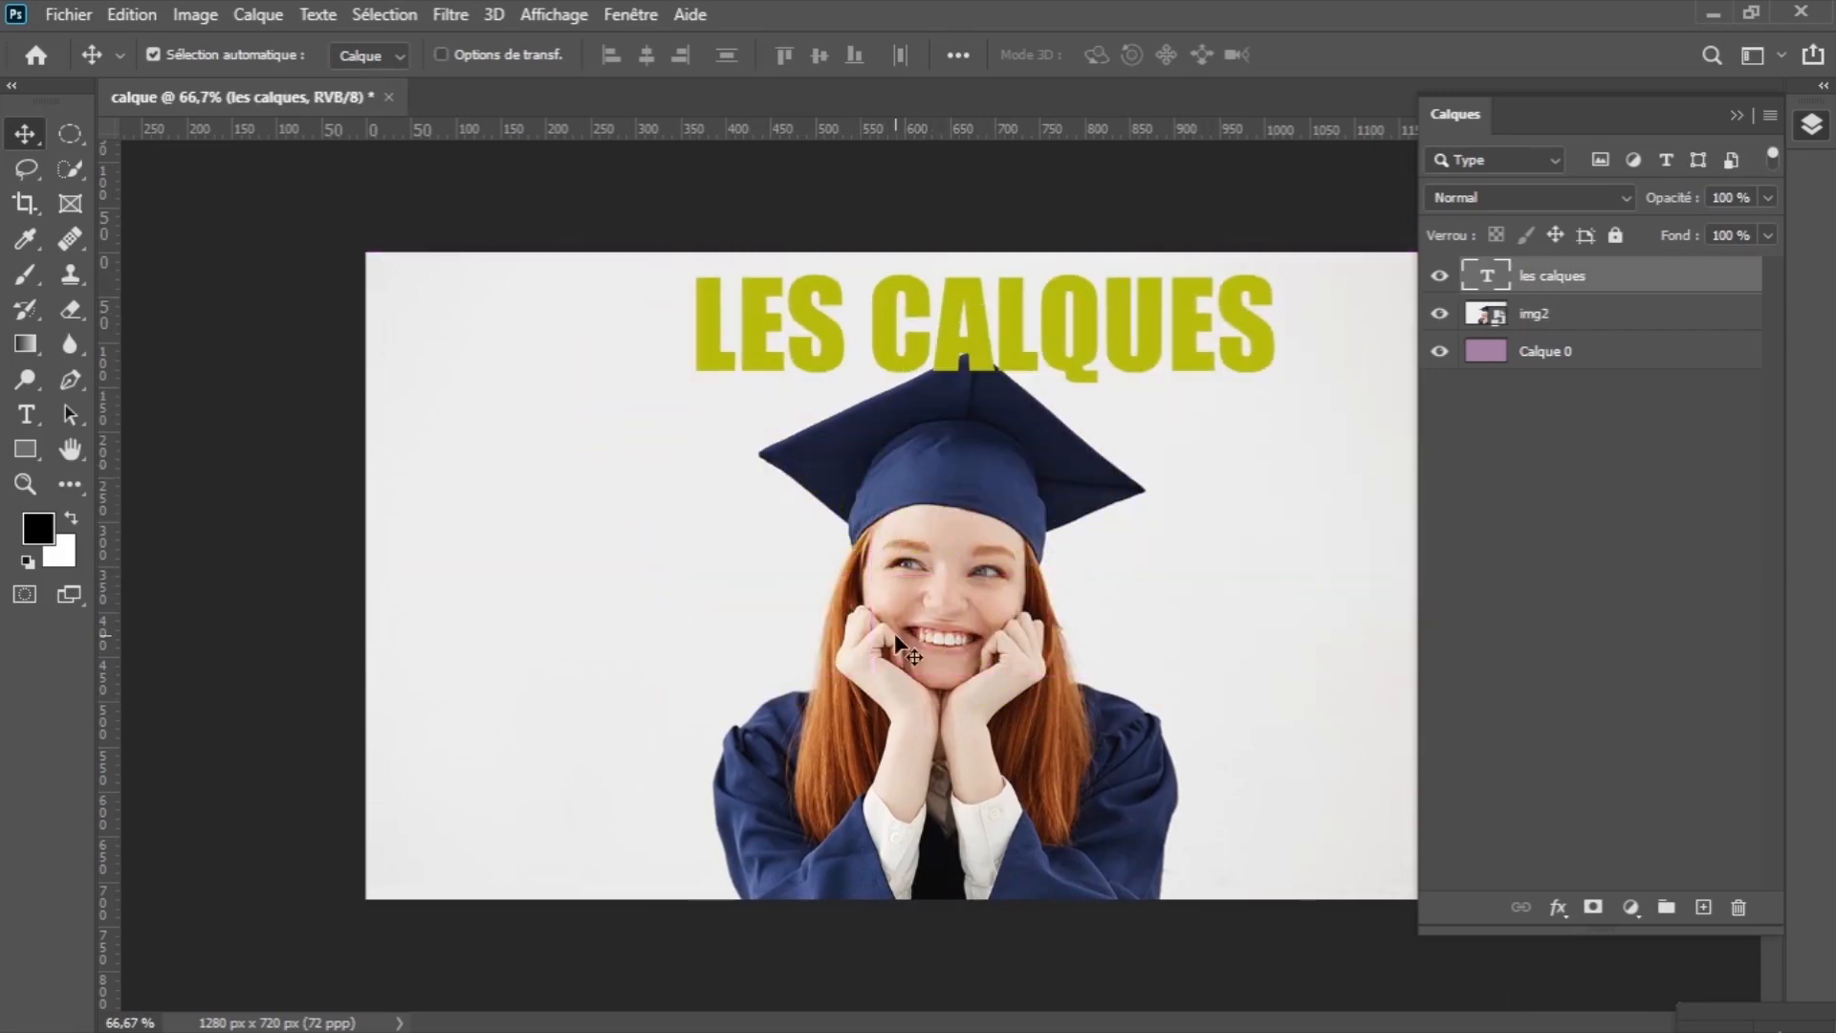
left_click_drag(1123, 578, 1042, 594)
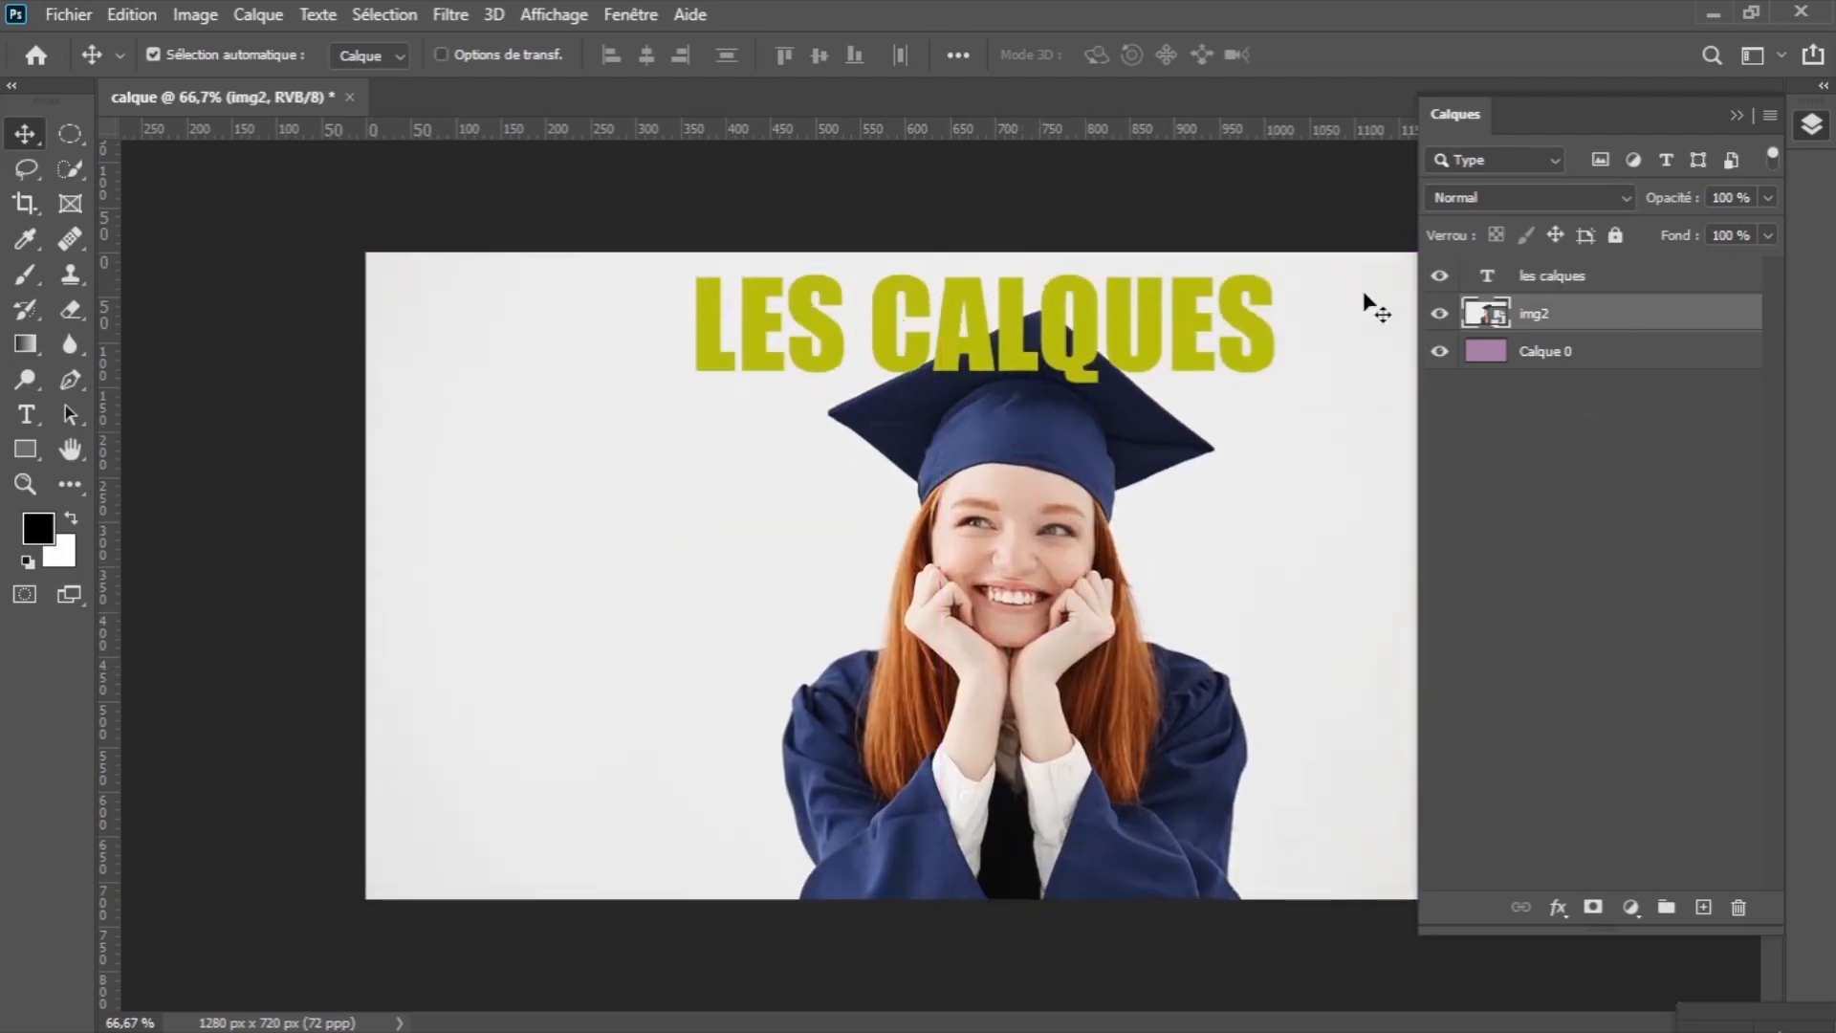
Hide and show the img2 layer again to reveal the purple Calque 0 background beneath it.
left_click(1549, 353)
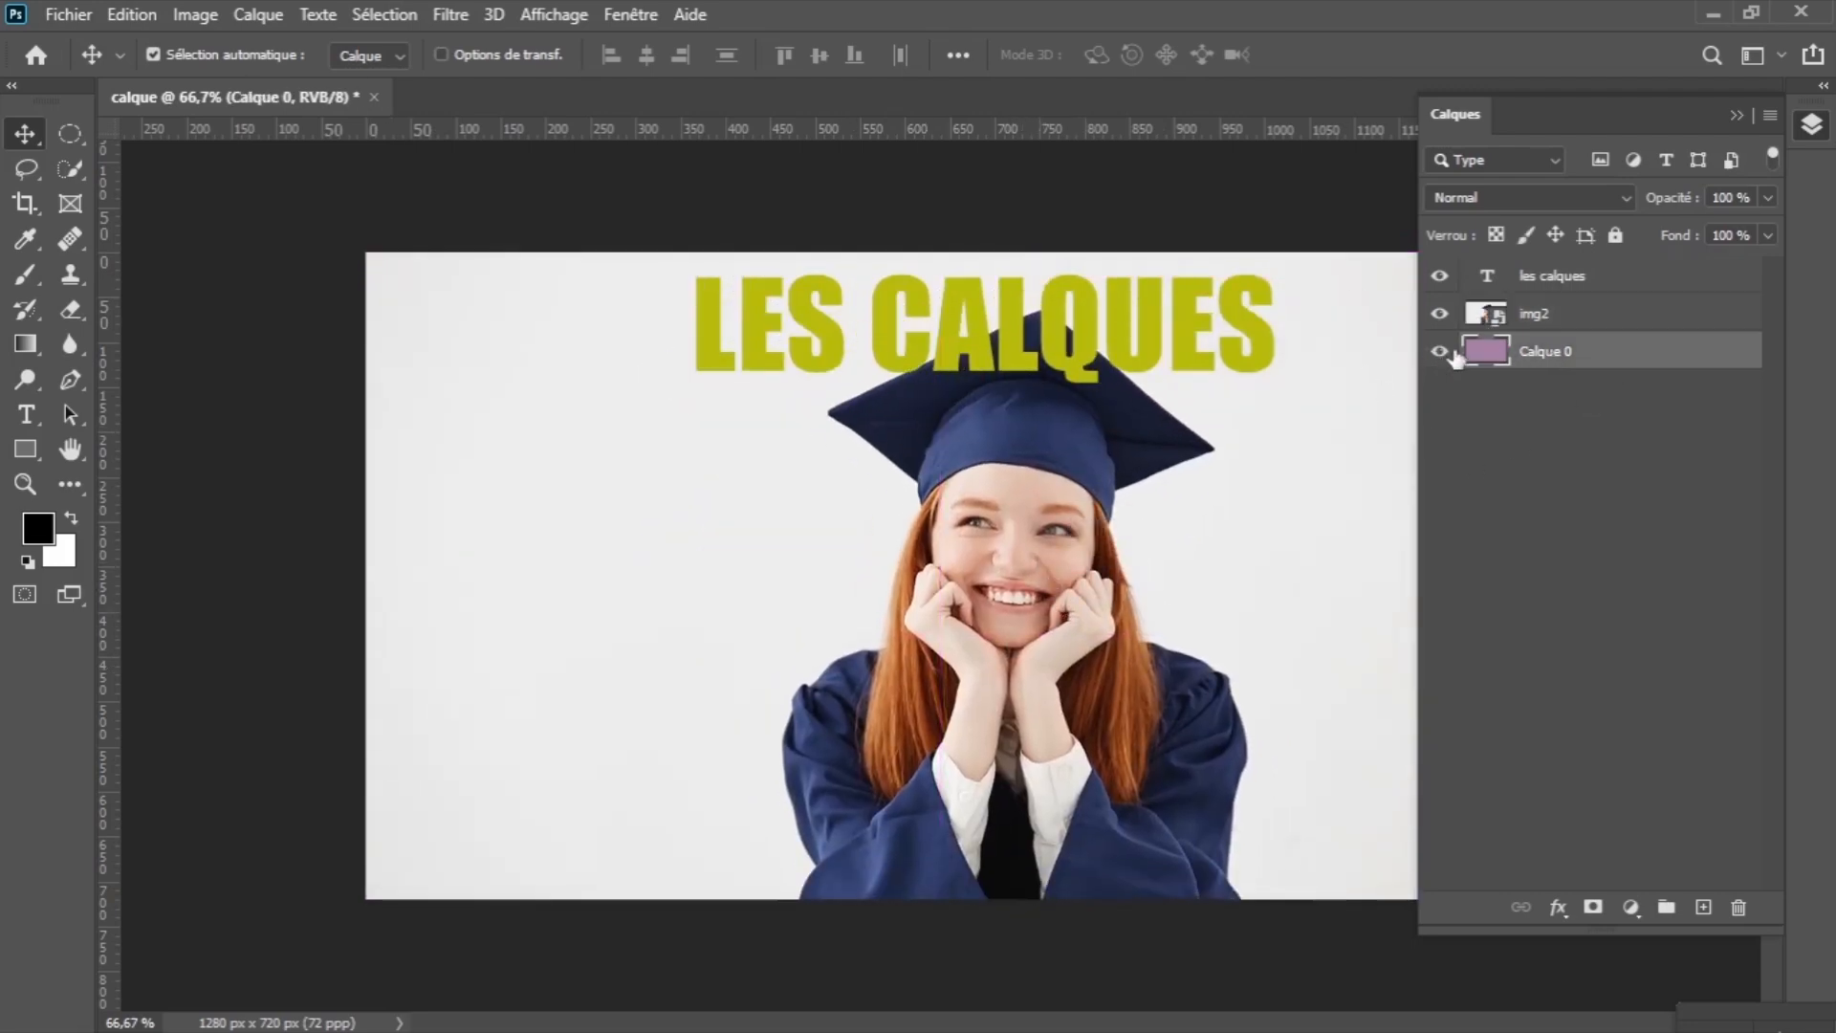
left_click(1434, 315)
left_click(1437, 315)
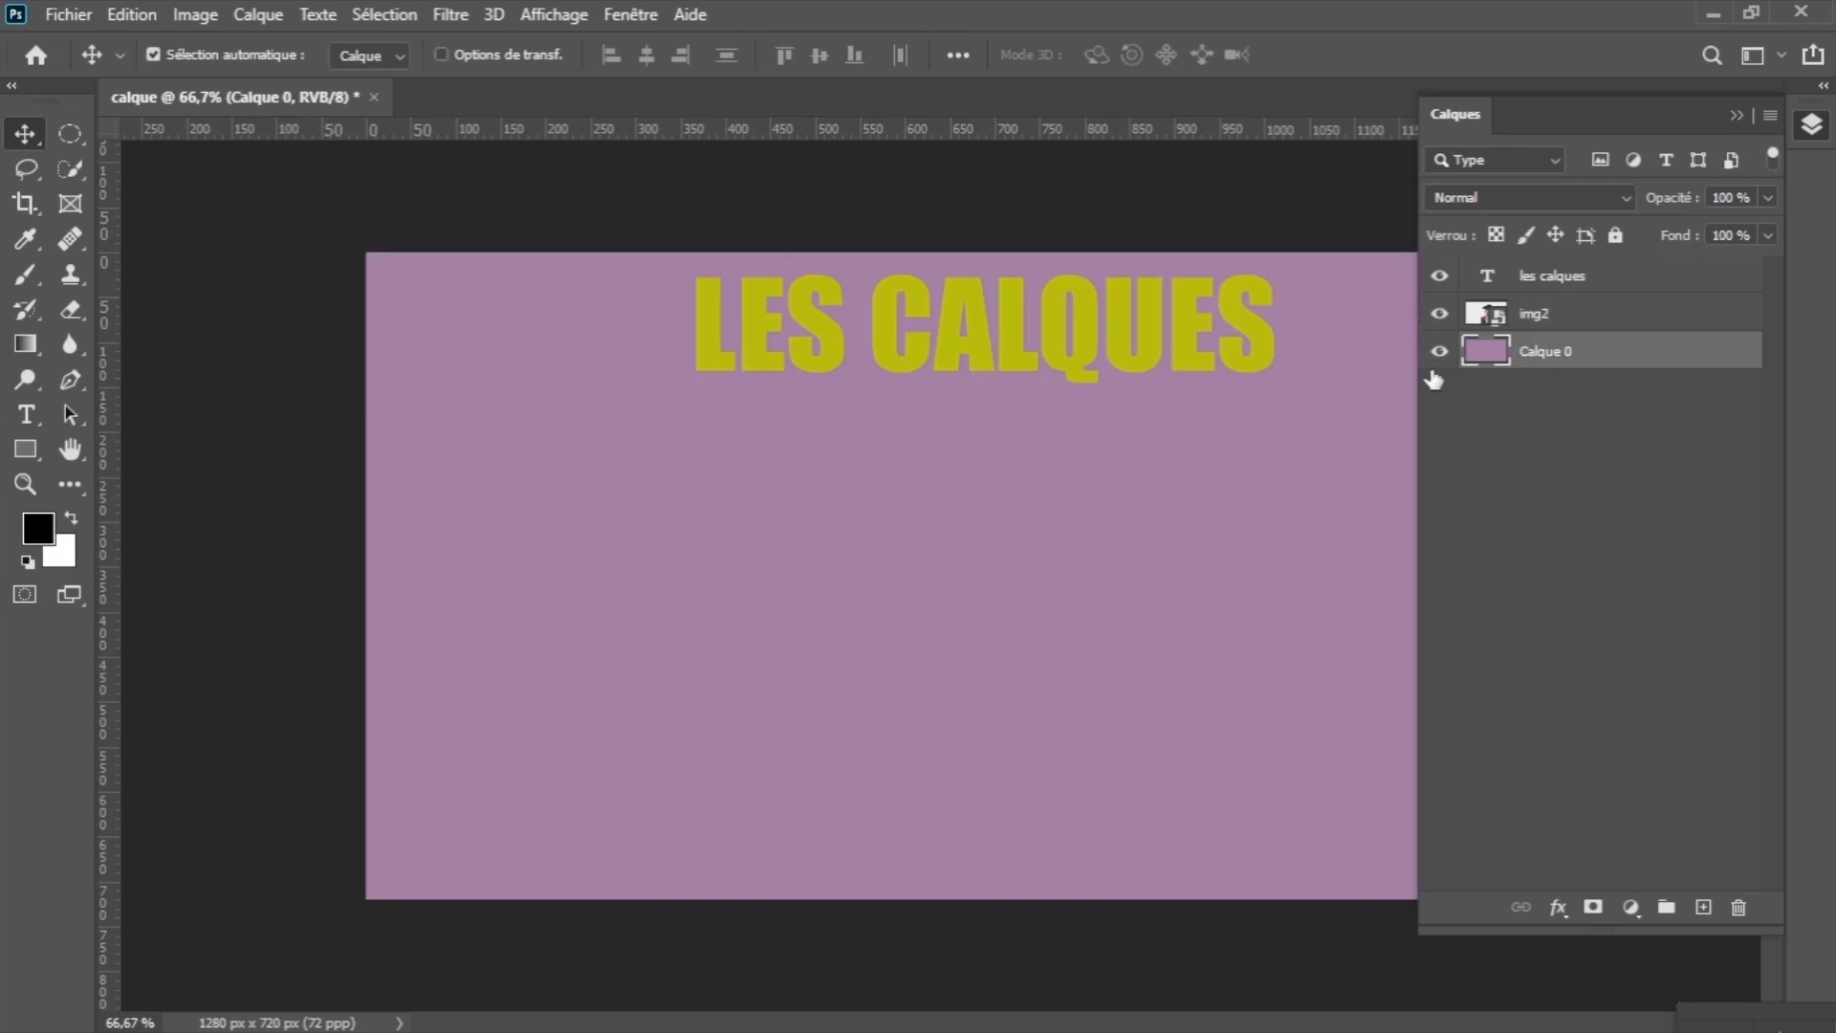
Shift the photo slightly left and up, and rename the img2 layer as "Fille".
left_click_drag(1110, 641, 1059, 611)
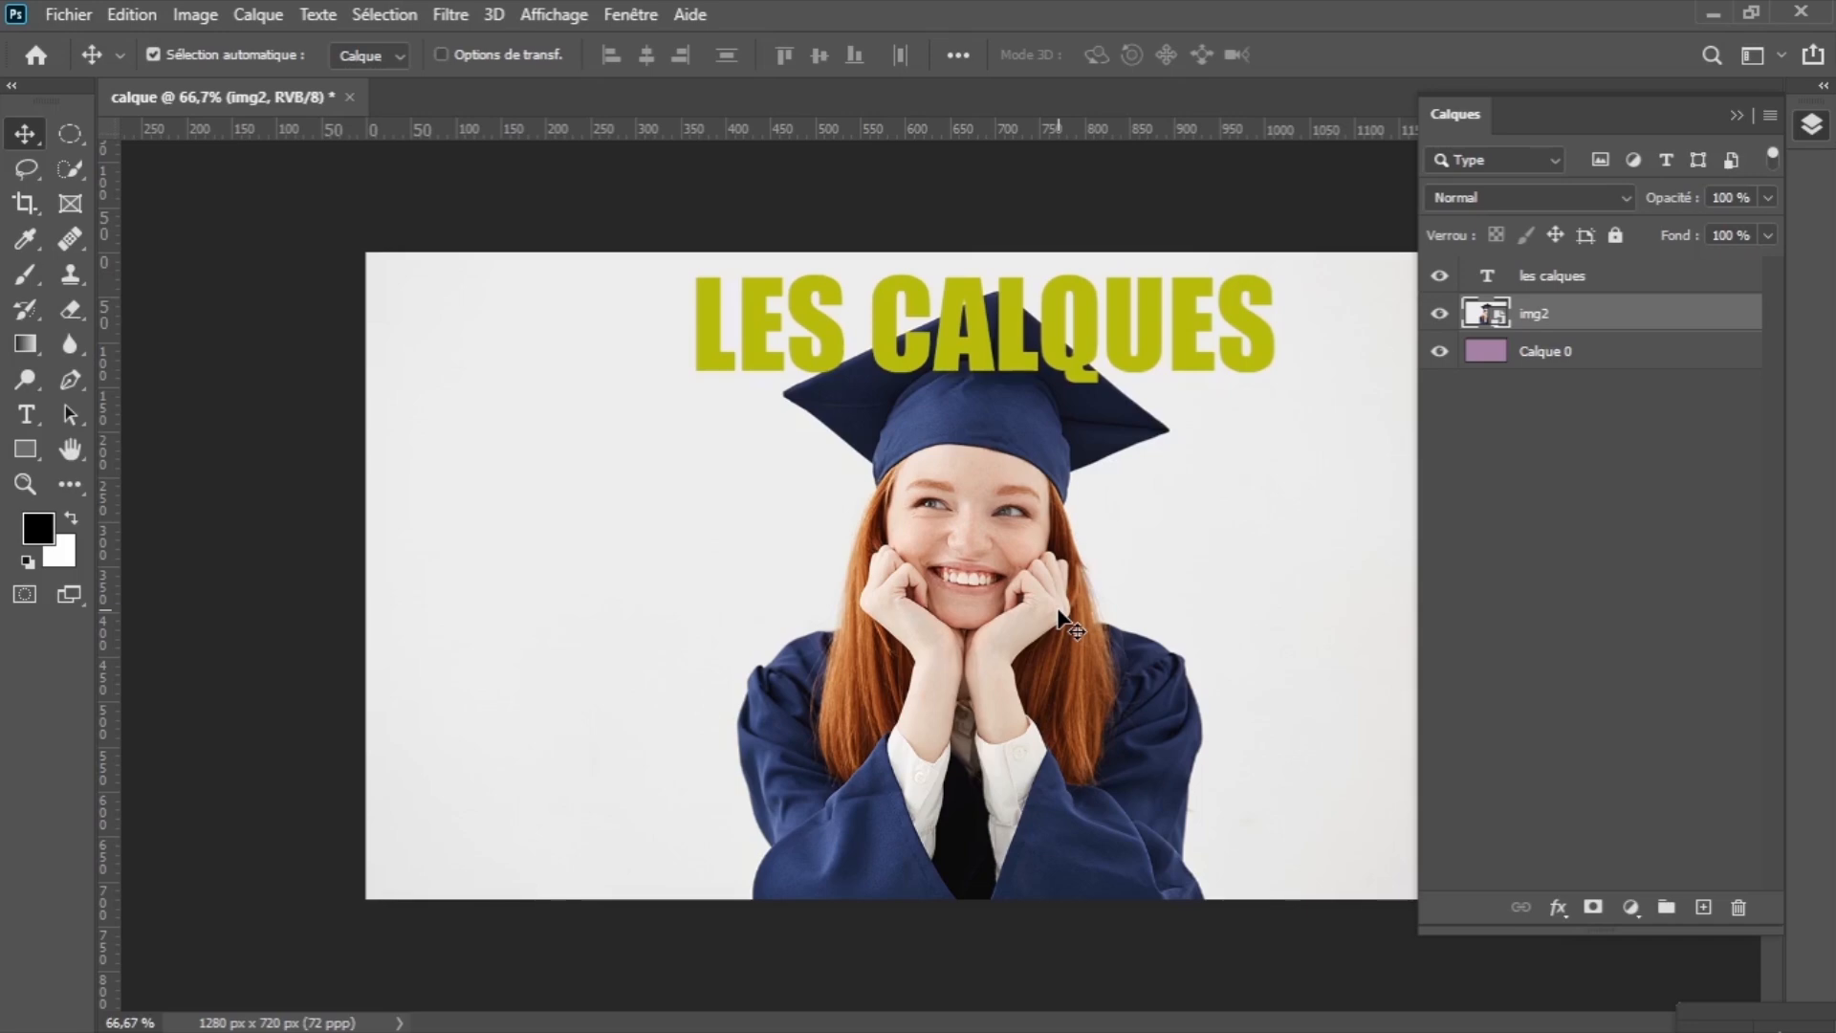
double_click(1534, 316)
type("Fille")
key("Return")
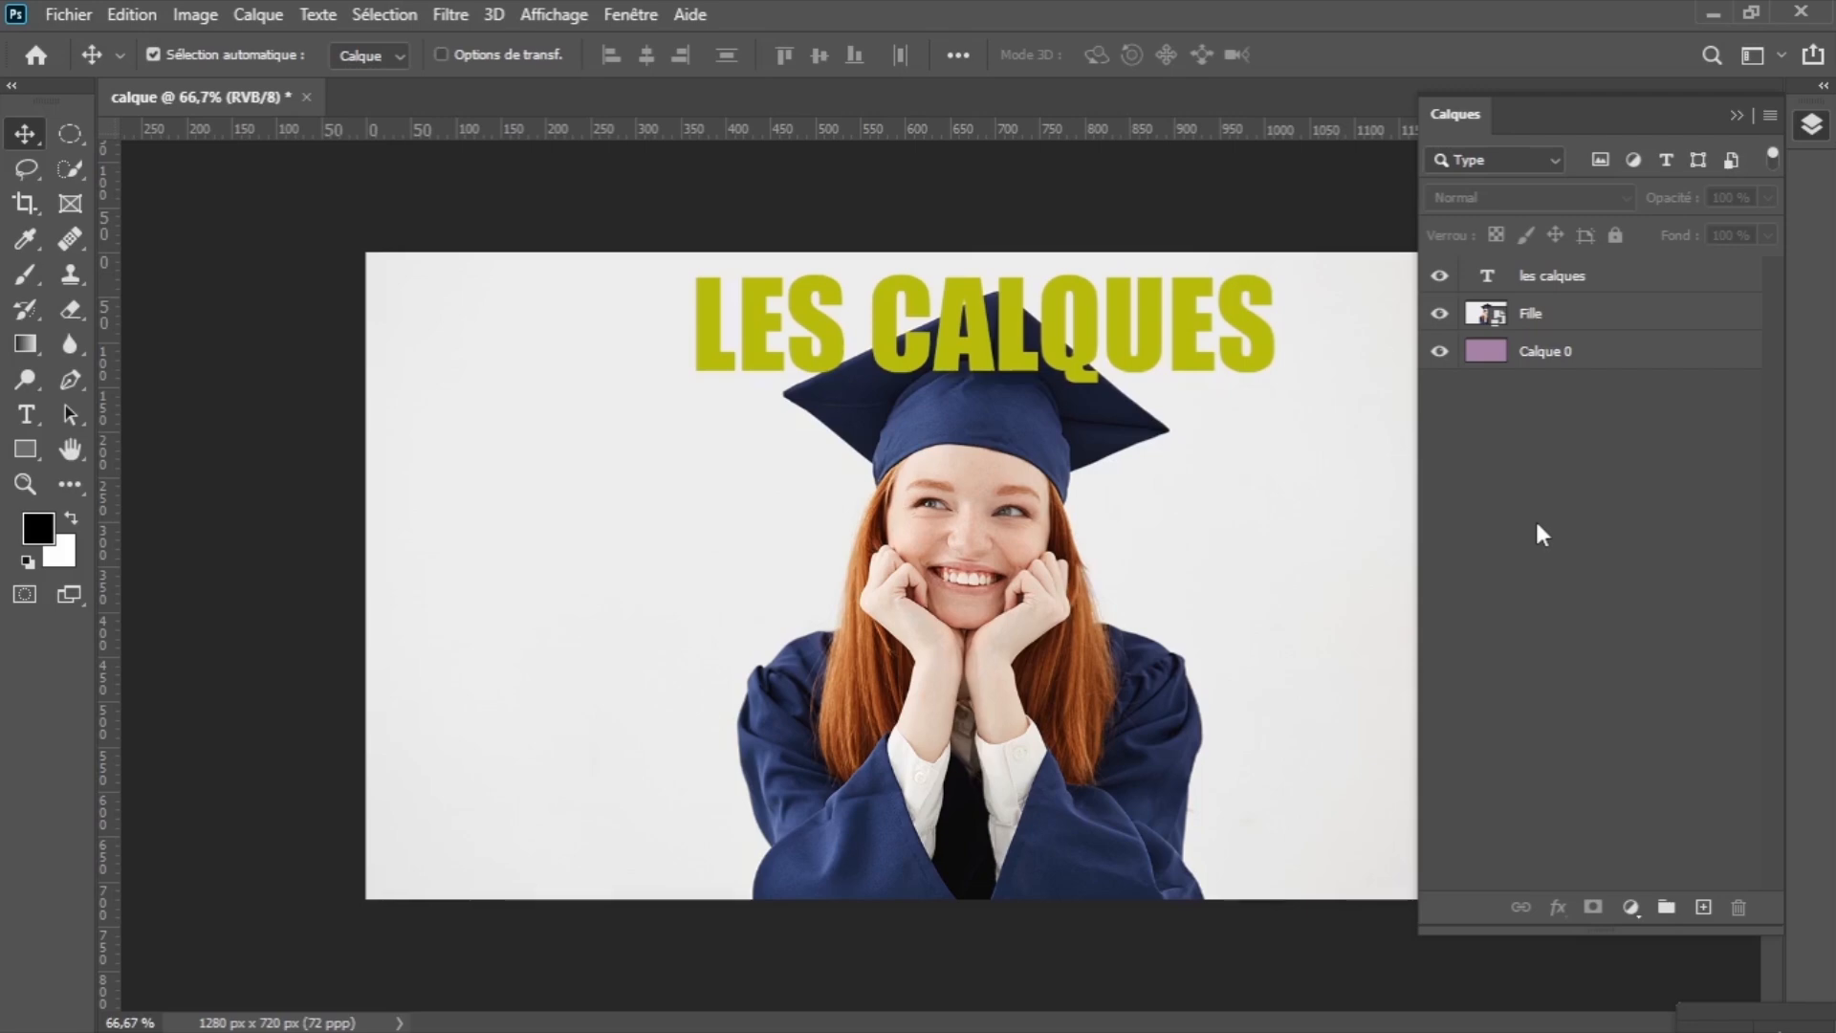
Create a layer group above the title layer and name it "Menu 1".
left_click(1667, 910)
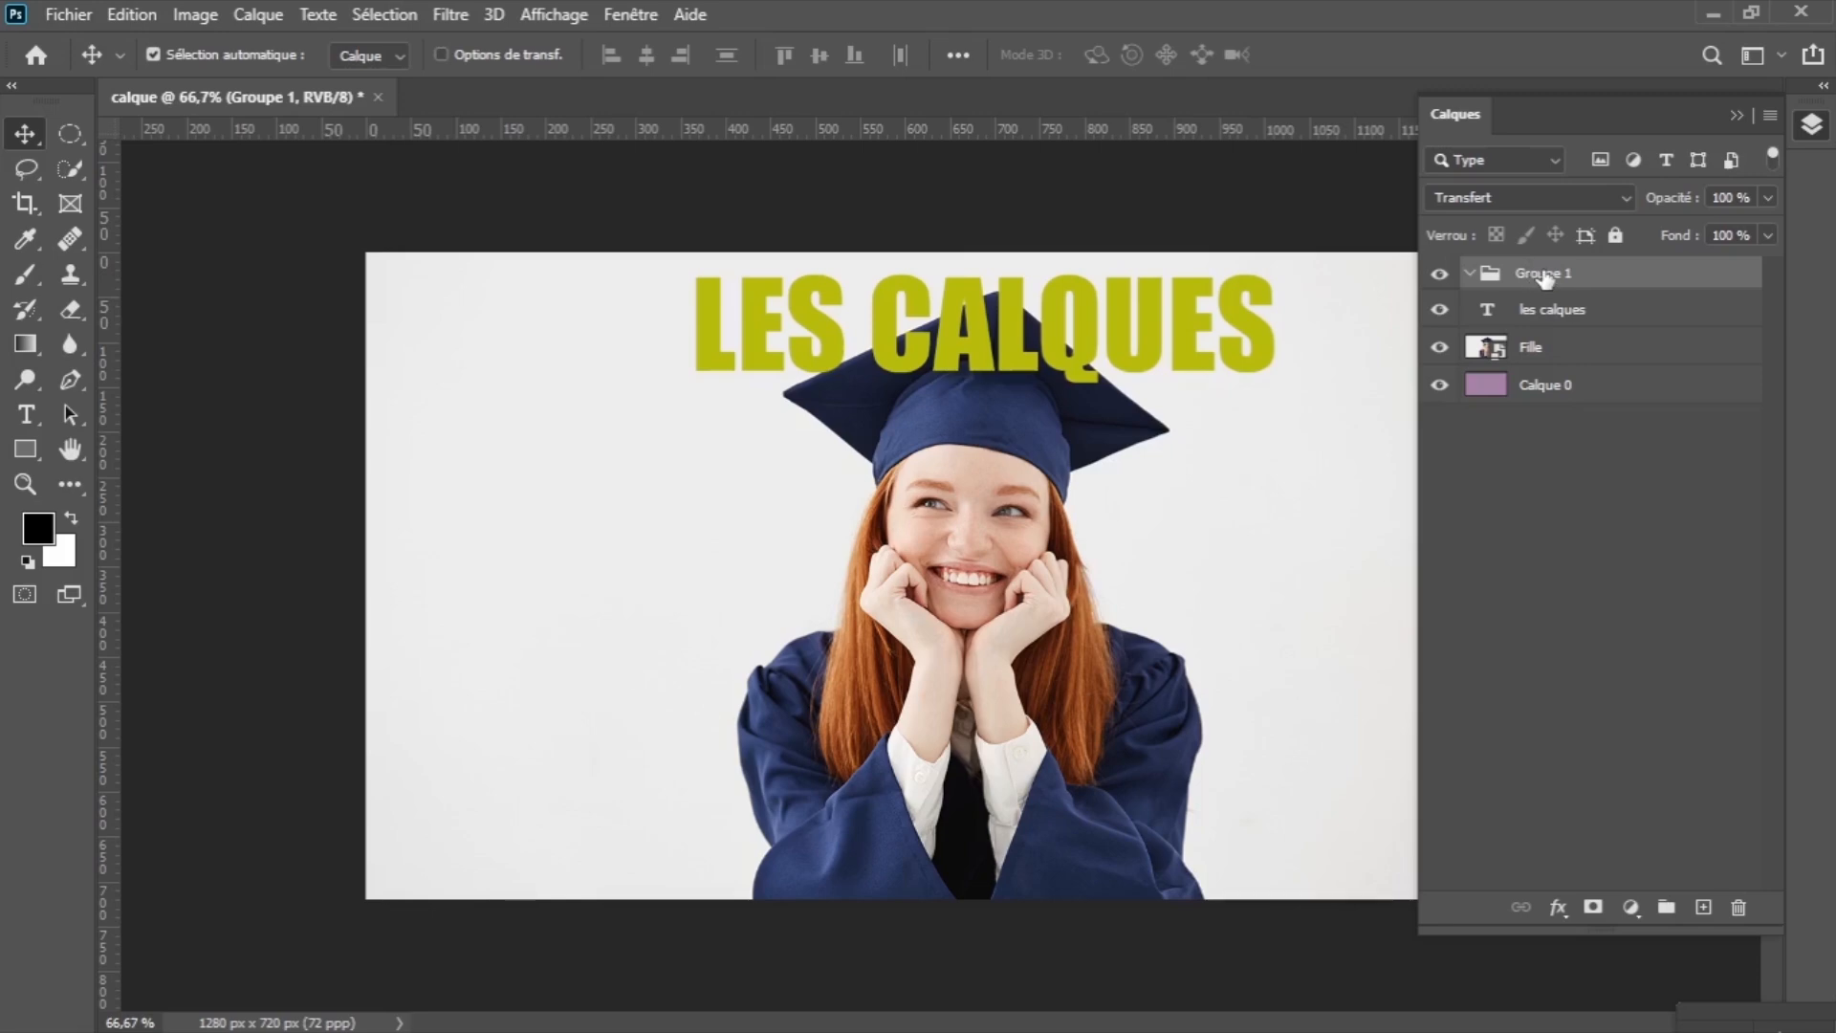
double_click(1536, 272)
type("m")
key("BackSpace")
type("Menu")
type("1")
left_click(1604, 621)
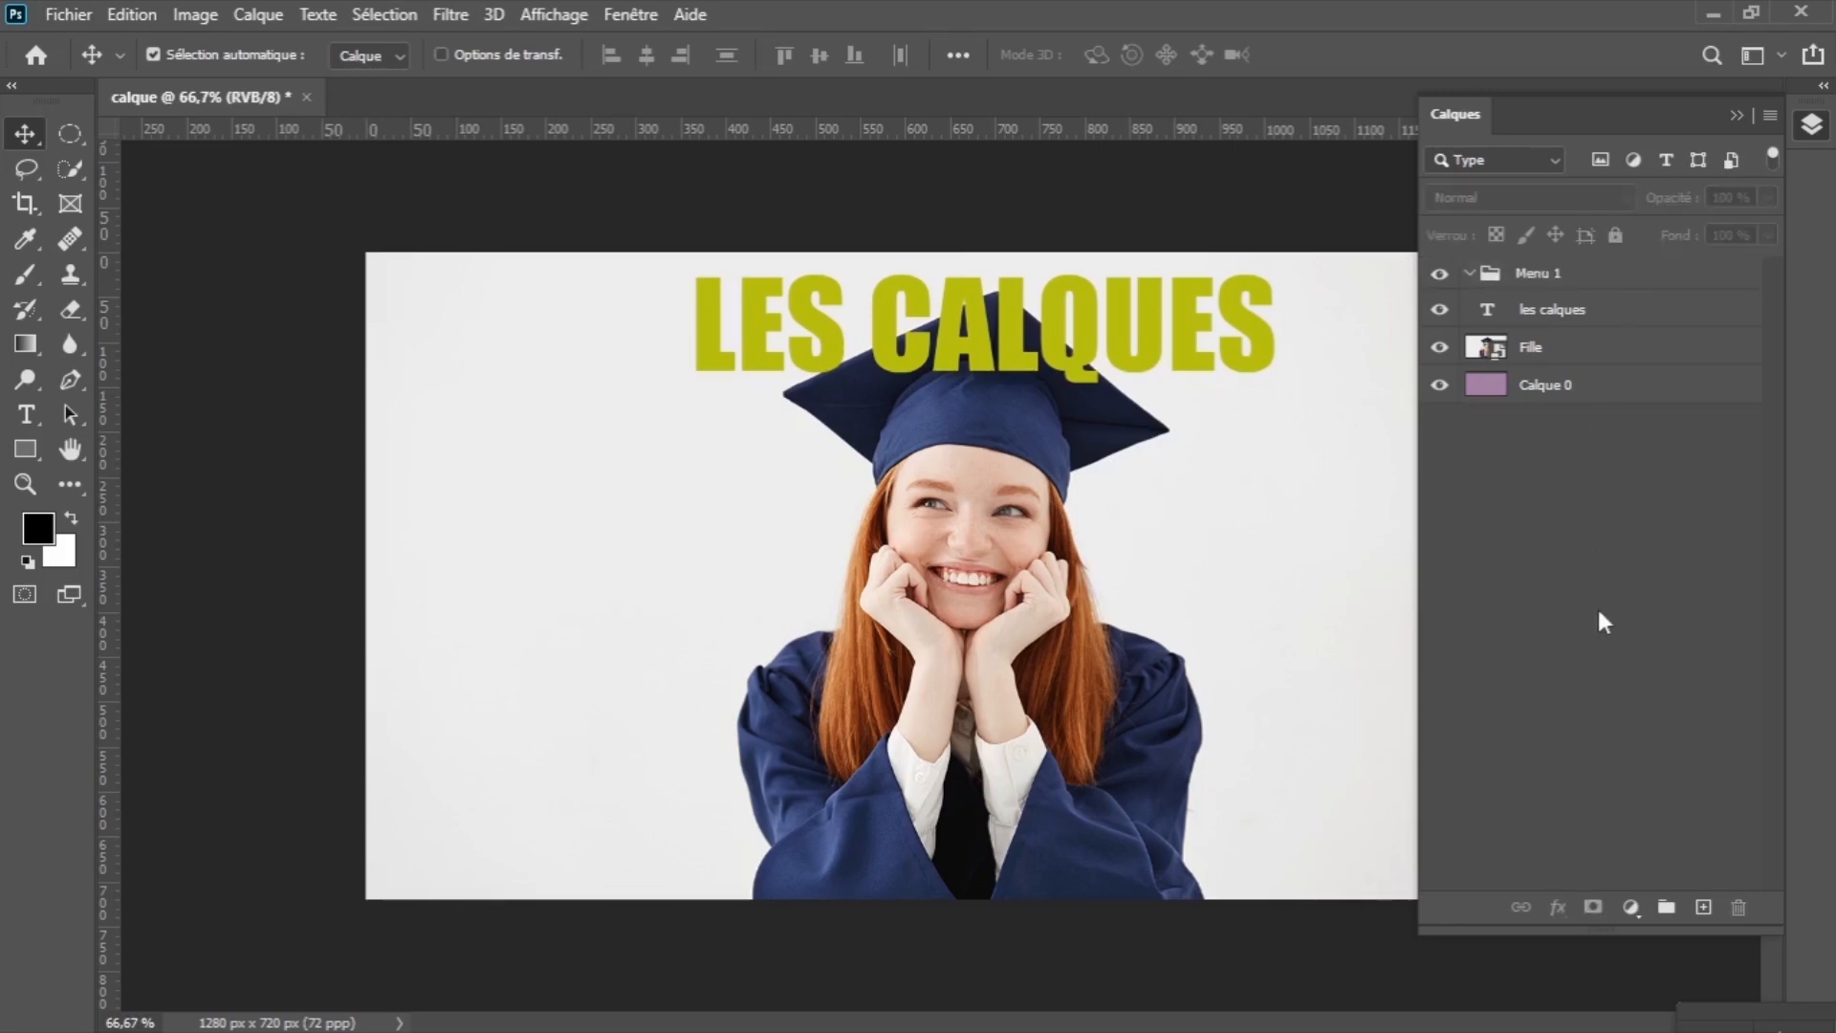
Create two more layer groups above Menu 1, named "BODY" and "BOTTOM".
left_click(1666, 906)
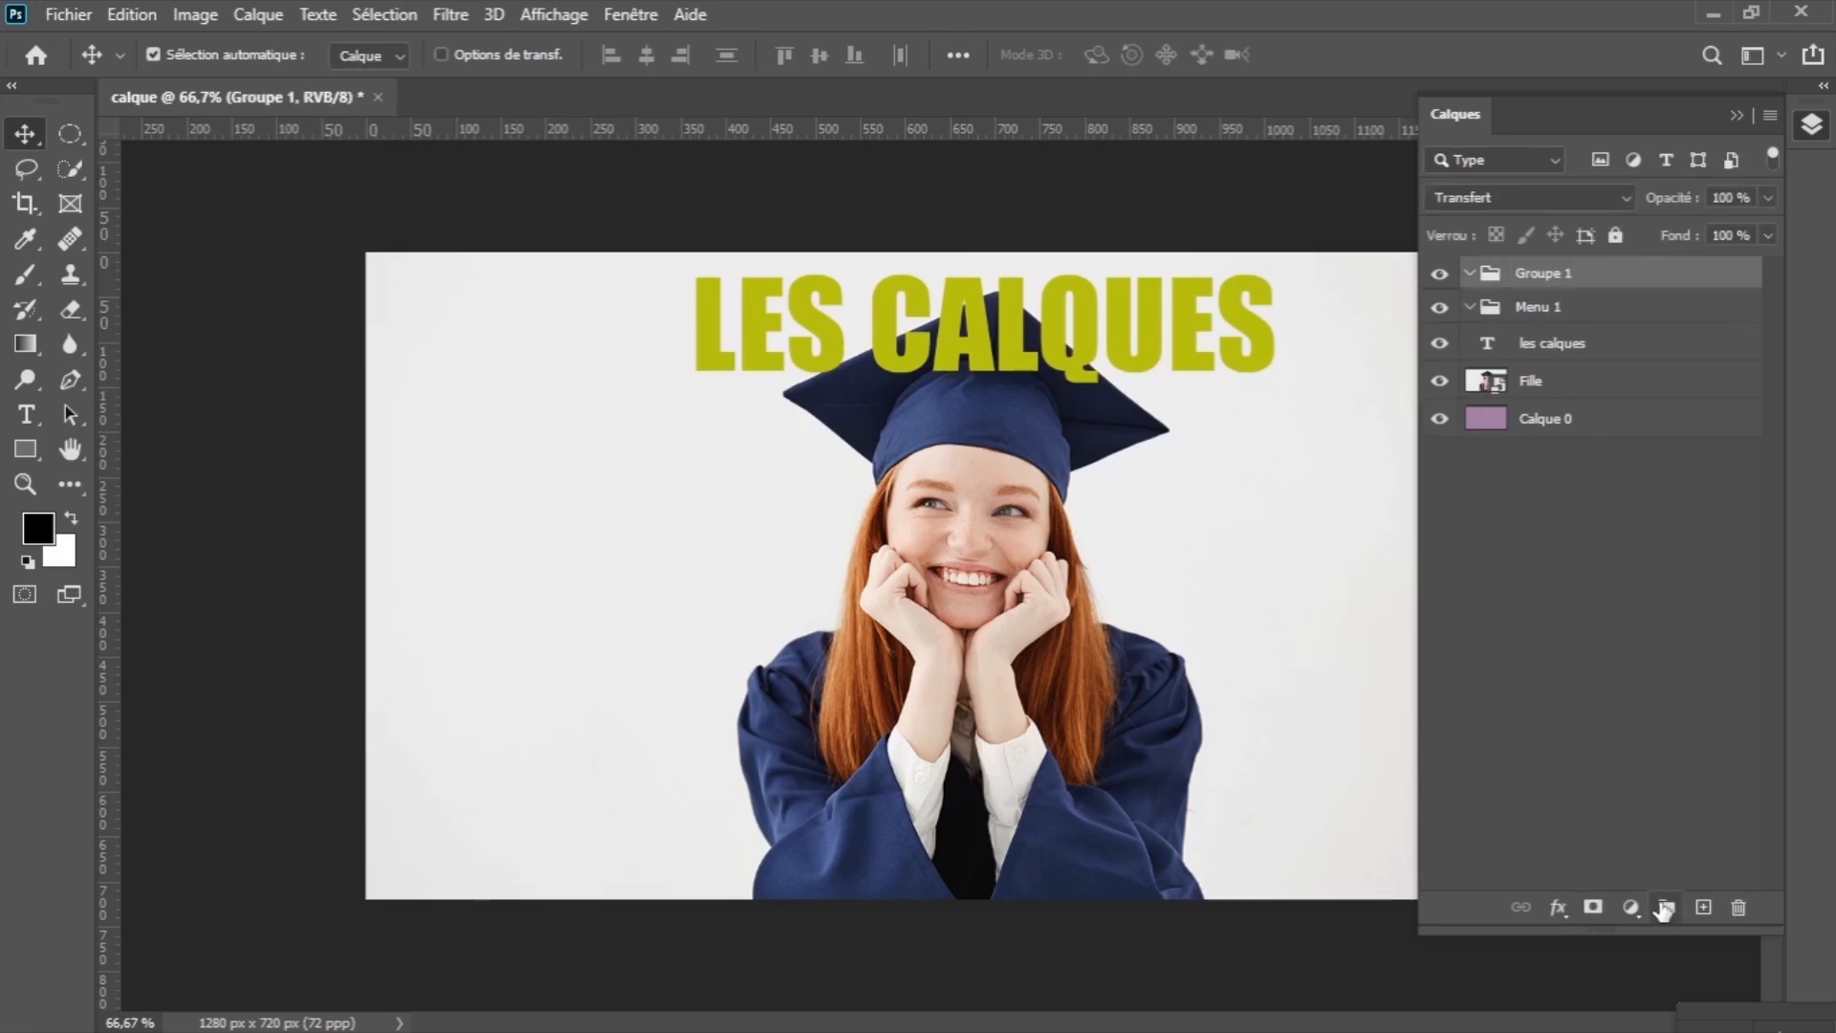
double_click(1544, 286)
type("b")
key("BackSpace")
type("BODY")
left_click(1591, 614)
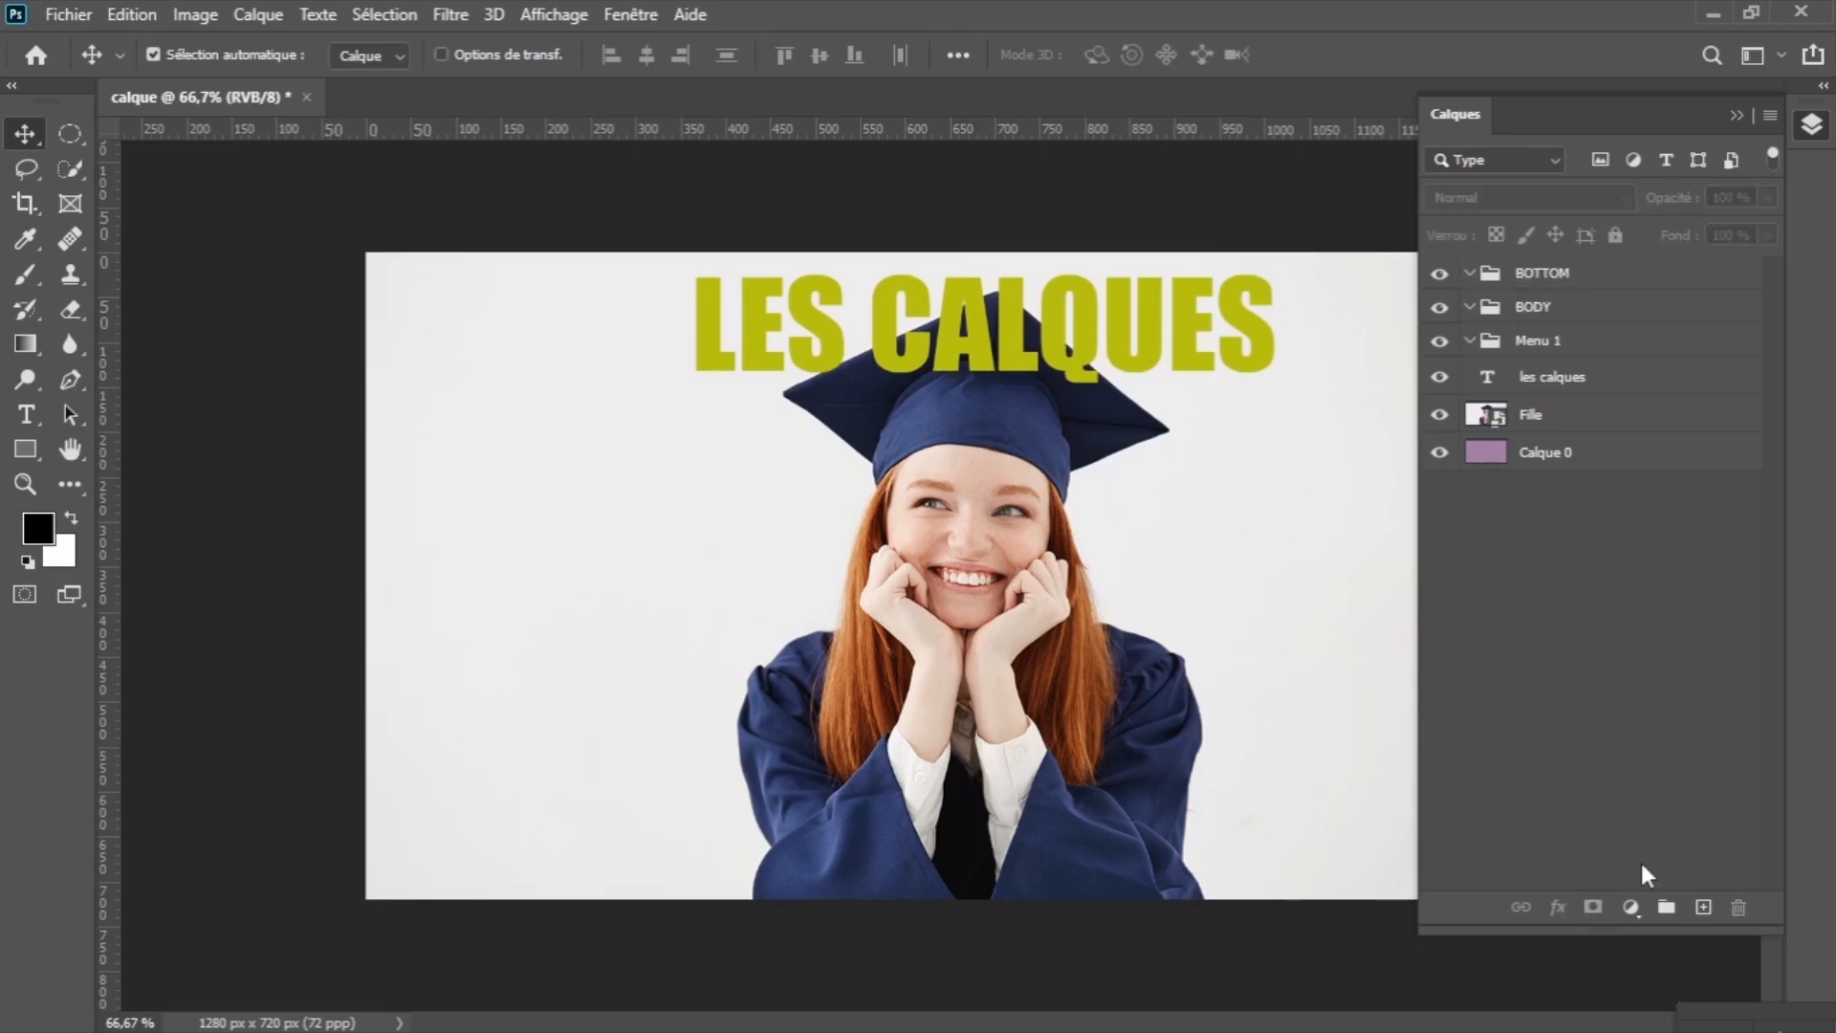
Create another layer group above BOTTOM and name it "FOOTER".
left_click(1665, 907)
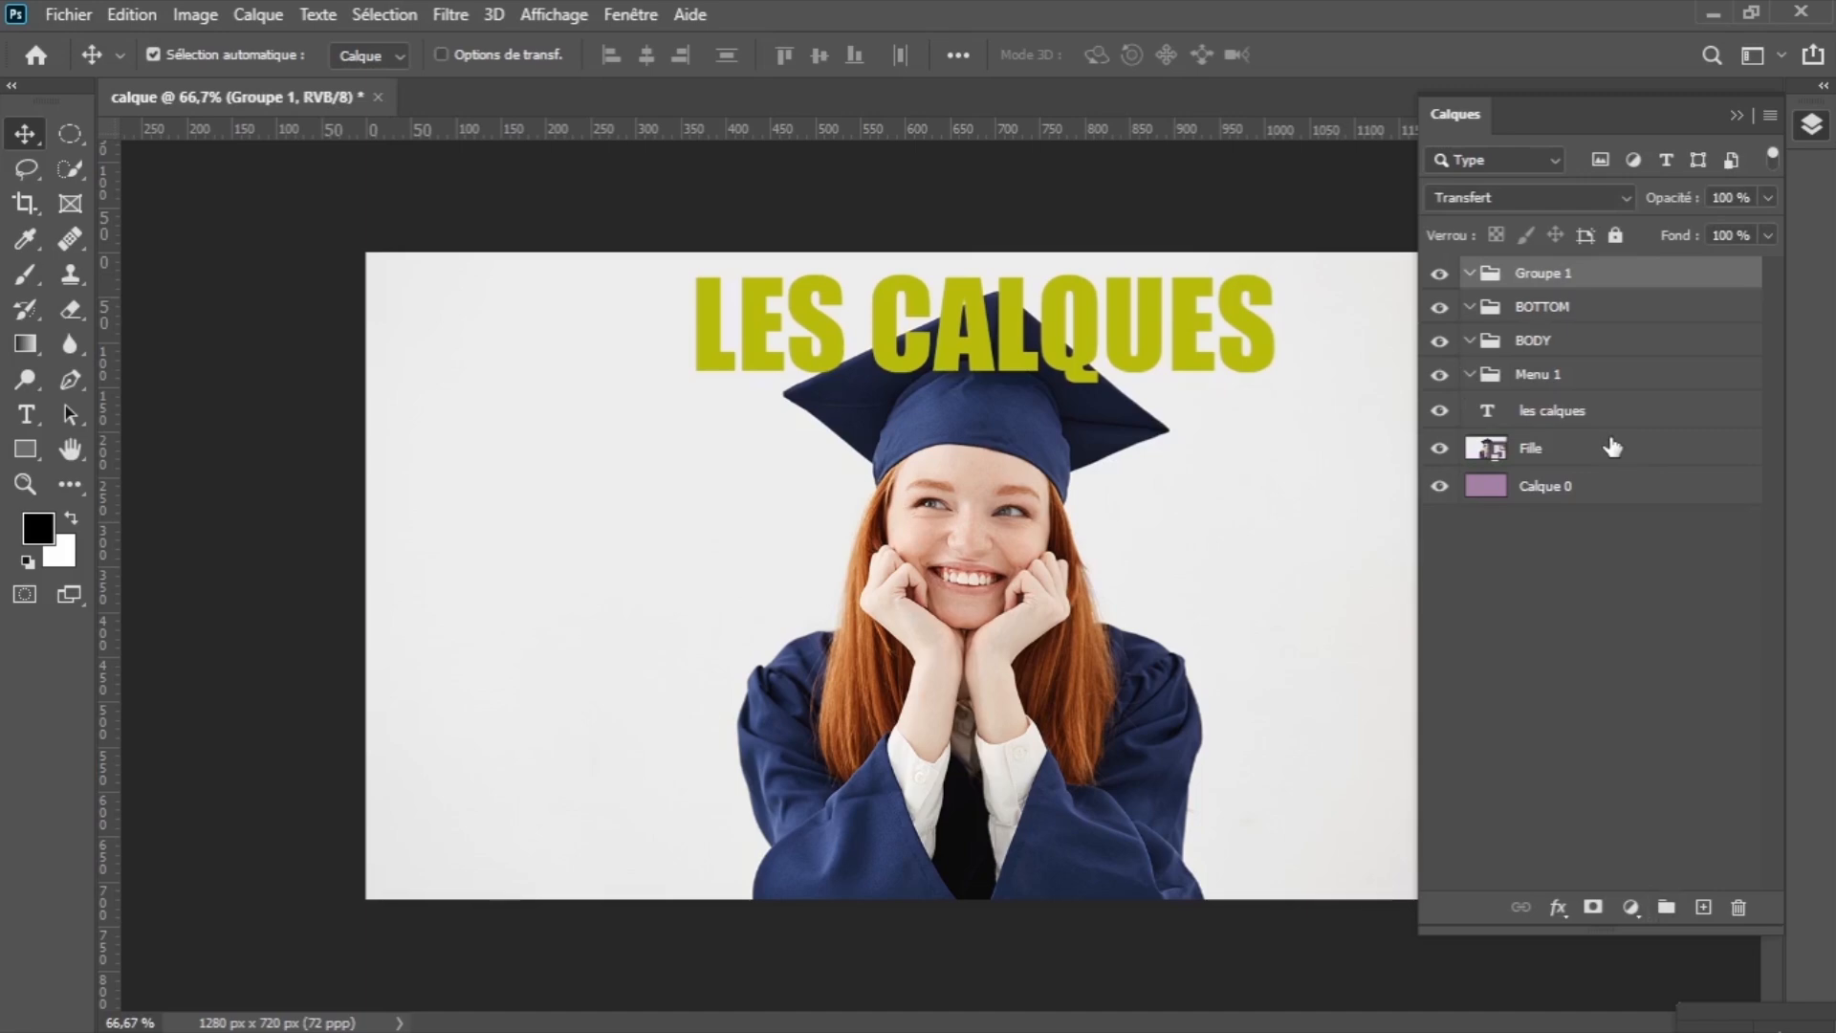
double_click(1539, 273)
type("H")
type("FOOTE")
type("R")
key("Return")
Put the "les calques" text layer into the FOOTER group and the Fille layer into the BODY group.
left_click_drag(1549, 410, 1539, 277)
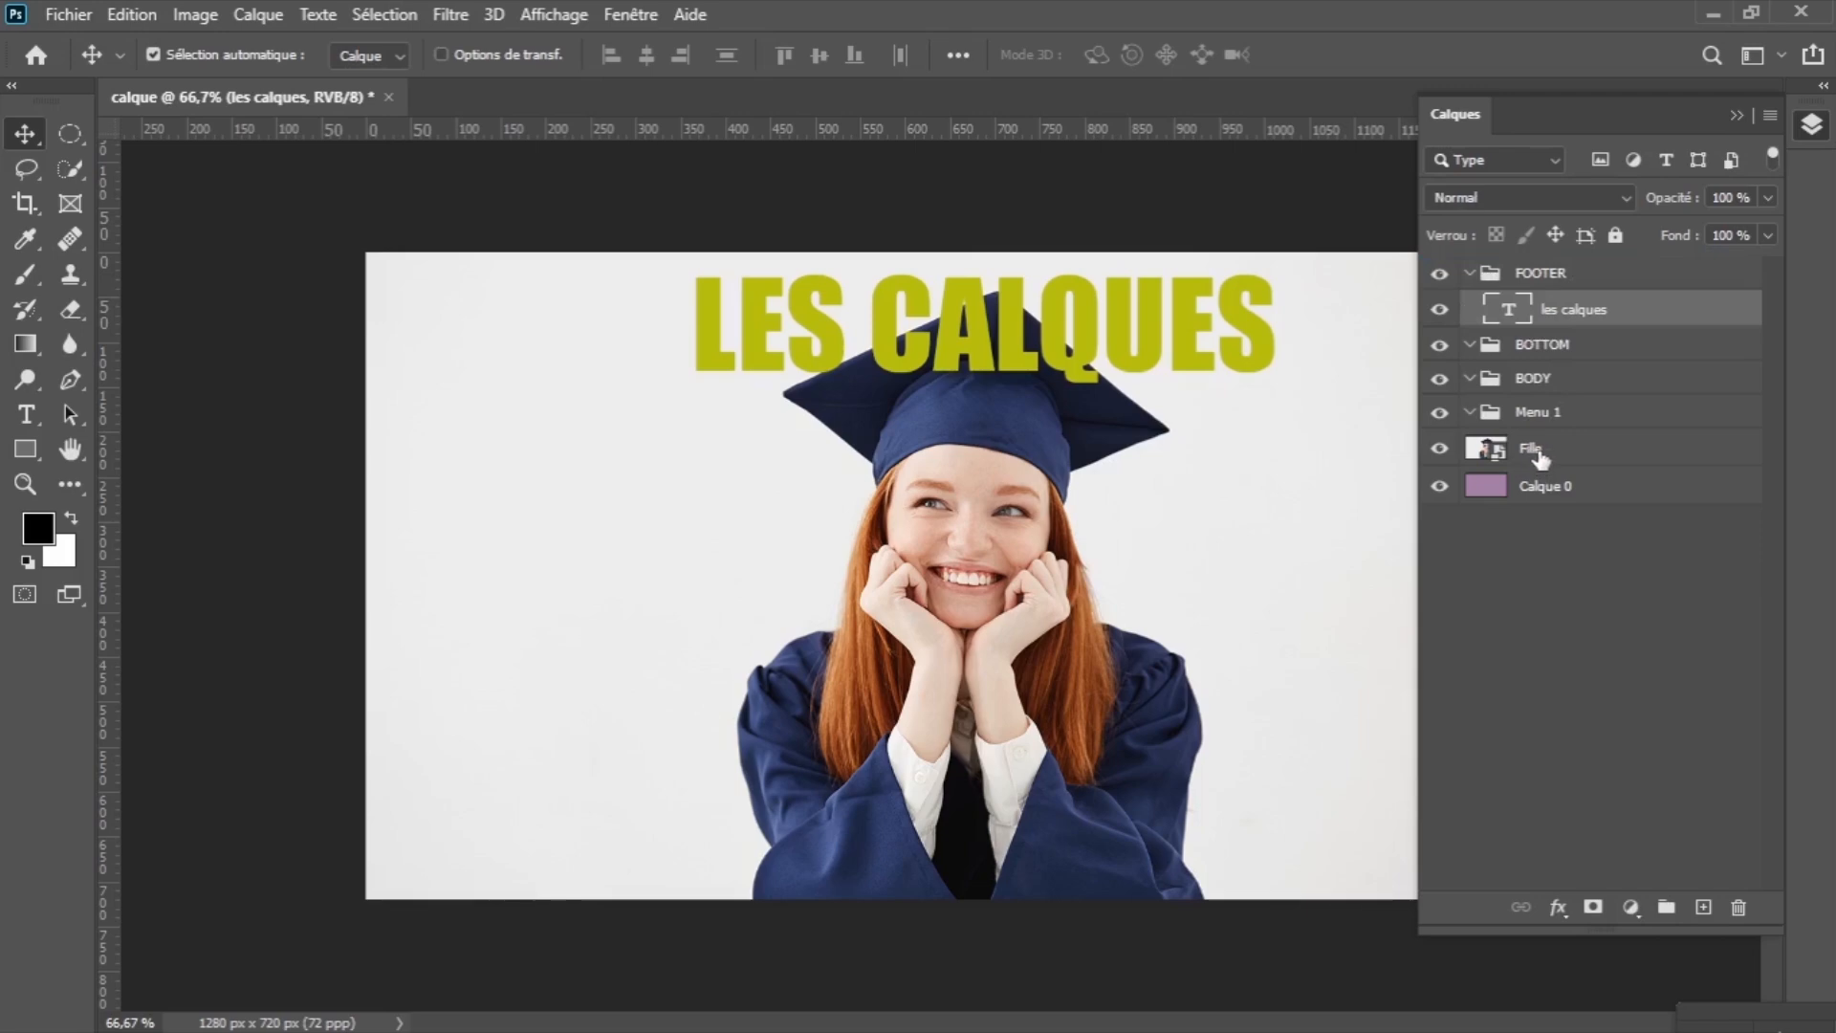
left_click_drag(1533, 454, 1549, 379)
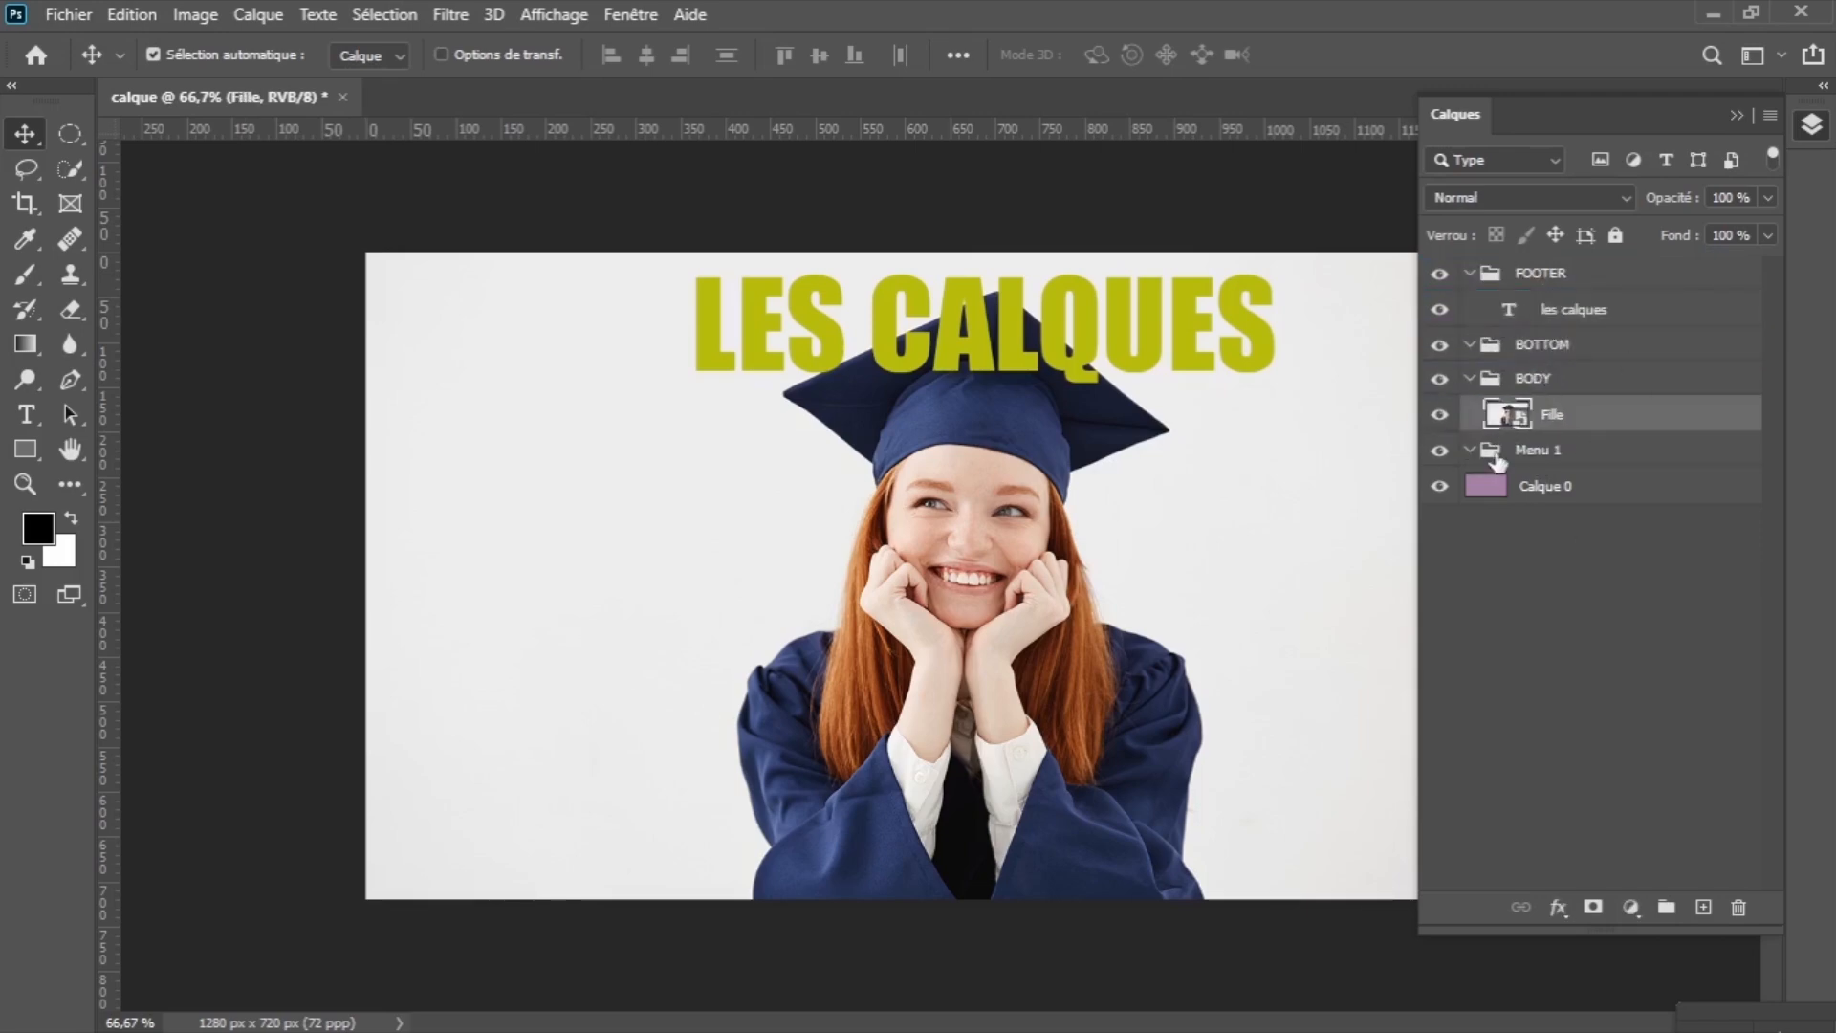
Collapse and re-expand the BODY and FOOTER groups to check the layers inside them, and clear the layer selection.
left_click(1469, 379)
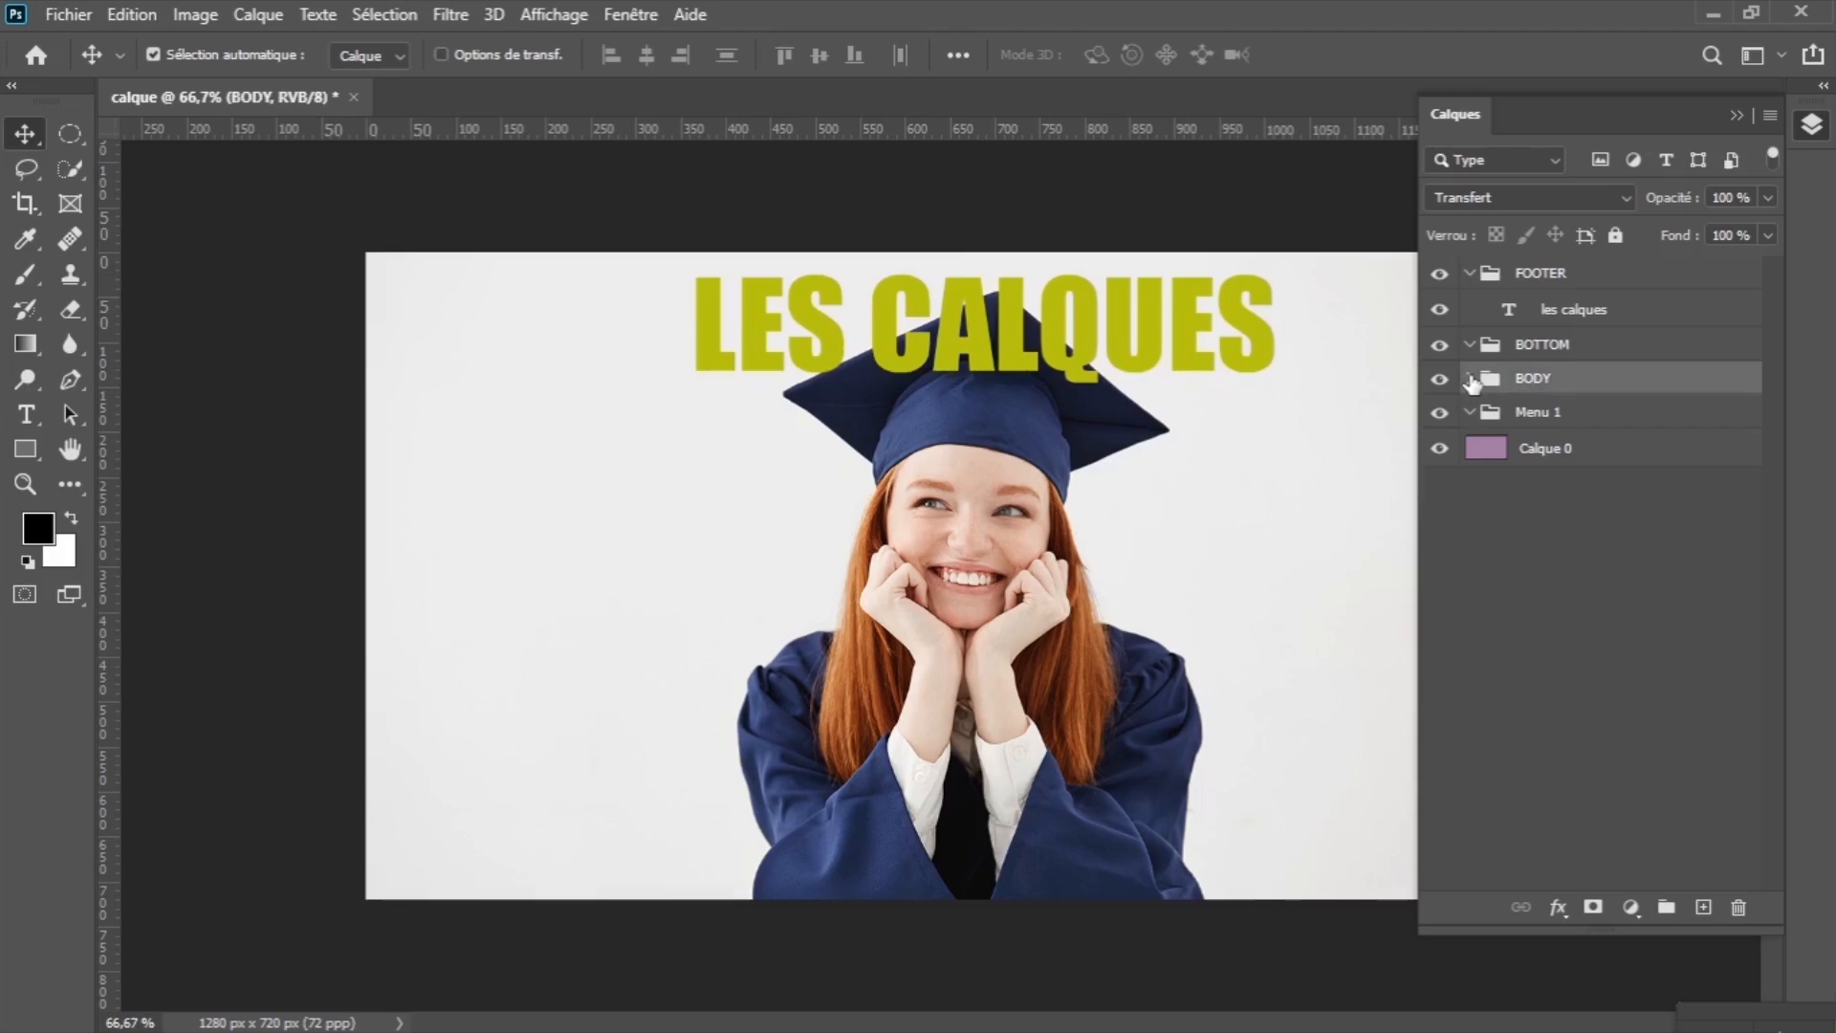
left_click(1470, 273)
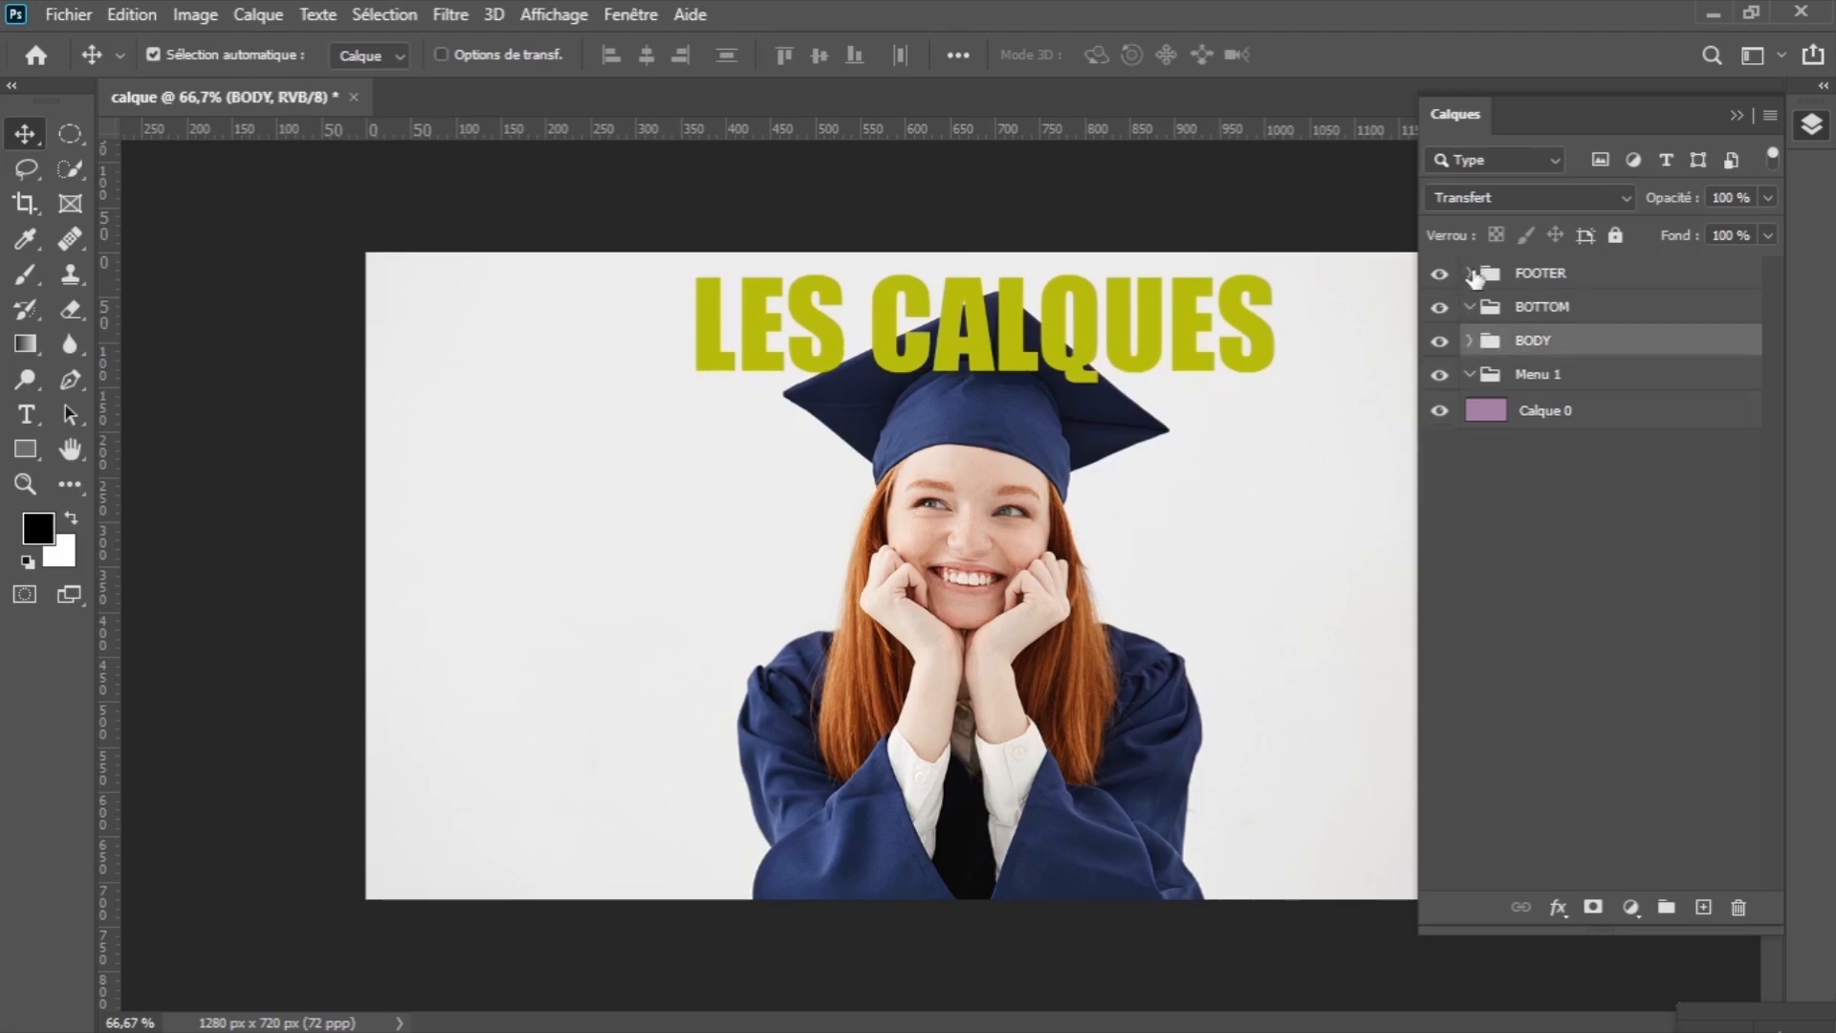
left_click(1470, 274)
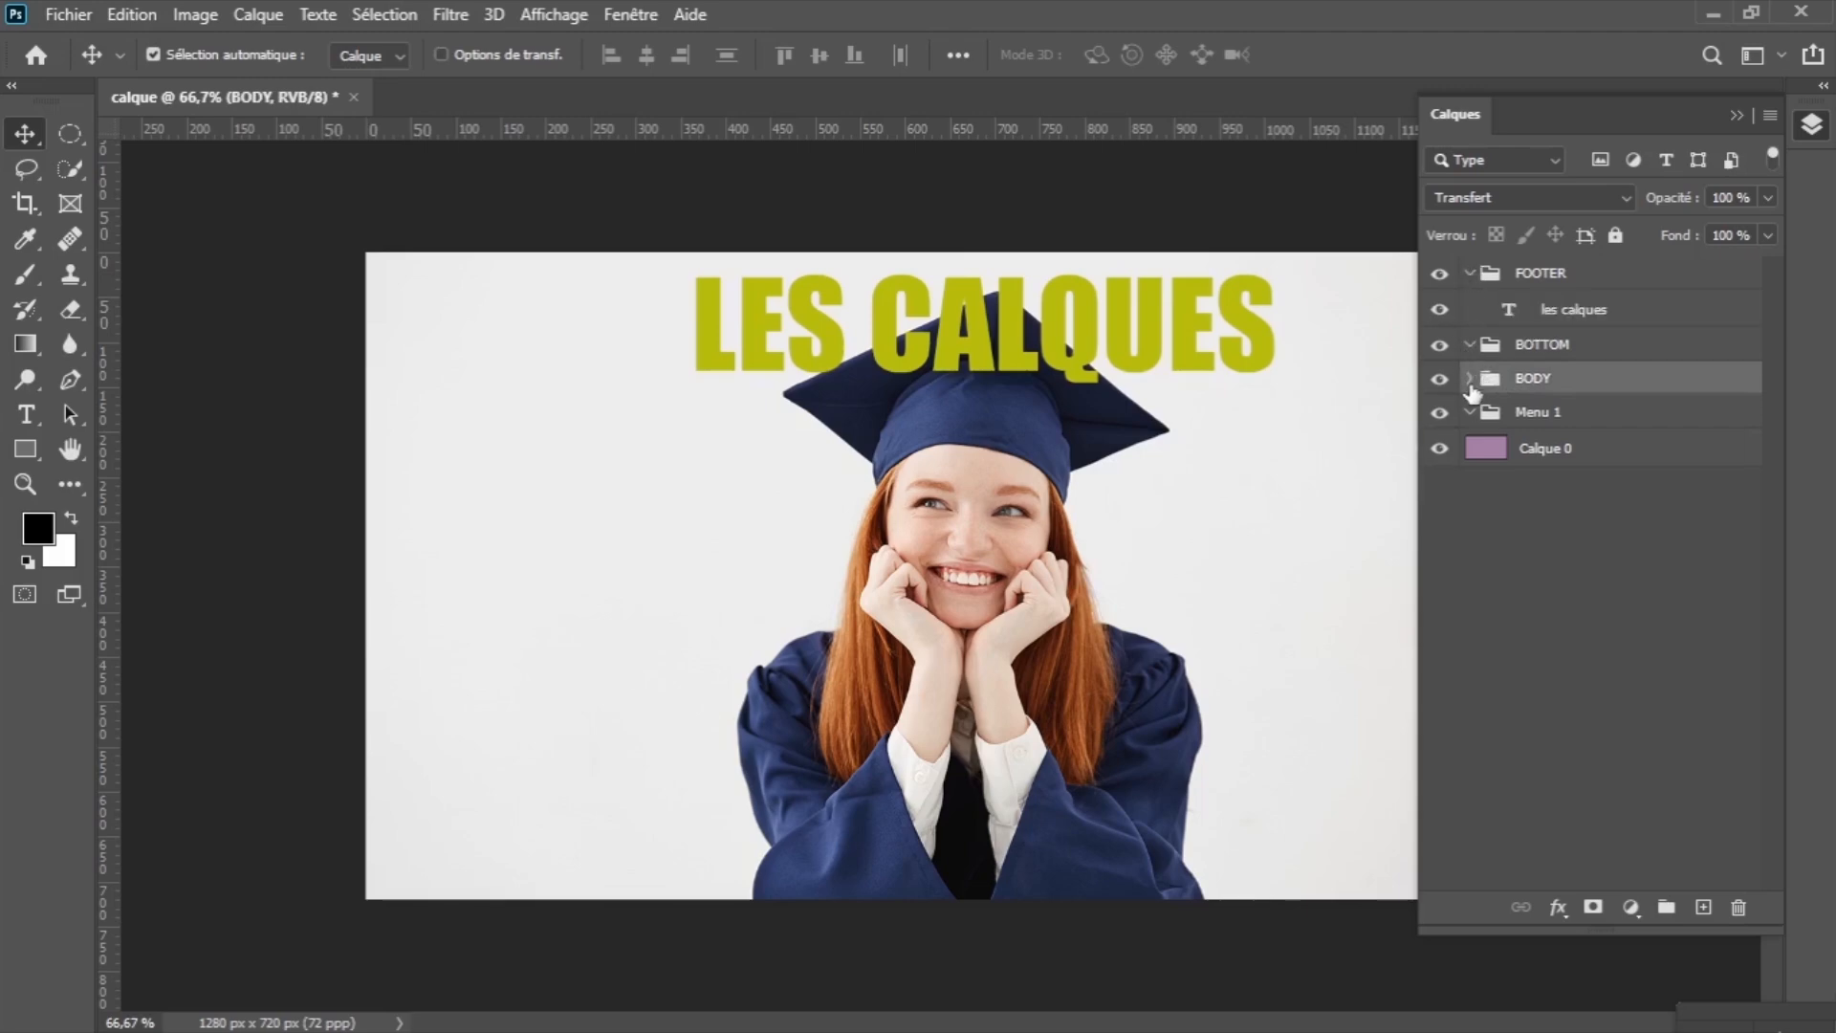
left_click(1469, 379)
left_click(1459, 552)
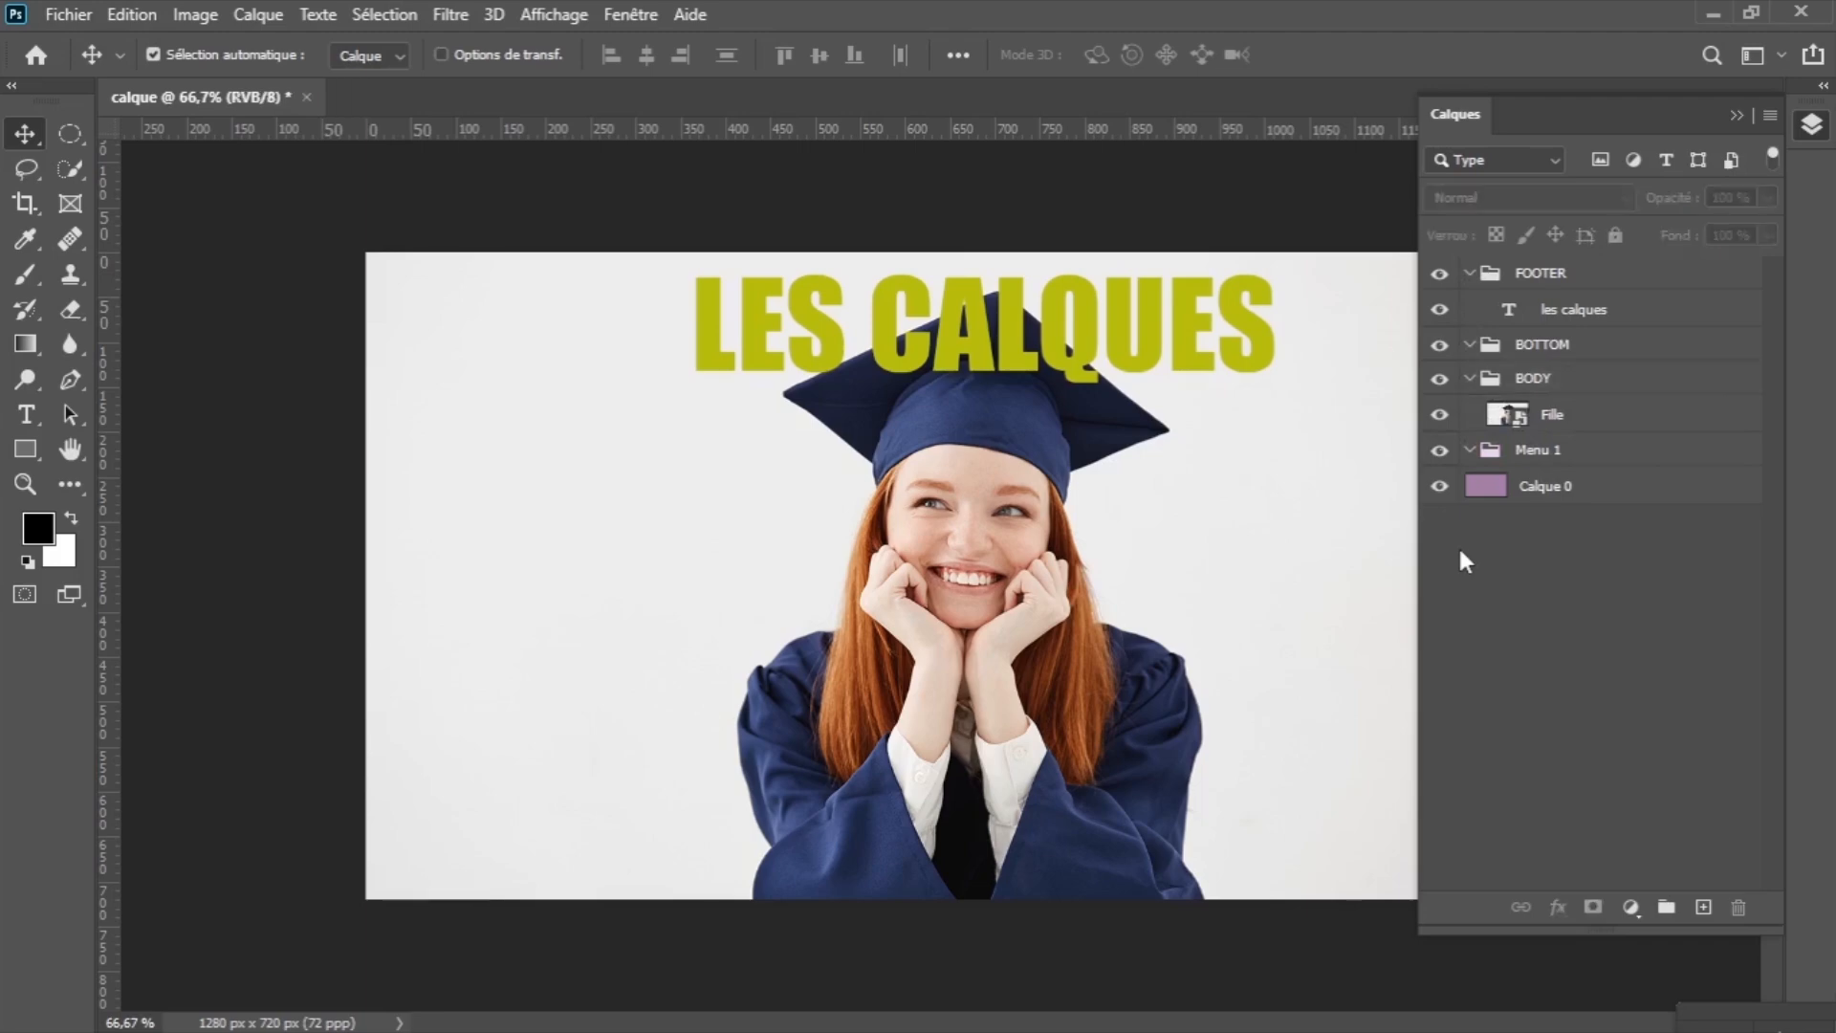
Select the FOOTER group and collapse the FOOTER, BOTTOM and BODY groups.
left_click(1492, 273)
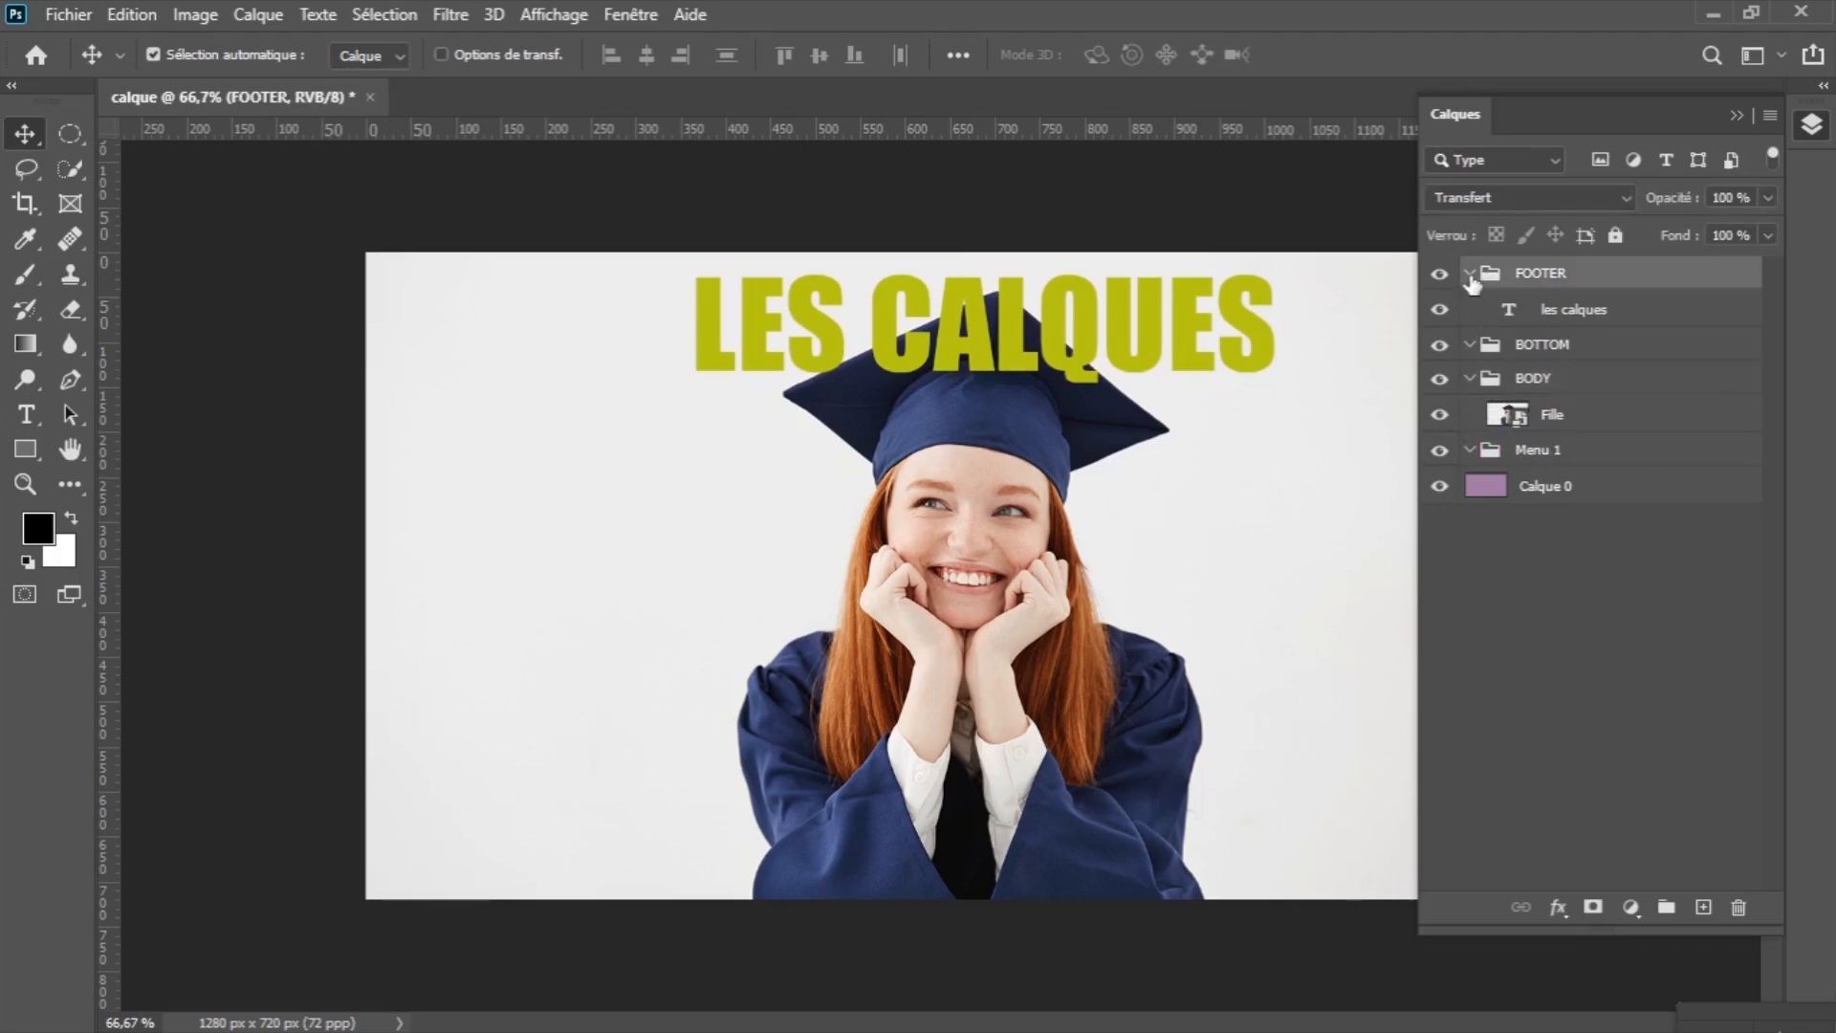
left_click(1469, 274)
left_click(1468, 308)
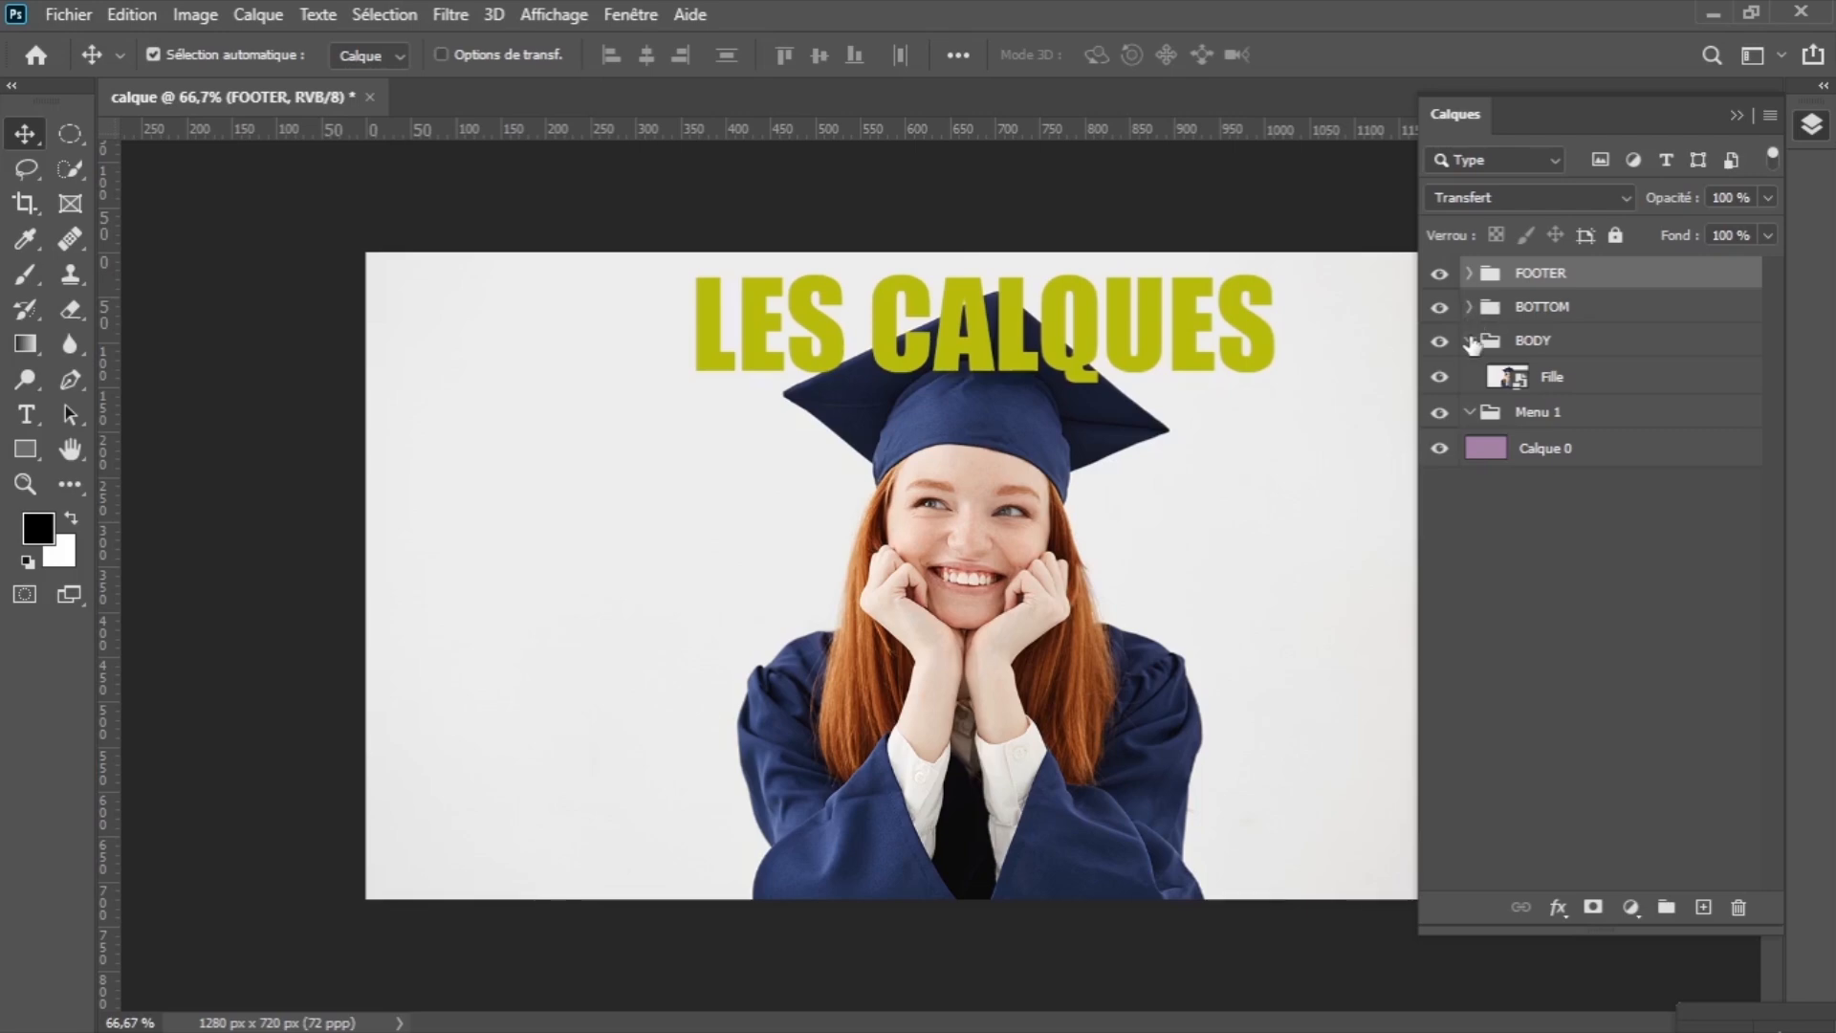
left_click(1469, 342)
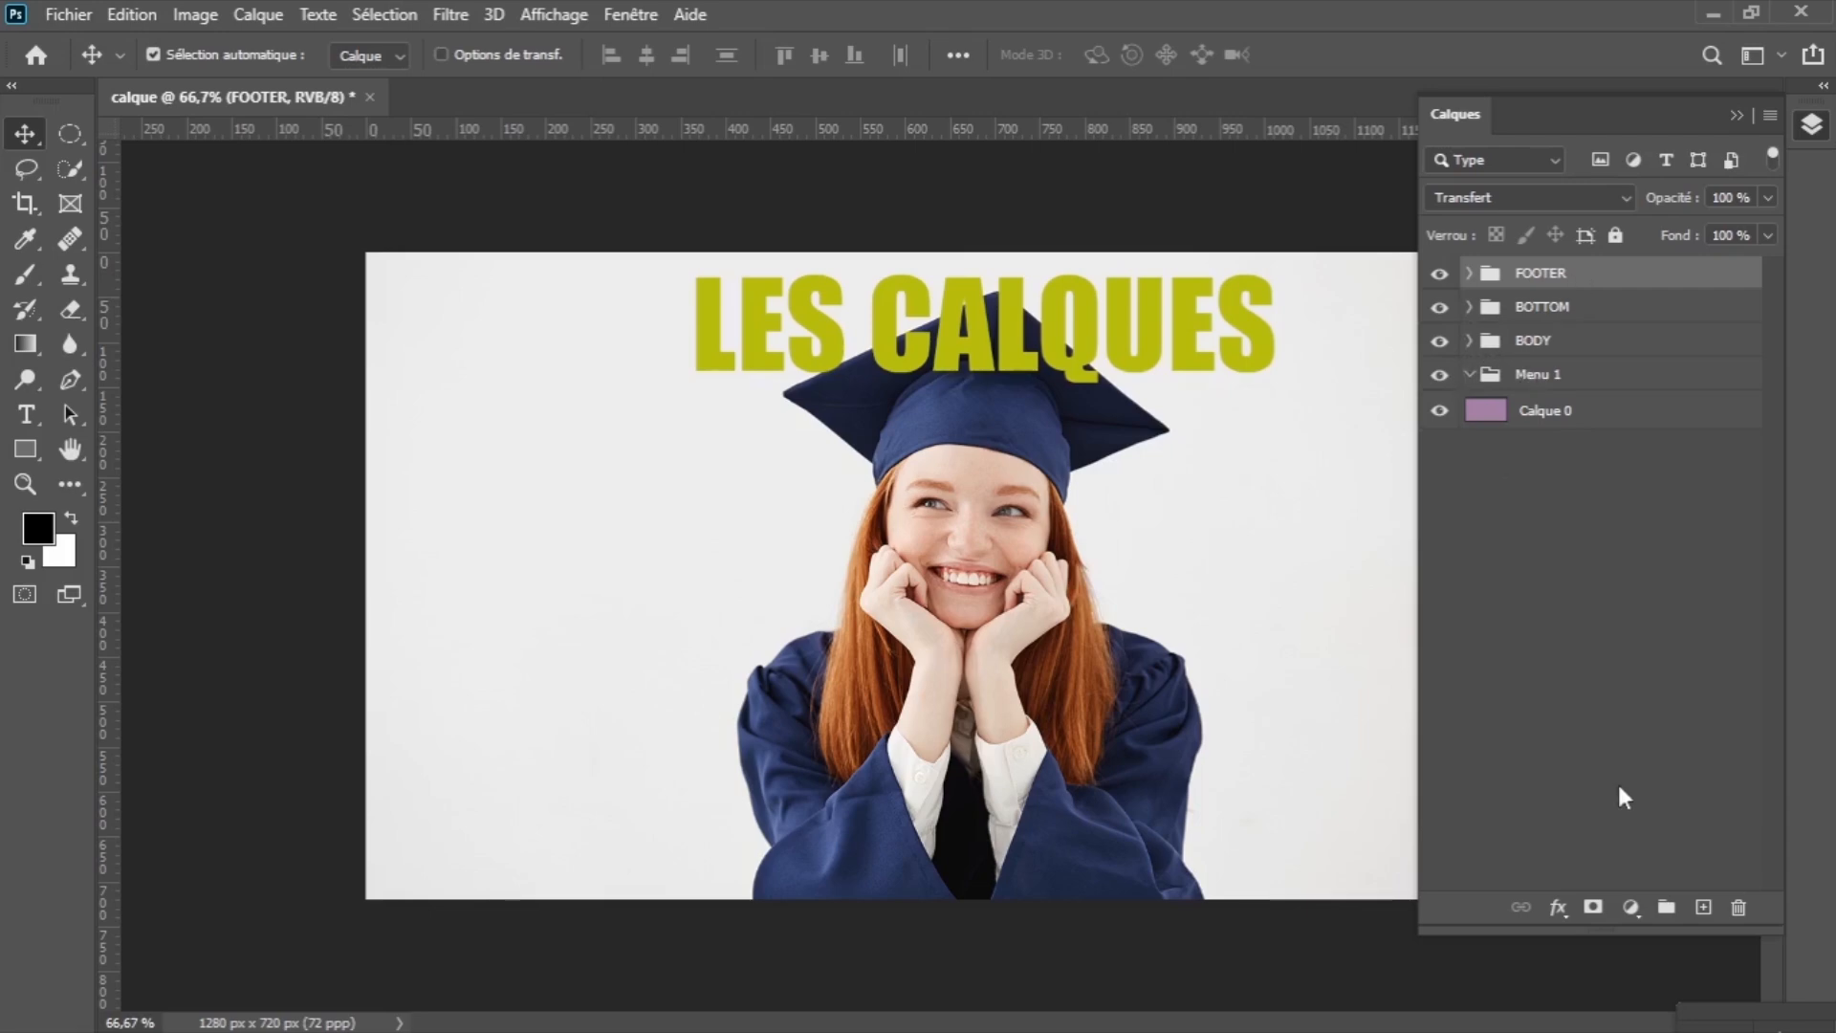
Create a new layer group above FOOTER and name it "SITE".
left_click(1663, 907)
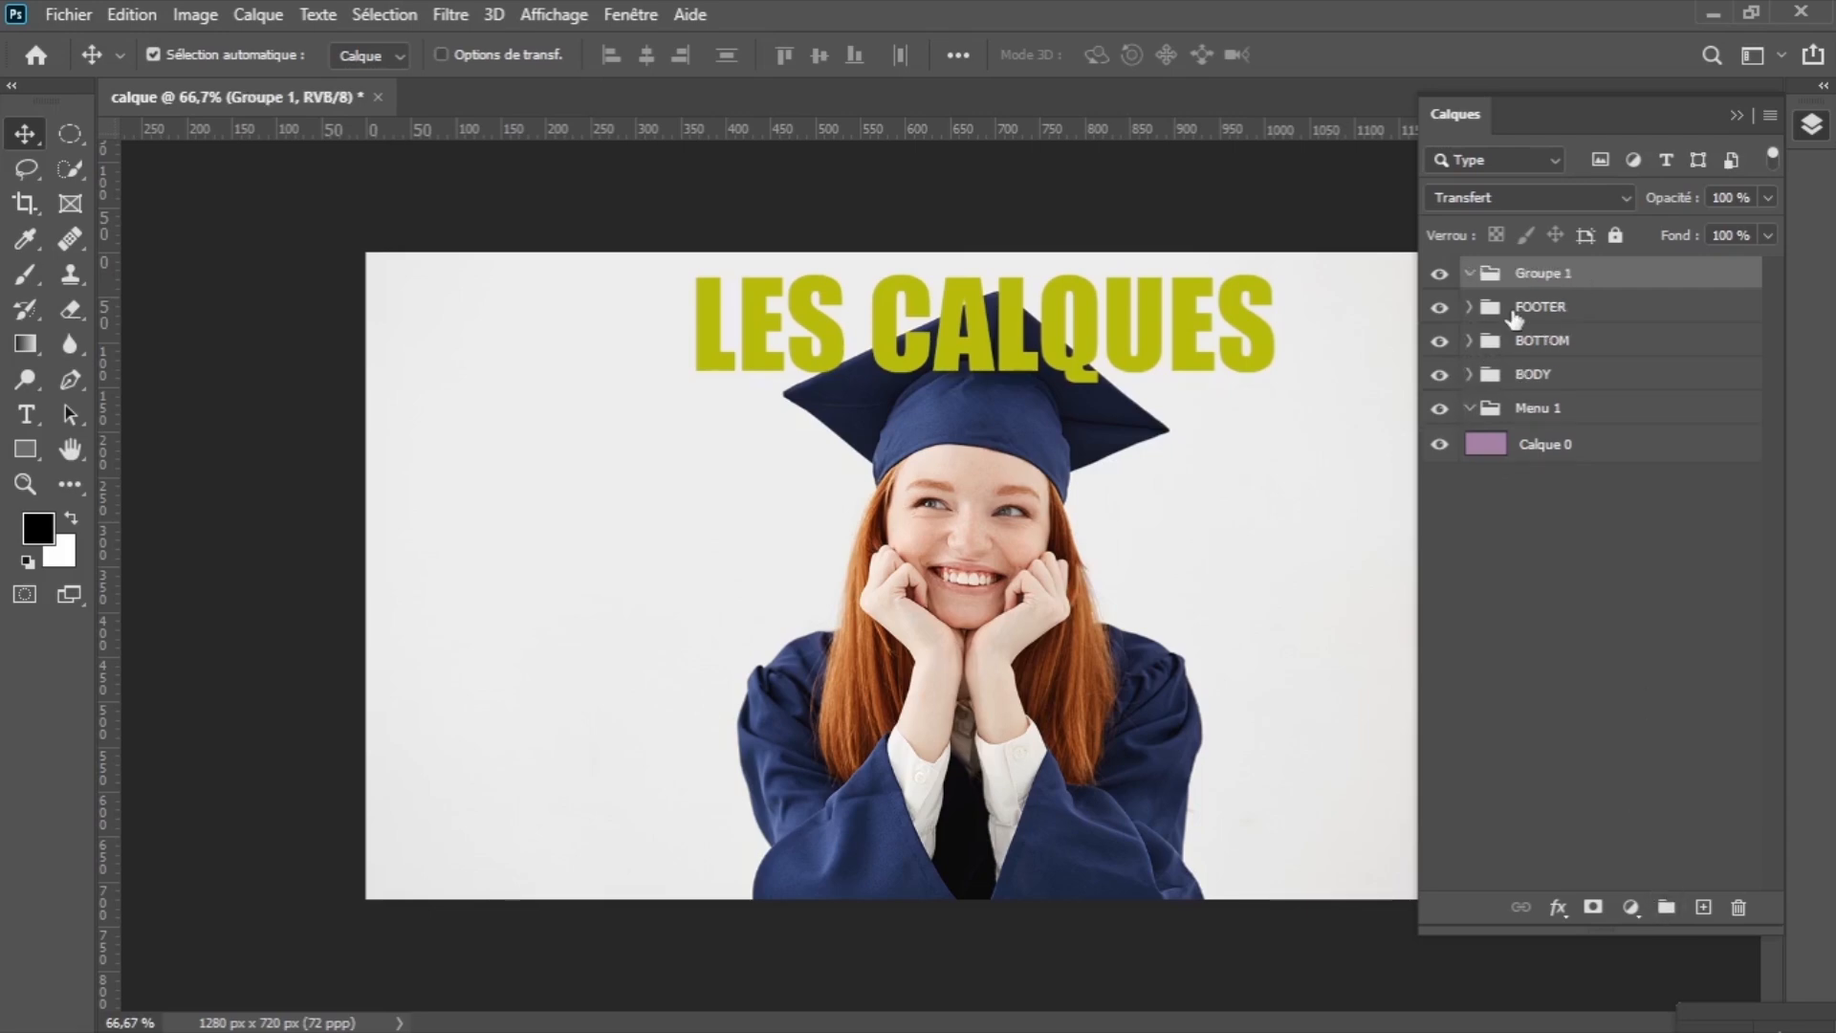
double_click(1550, 274)
type("s")
key("BackSpace")
type("SITE")
left_click(1561, 590)
left_click(1556, 594)
Put all the section groups inside SITE, with BOTTOM renamed "TOP BAR", ordered Menu 1, TOP BAR, BODY, FOOTER.
left_click(1492, 314)
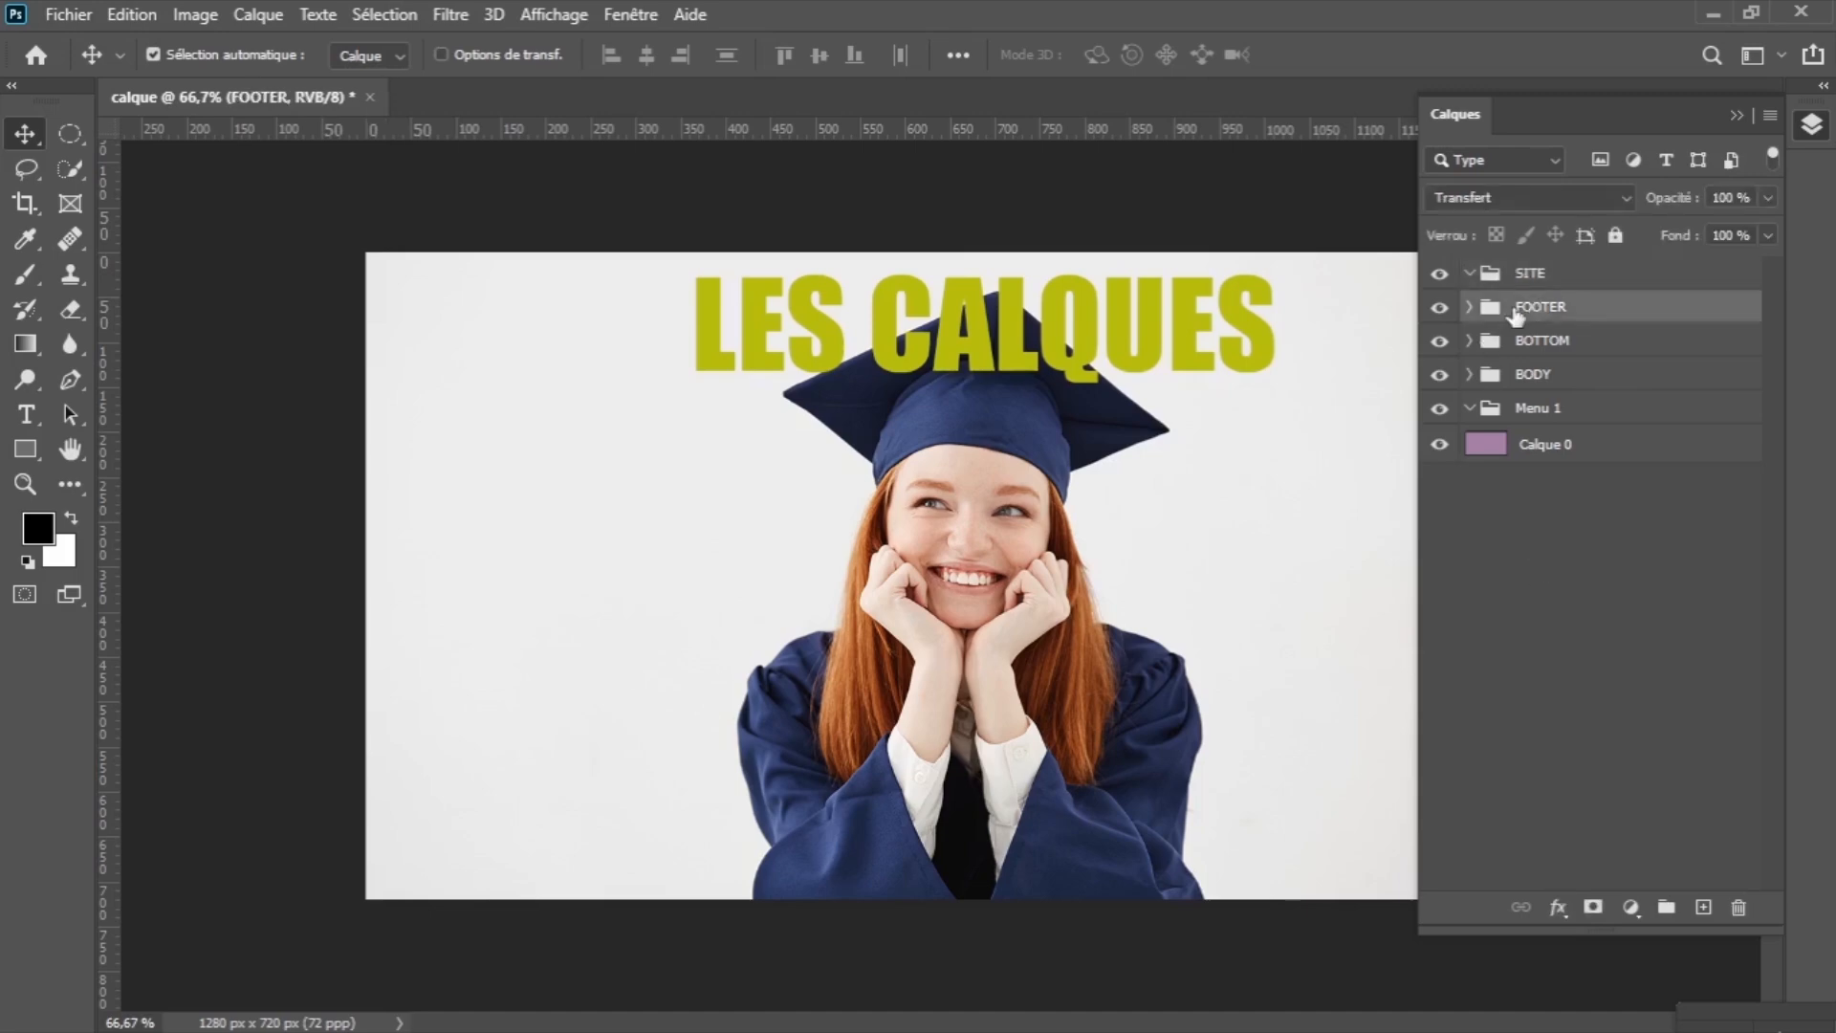
left_click_drag(1494, 319, 1501, 276)
left_click_drag(1490, 373, 1572, 308)
left_click(1541, 417)
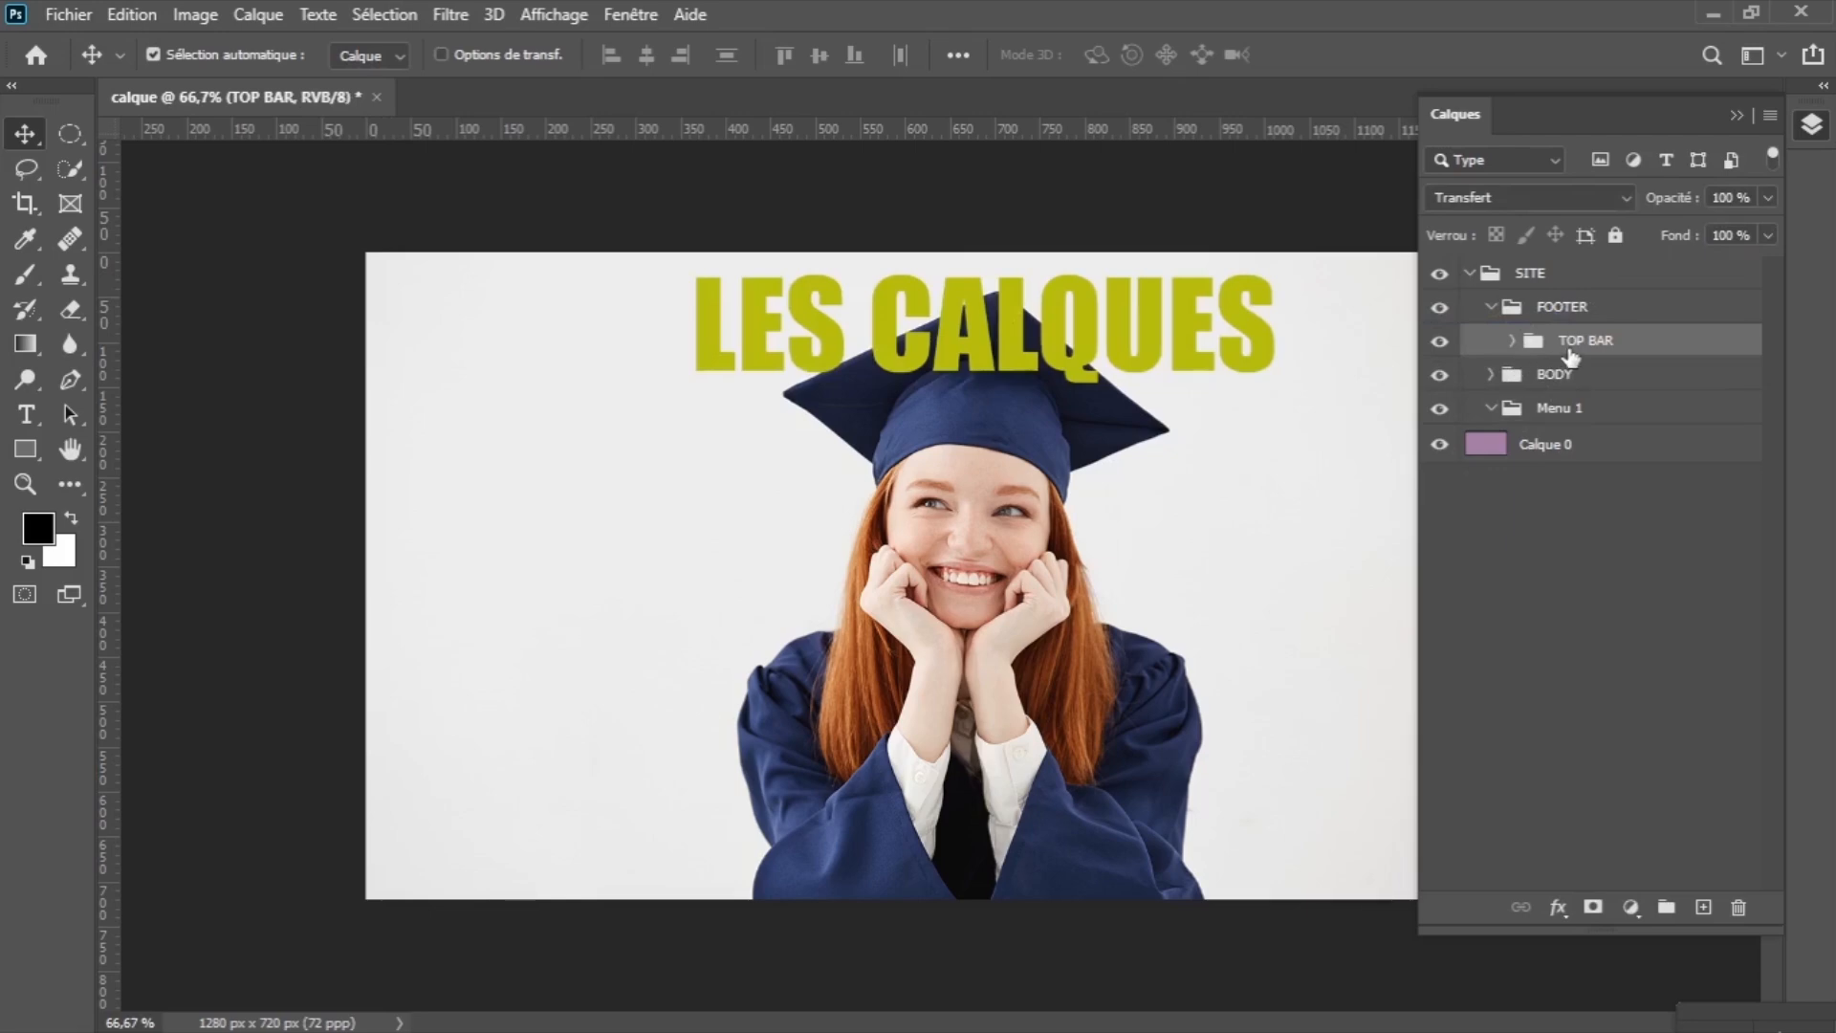
left_click_drag(1548, 344, 1549, 283)
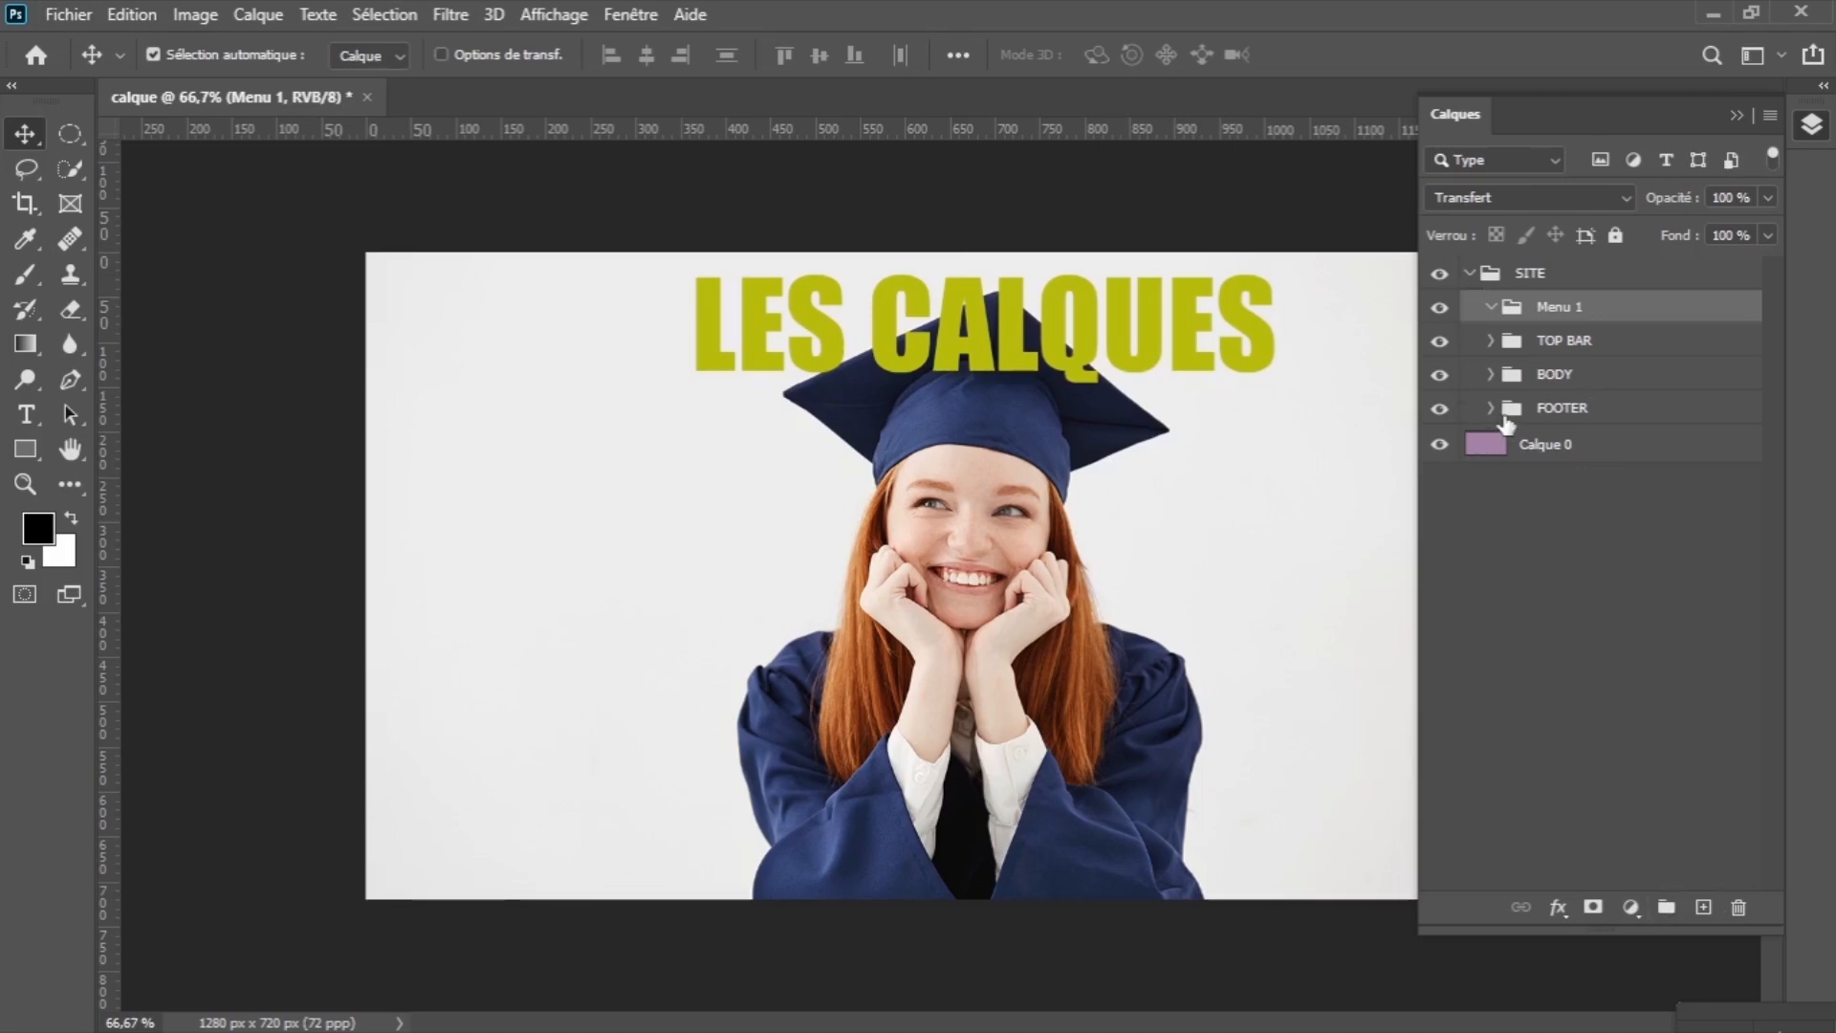
Move the TOP BAR group above Menu 1 inside SITE, and collapse the SITE group.
left_click(1482, 275)
left_click(1470, 274)
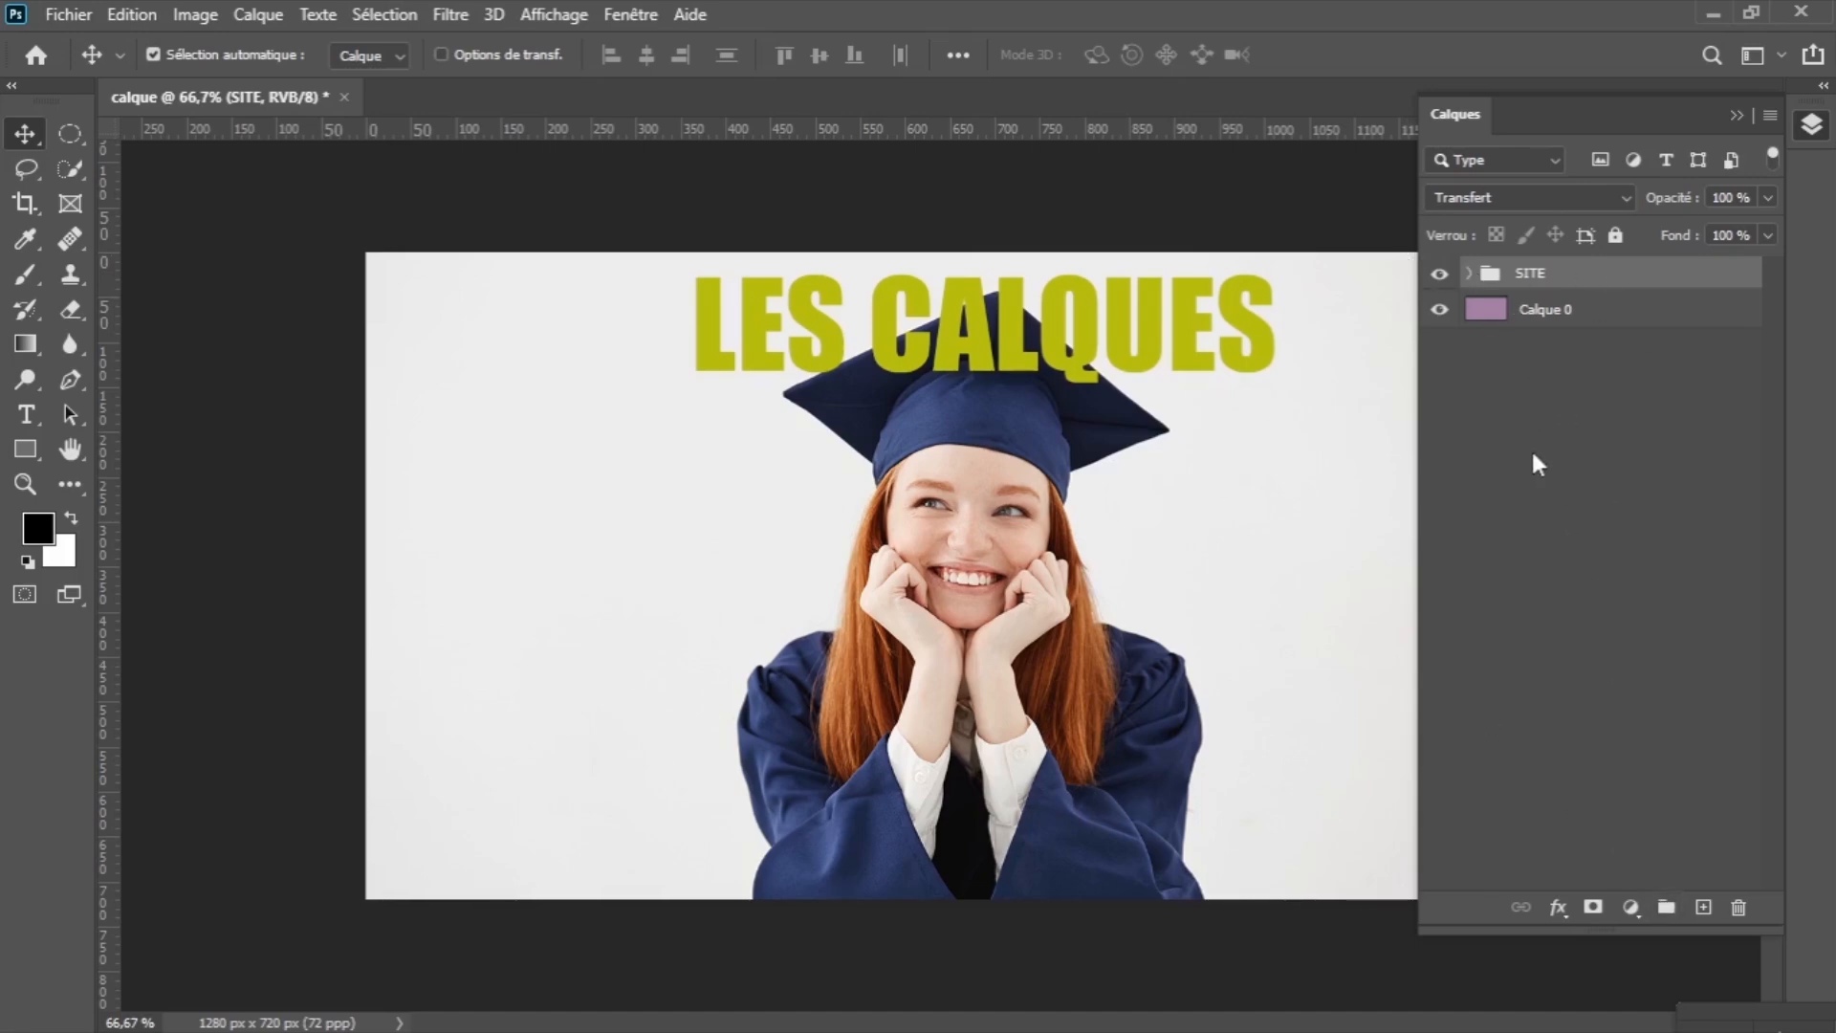
left_click(1470, 275)
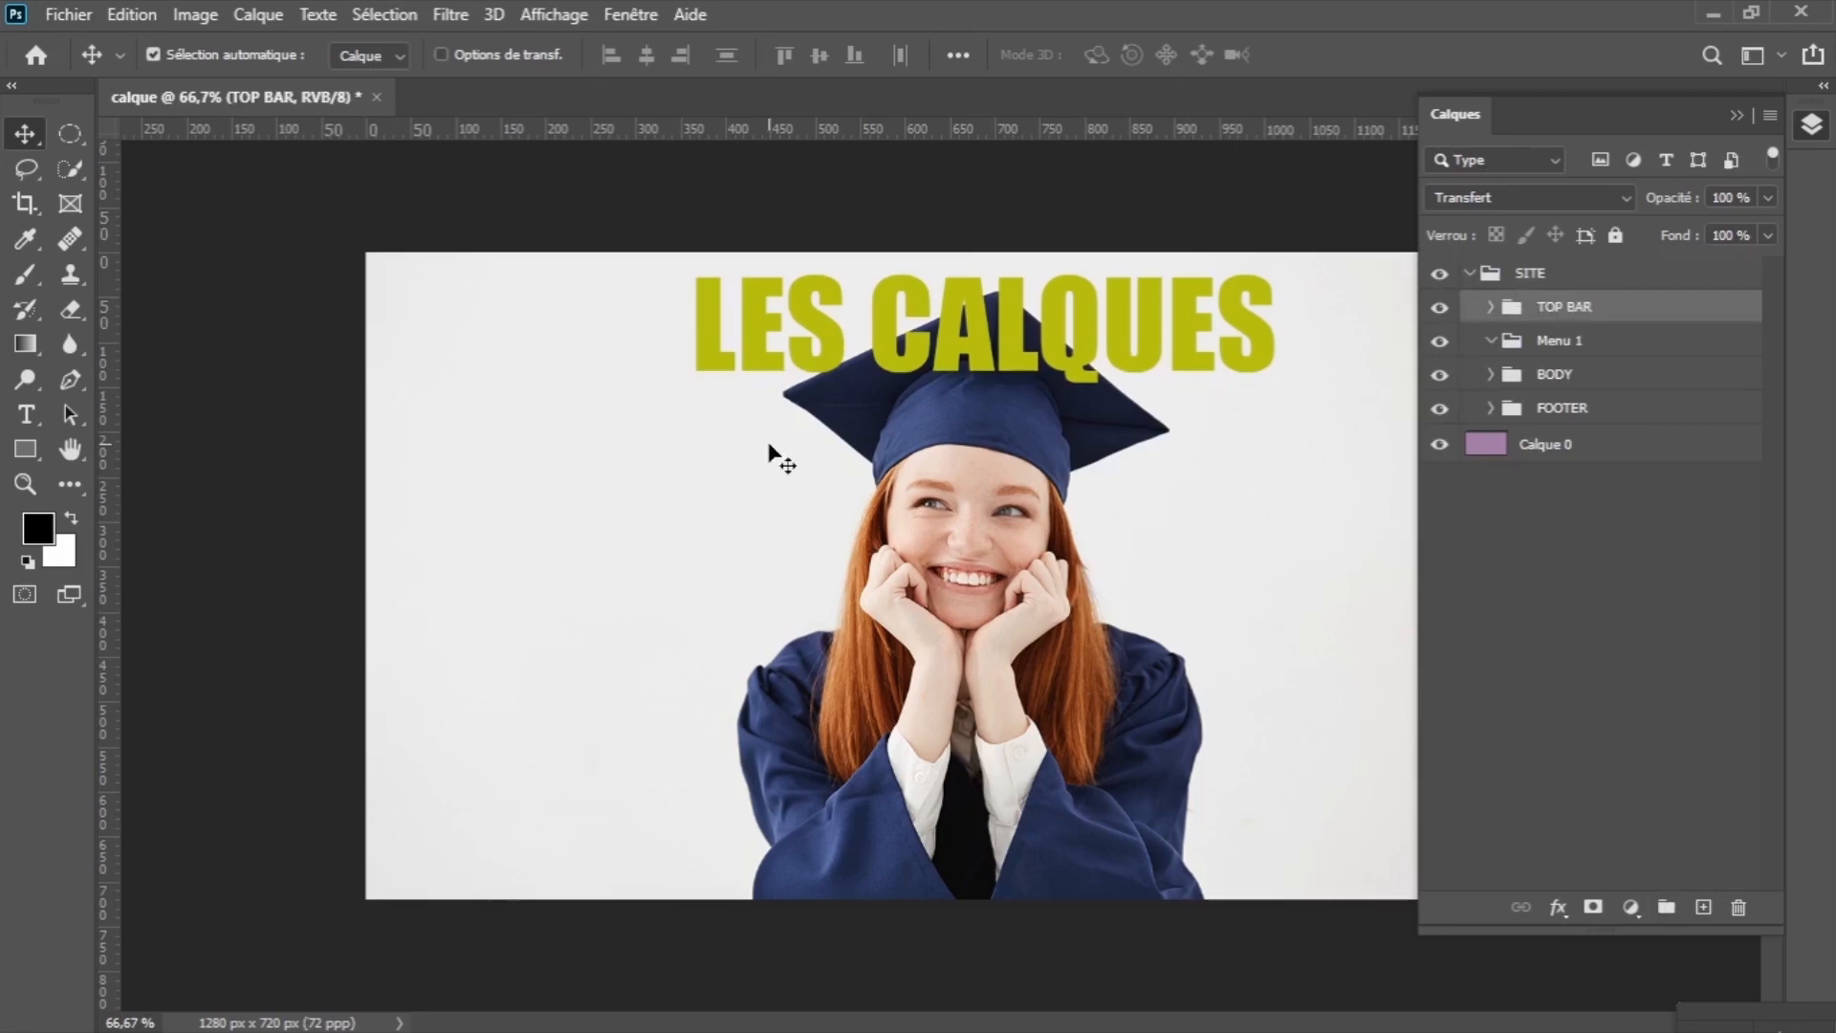
left_click(1460, 283)
left_click(1469, 275)
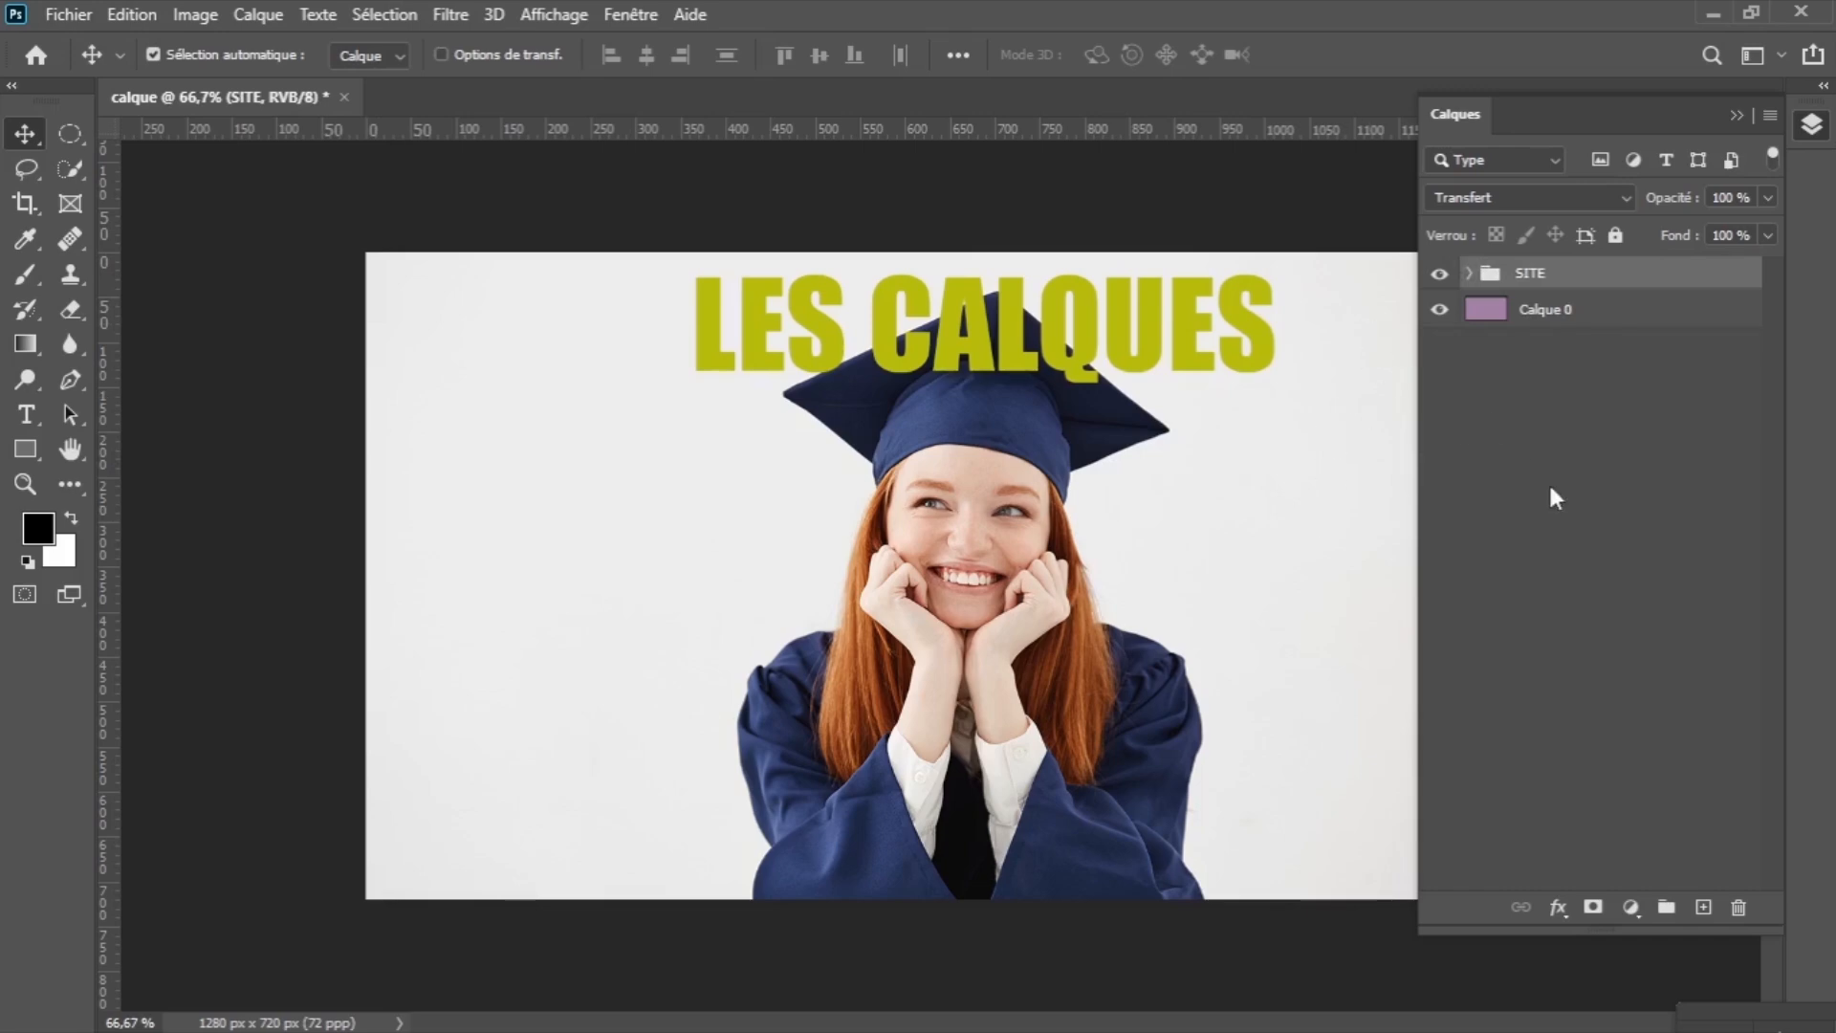
Create a new empty layer above the SITE group and hide the SITE group.
left_click(1612, 710)
left_click(1702, 907)
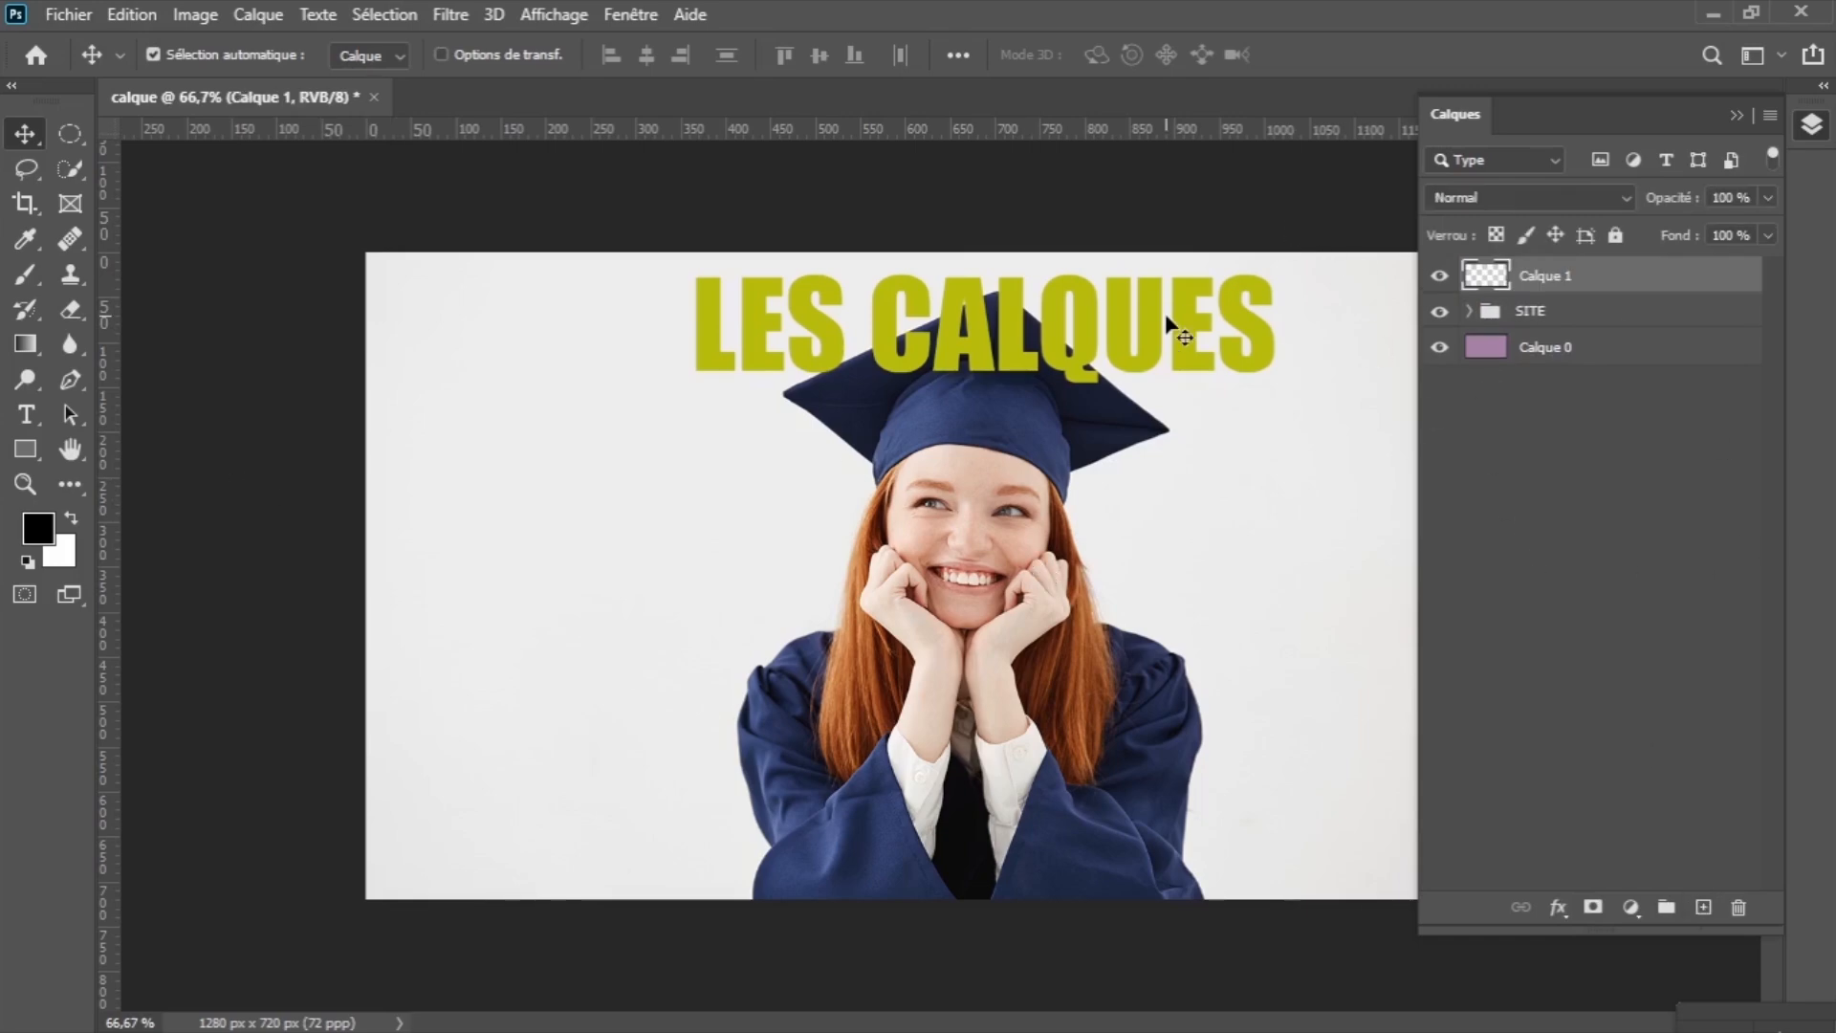
left_click(1439, 312)
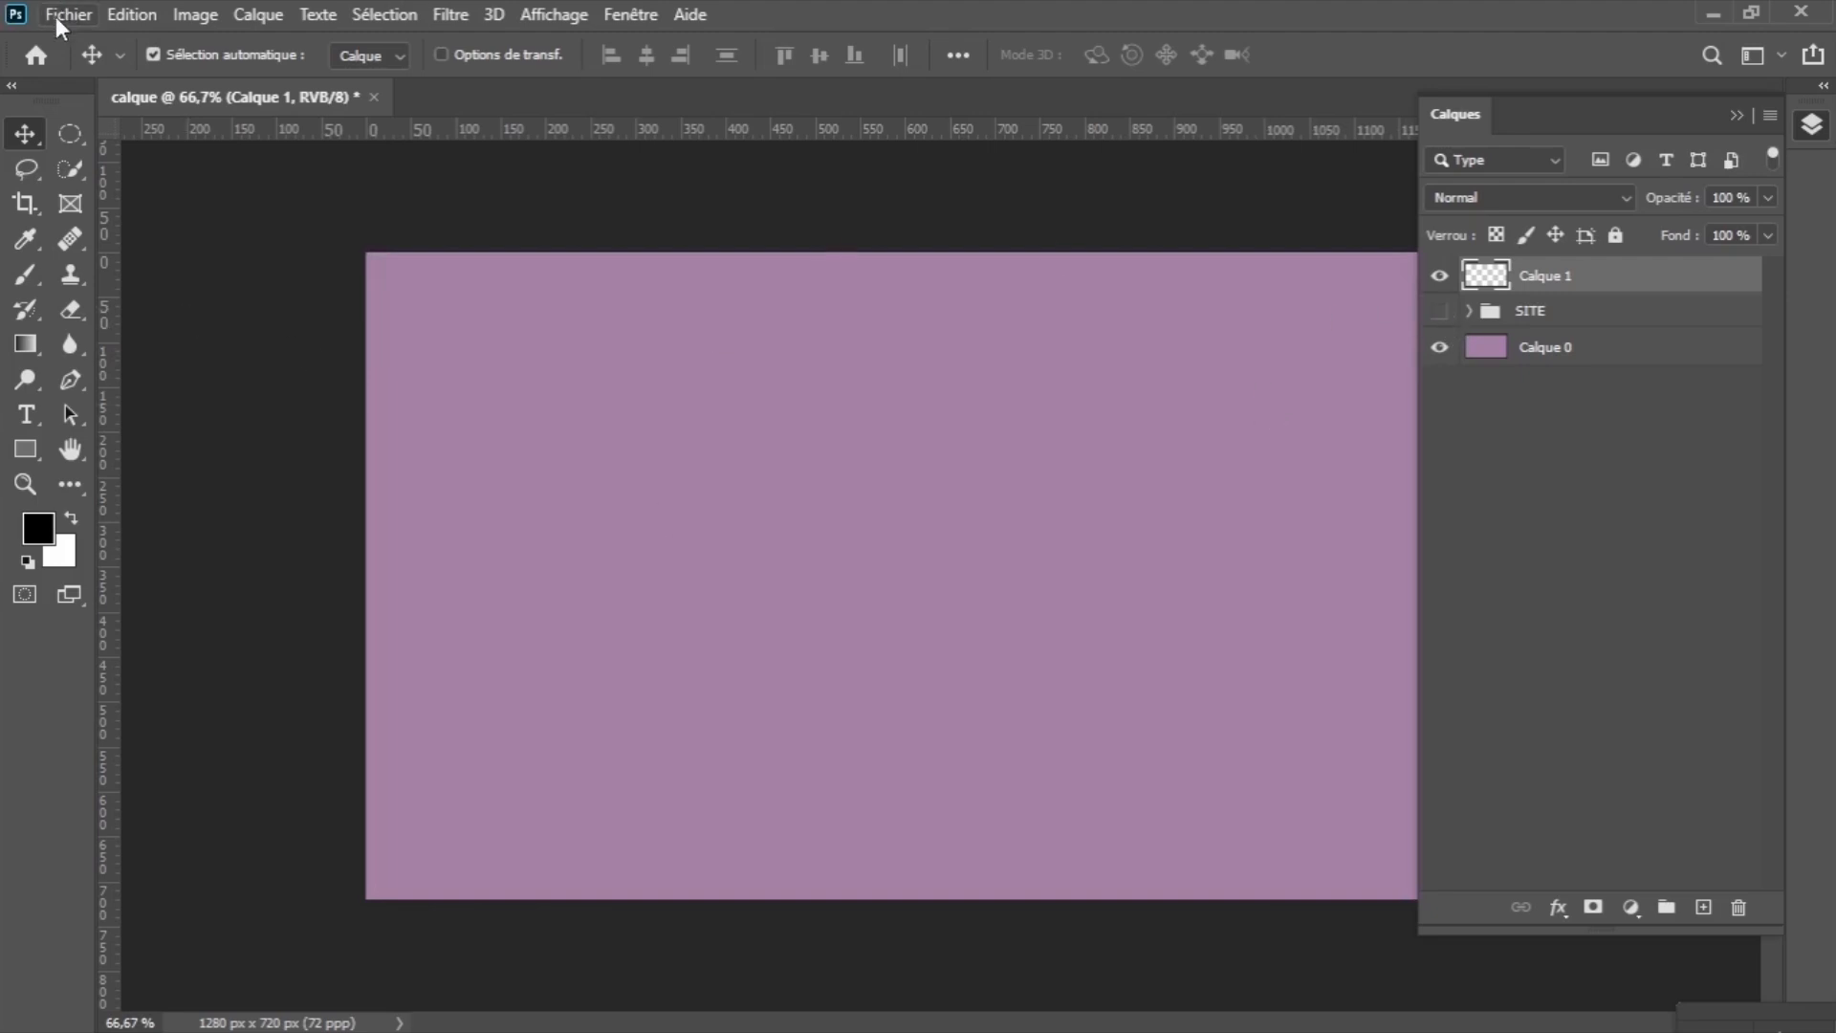
Fill the Calque 0 background layer with the very light pink color #faf2fa at 100% opacity.
left_click(1522, 360)
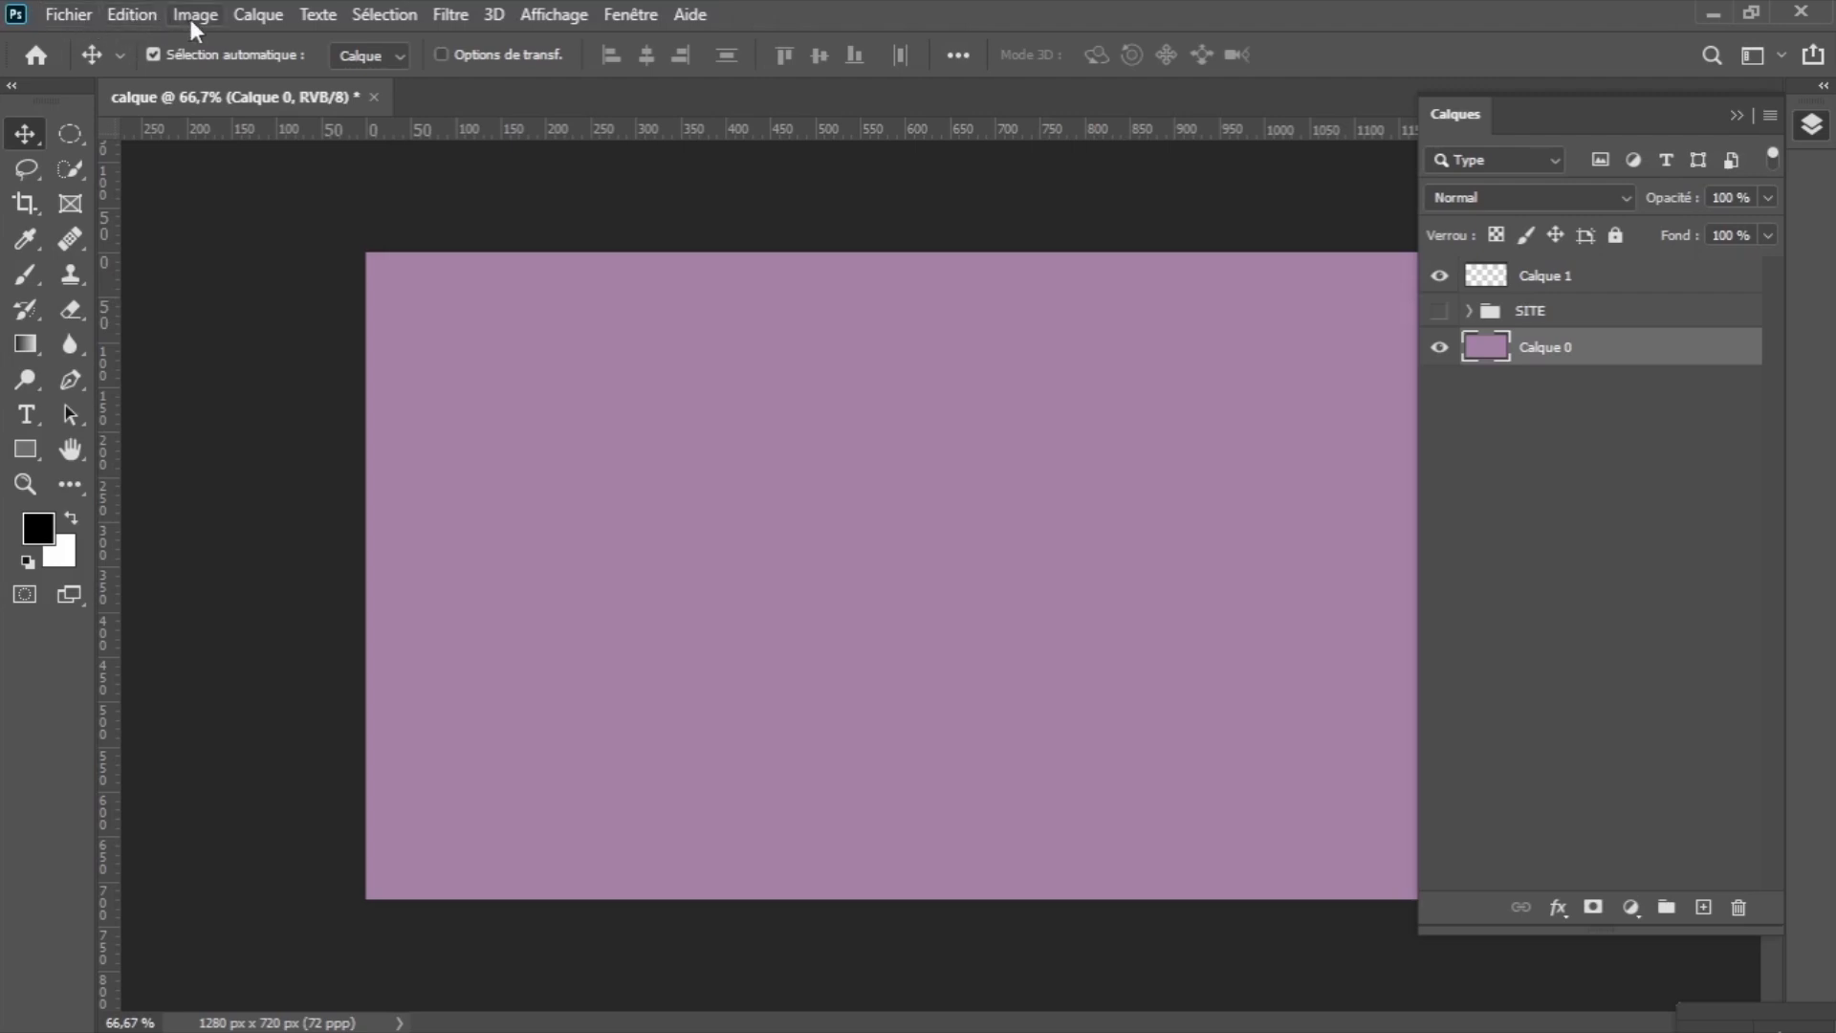
left_click(132, 14)
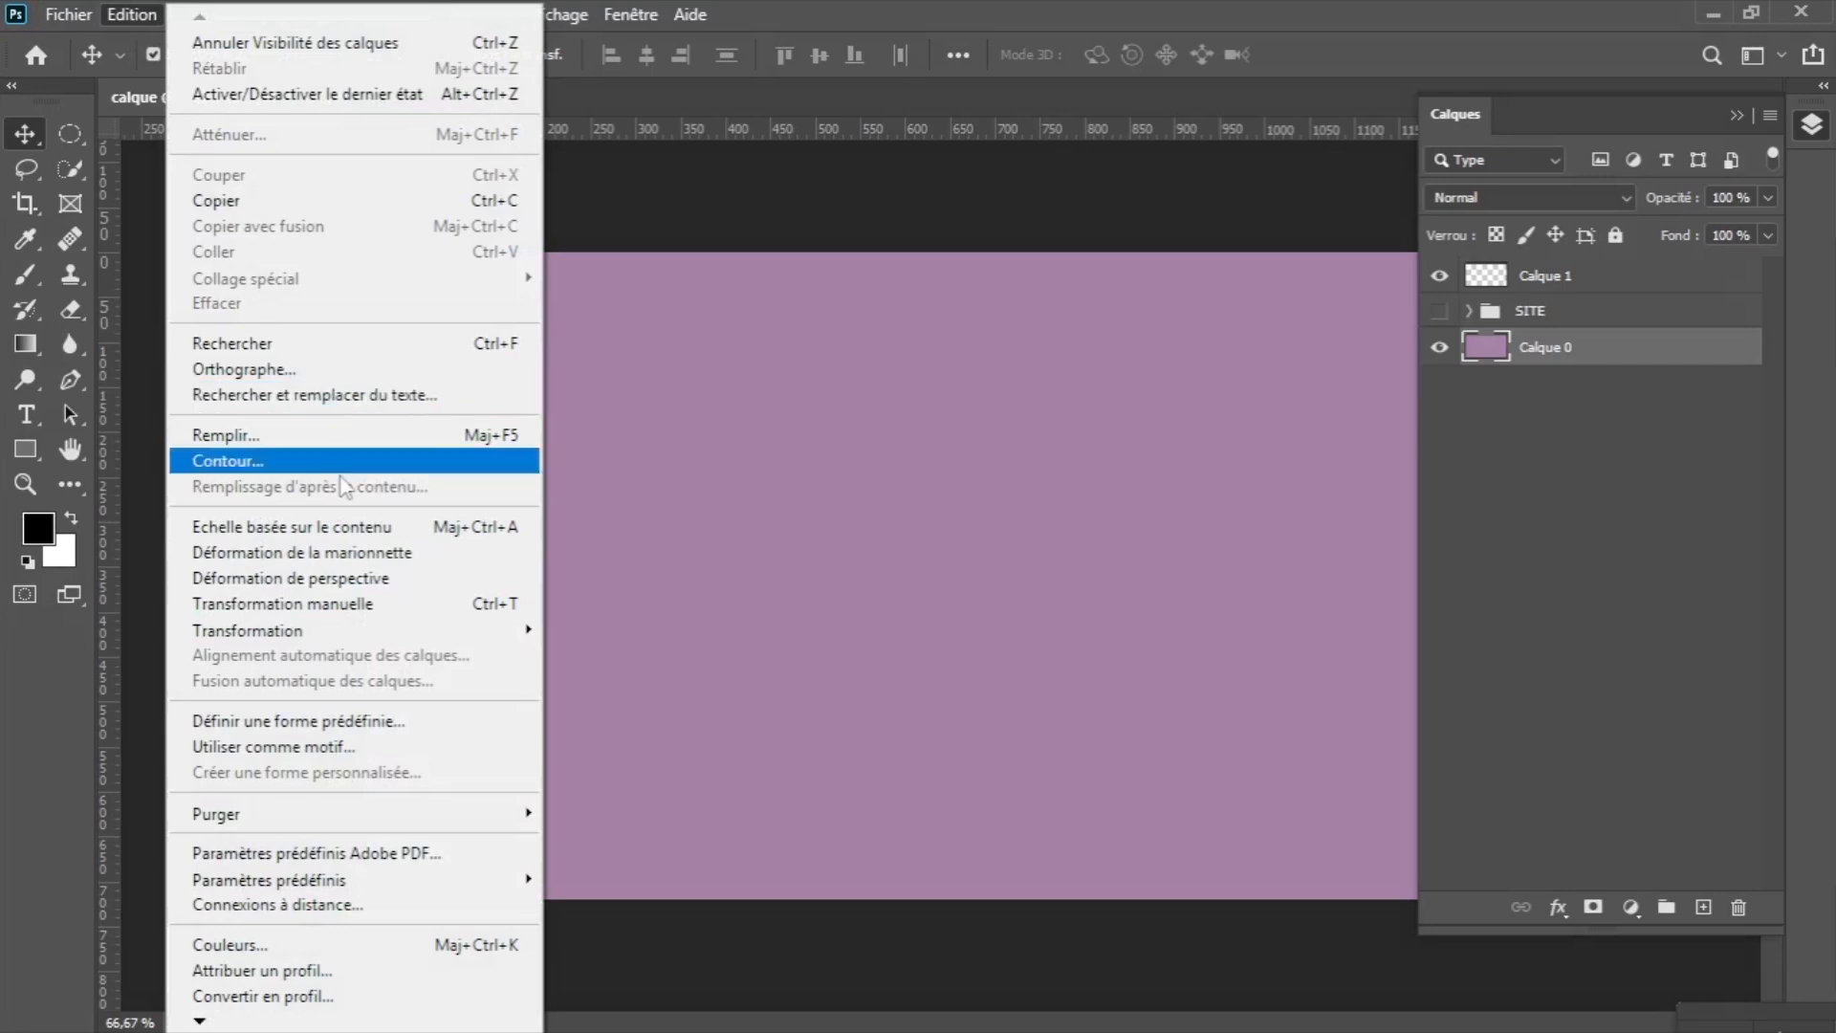
left_click(267, 435)
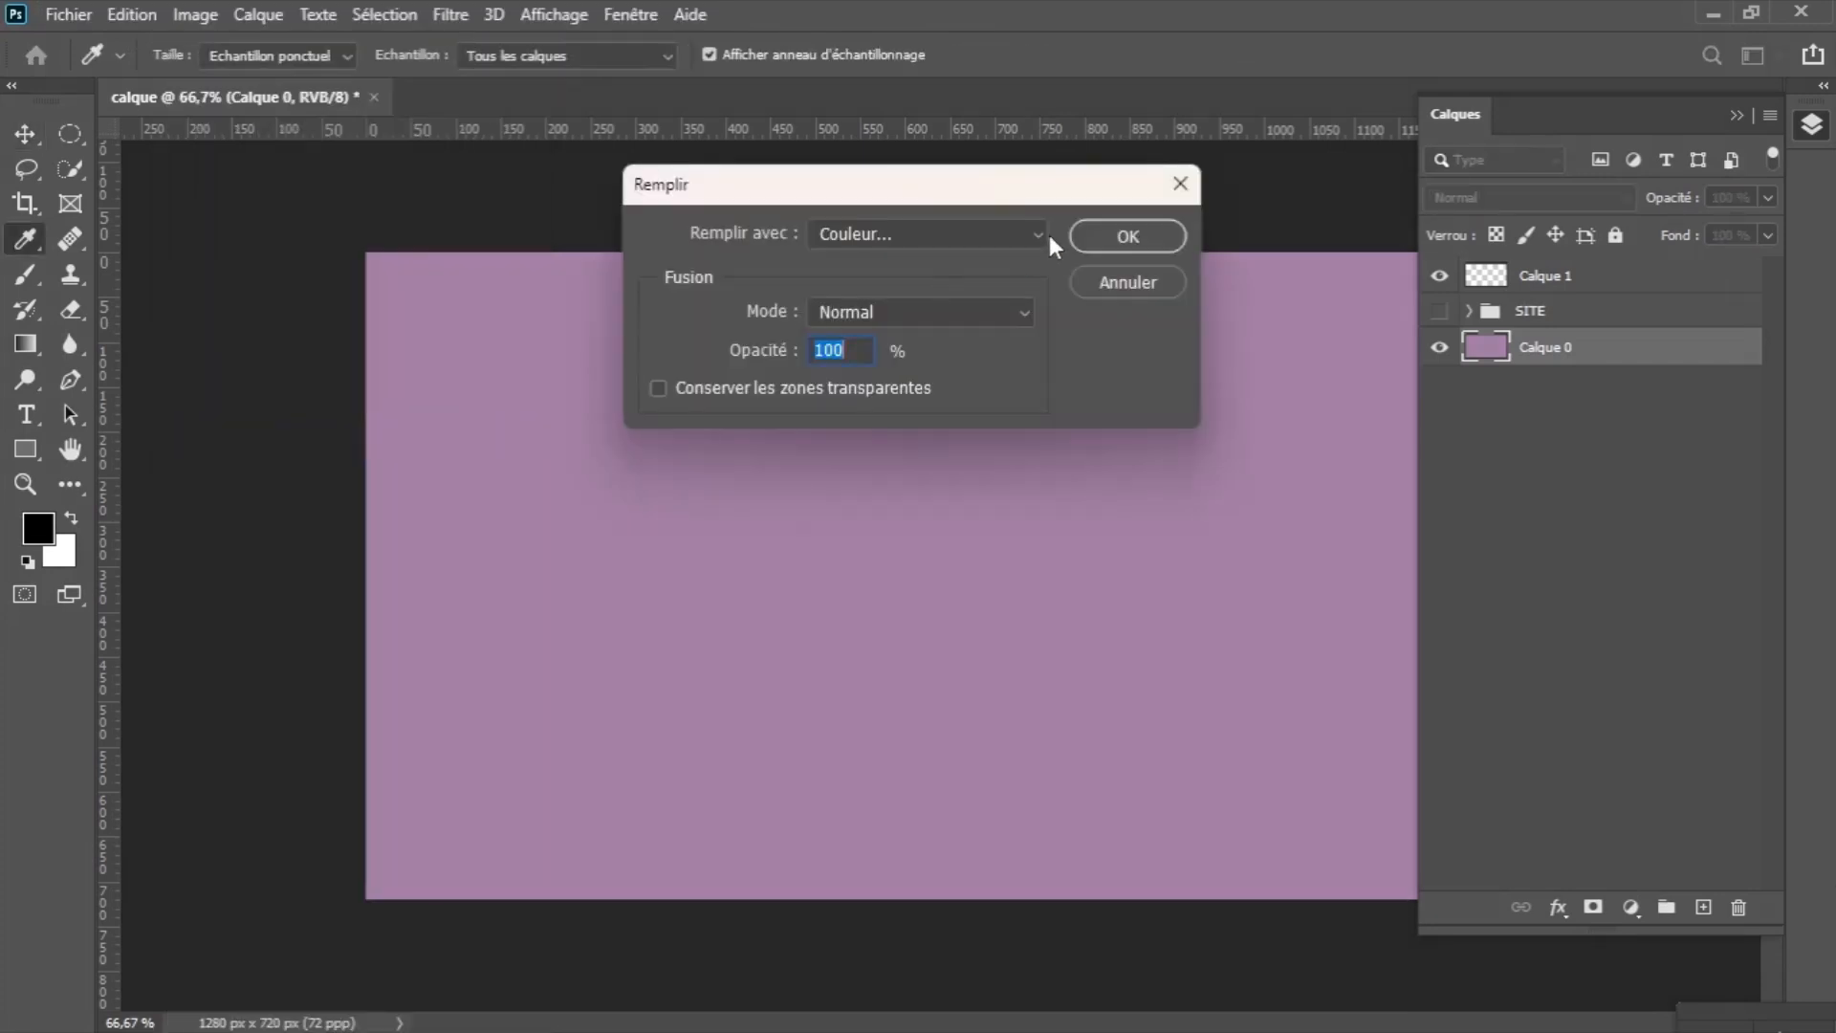
left_click(1040, 236)
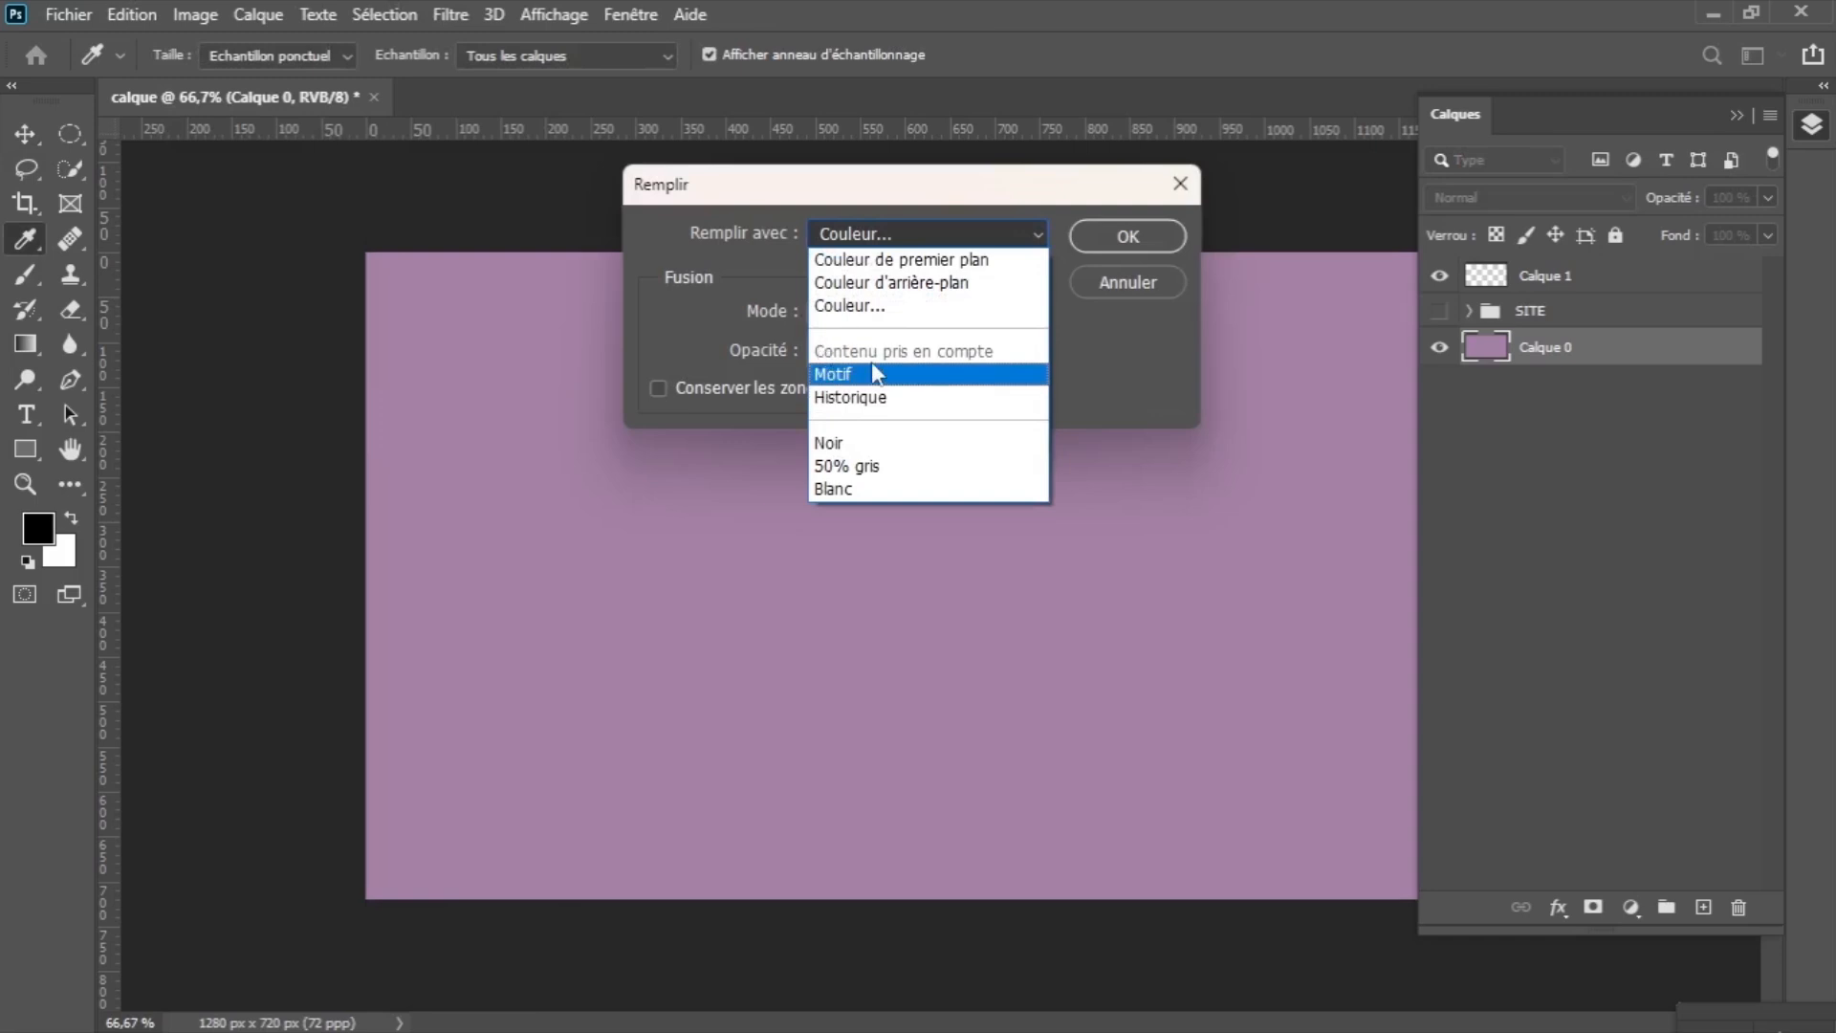
left_click(845, 304)
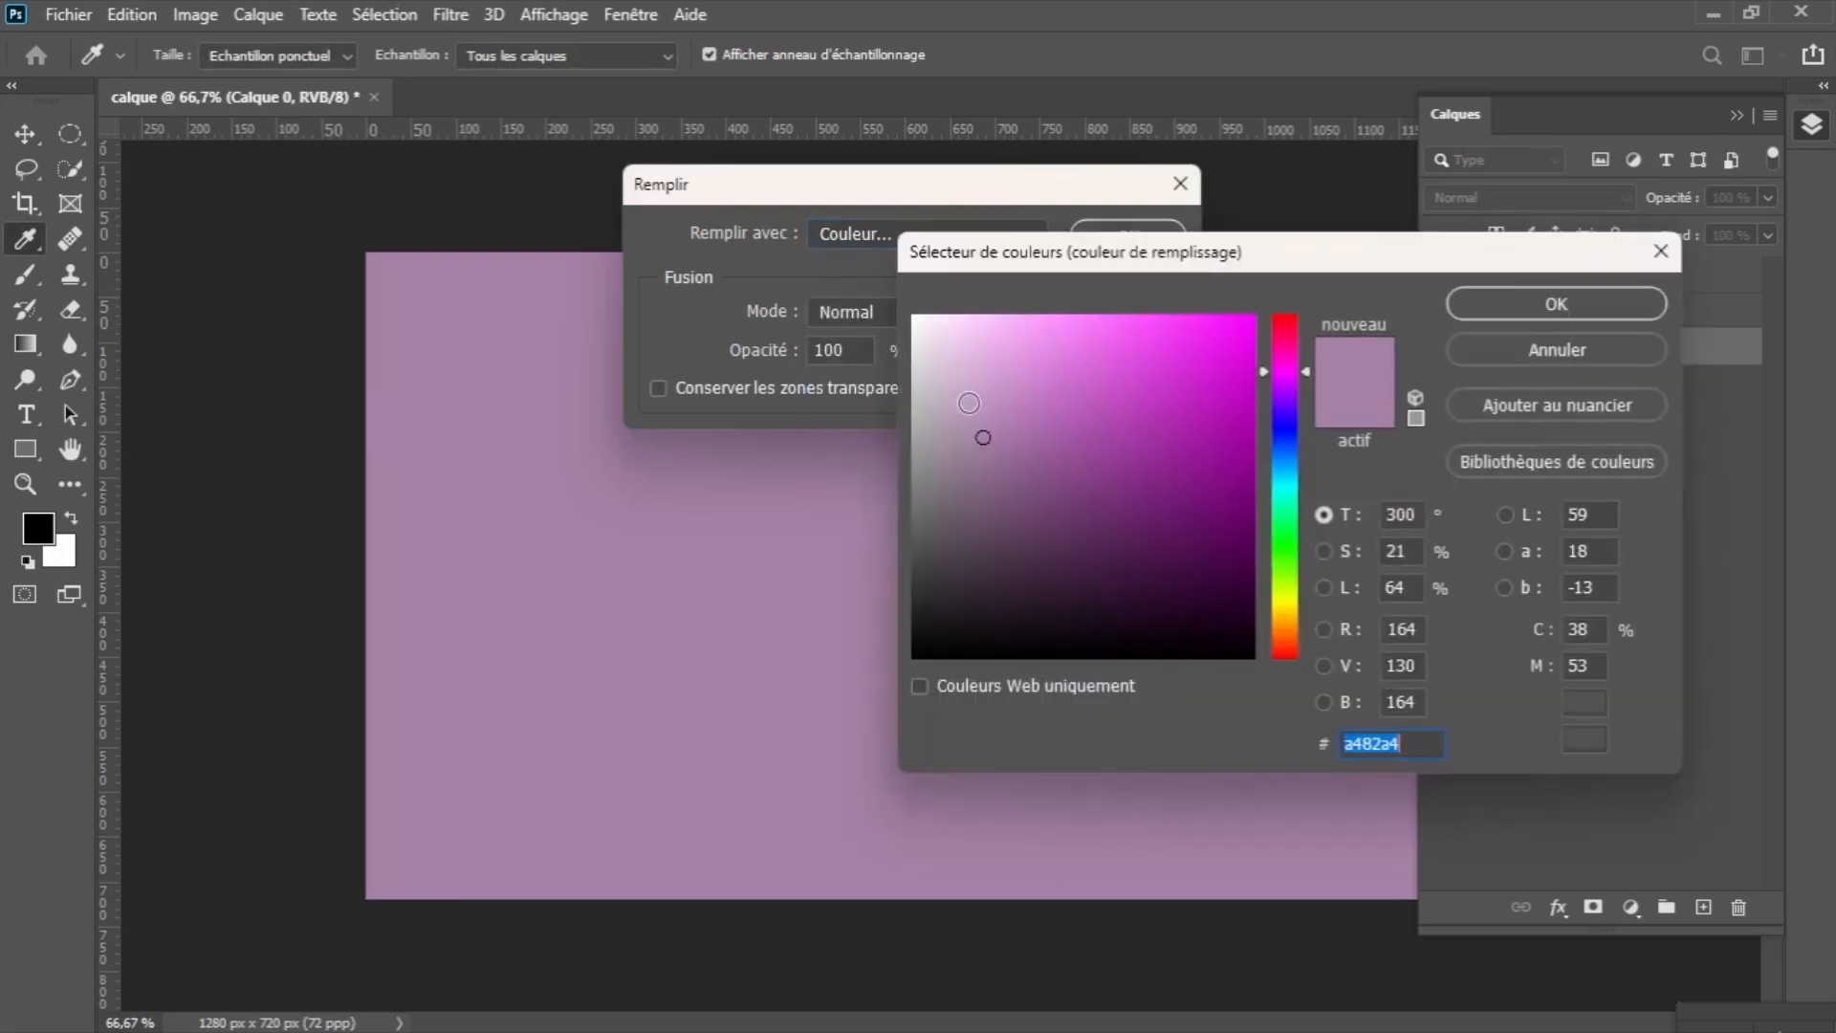
left_click(923, 322)
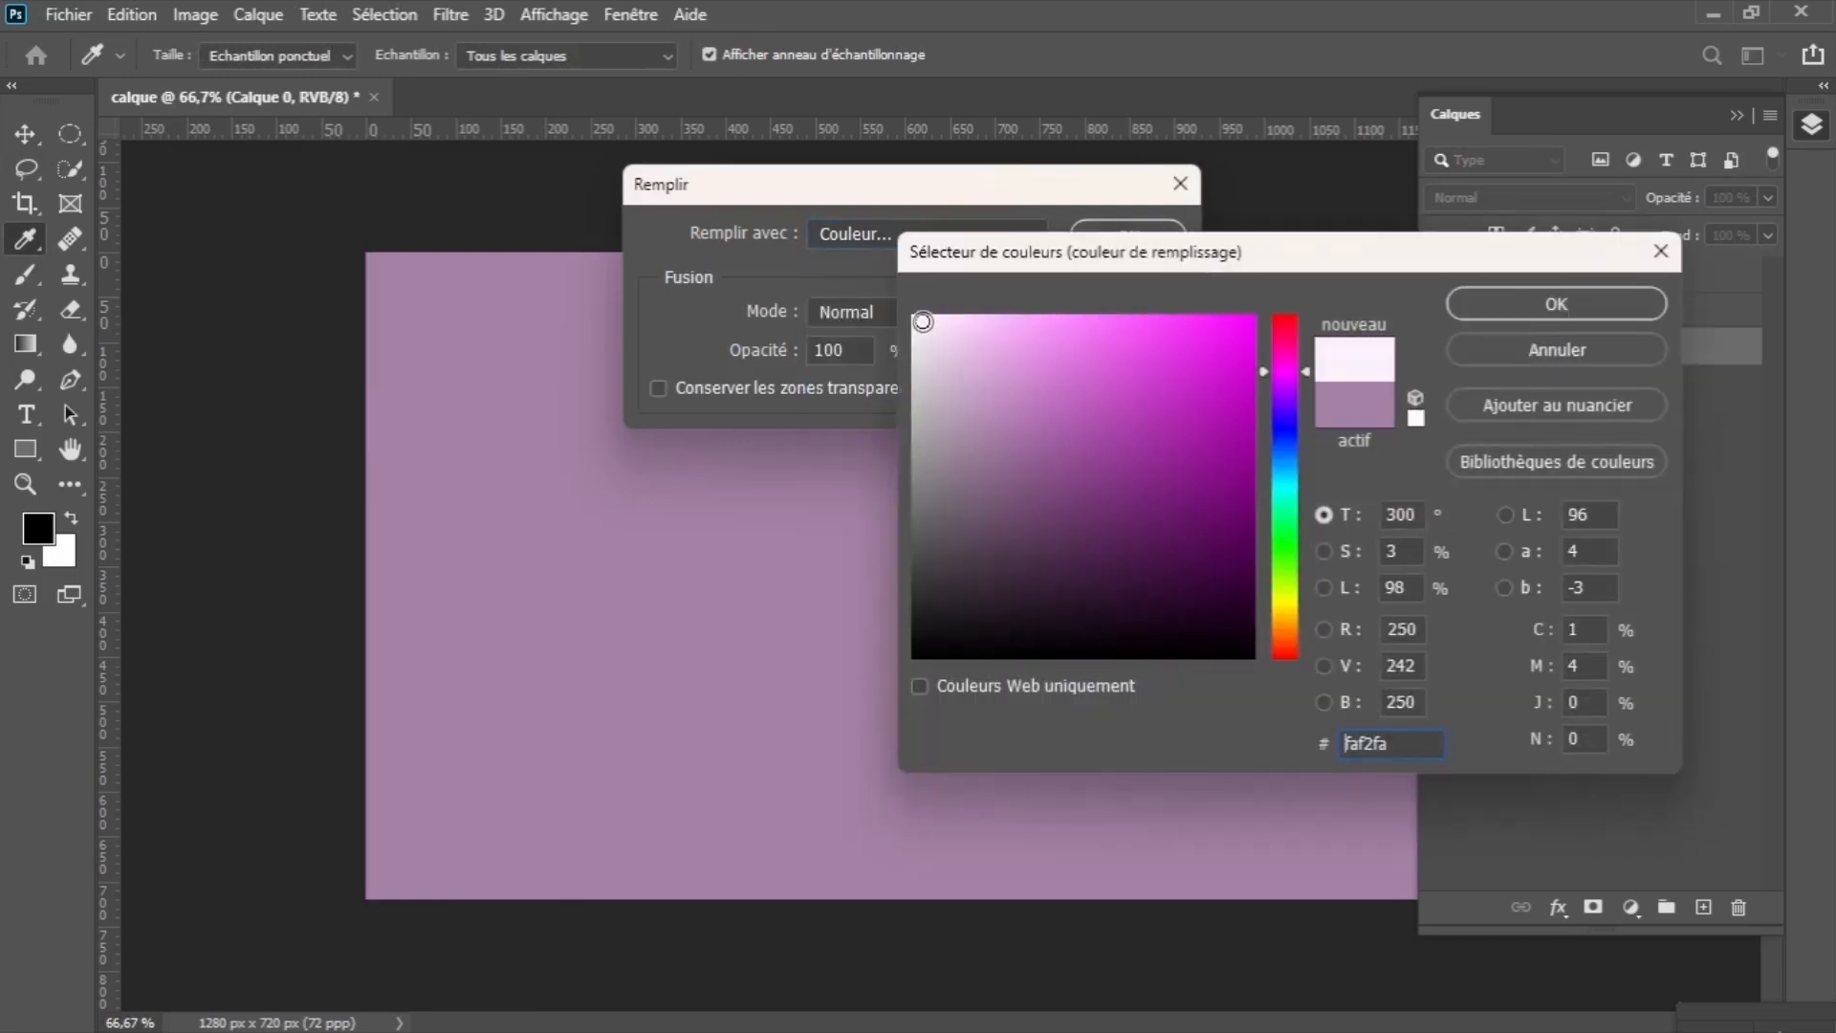
left_click(1541, 319)
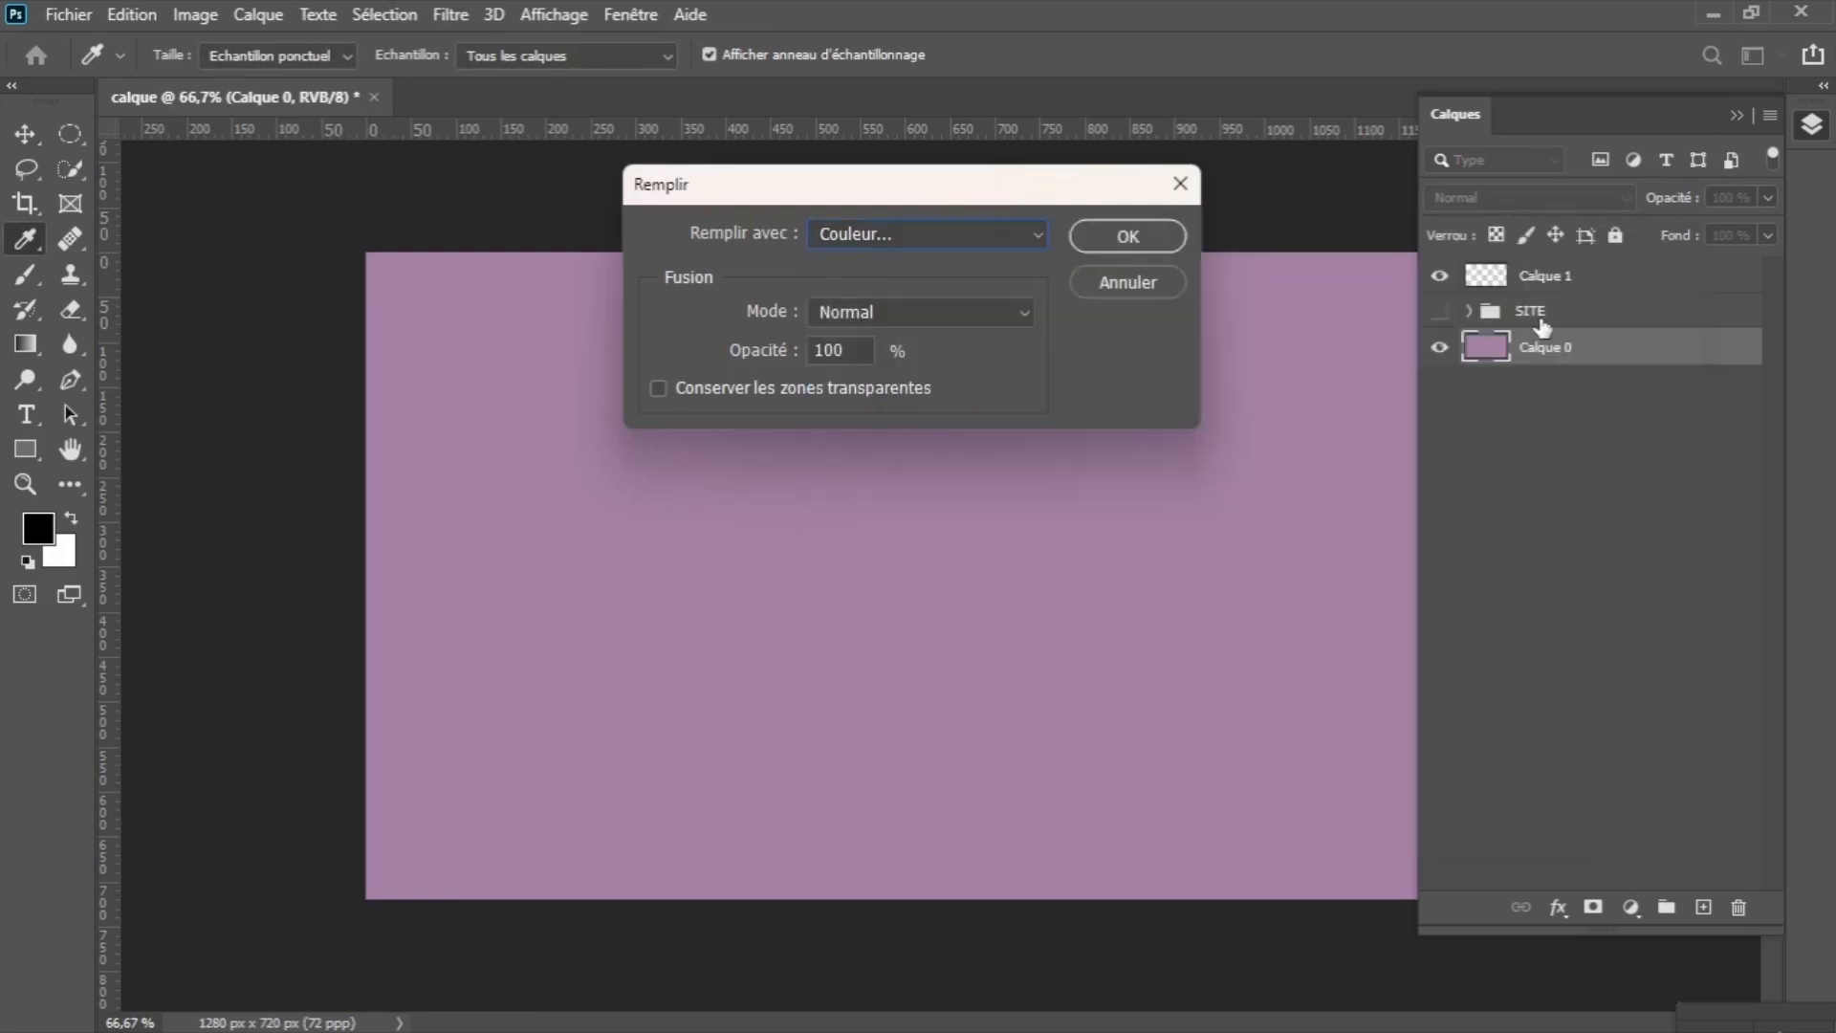
left_click(1129, 246)
key("v")
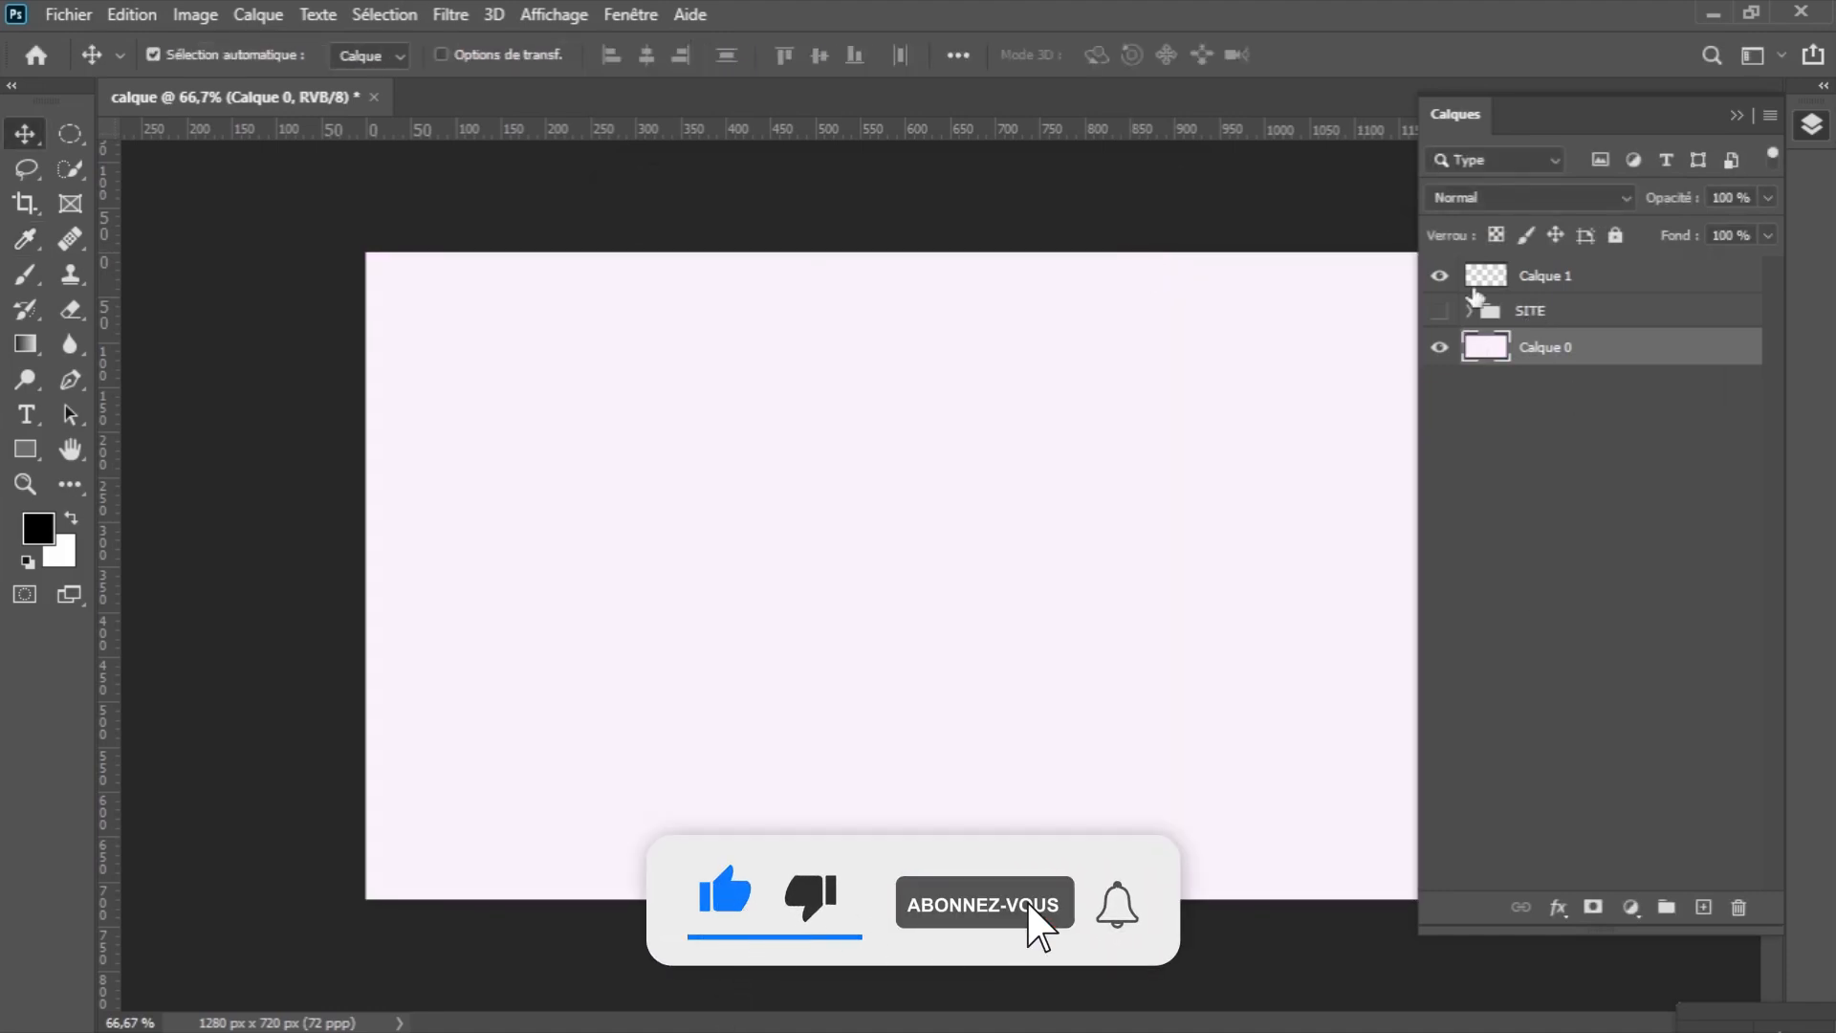
Add the title "LES CALQUES" in yellow-green Impact Regular, 132 pt, in the upper part of the canvas.
left_click(1577, 275)
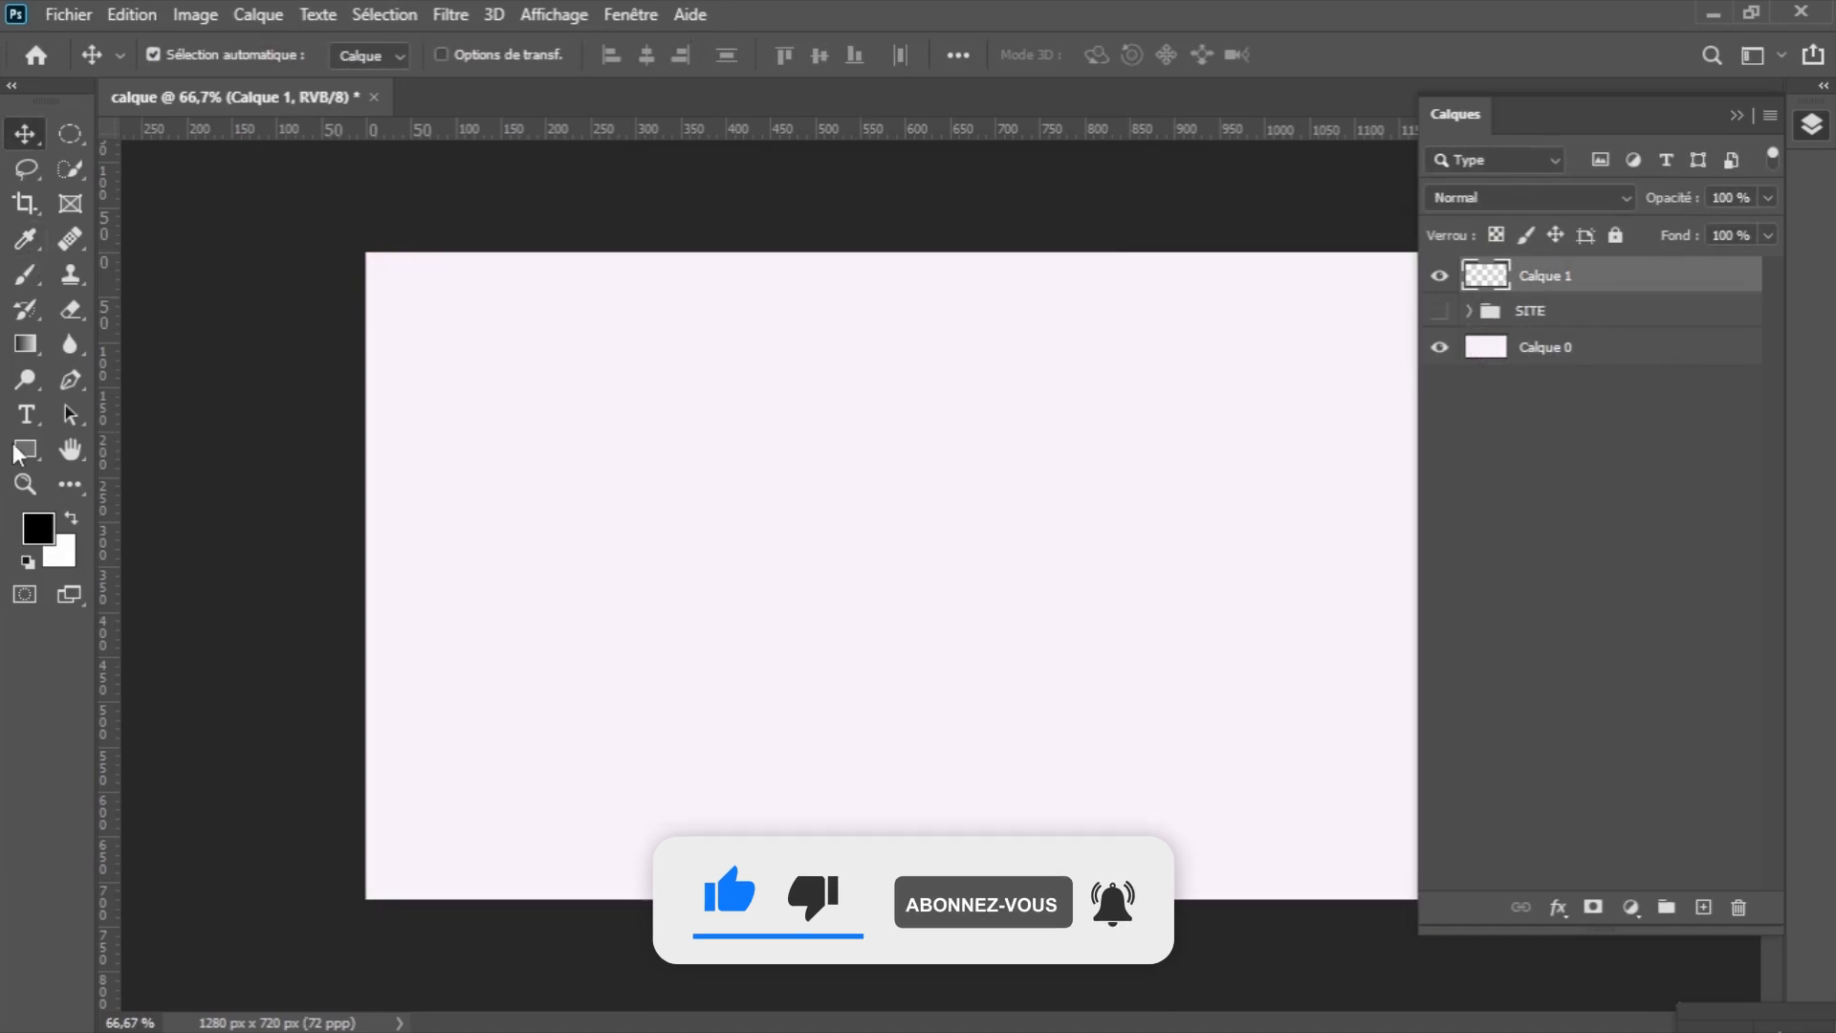
left_click(28, 420)
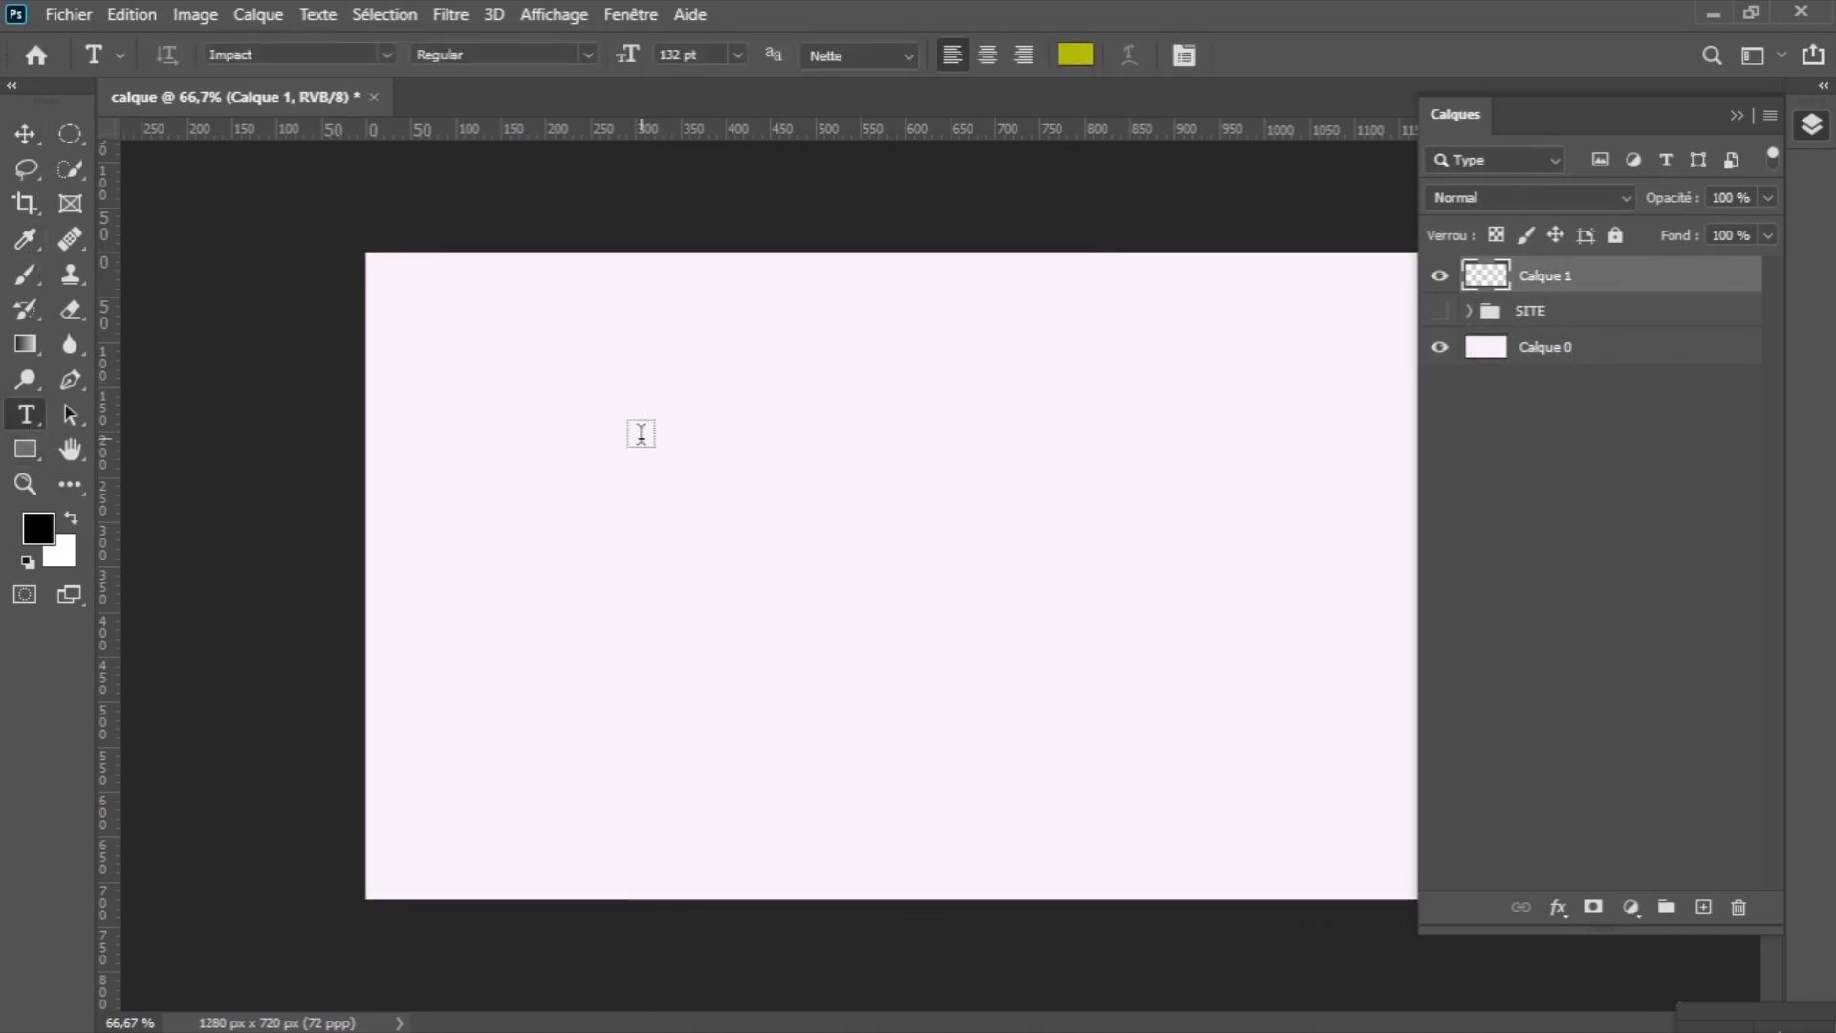
left_click(640, 433)
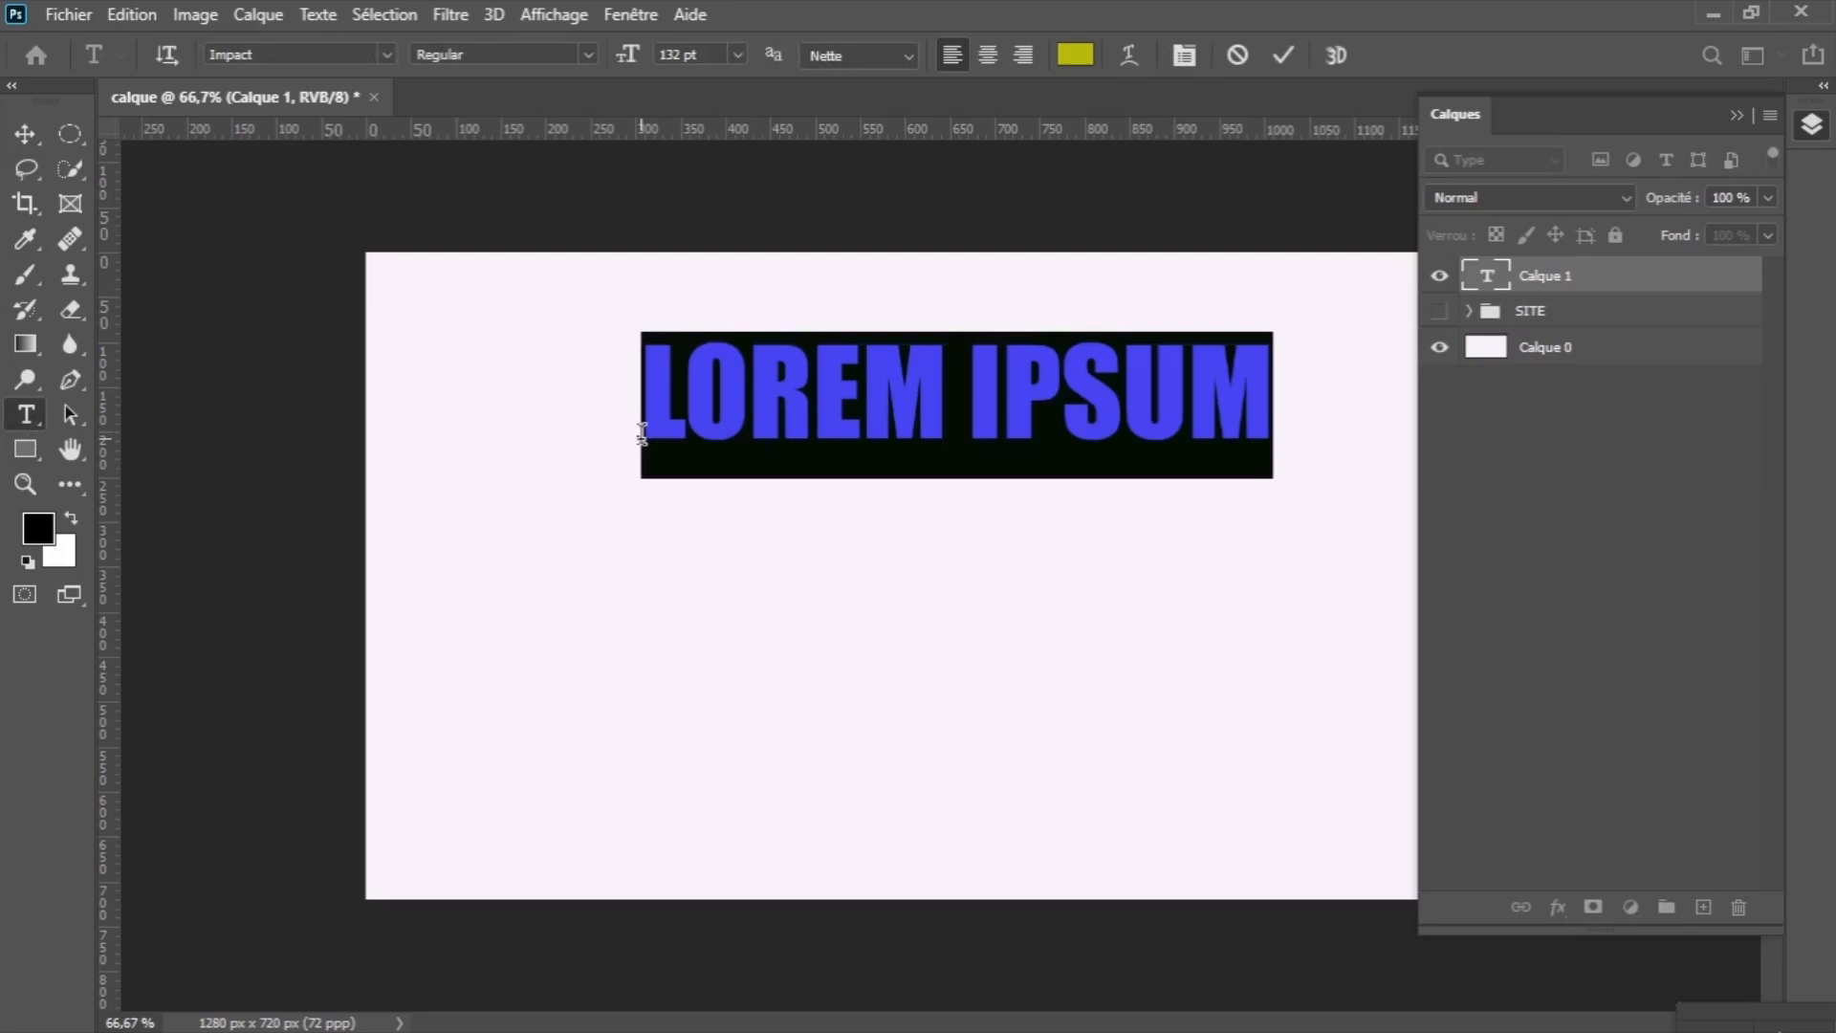
type("C")
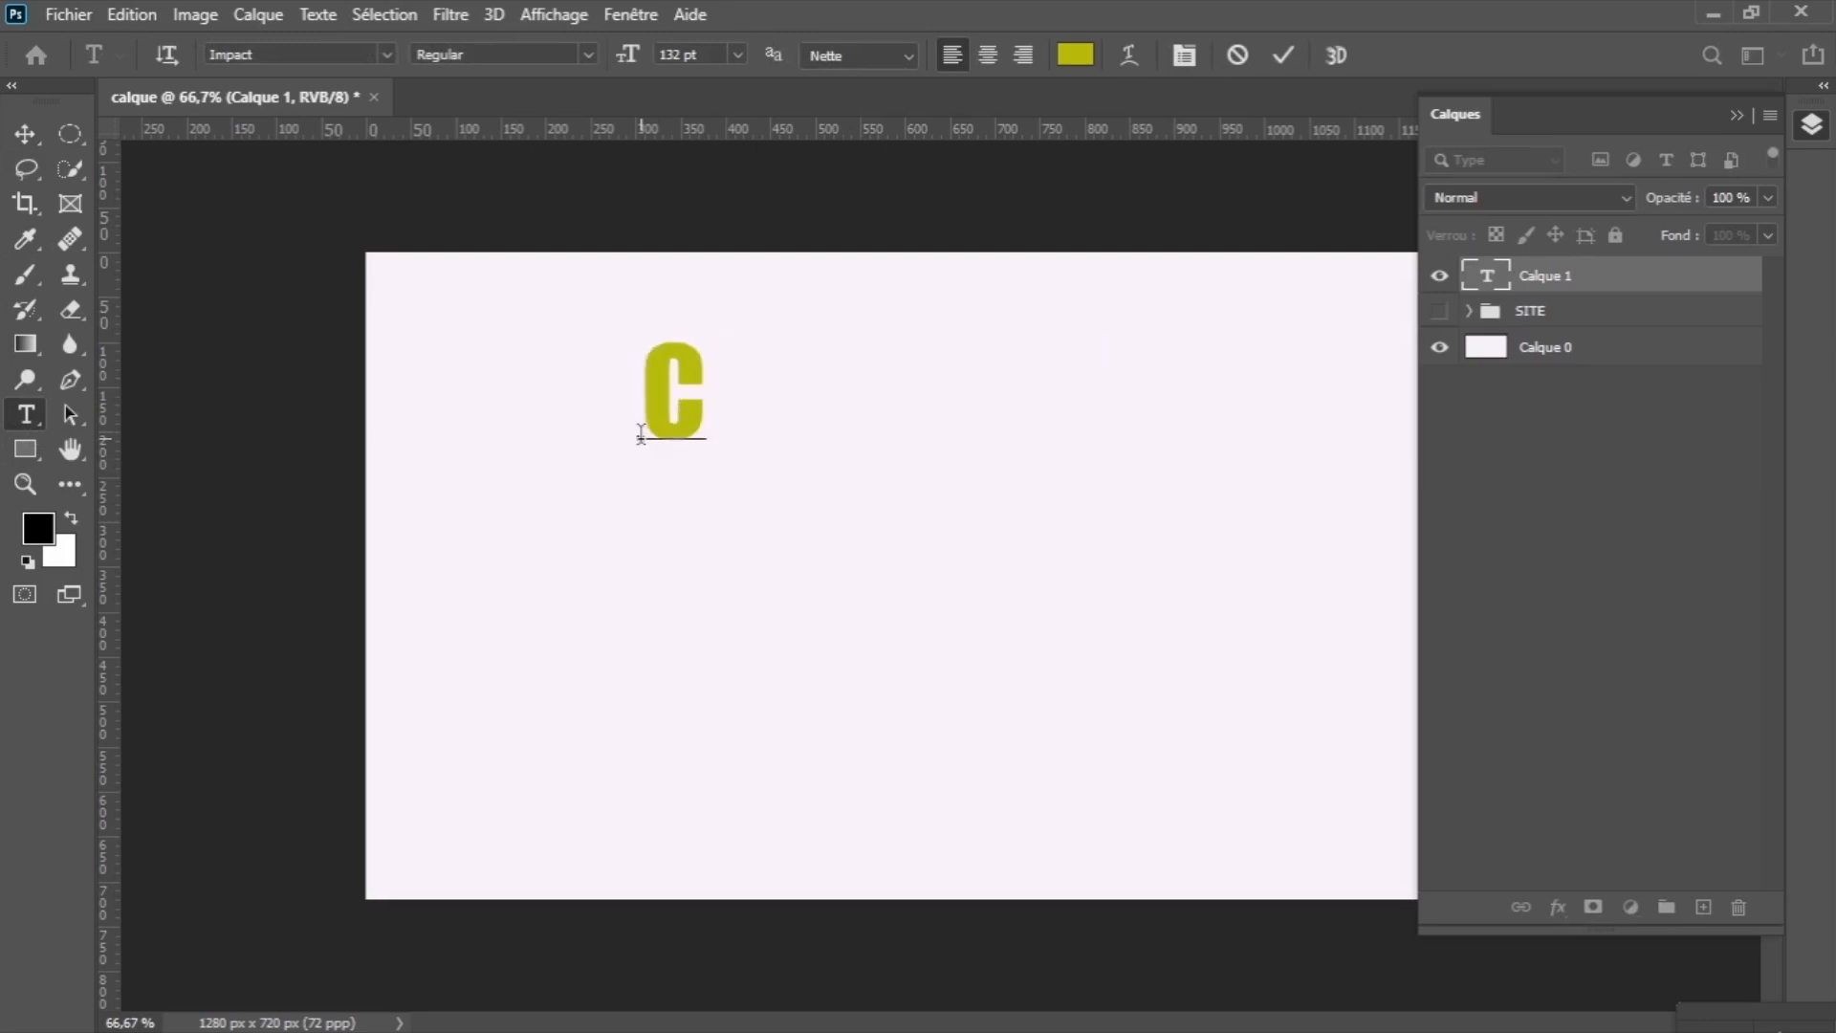
type("AL")
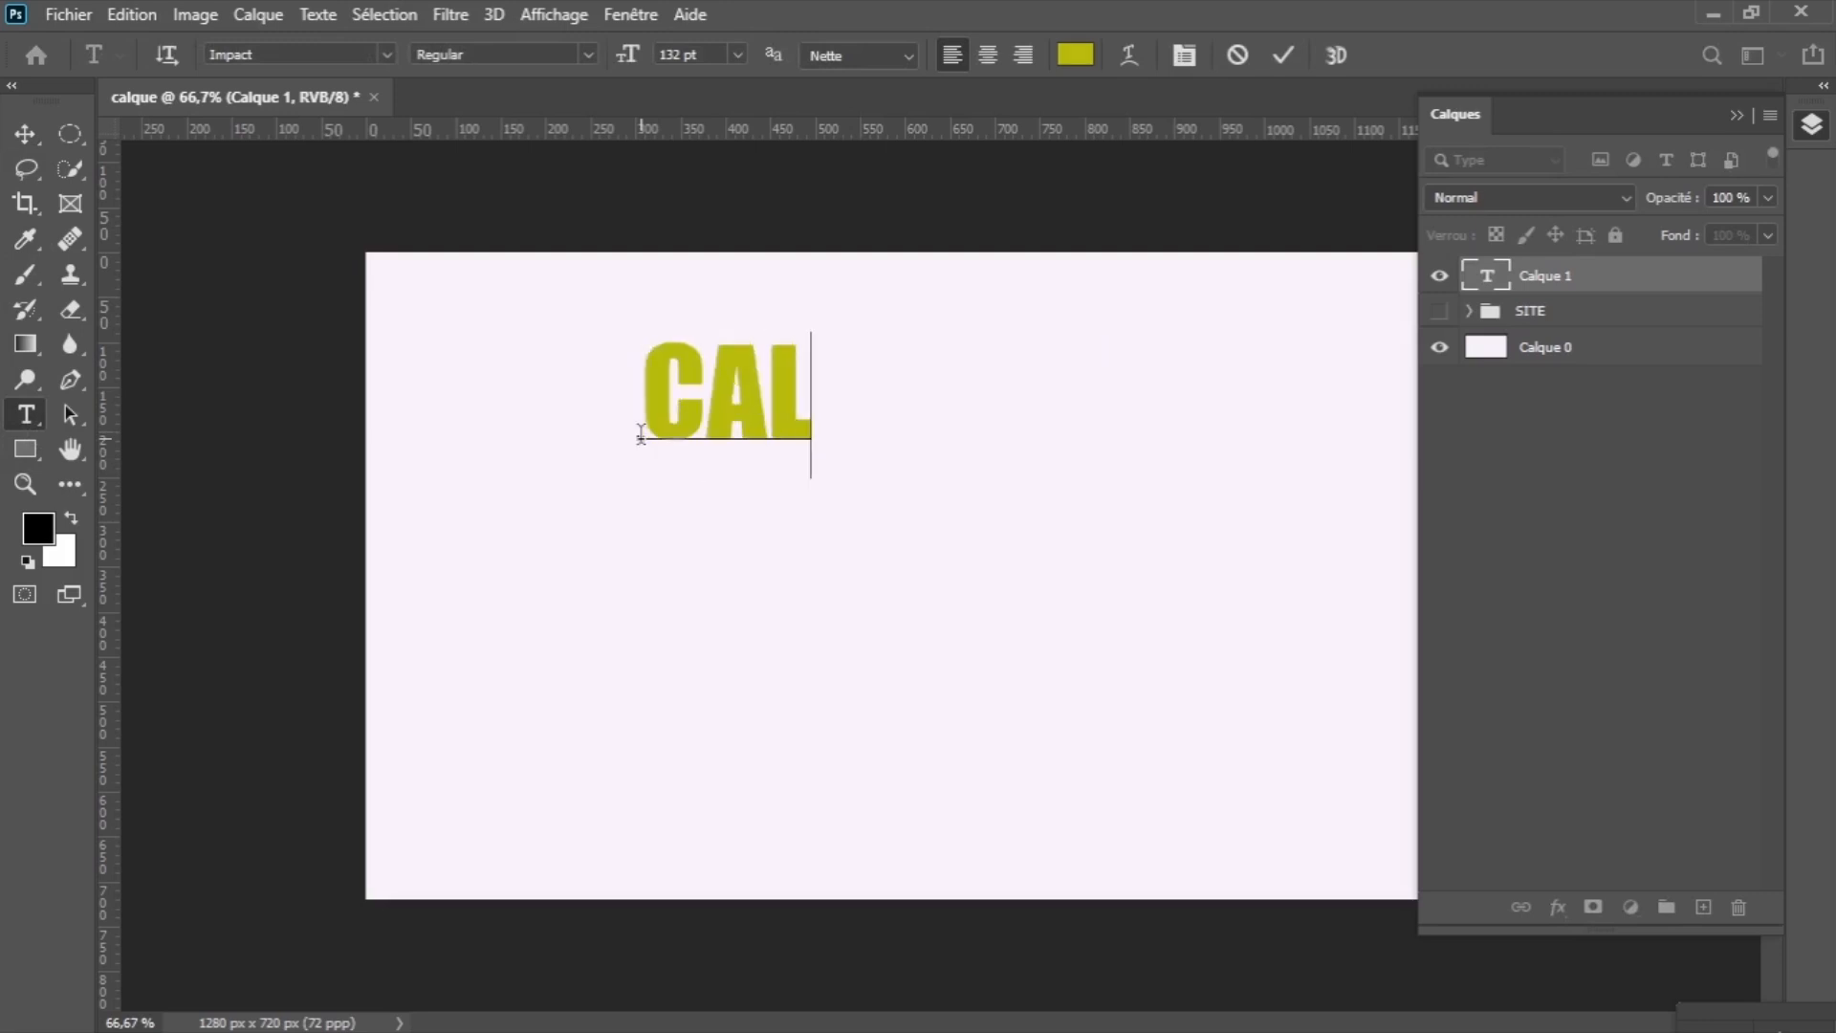
type("QUE")
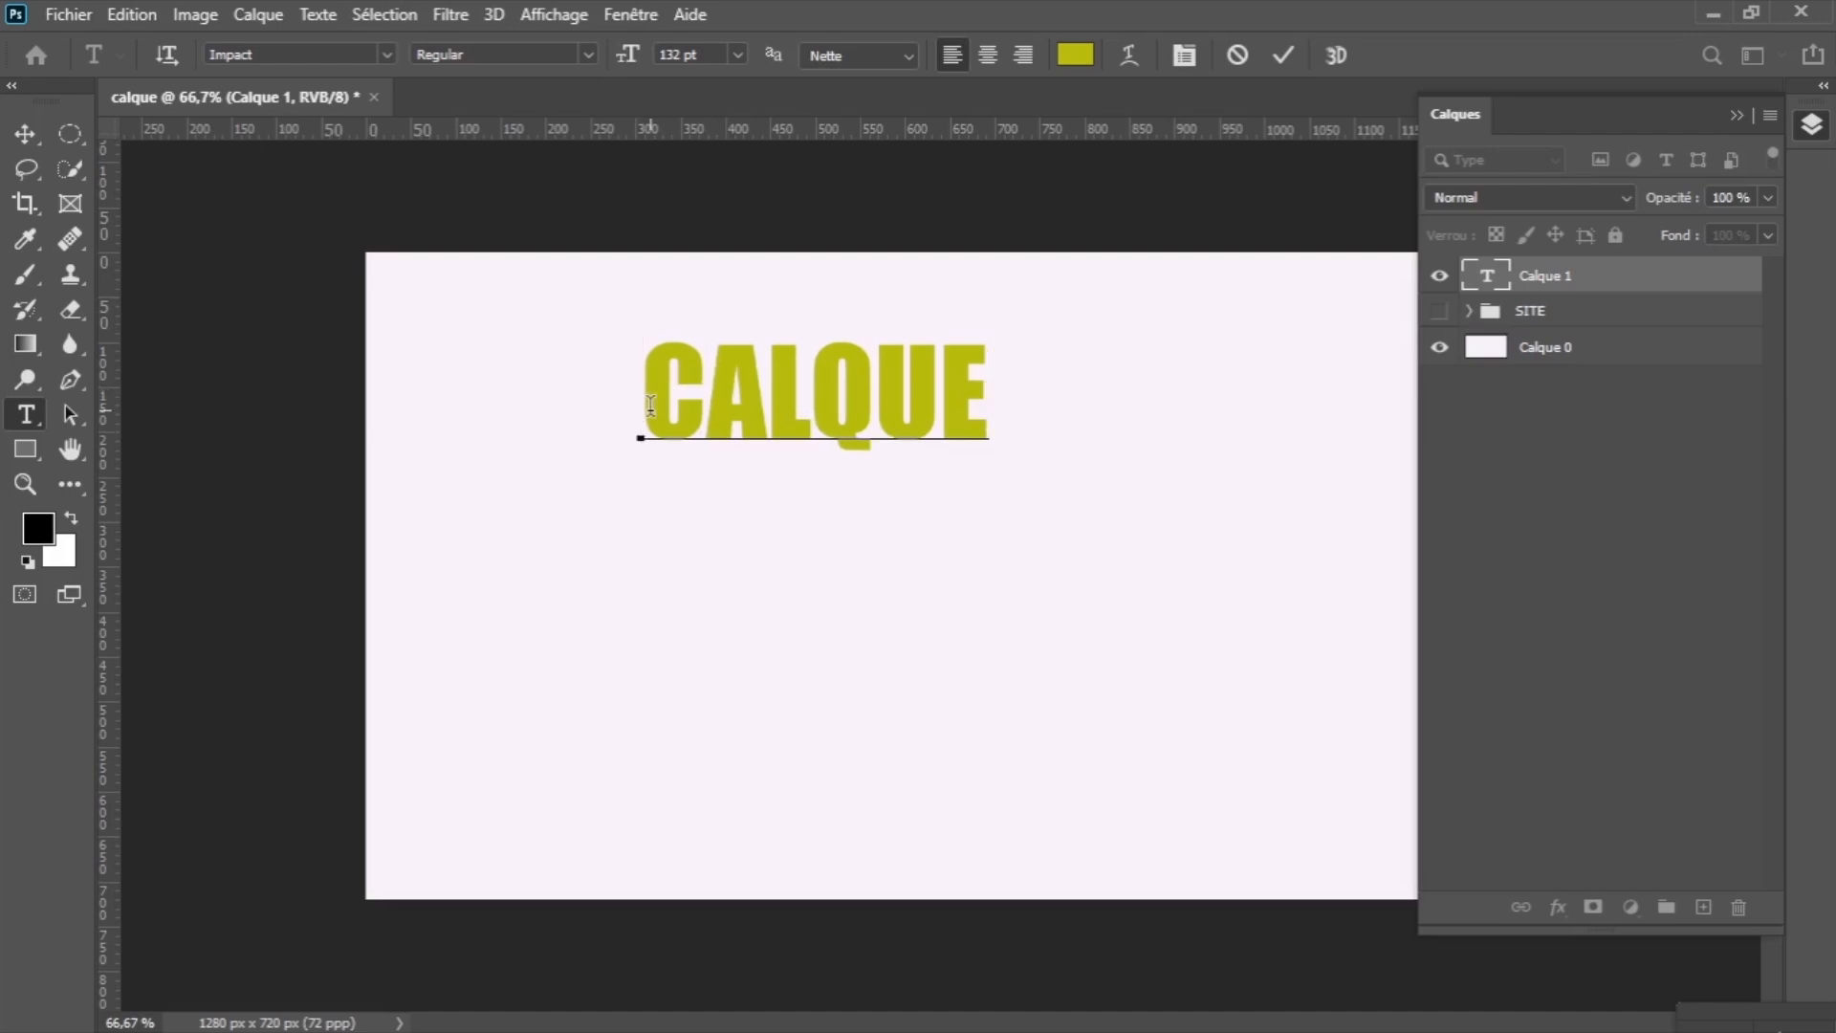
type("LES")
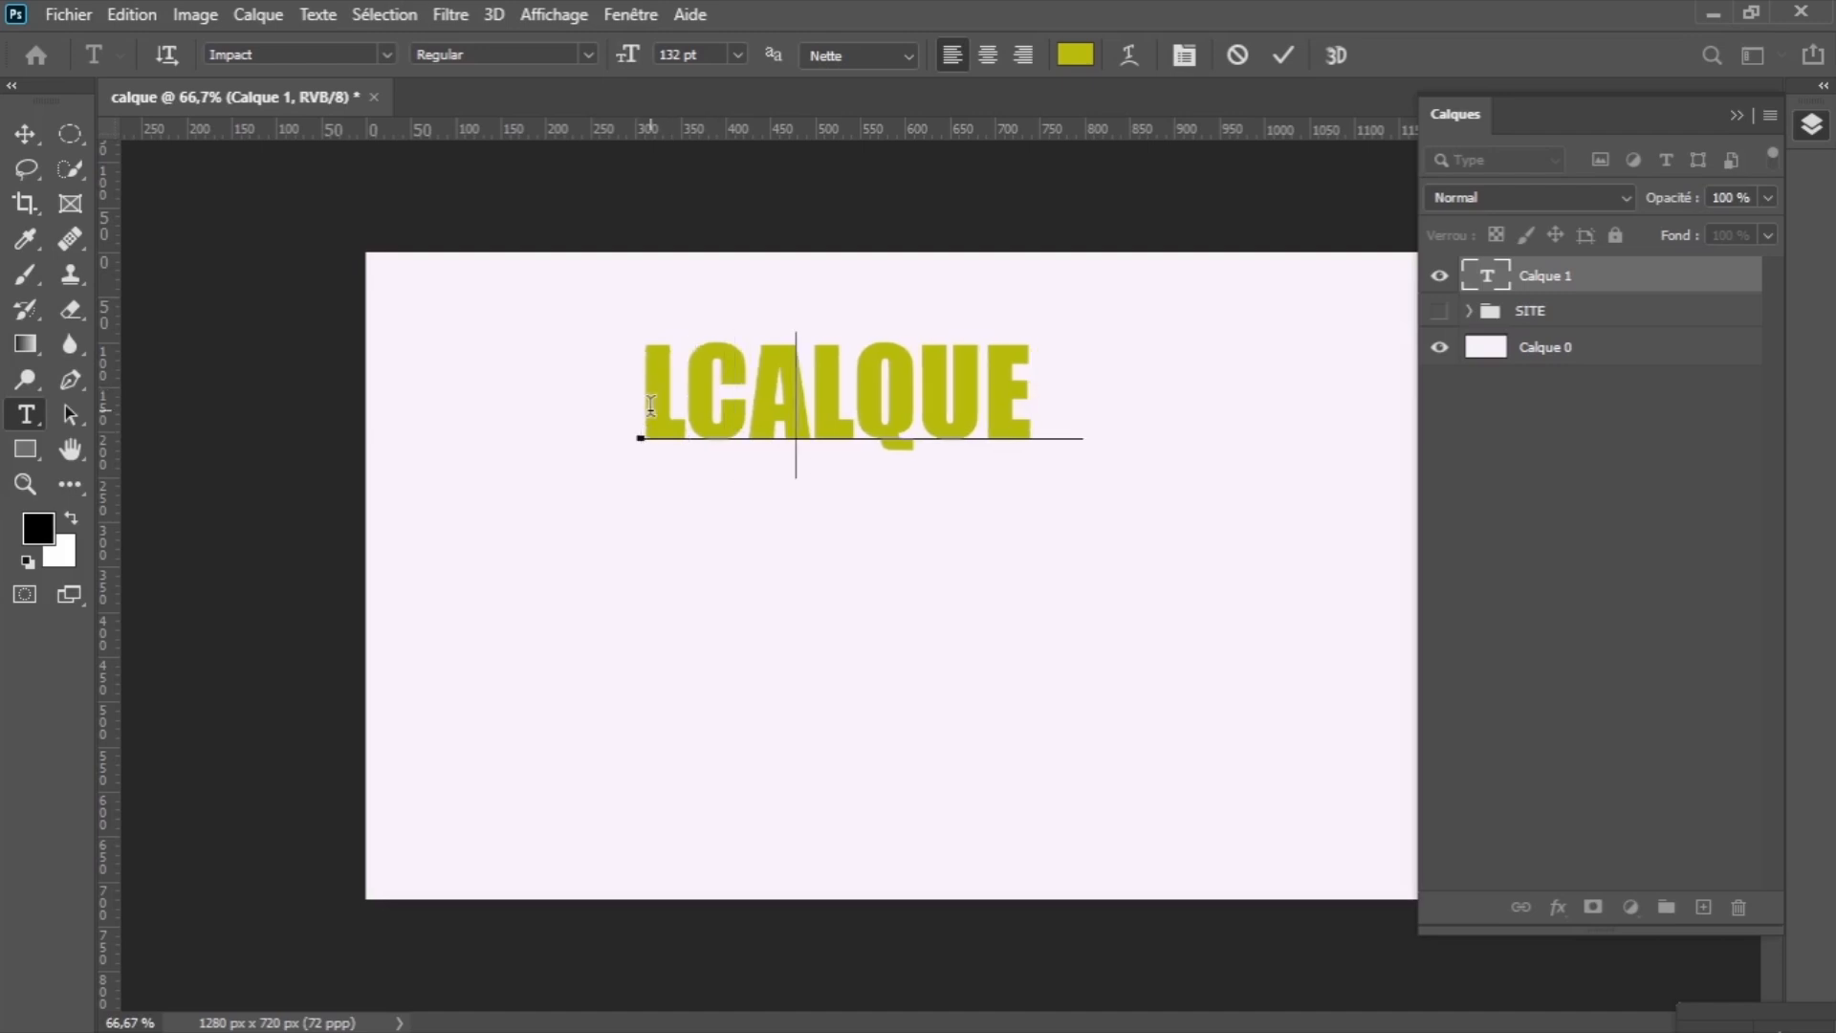
left_click(1164, 394)
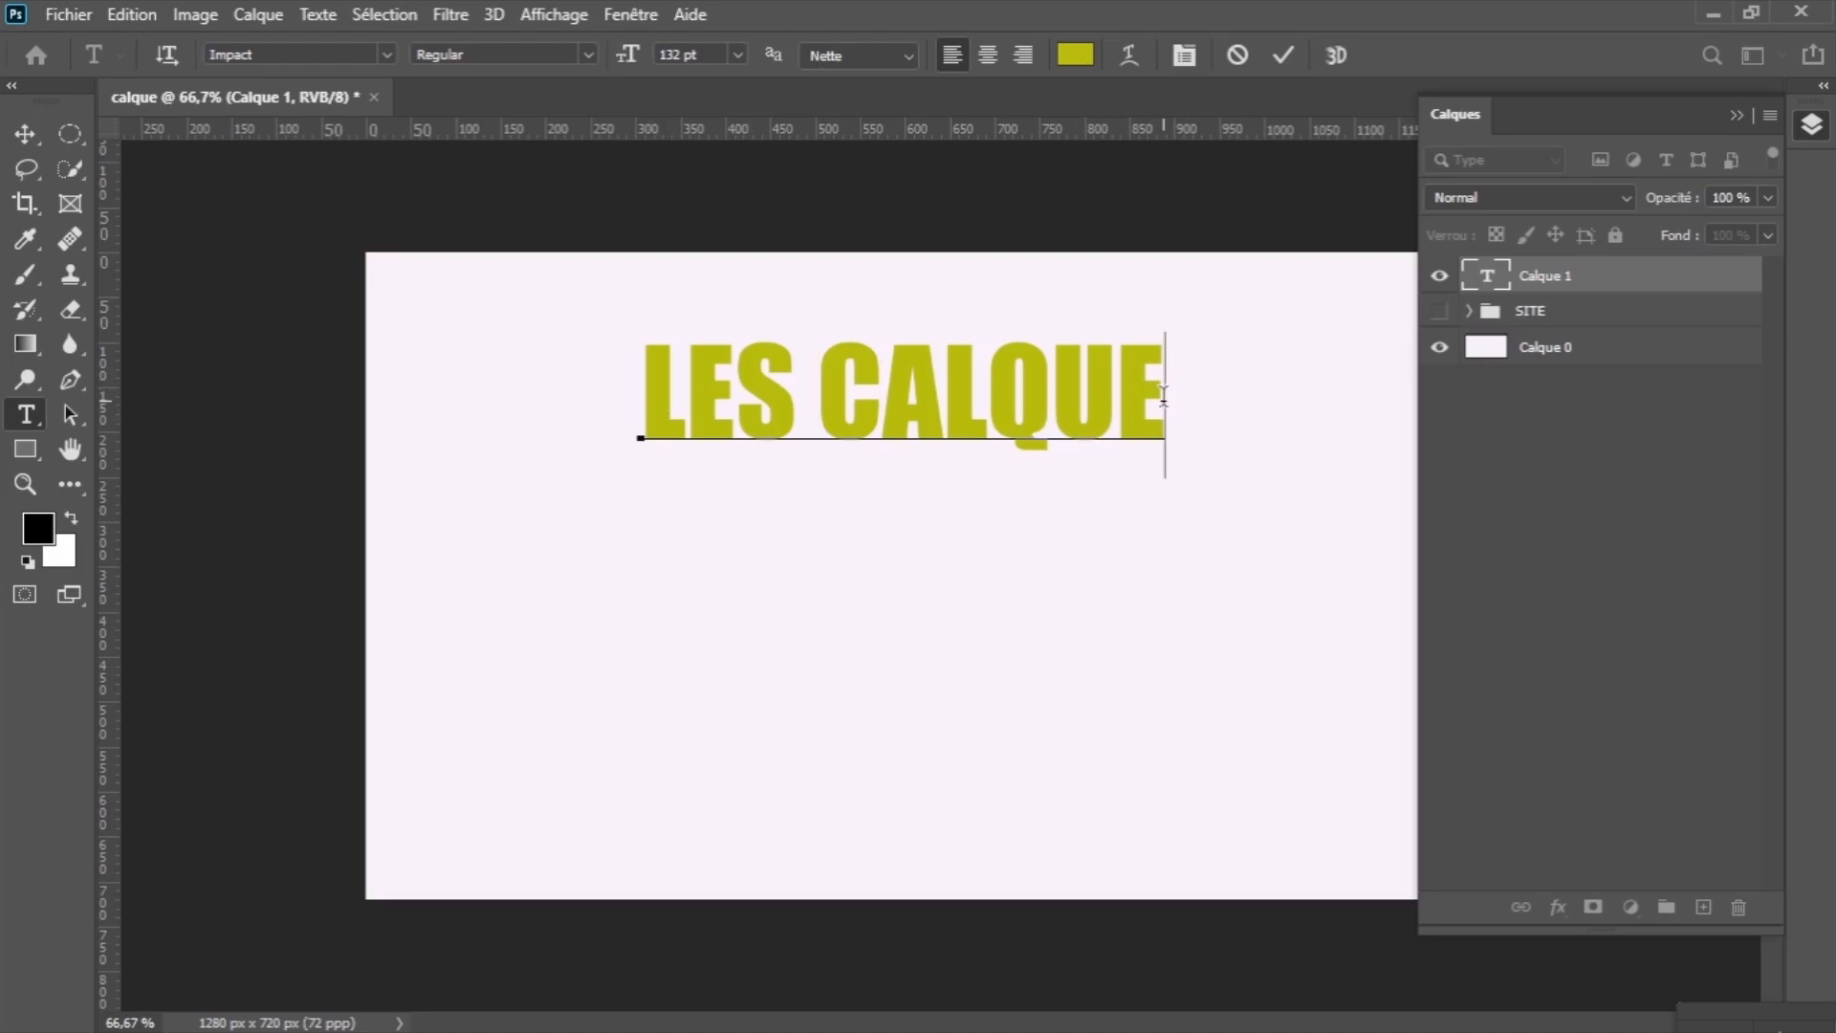
type("S")
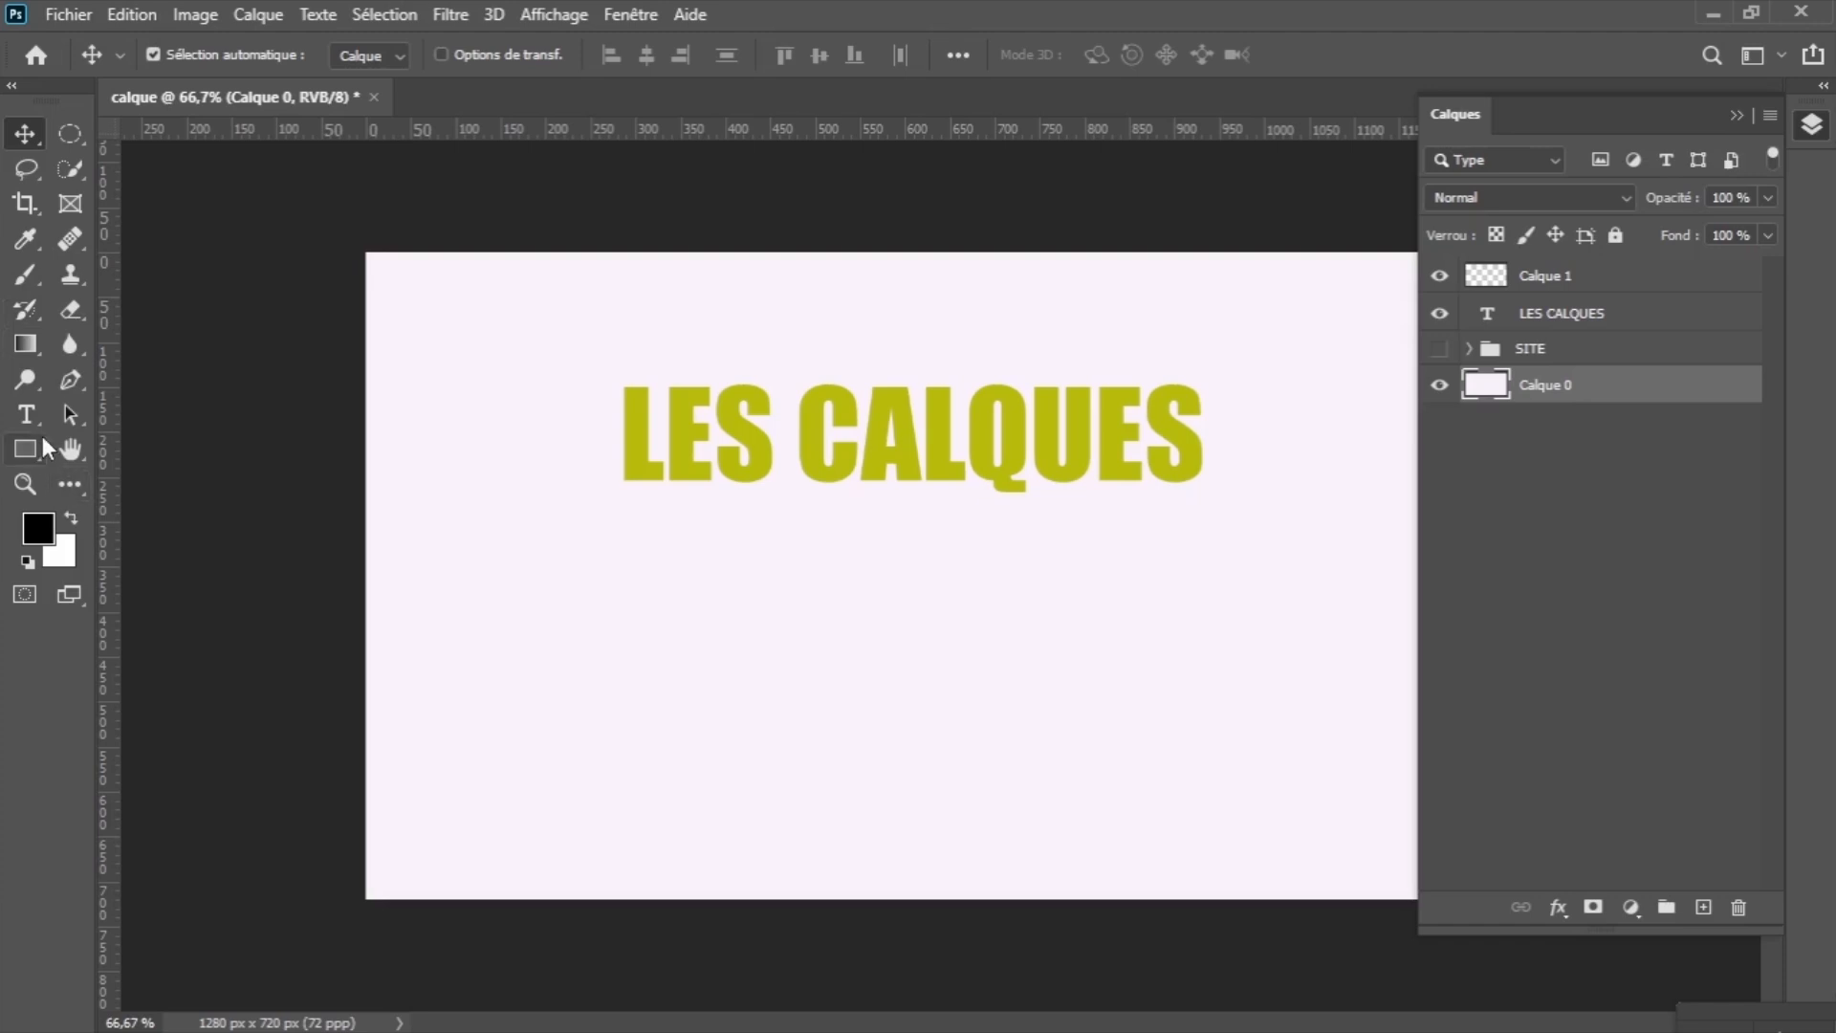
Draw a closed triangular path below the title with the Pen tool and convert it into a selection.
left_click(73, 382)
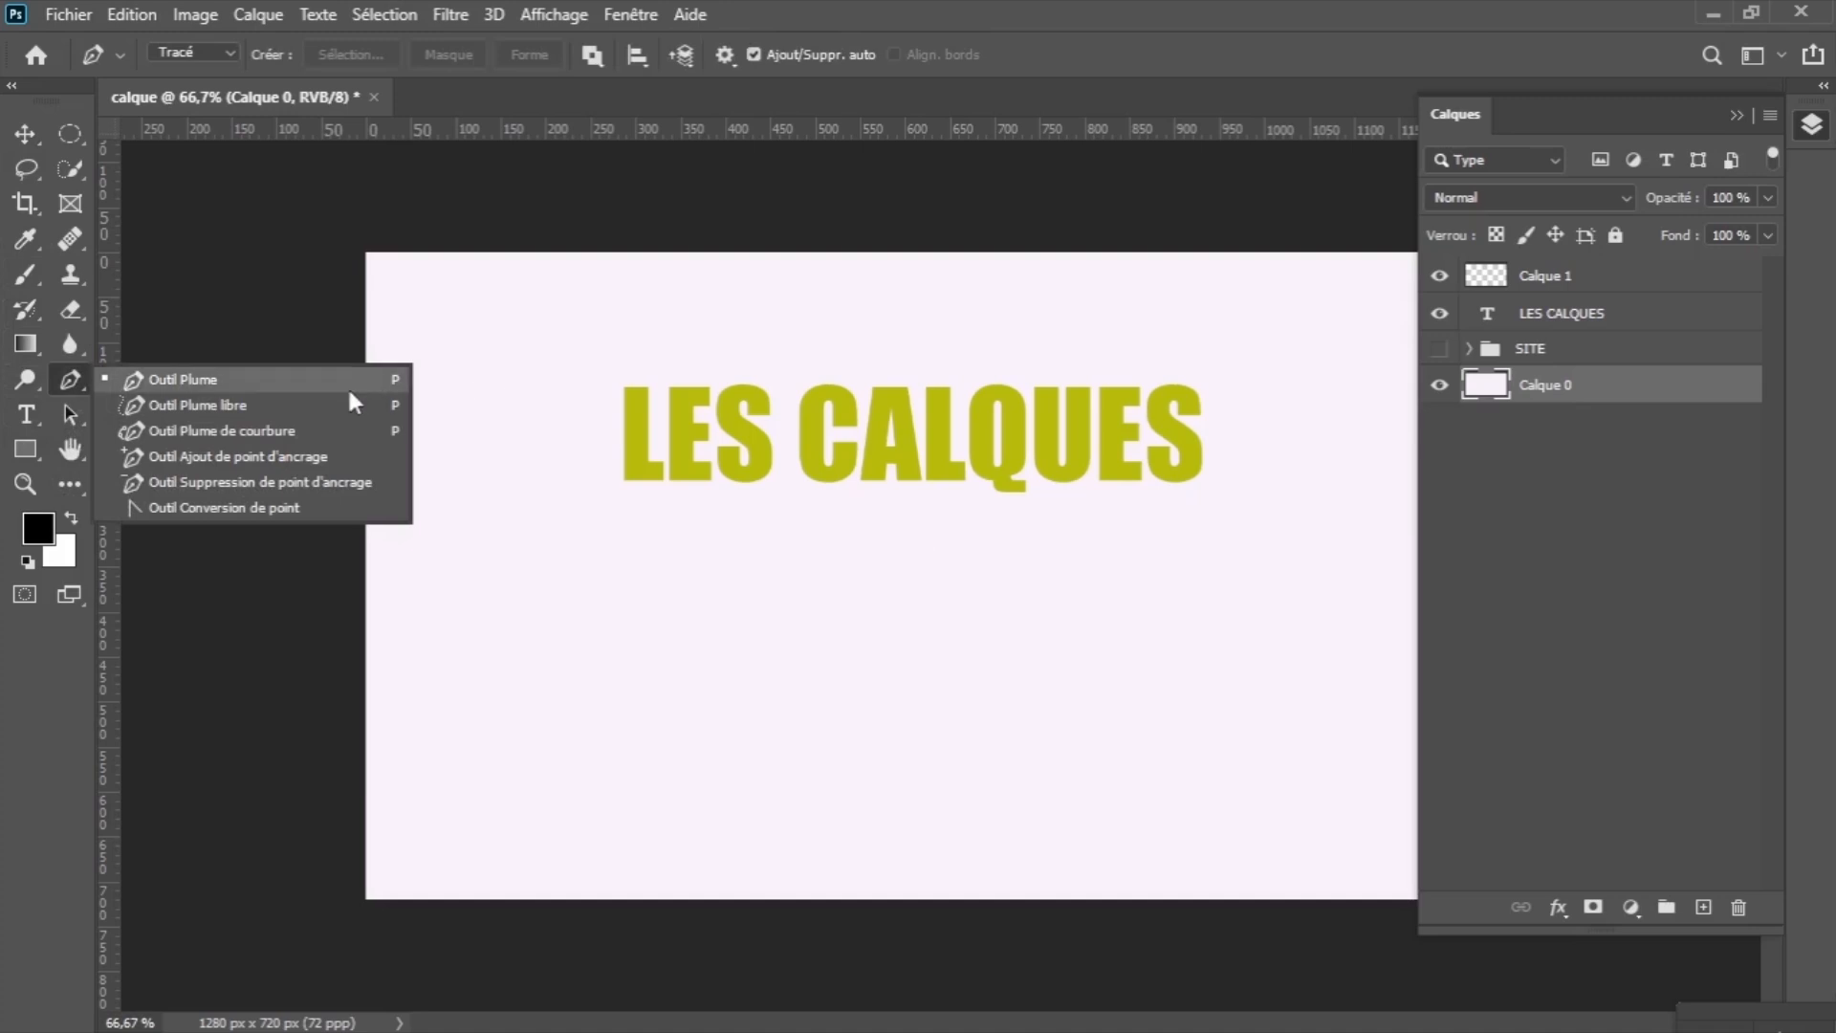
left_click(249, 387)
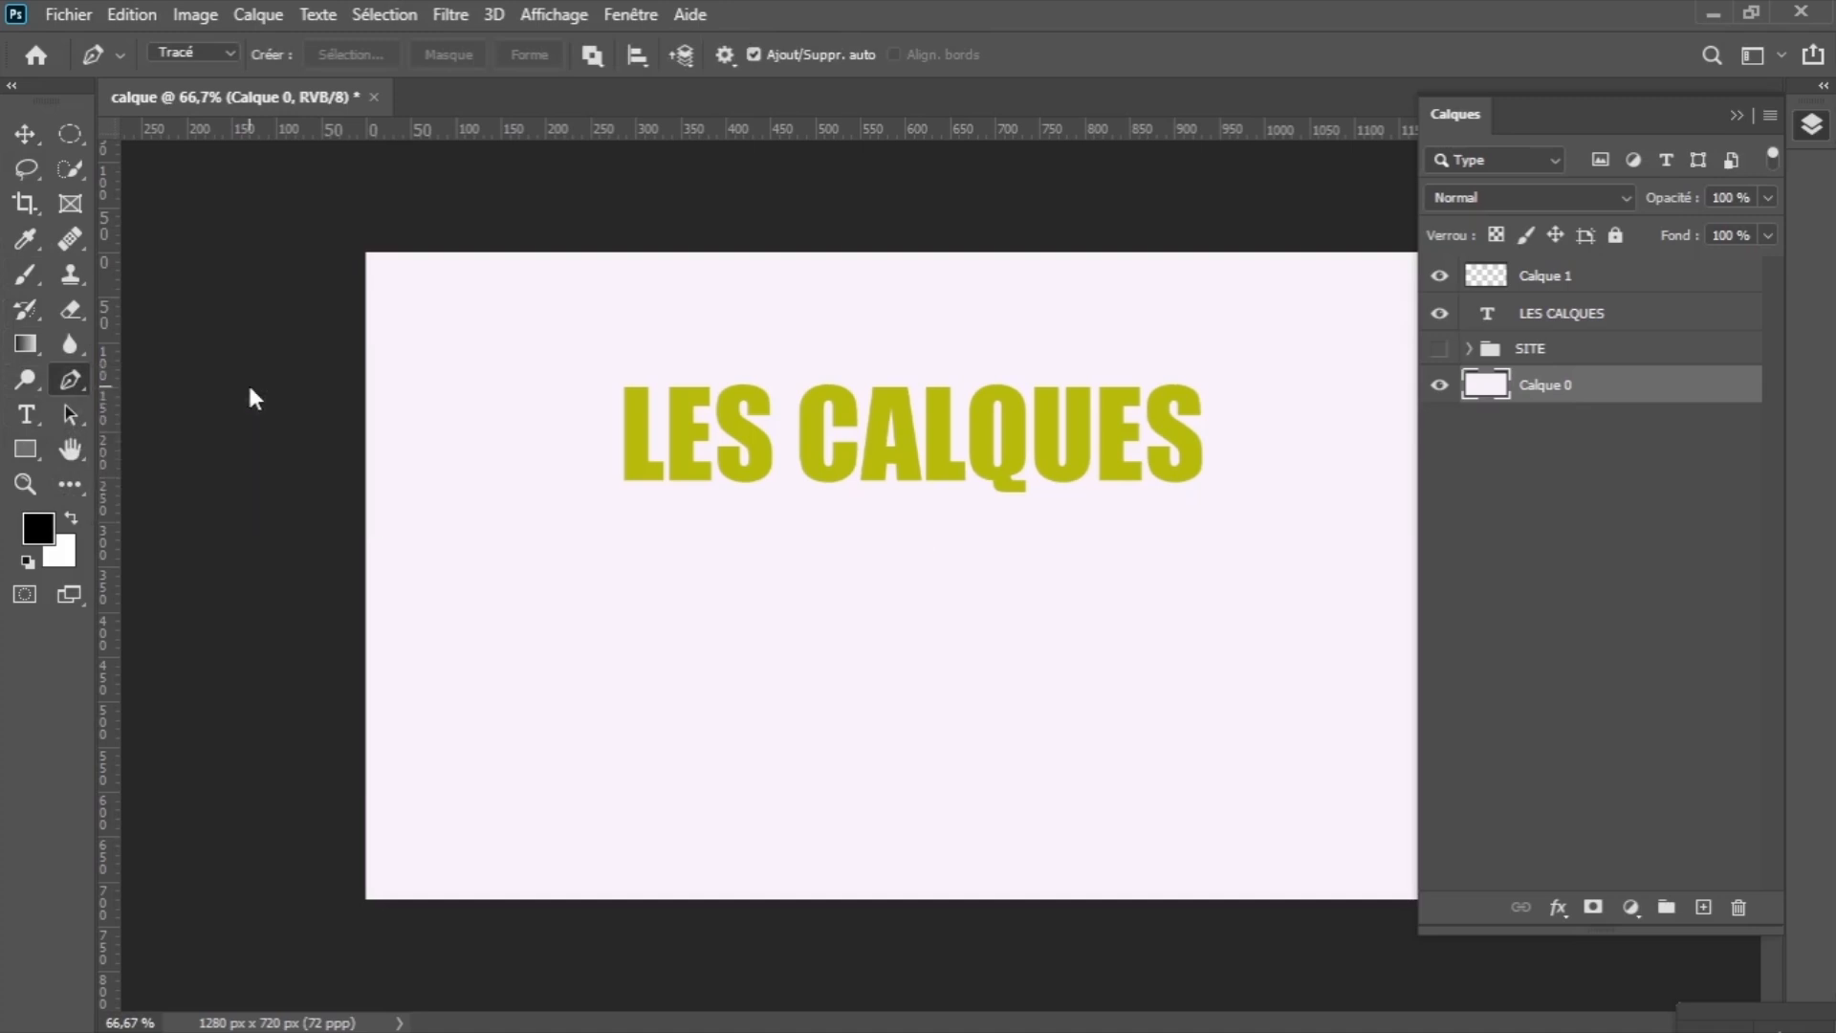
left_click(930, 542)
left_click(1212, 714)
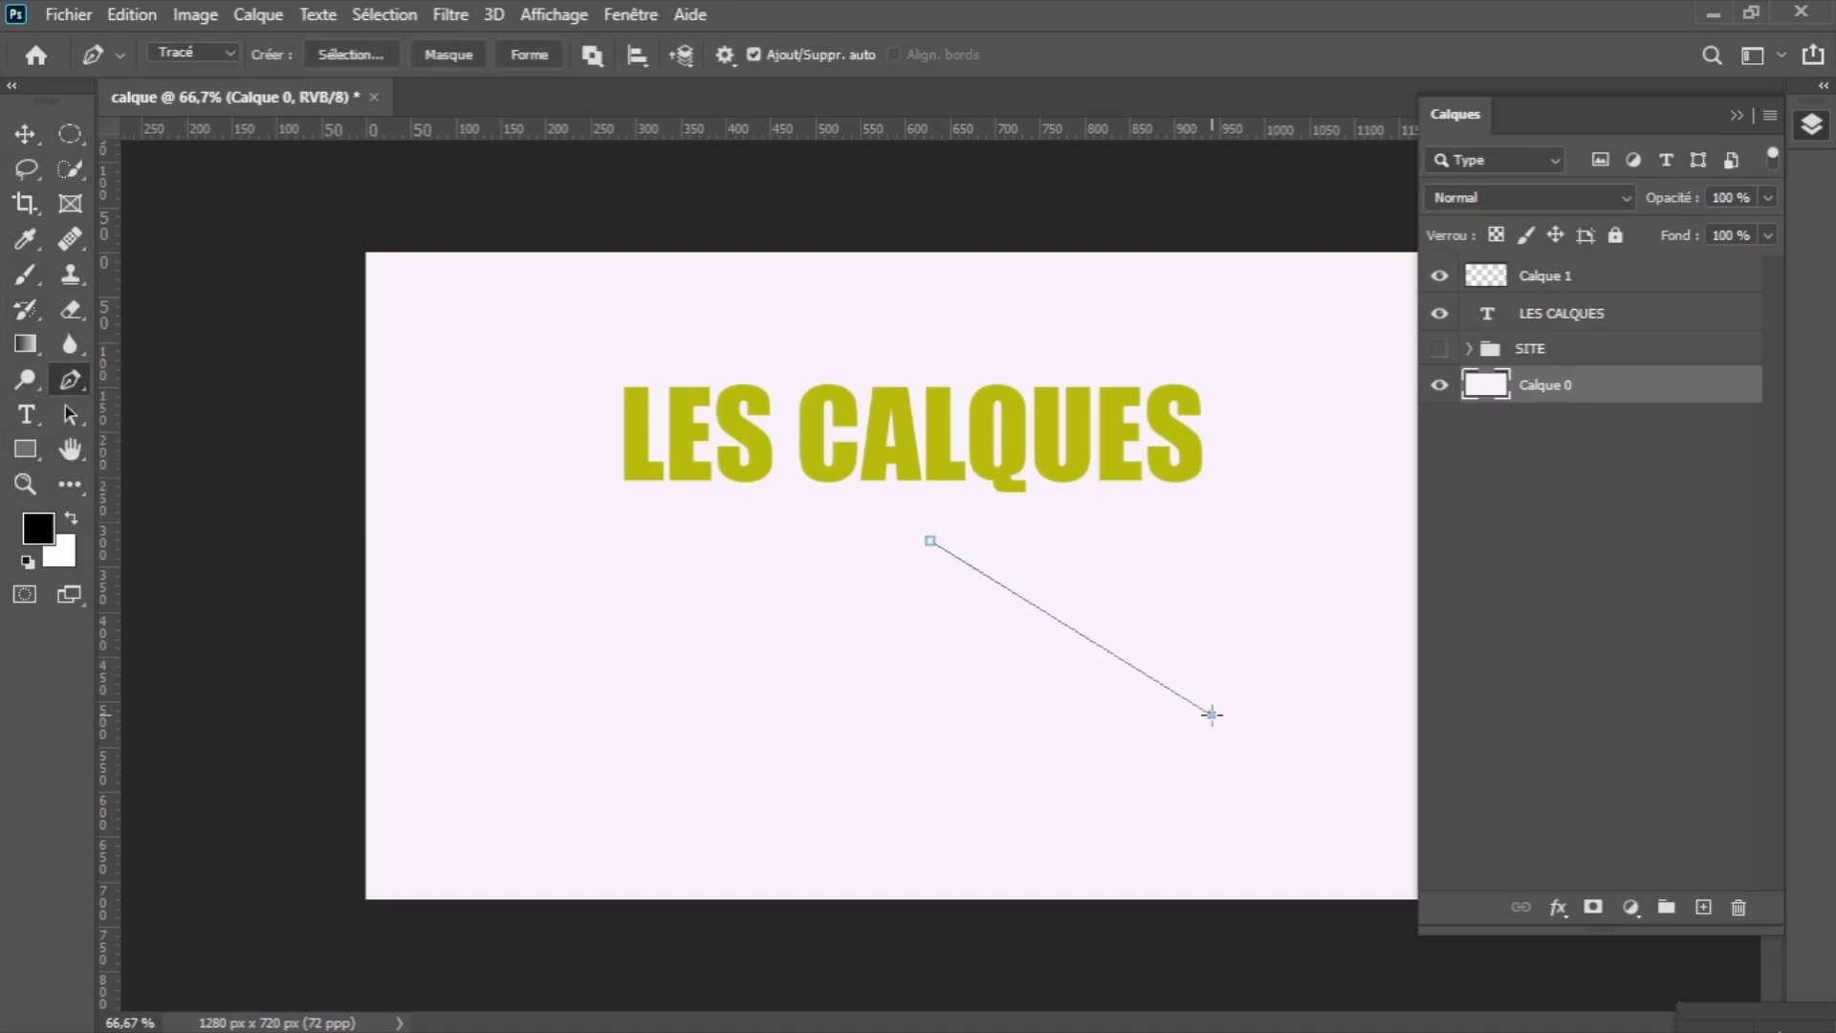
left_click(566, 792)
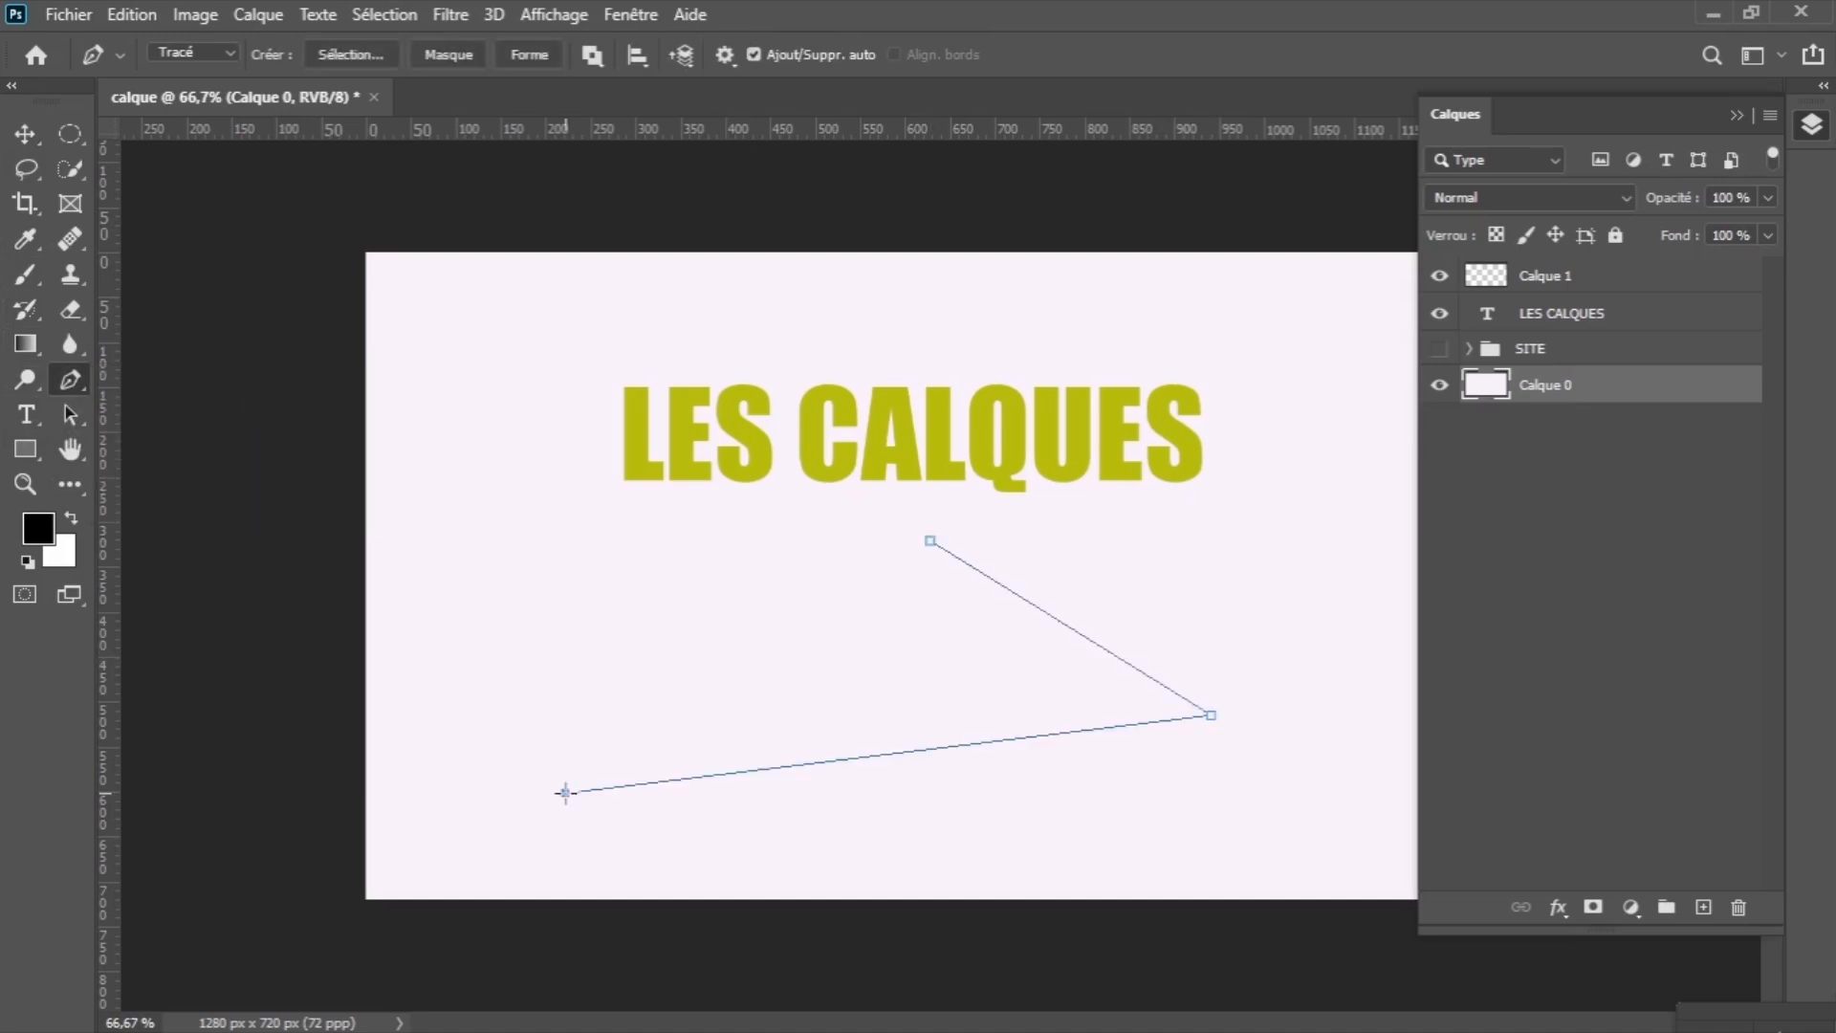
left_click(930, 541)
key("Return")
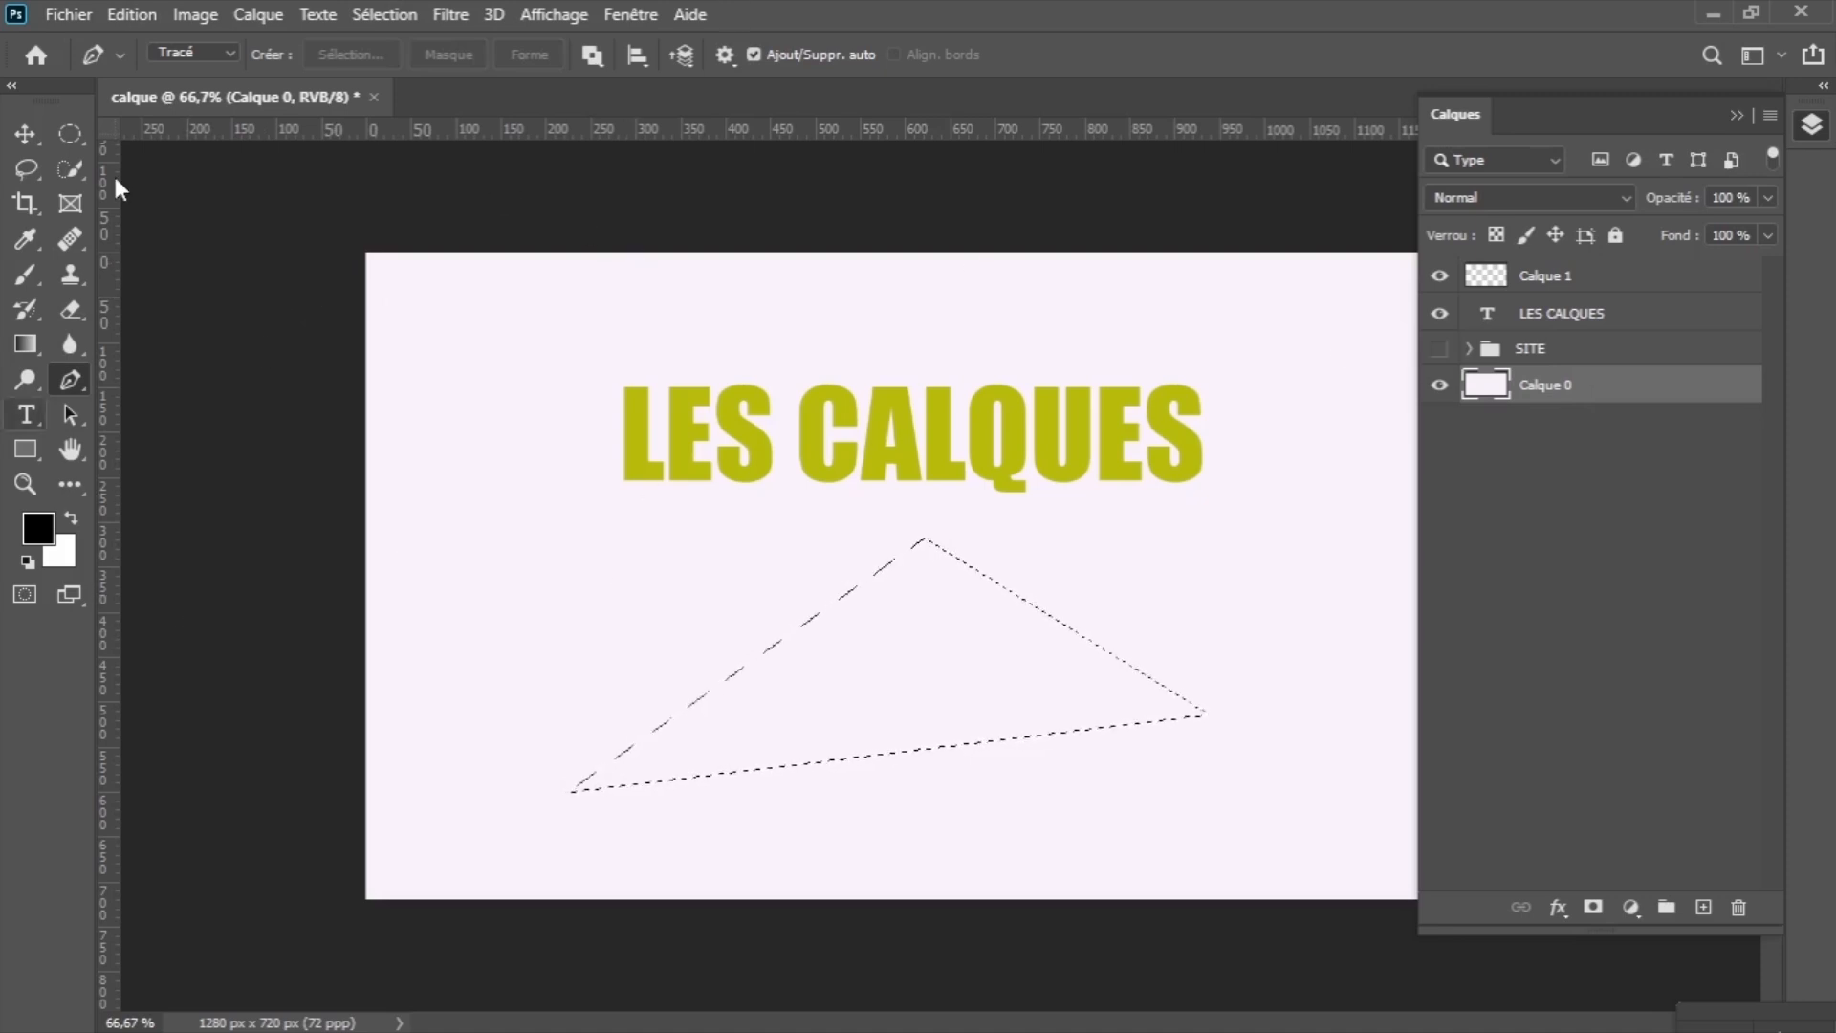
Fill the triangular selection on Calque 0 with black and deselect it.
left_click(125, 14)
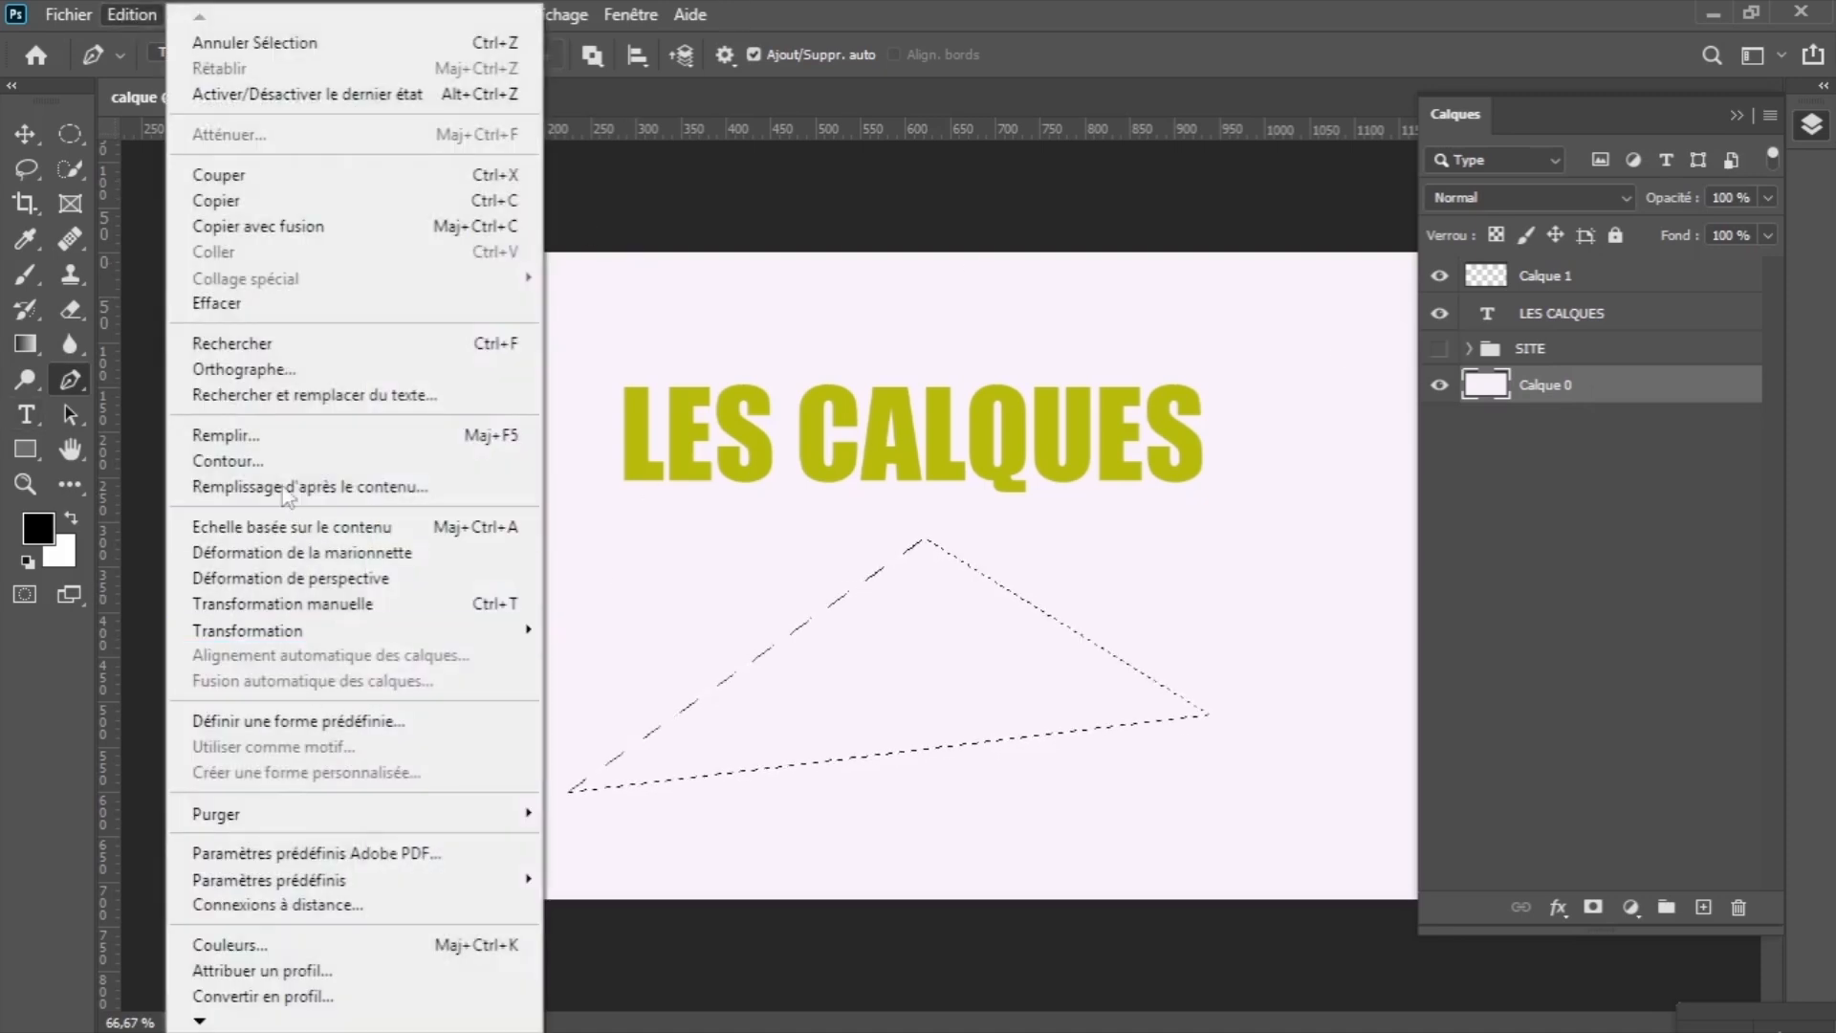
left_click(226, 435)
left_click(1121, 239)
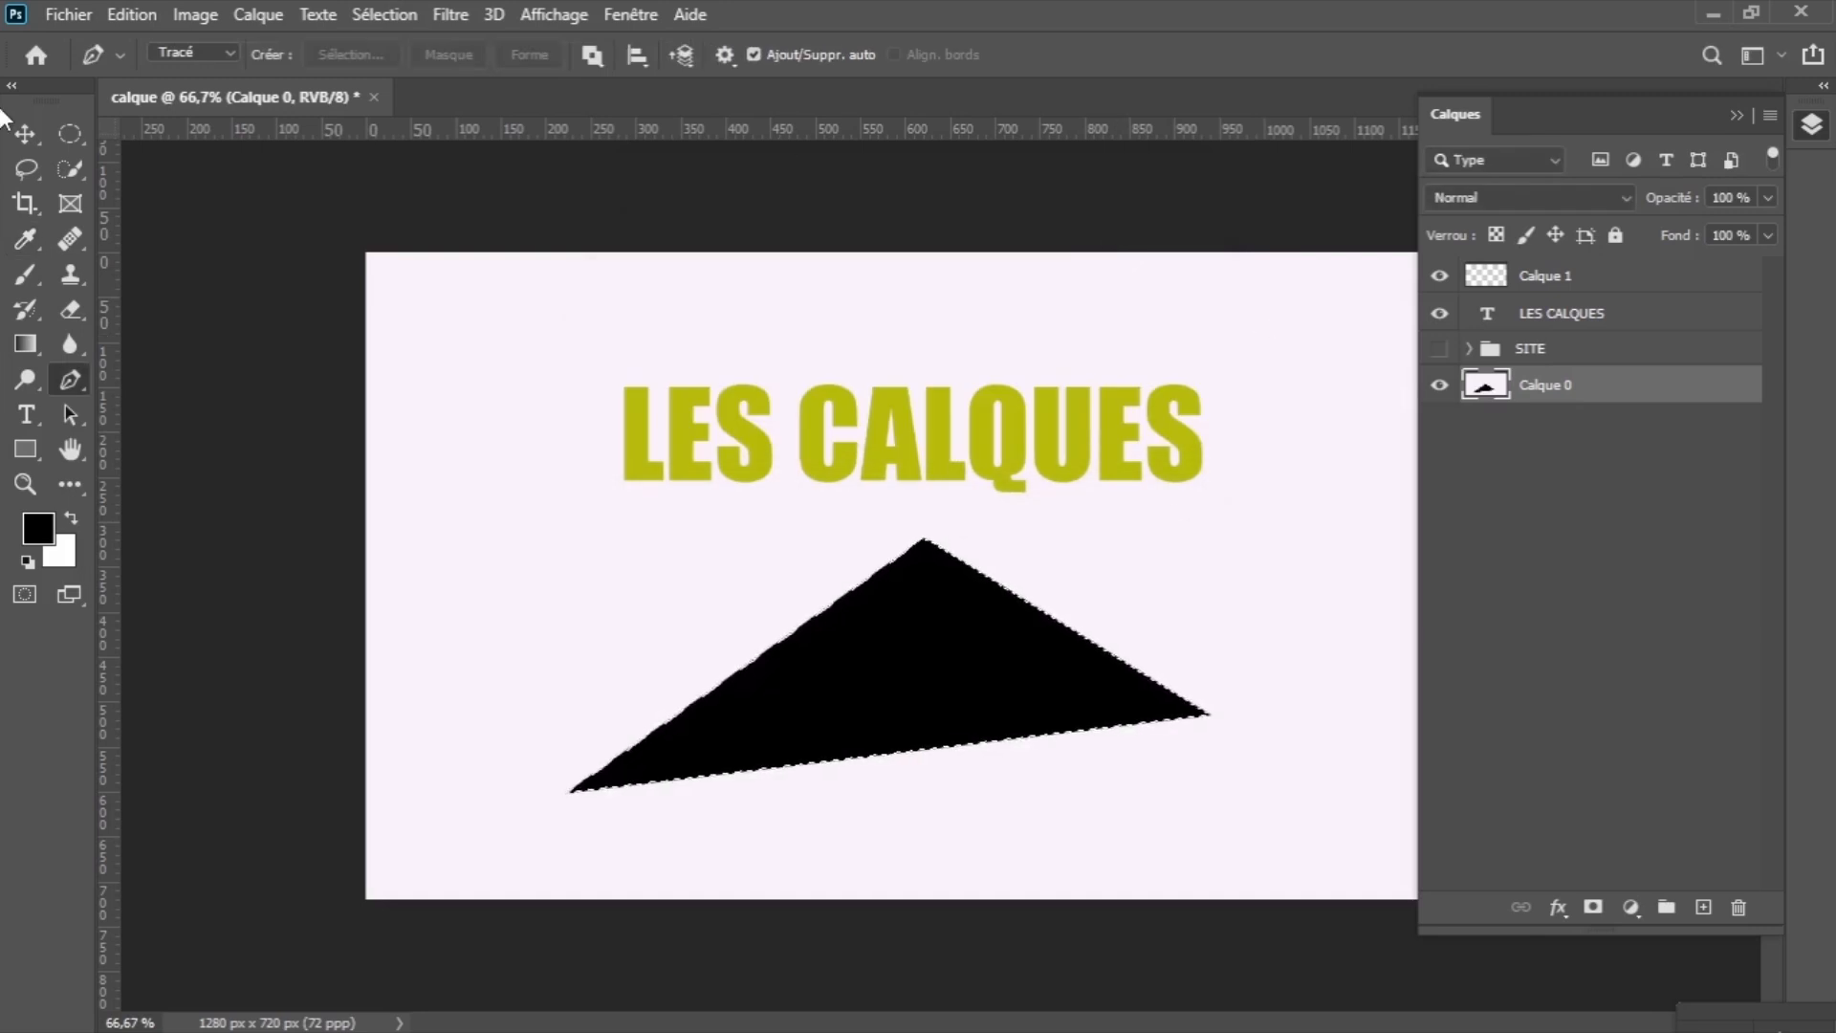
left_click(31, 135)
key("ctrl+d")
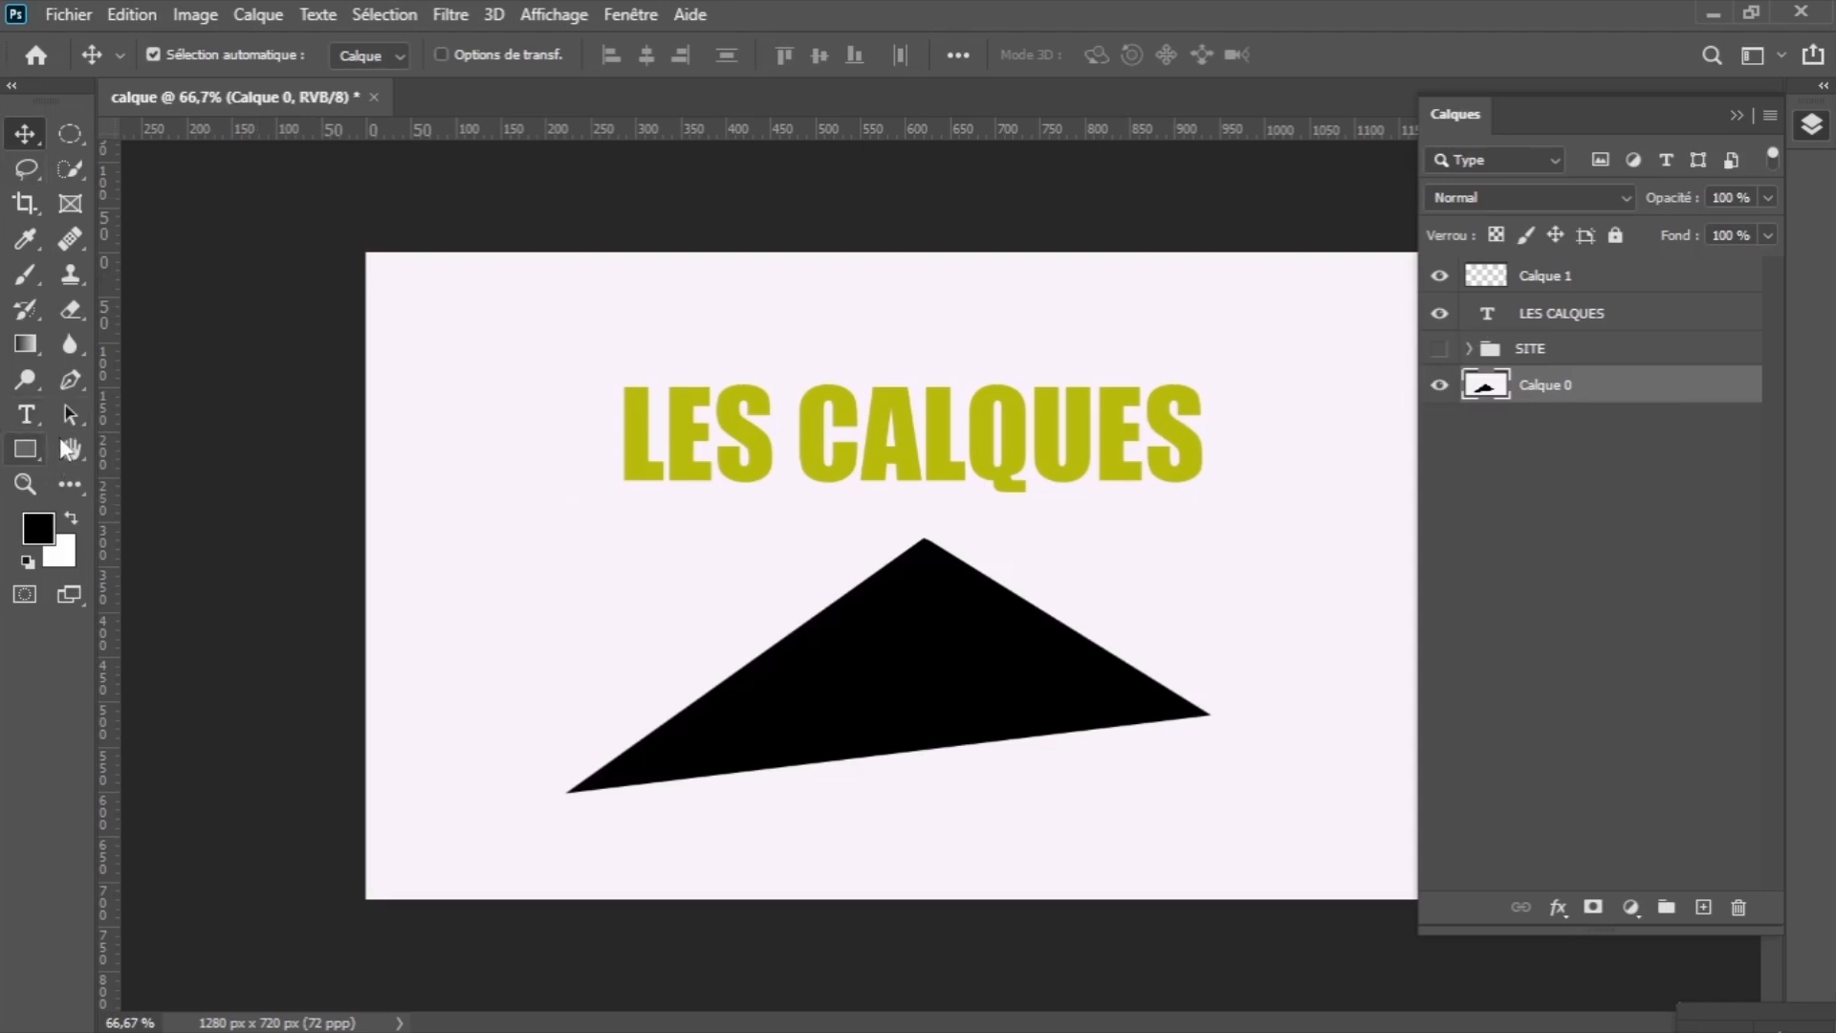
Draw a nearly square rectangular selection below the start of the title, to the upper left of the black triangle.
left_click(69, 379)
left_click(30, 164)
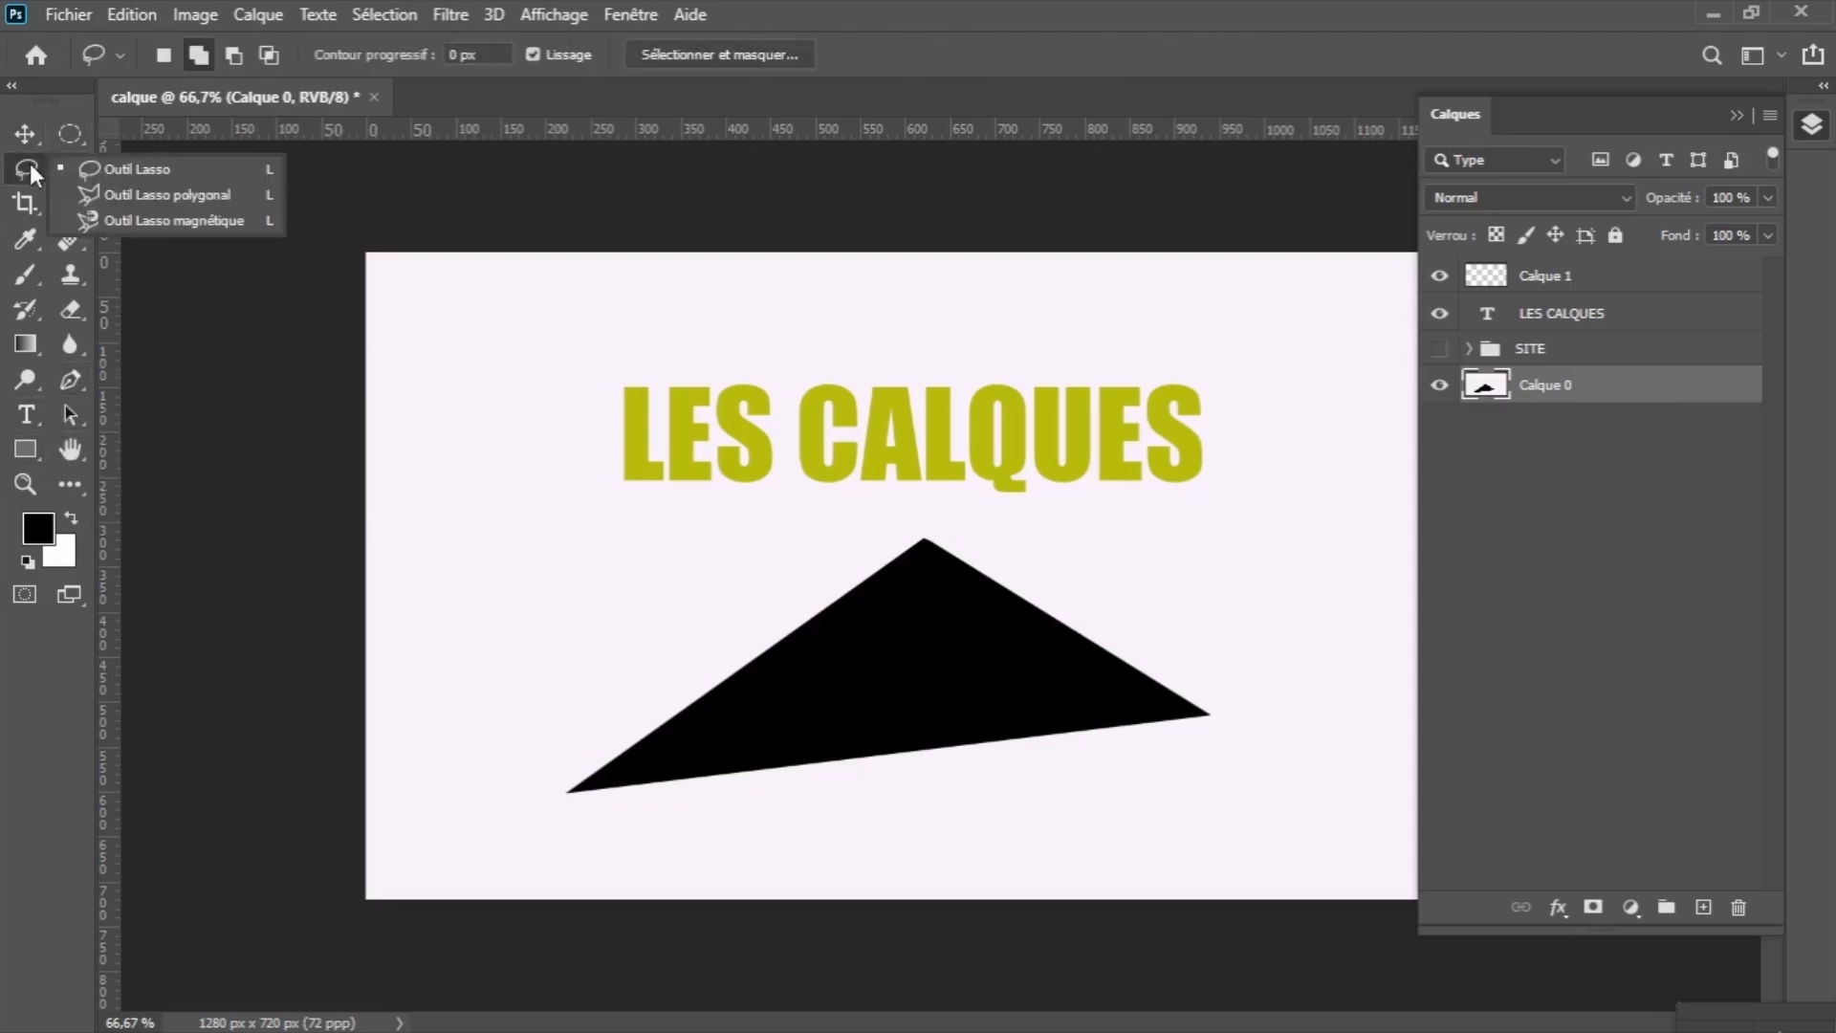
left_click(60, 136)
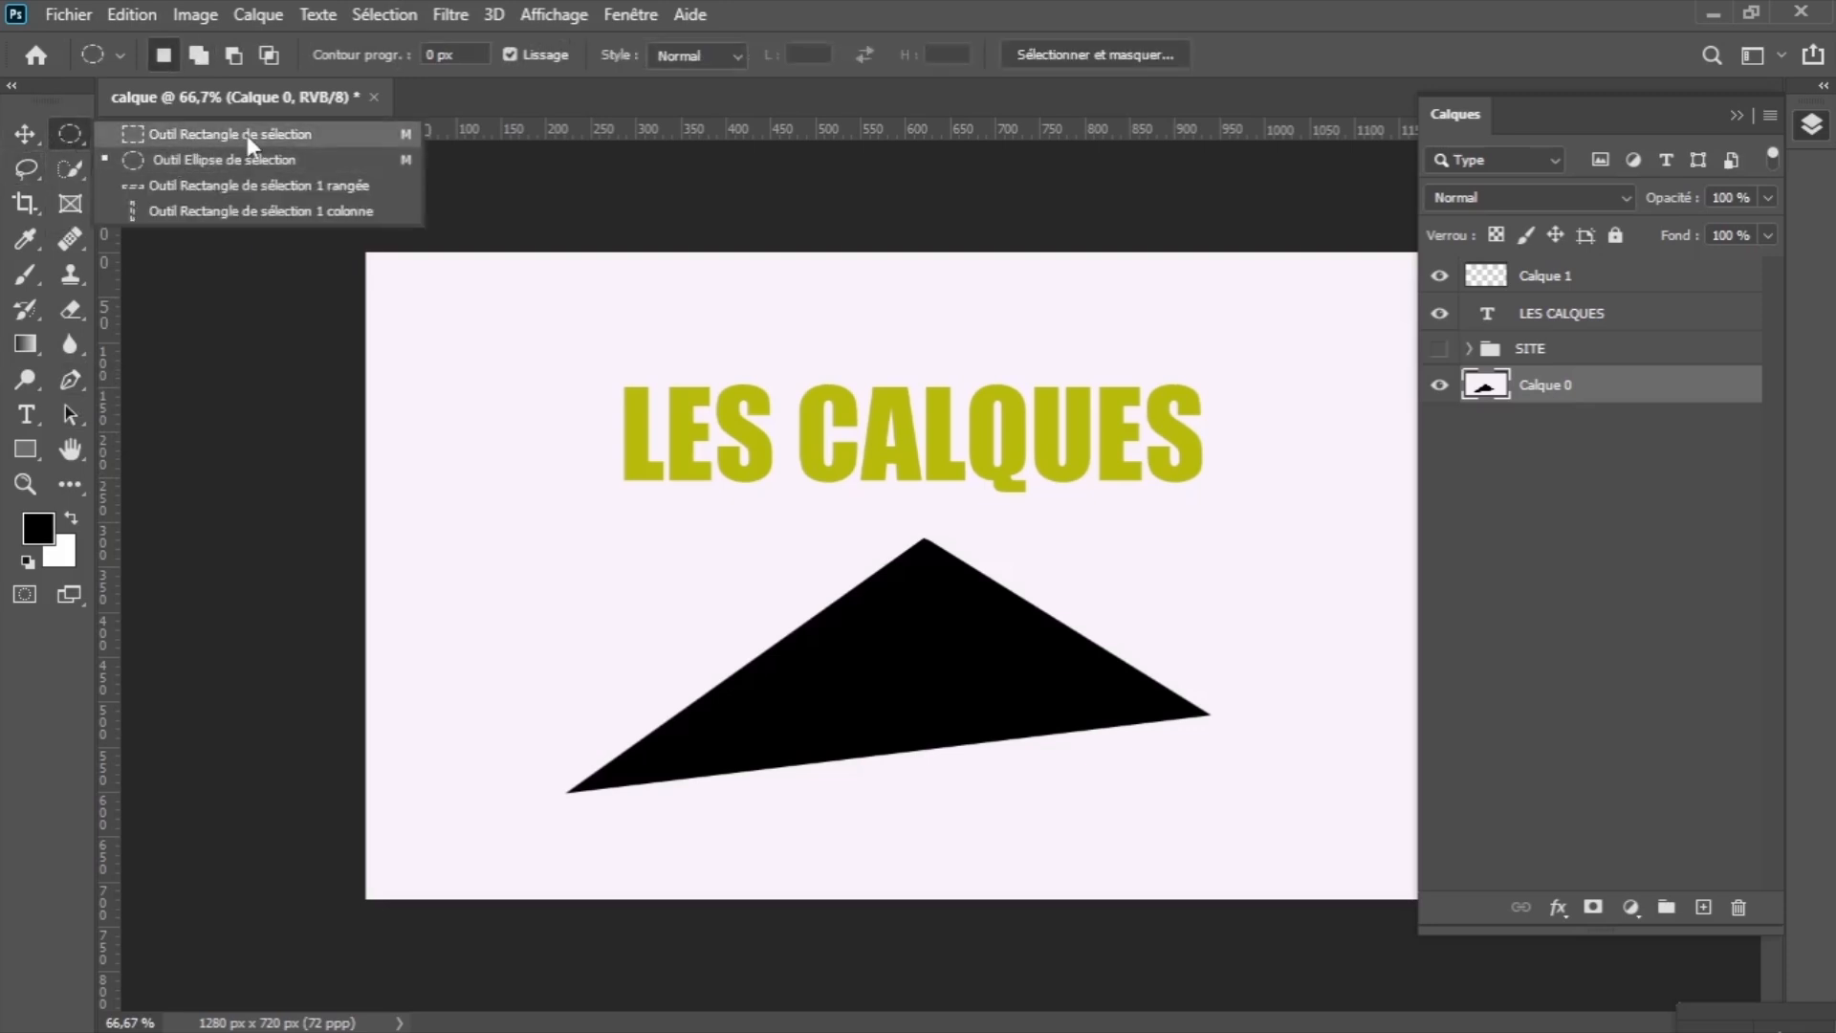
left_click(247, 135)
left_click_drag(419, 474, 630, 669)
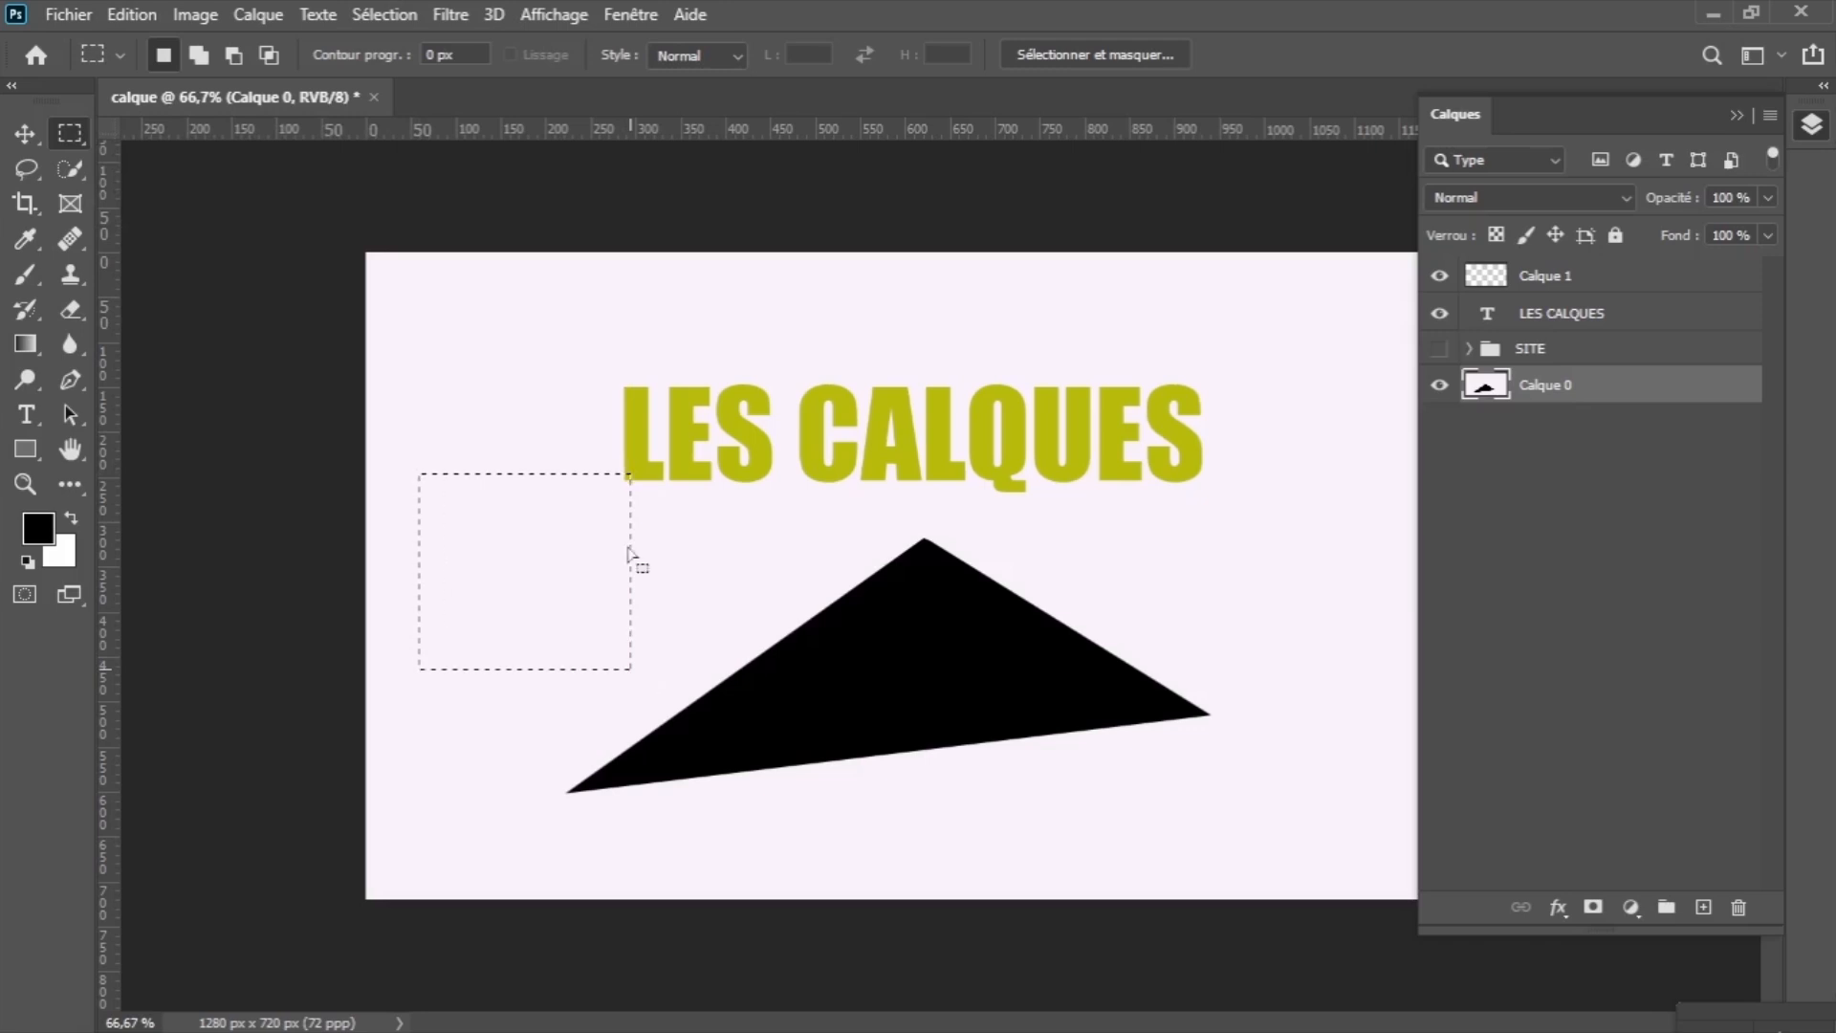
Fill the rectangular selection on Calque 0 with black (Noir) in Normal mode at 100% opacity and deselect it.
left_click(145, 17)
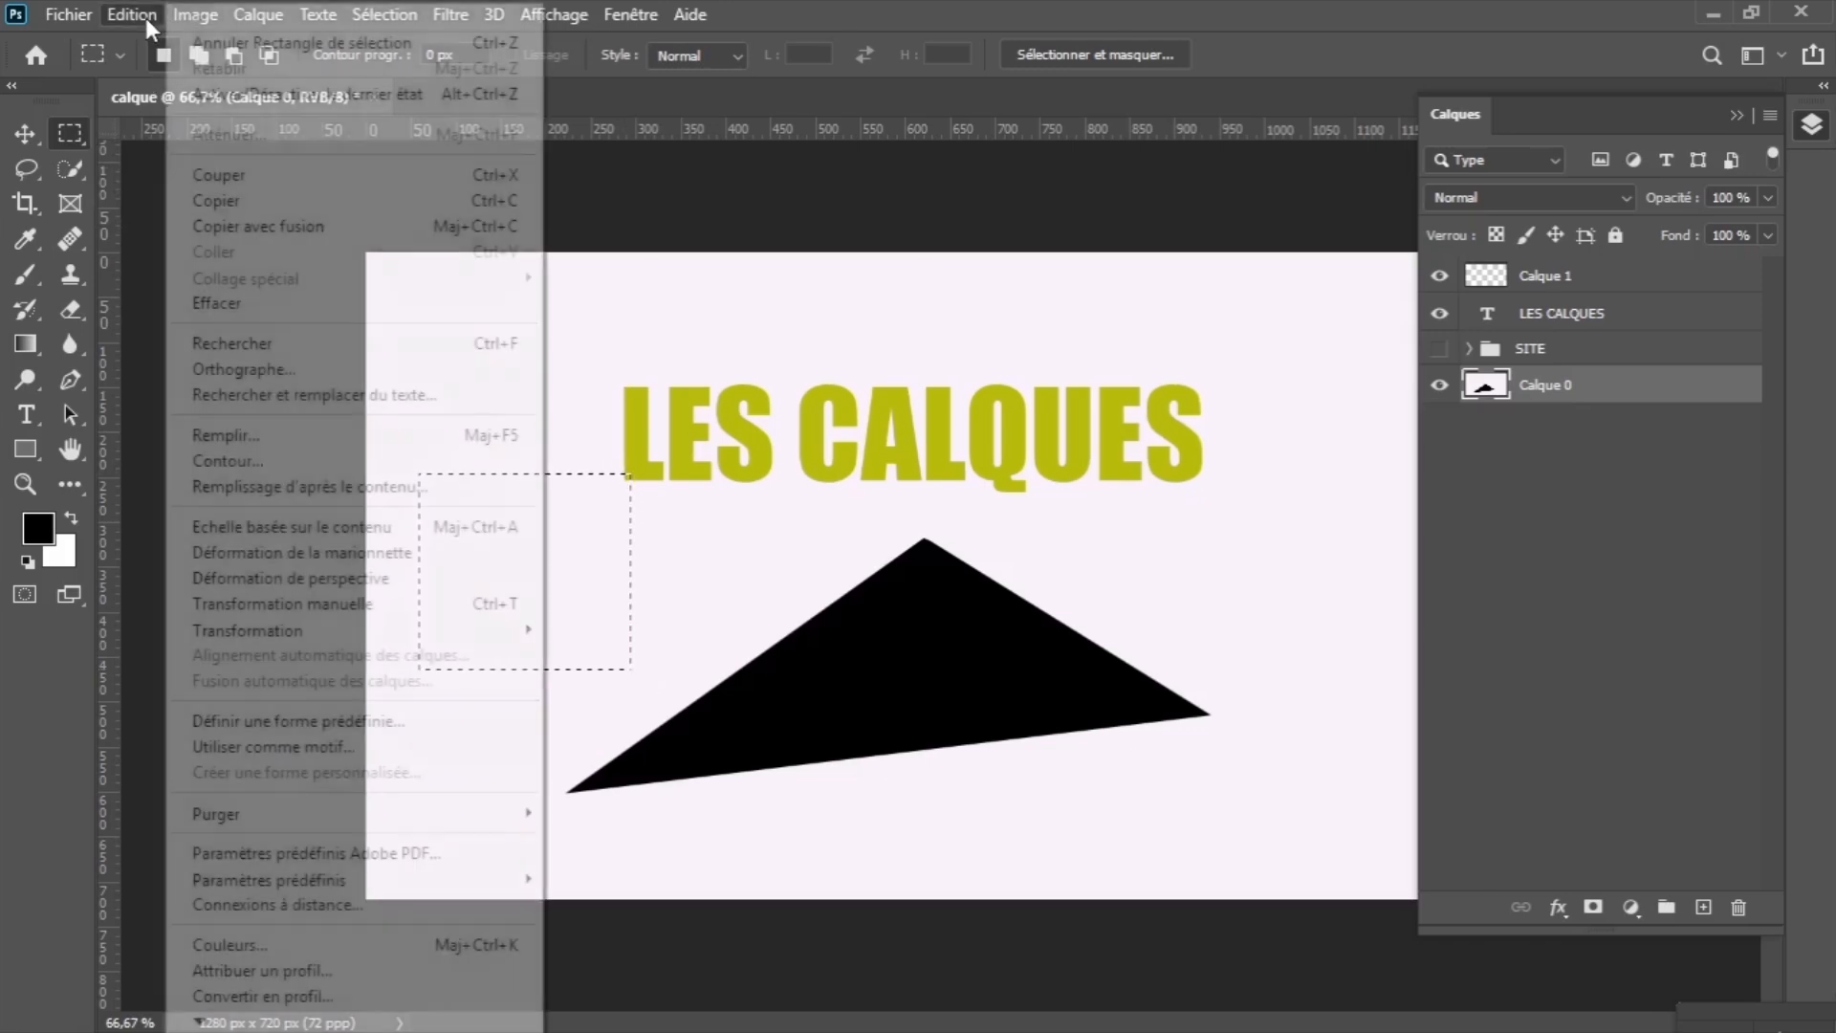
left_click(224, 435)
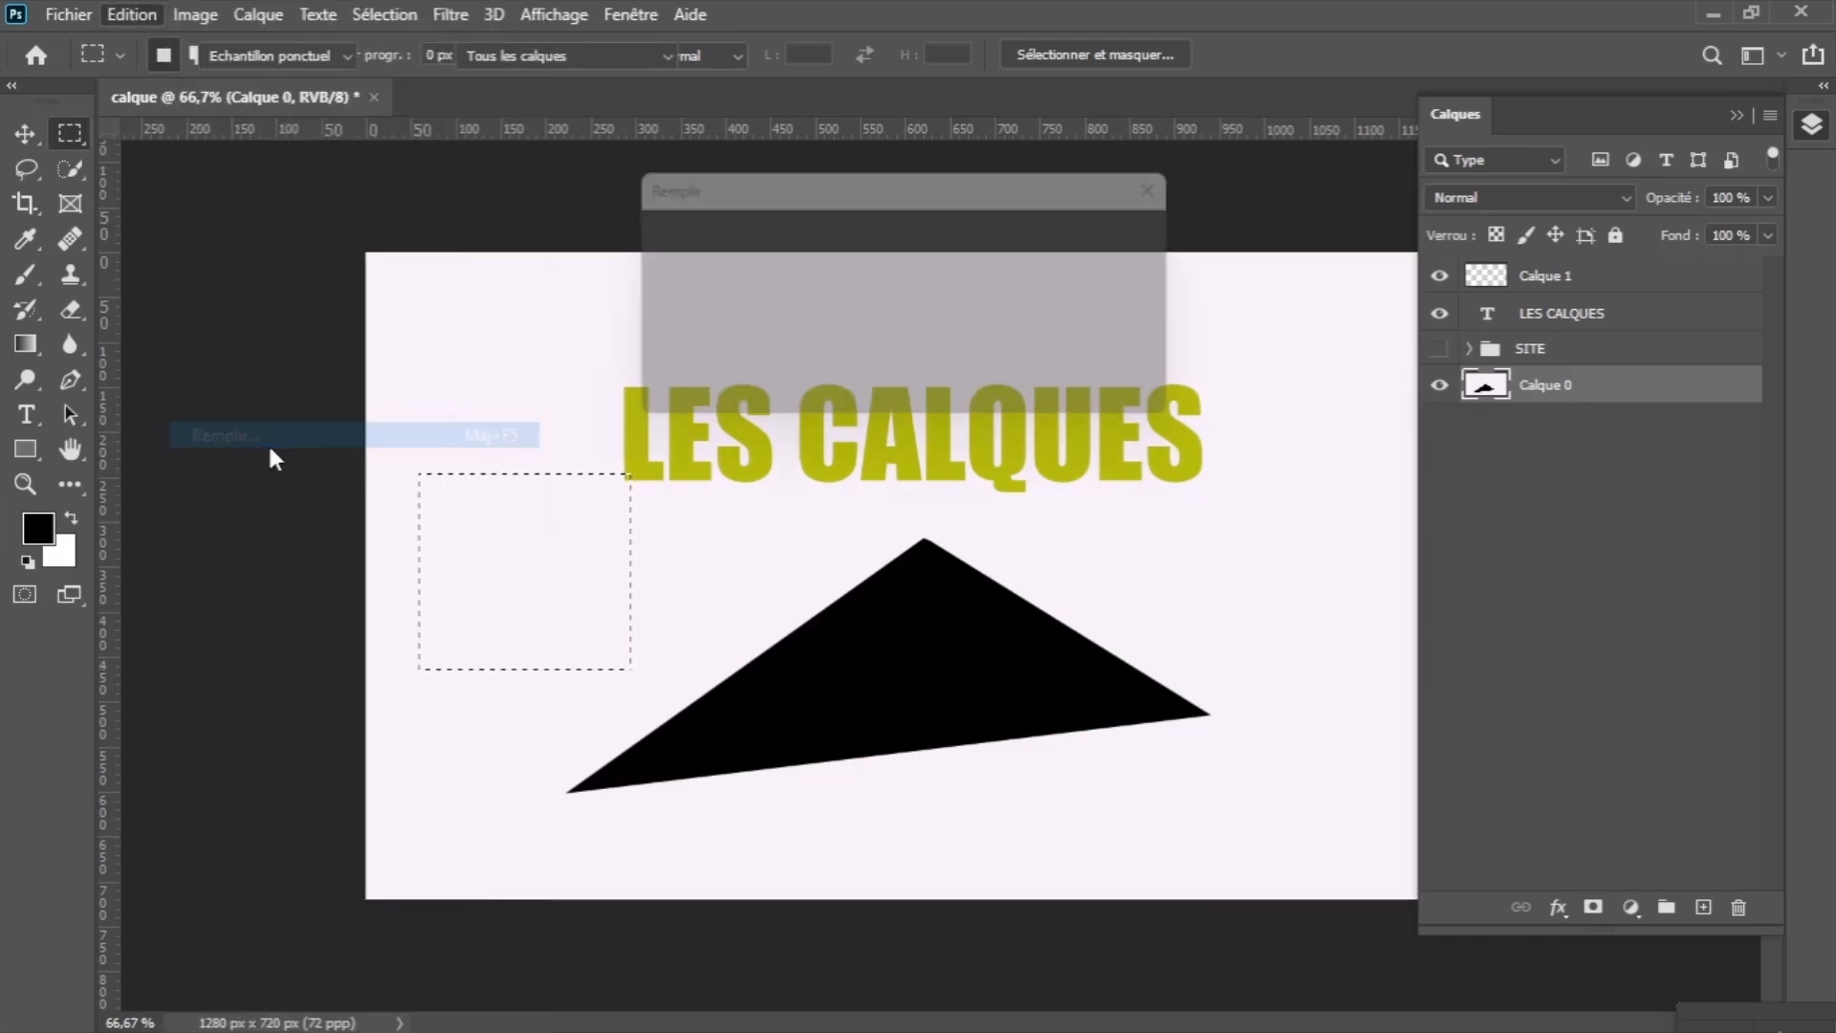
left_click(1124, 239)
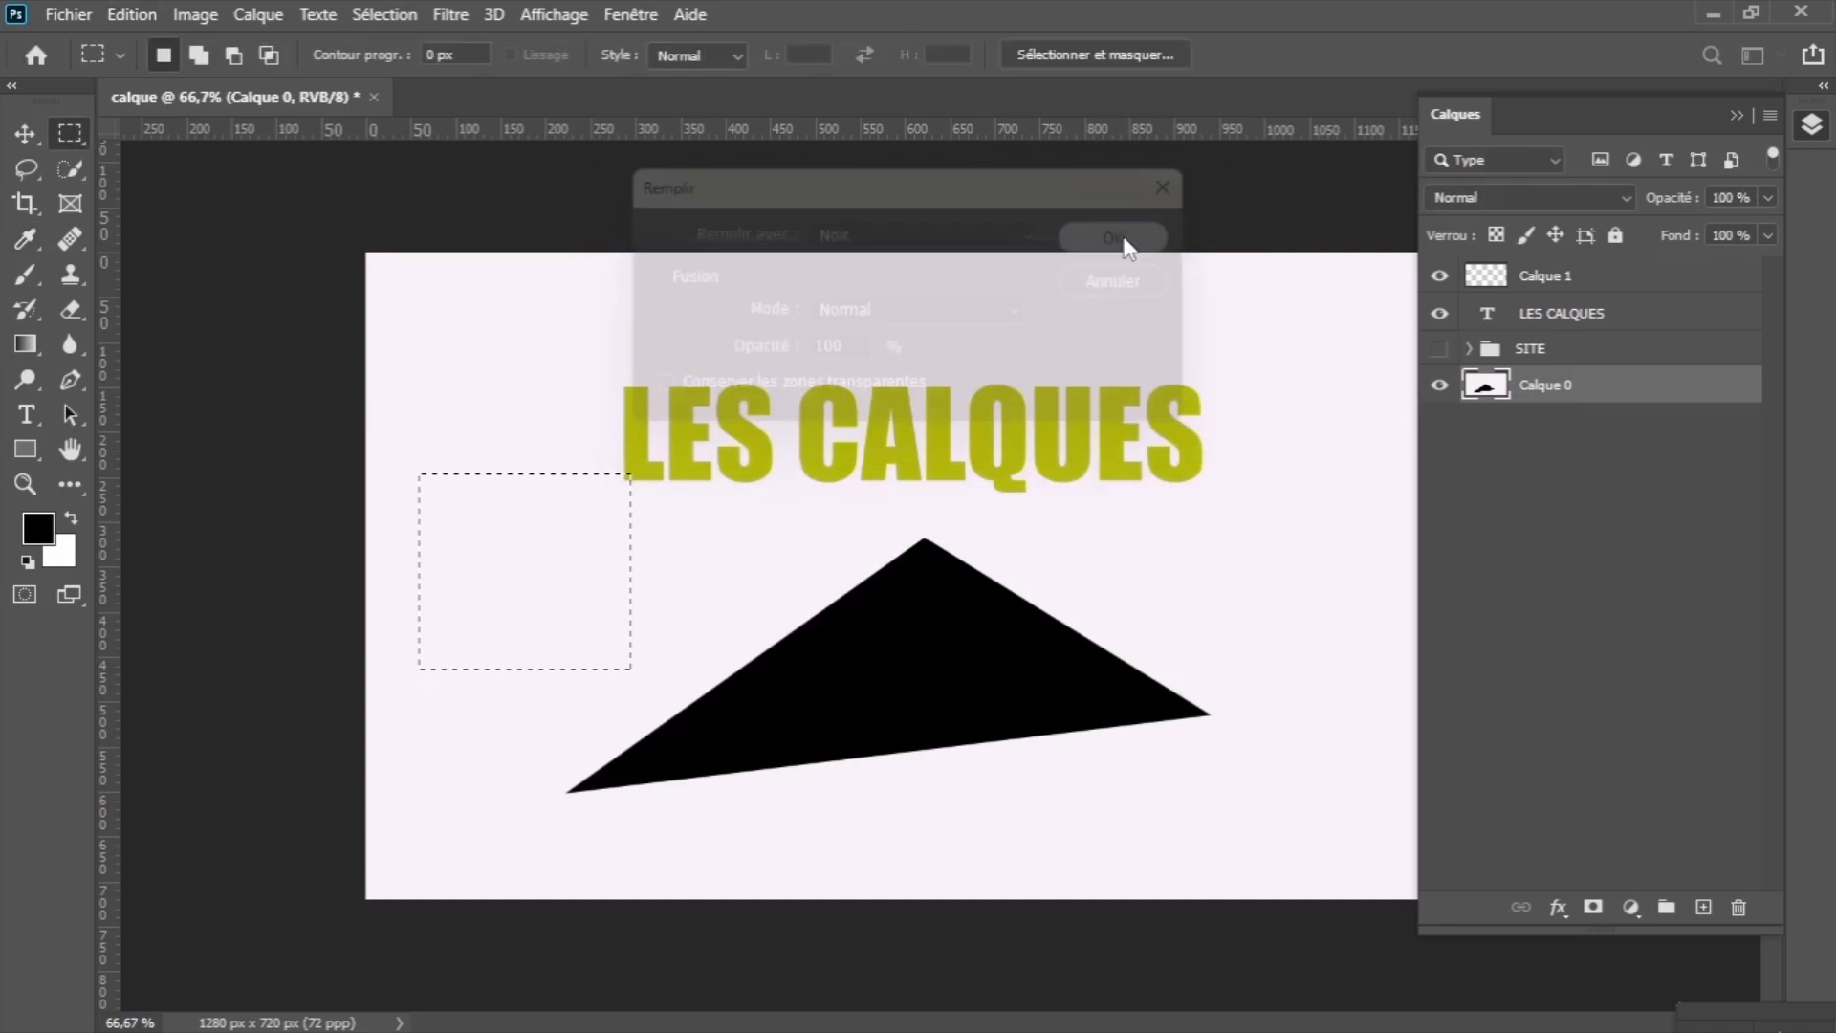
left_click(25, 136)
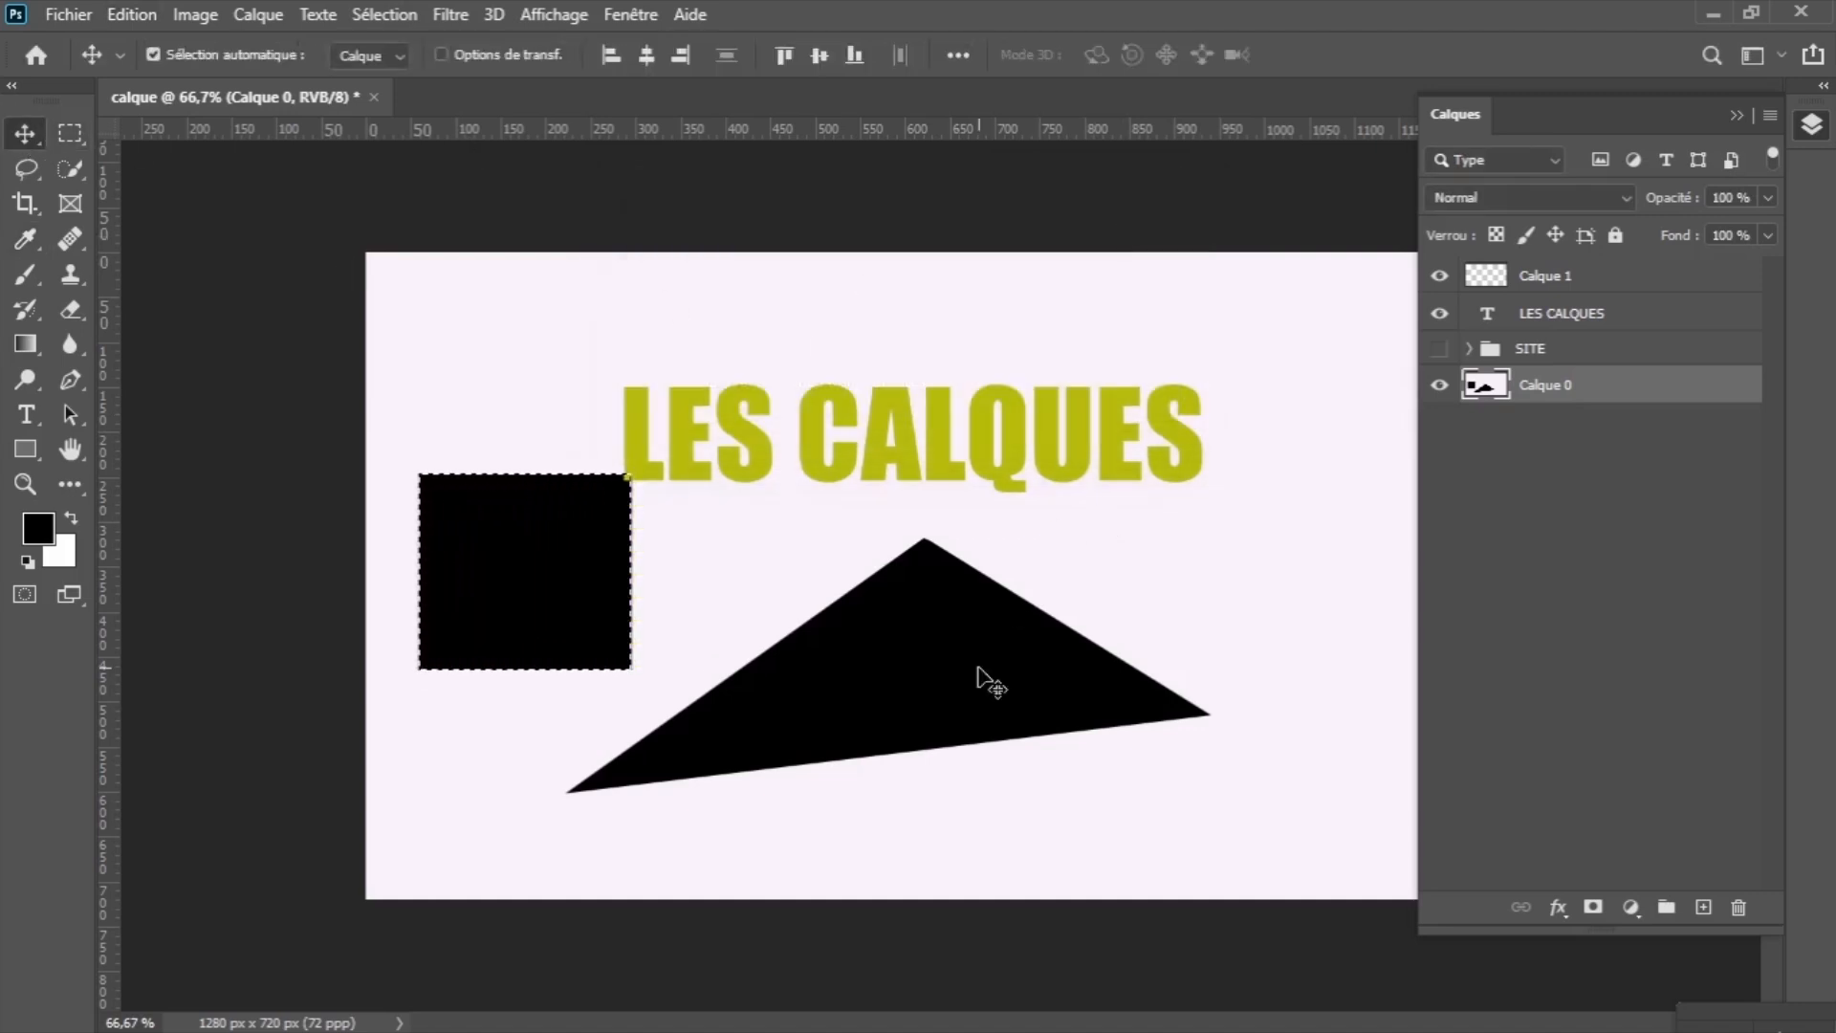
key("ctrl+d")
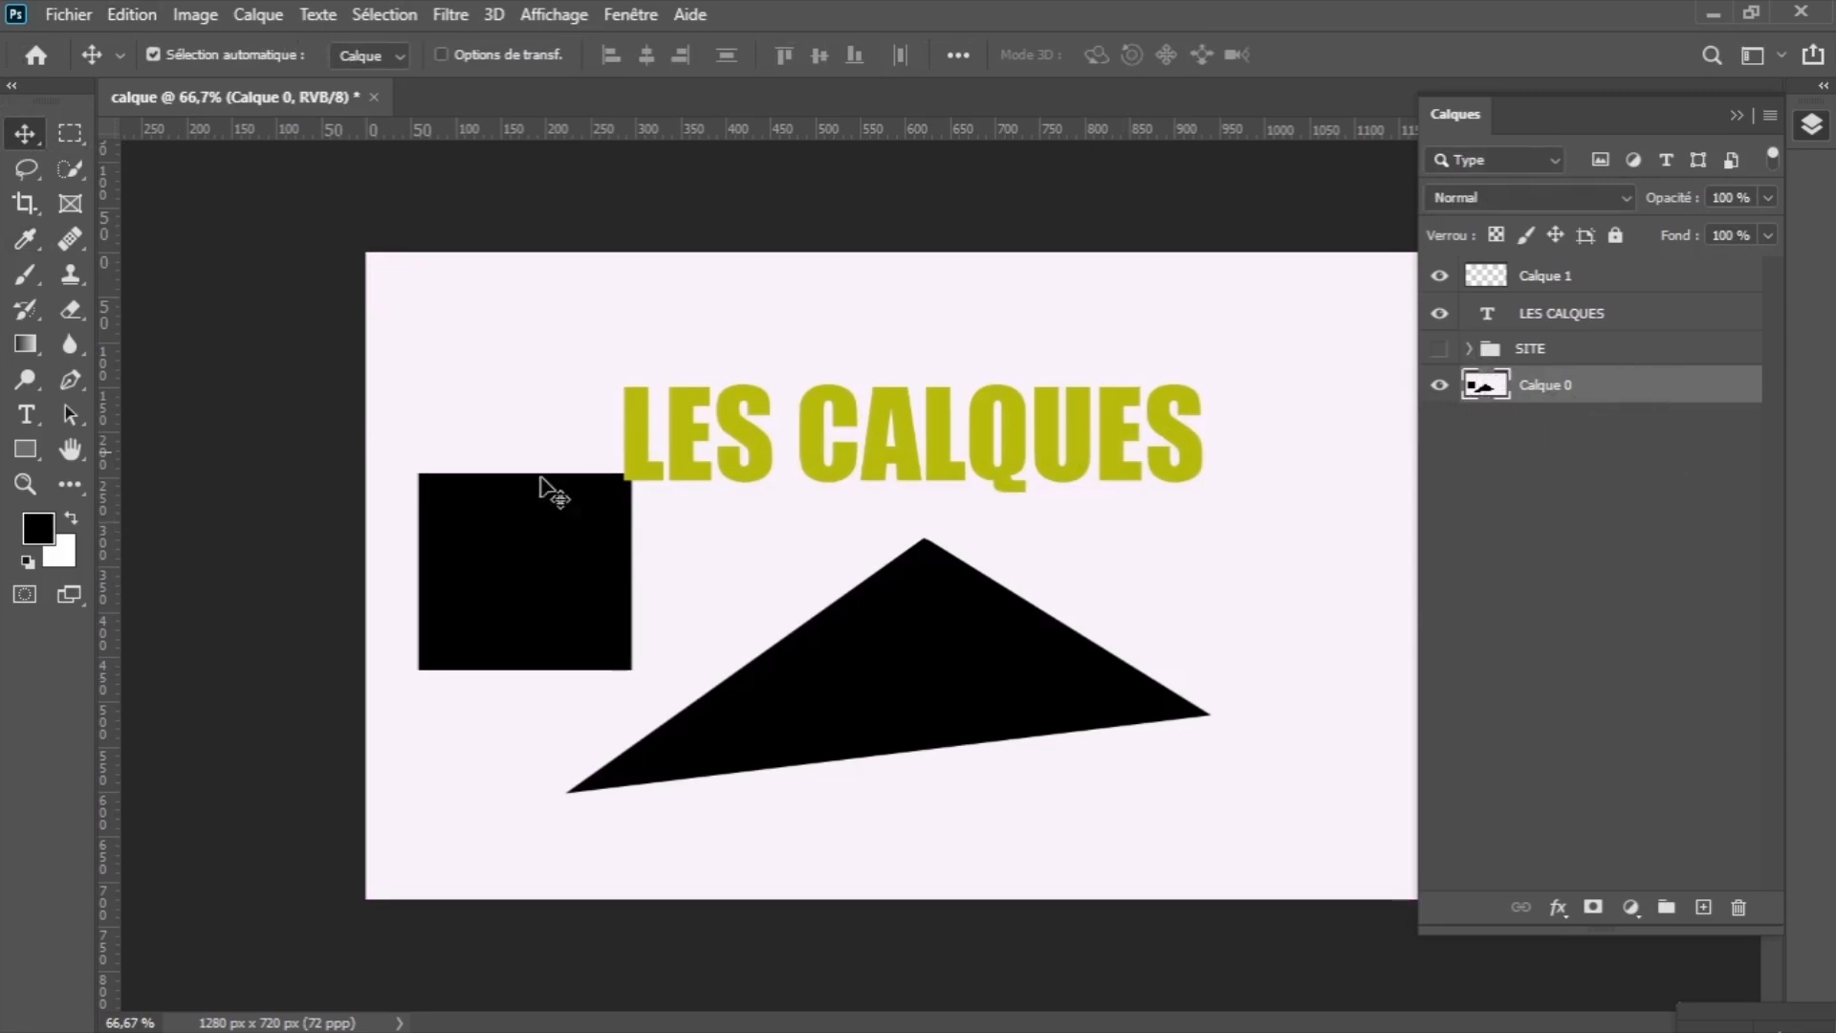
Move the Calque 0 content, with the black square and triangle together, slightly to the left on the canvas.
mouse_move(521, 605)
left_mouse_down()
mouse_move(521, 467)
mouse_move(587, 631)
mouse_move(473, 685)
mouse_move(507, 604)
mouse_move(500, 623)
mouse_move(525, 604)
left_mouse_up()
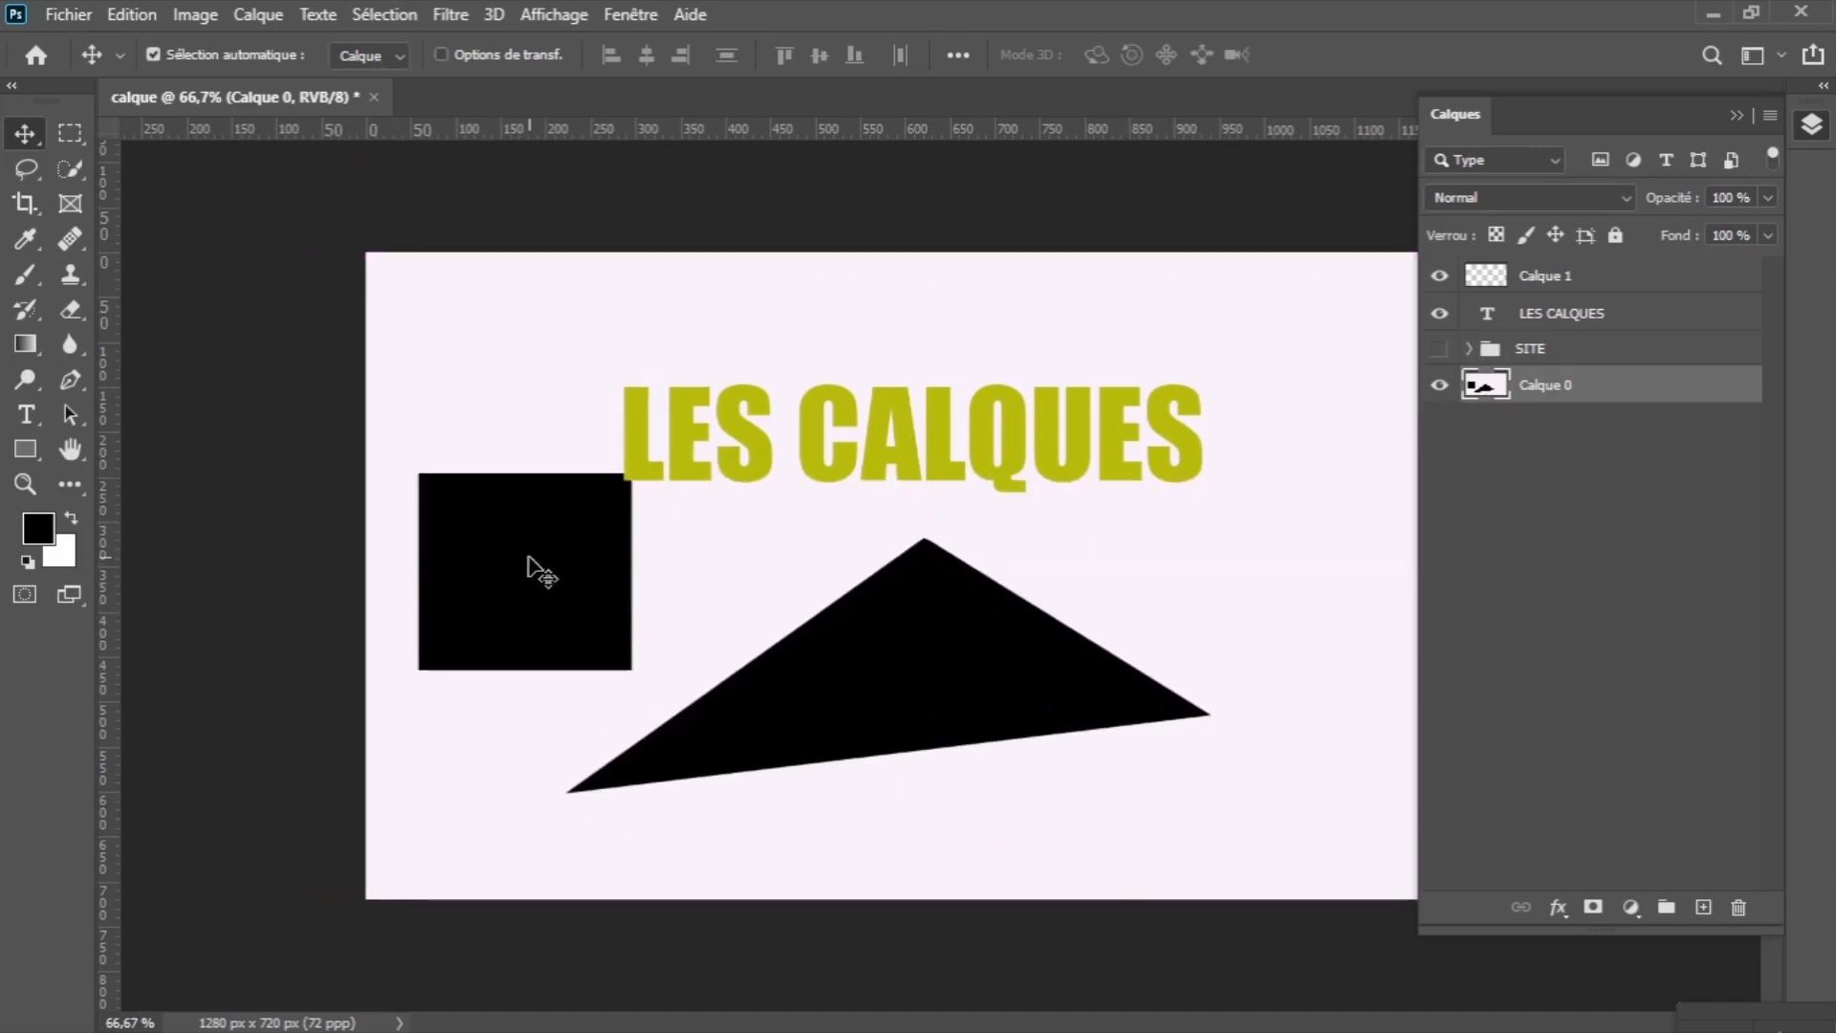
mouse_move(545, 561)
left_mouse_down()
mouse_move(626, 292)
mouse_move(852, 578)
mouse_move(543, 593)
mouse_move(447, 479)
mouse_move(541, 398)
mouse_move(536, 545)
mouse_move(510, 532)
mouse_move(524, 577)
left_mouse_up()
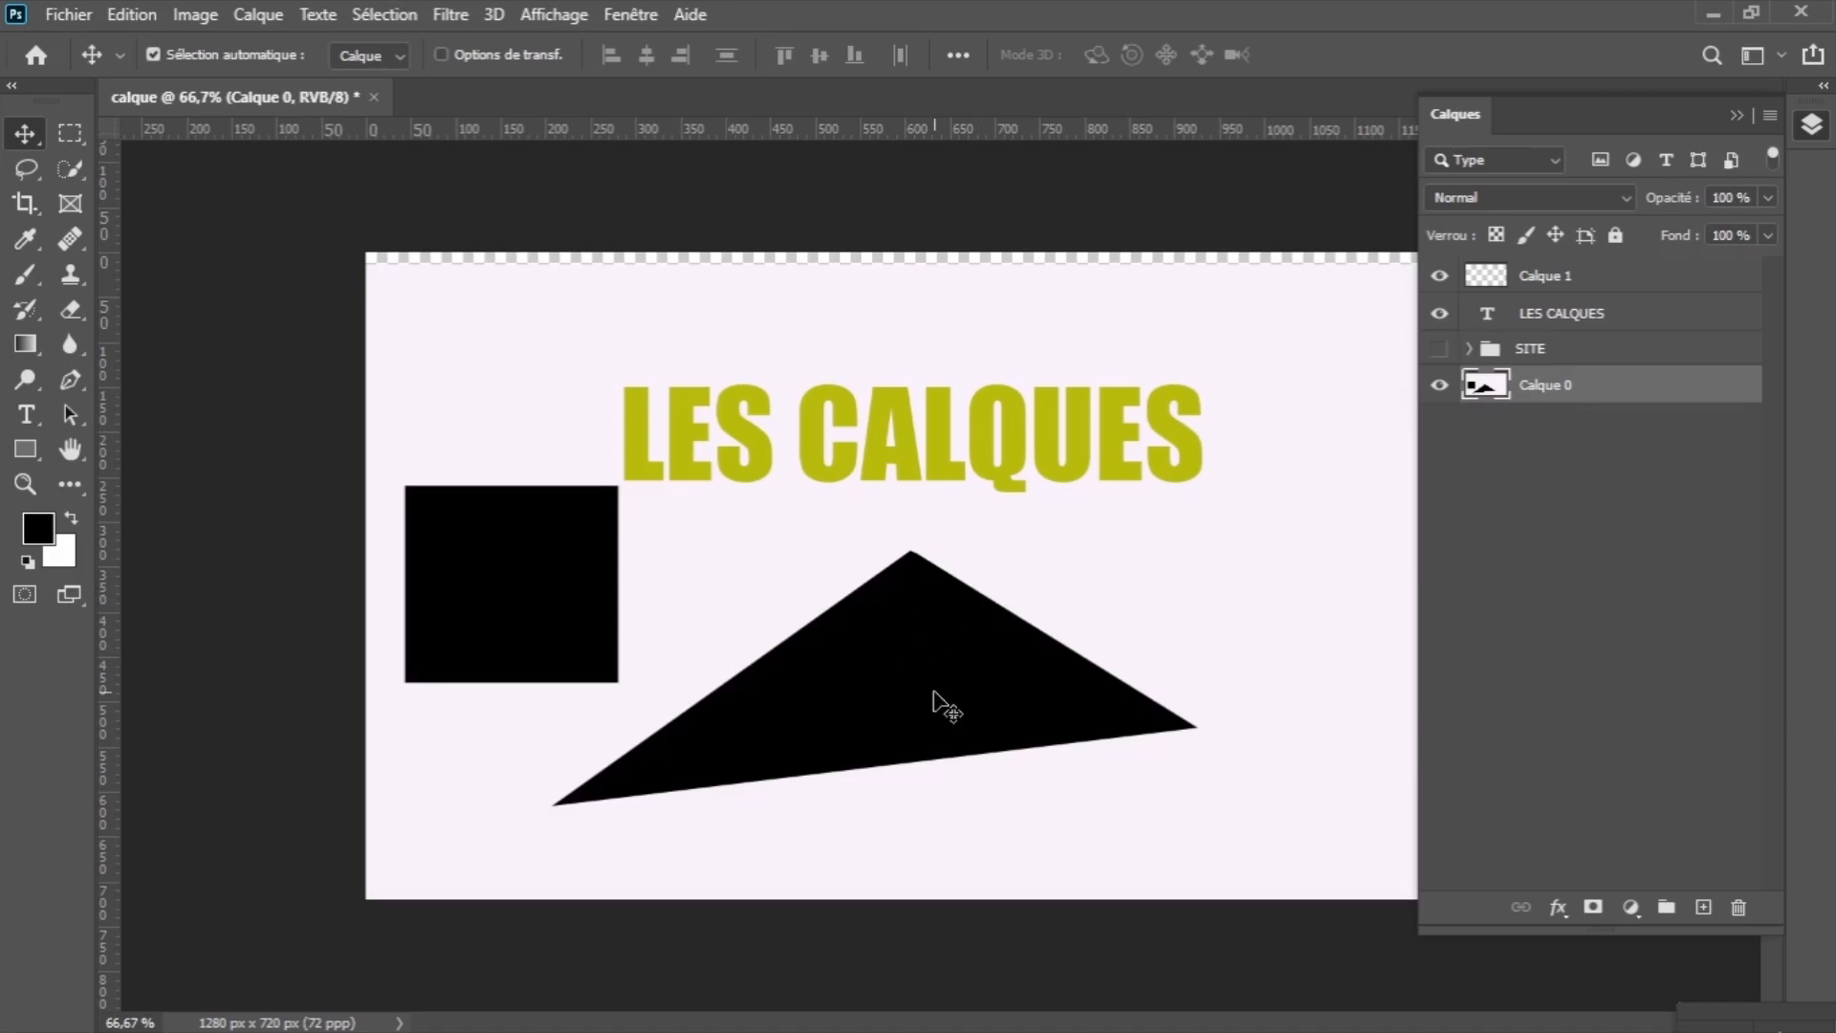
left_click_drag(807, 605, 933, 687)
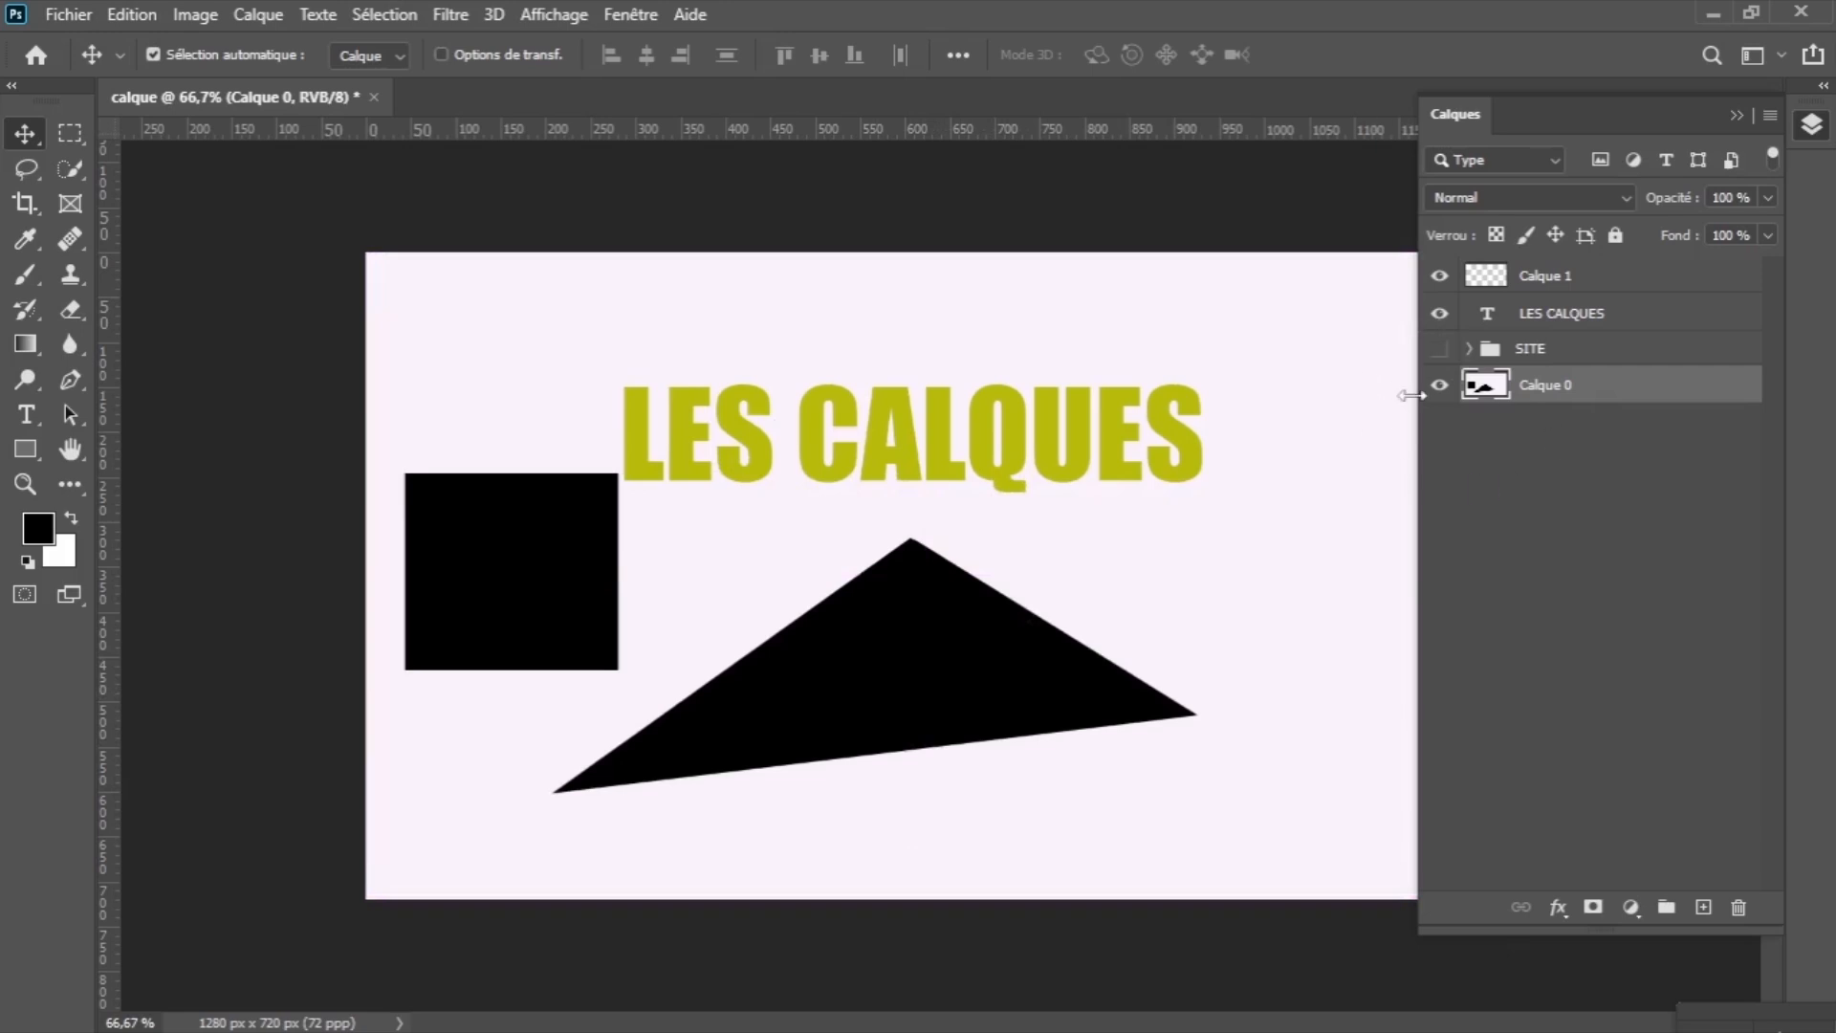